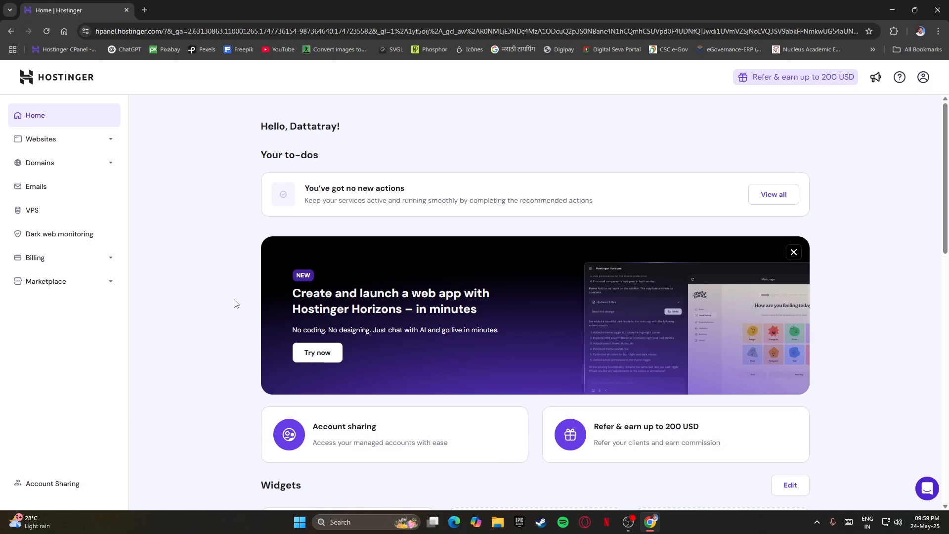
Look through the hosting account's home page, its websites list and its domain portfolio
{"action": "scroll", "coordinate": [213, 288], "scroll_direction": "down", "scroll_amount": 9}
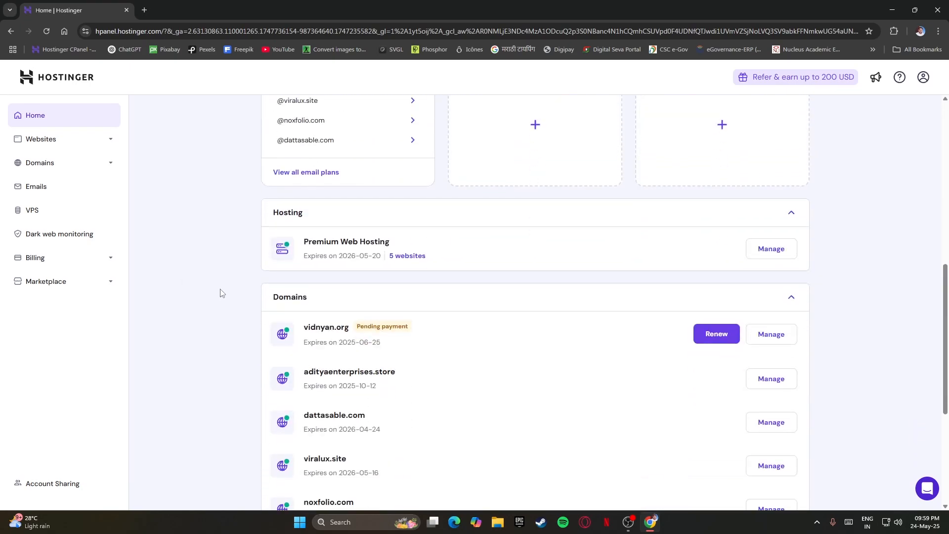
{"action": "left_click", "coordinate": [66, 143]}
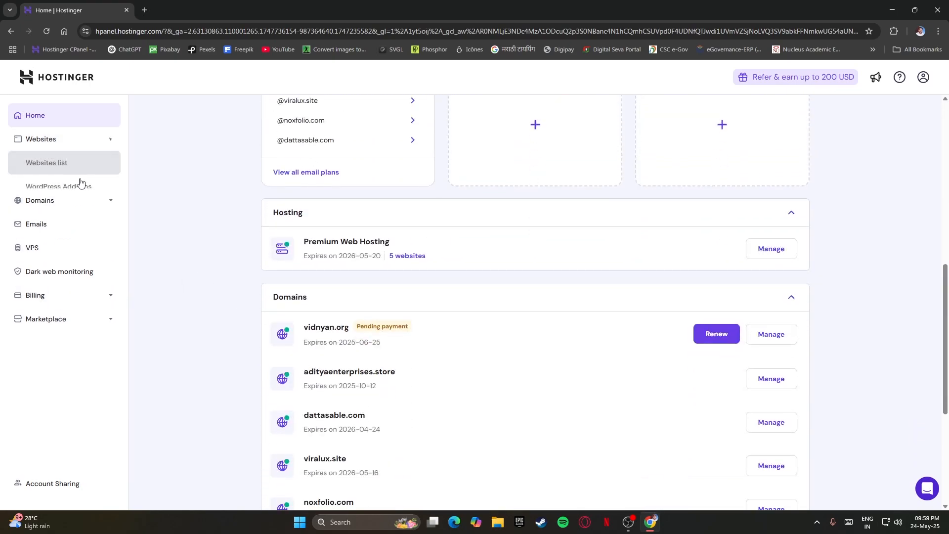
{"action": "left_click", "coordinate": [81, 178]}
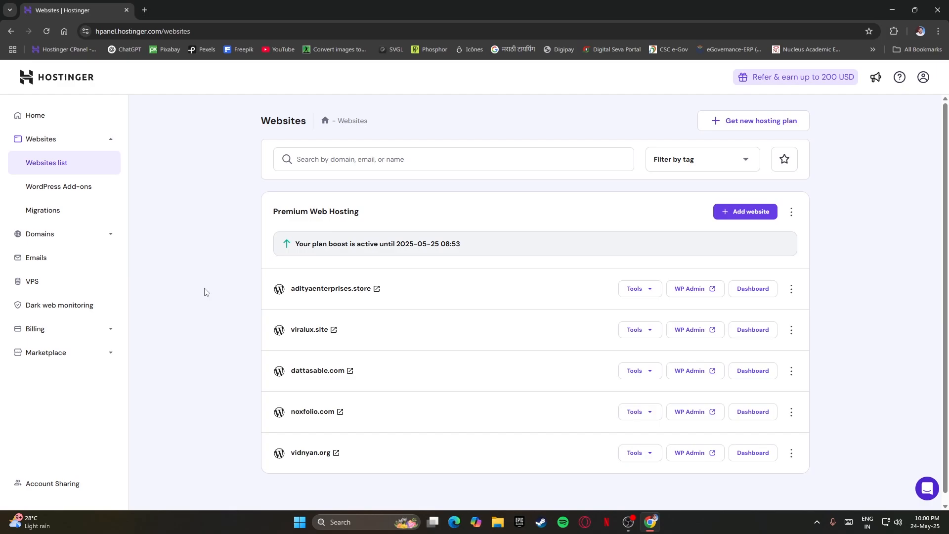
{"action": "left_click", "coordinate": [49, 234]}
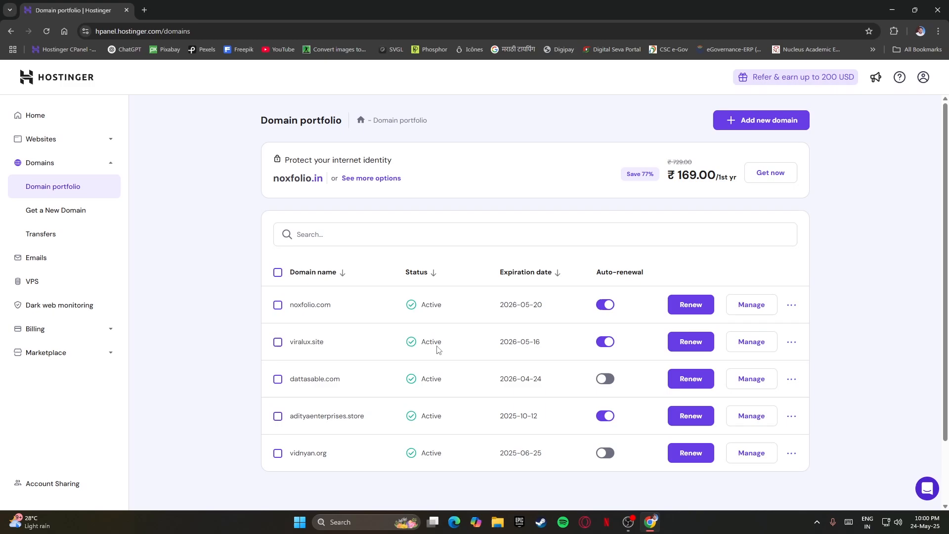
{"action": "scroll", "coordinate": [438, 350], "scroll_direction": "down", "scroll_amount": 1}
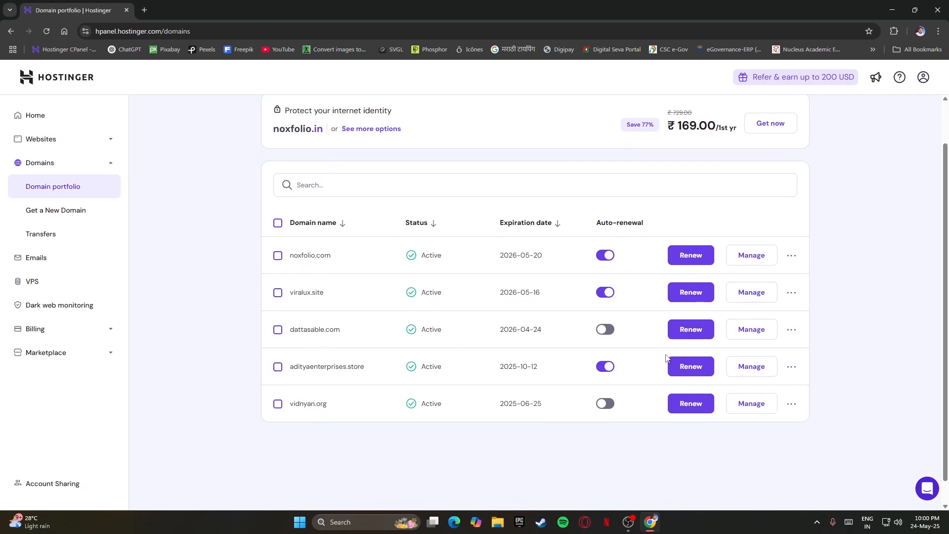
Open the management page of dattasable.com and look over its domain overview and the main navigation options
{"action": "left_click", "coordinate": [752, 330]}
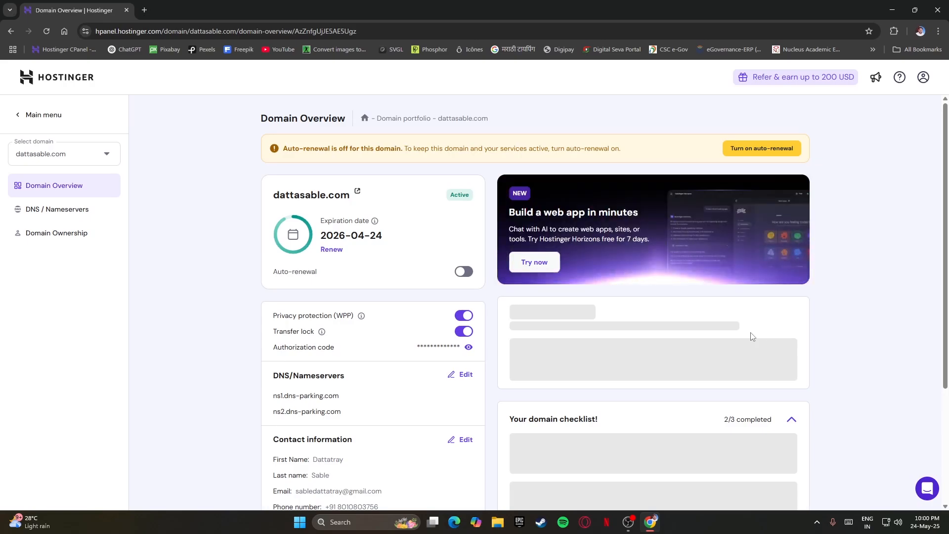
{"action": "left_click", "coordinate": [51, 191]}
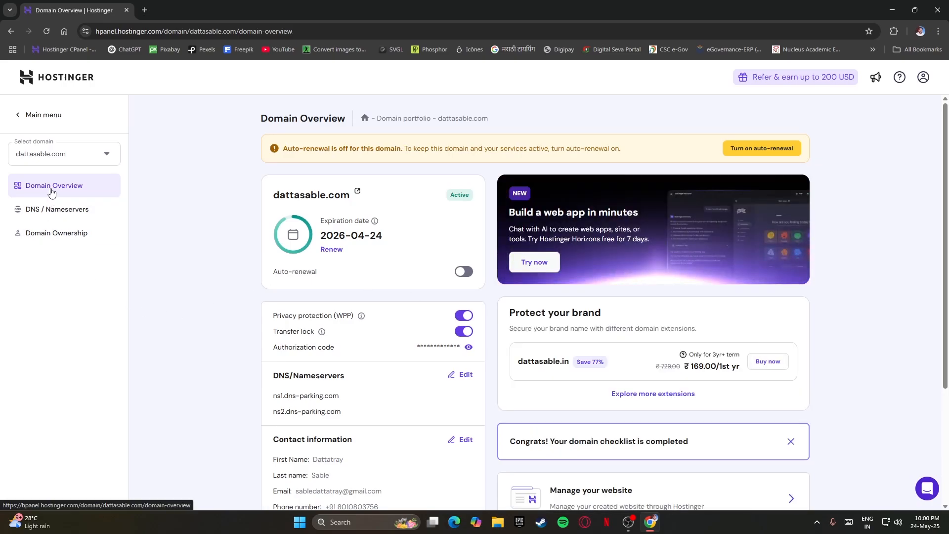
{"action": "left_click", "coordinate": [29, 116]}
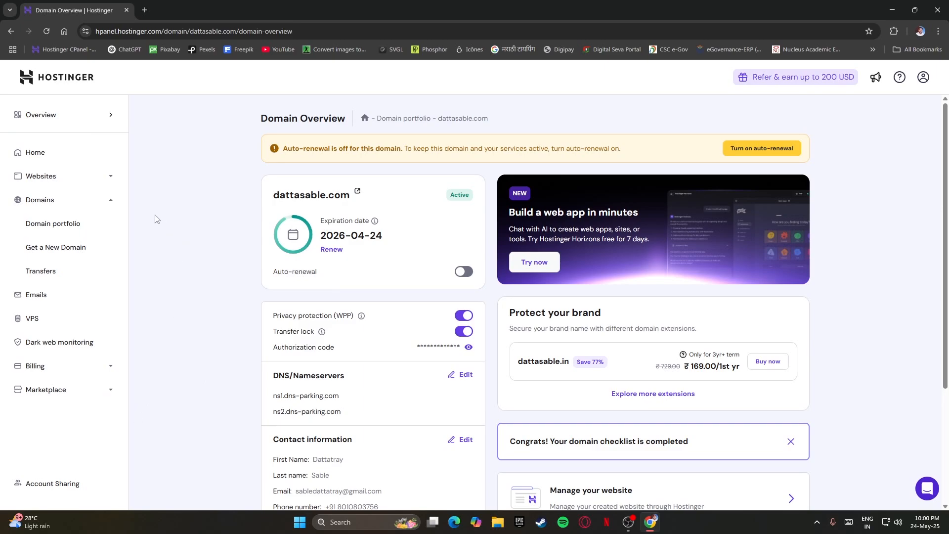
{"action": "scroll", "coordinate": [605, 441], "scroll_direction": "down", "scroll_amount": 3}
{"action": "scroll", "coordinate": [555, 422], "scroll_direction": "up", "scroll_amount": 3}
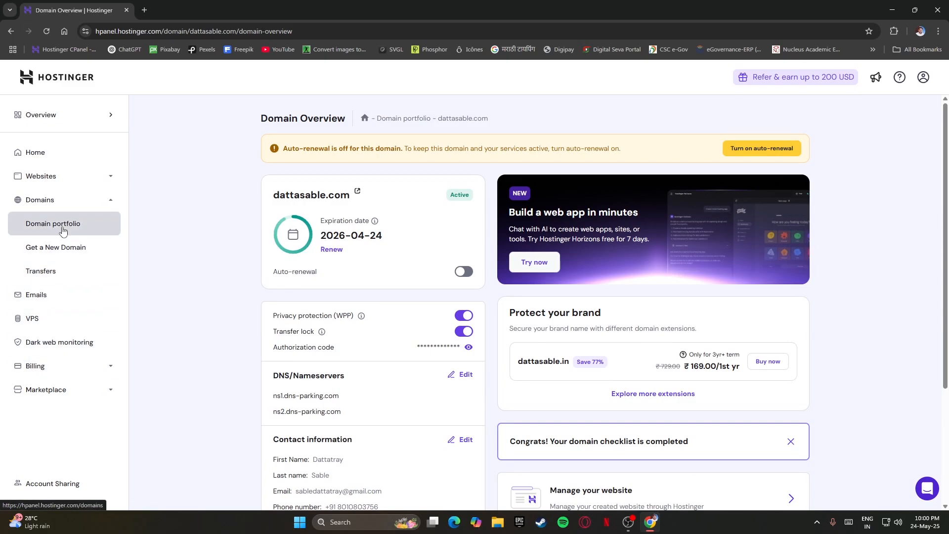
Revisit the websites list and the domain portfolio, and return to the home page to examine its plans
{"action": "left_click", "coordinate": [104, 181]}
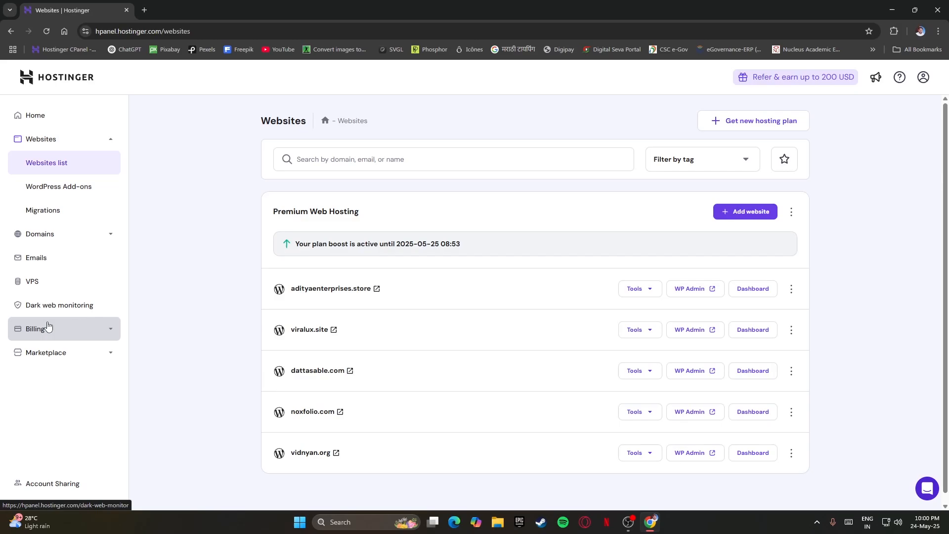
{"action": "left_click", "coordinate": [86, 235]}
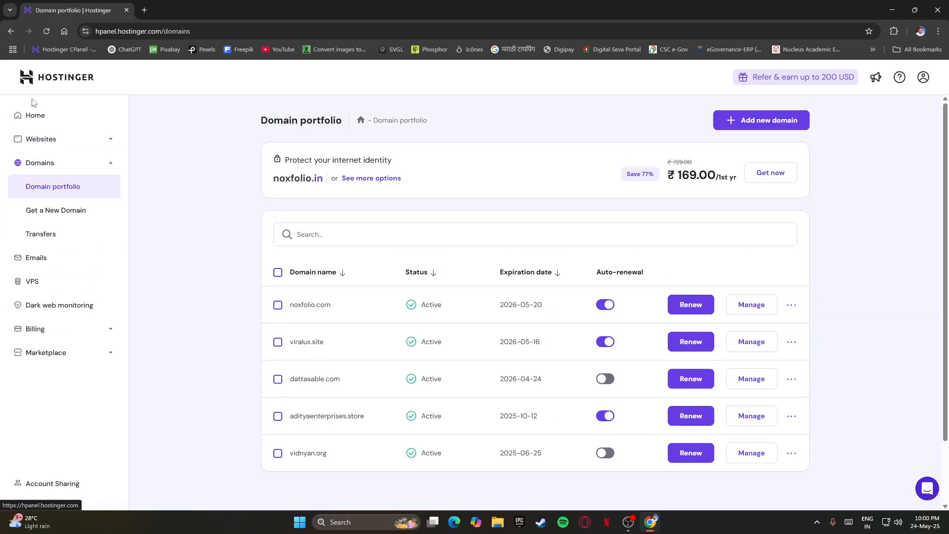
{"action": "left_click", "coordinate": [32, 119]}
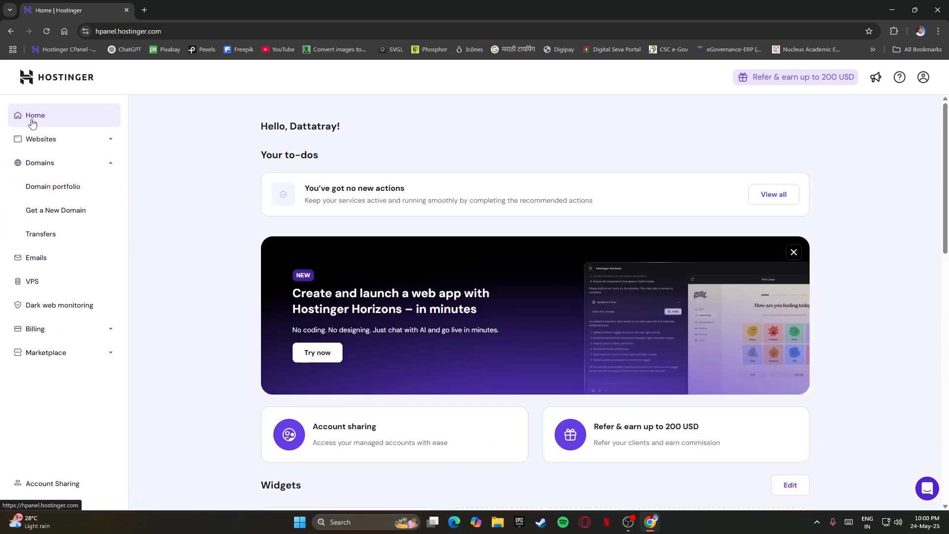
{"action": "scroll", "coordinate": [379, 365], "scroll_direction": "down", "scroll_amount": 5}
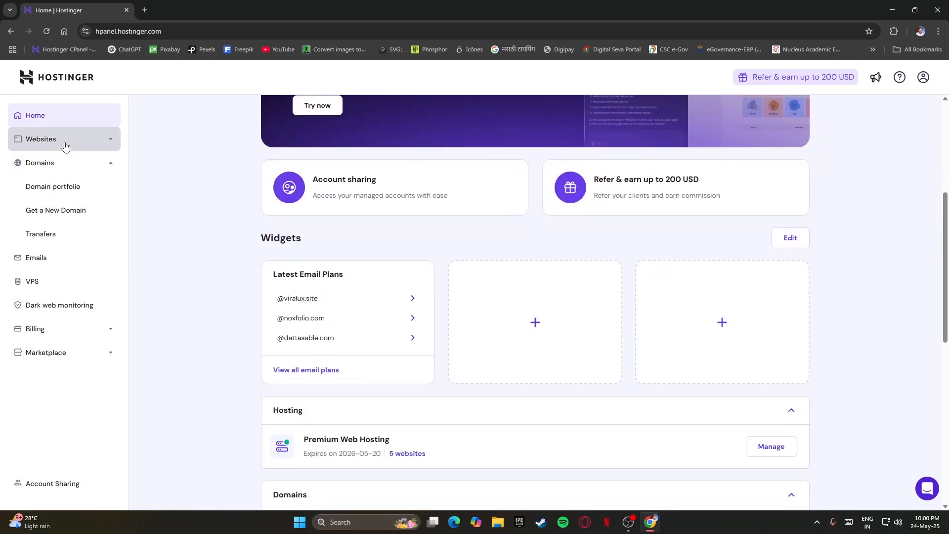
Manage dattasable.com from the domain portfolio and view its DNS and nameserver settings
{"action": "left_click", "coordinate": [45, 121]}
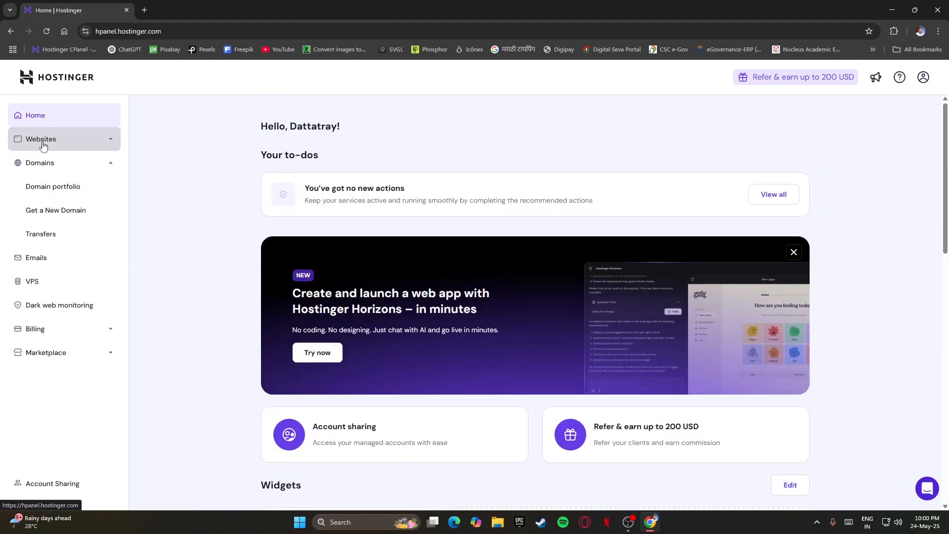
{"action": "left_click", "coordinate": [43, 142]}
{"action": "left_click", "coordinate": [50, 232]}
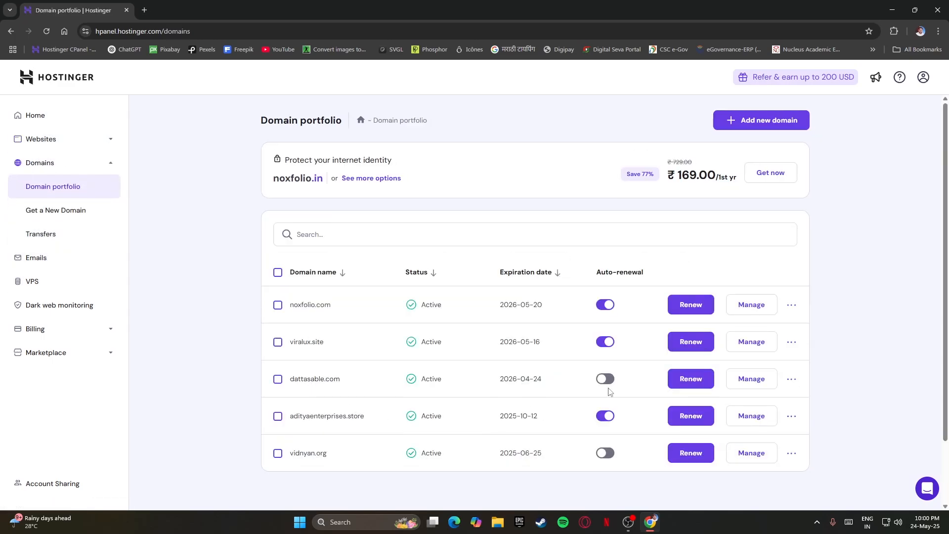
{"action": "left_click", "coordinate": [752, 380]}
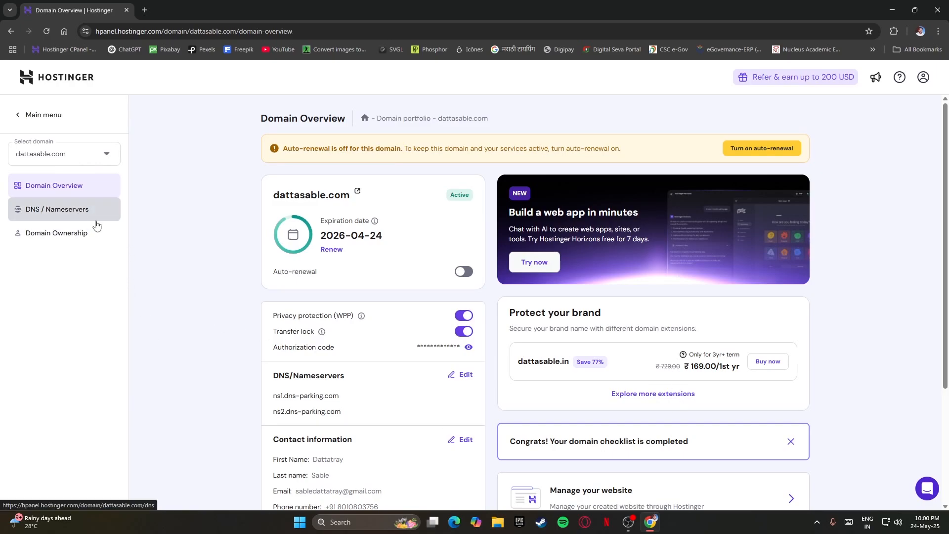
{"action": "scroll", "coordinate": [233, 364], "scroll_direction": "down", "scroll_amount": 3}
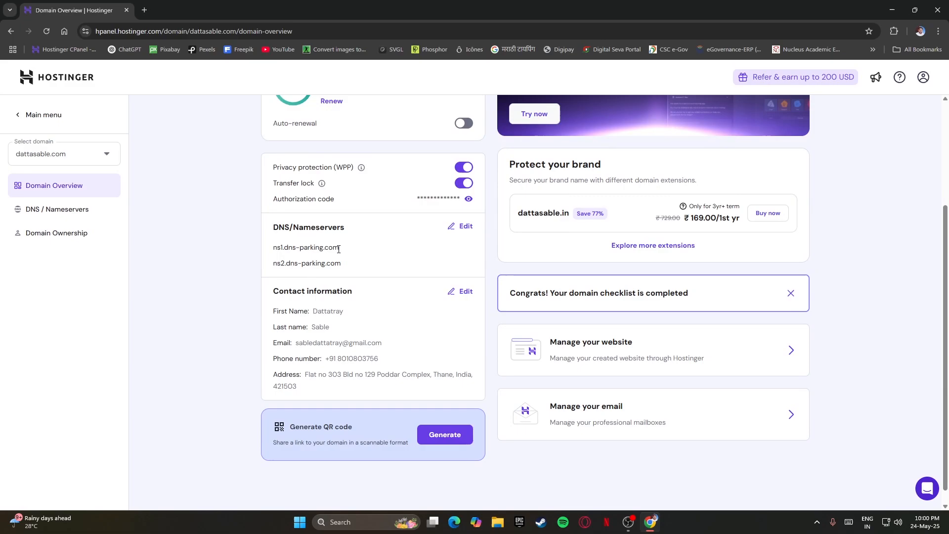
{"action": "left_click", "coordinate": [463, 226]}
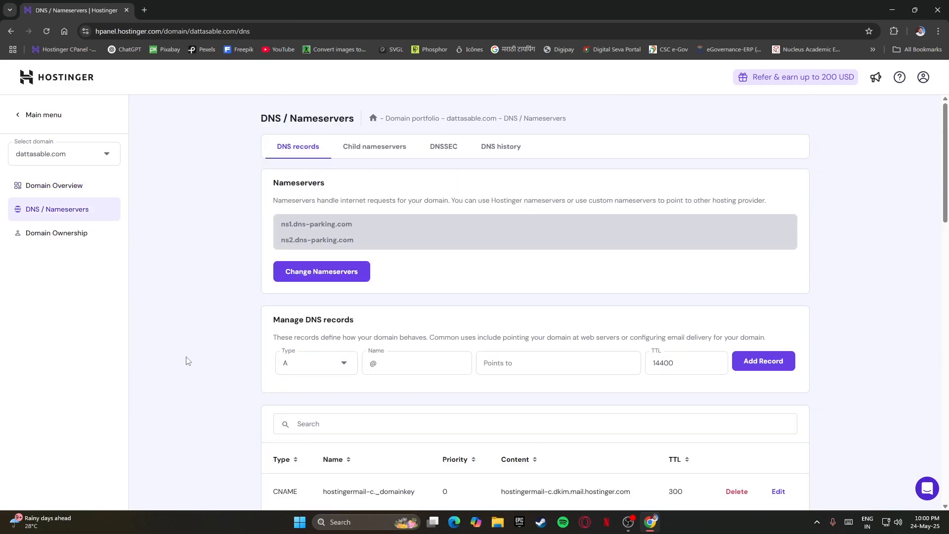
Leave the DNS settings and open the dattasable.com dashboard from the websites list
{"action": "left_click", "coordinate": [29, 117]}
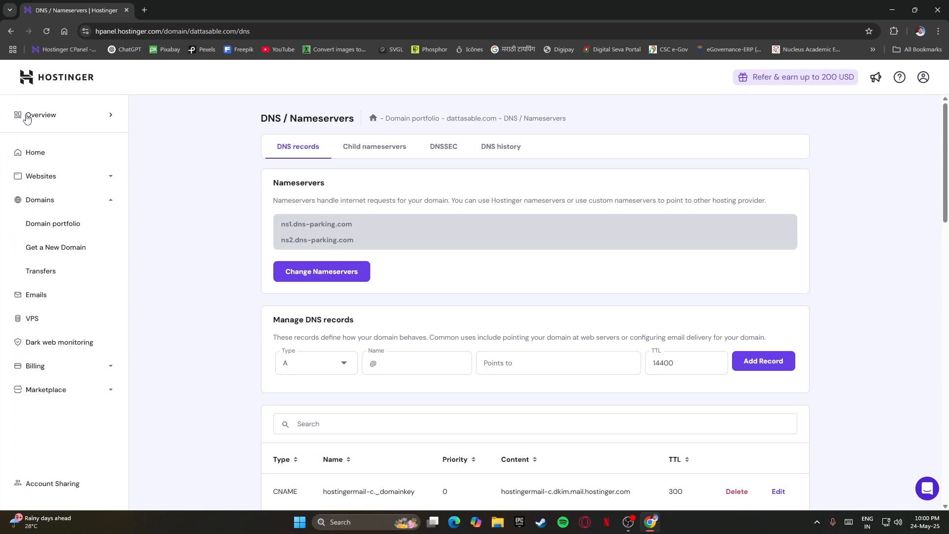
{"action": "left_click", "coordinate": [32, 117]}
{"action": "left_click", "coordinate": [33, 119]}
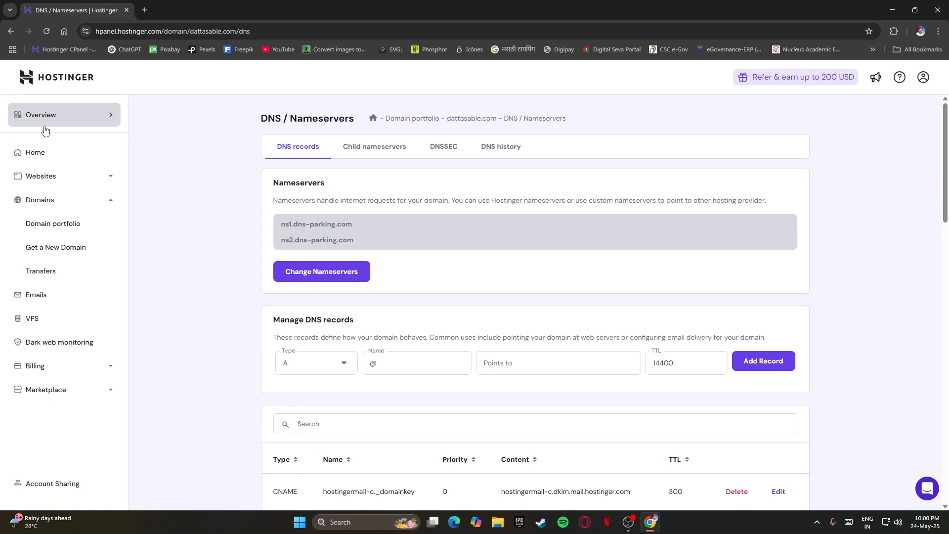
{"action": "left_click", "coordinate": [42, 178]}
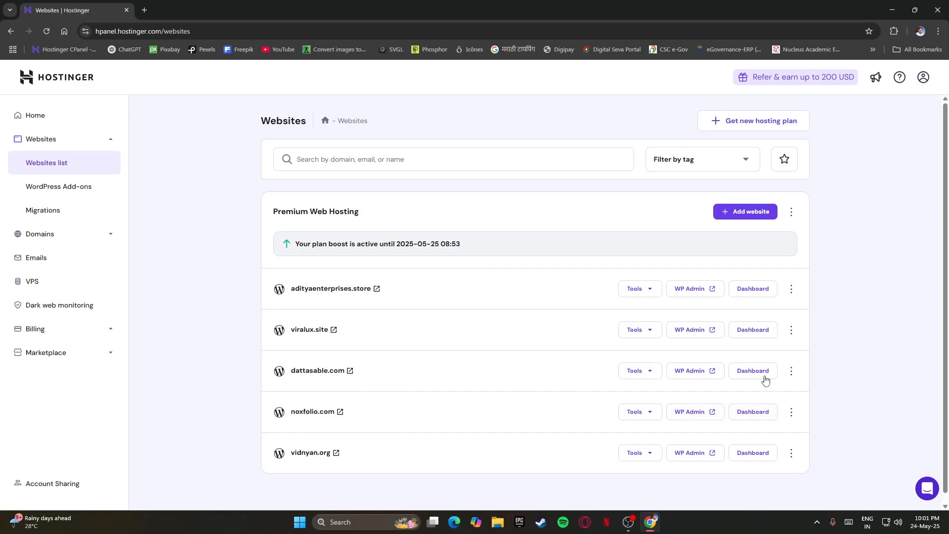
{"action": "left_click", "coordinate": [762, 375]}
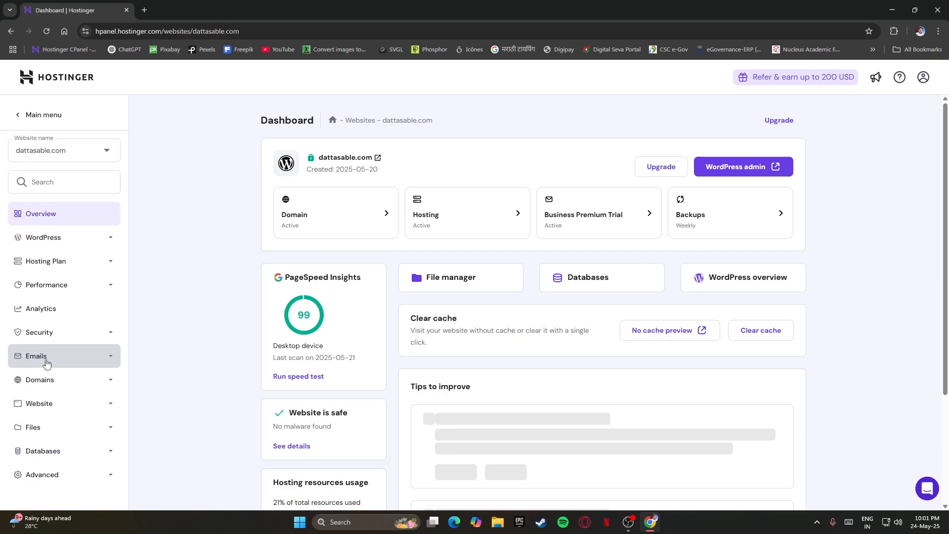
Create the subdomain "manogat" for dattasable.com without a custom folder and check its entry among the current subdomains
{"action": "left_click", "coordinate": [40, 381]}
{"action": "left_click", "coordinate": [37, 405]}
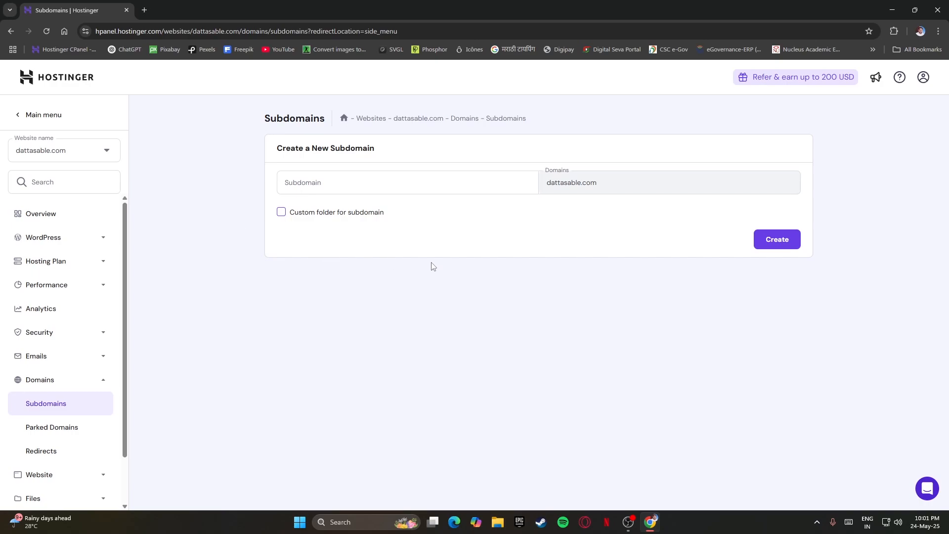
{"action": "left_click", "coordinate": [324, 185]}
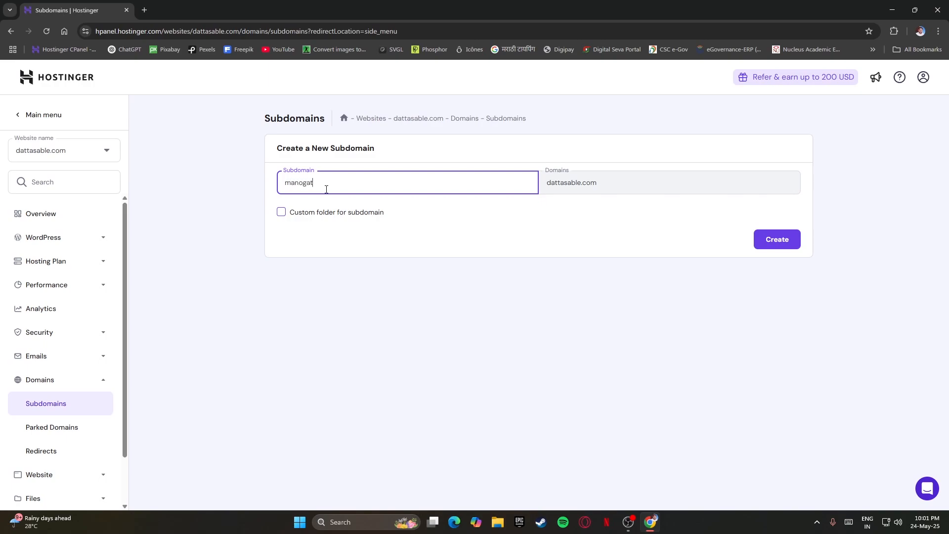
{"action": "left_click", "coordinate": [376, 270]}
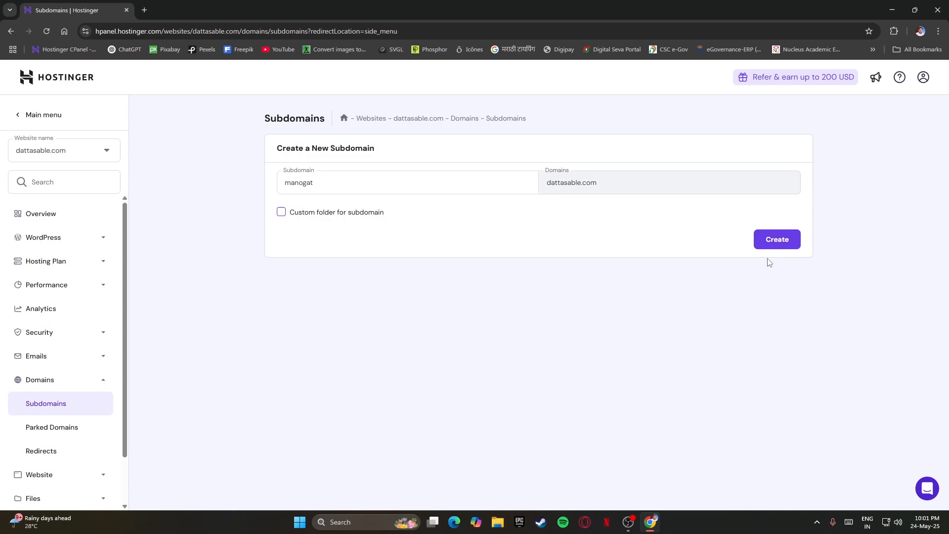
{"action": "left_click", "coordinate": [775, 240]}
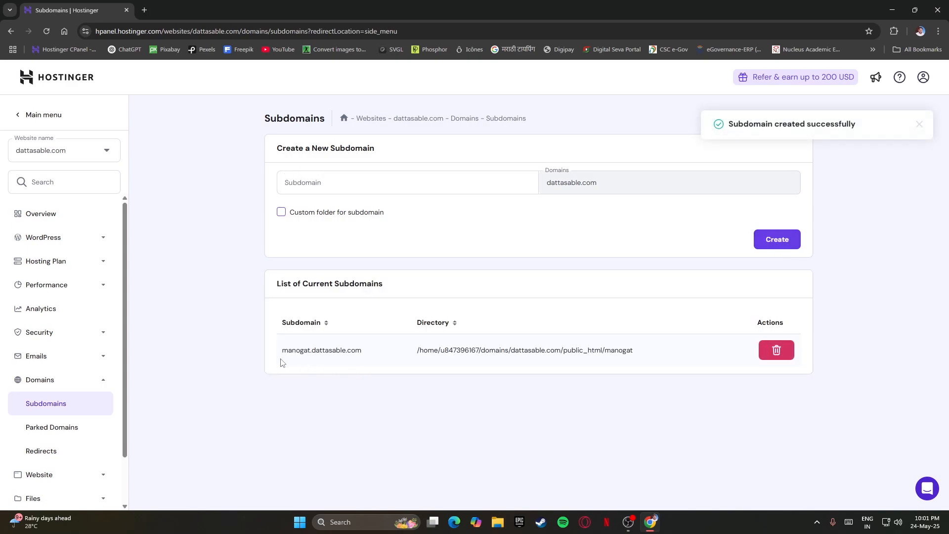
{"action": "left_click_drag", "start_coordinate": [277, 354], "coordinate": [646, 364]}
{"action": "left_click", "coordinate": [664, 403]}
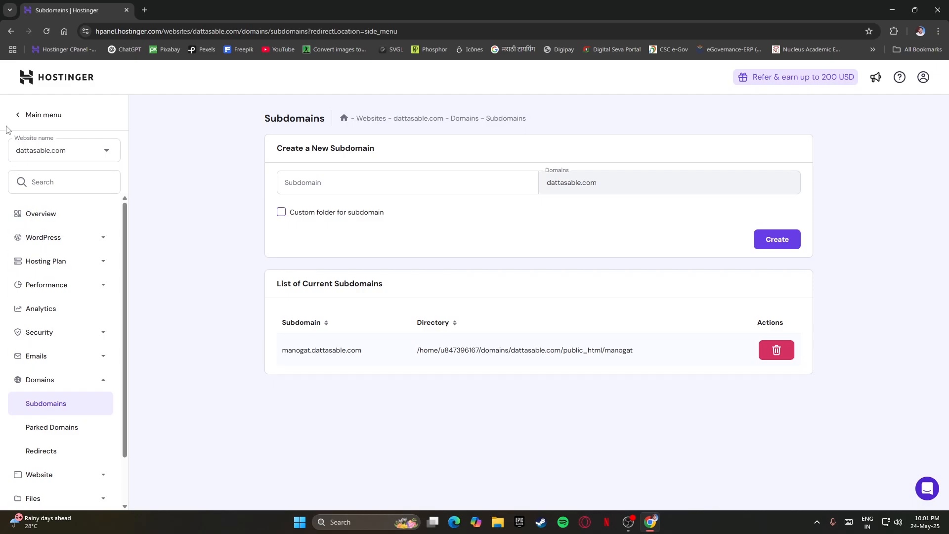
Return to the websites list and start adding a new WordPress website to the Premium Web Hosting plan
{"action": "left_click", "coordinate": [21, 117]}
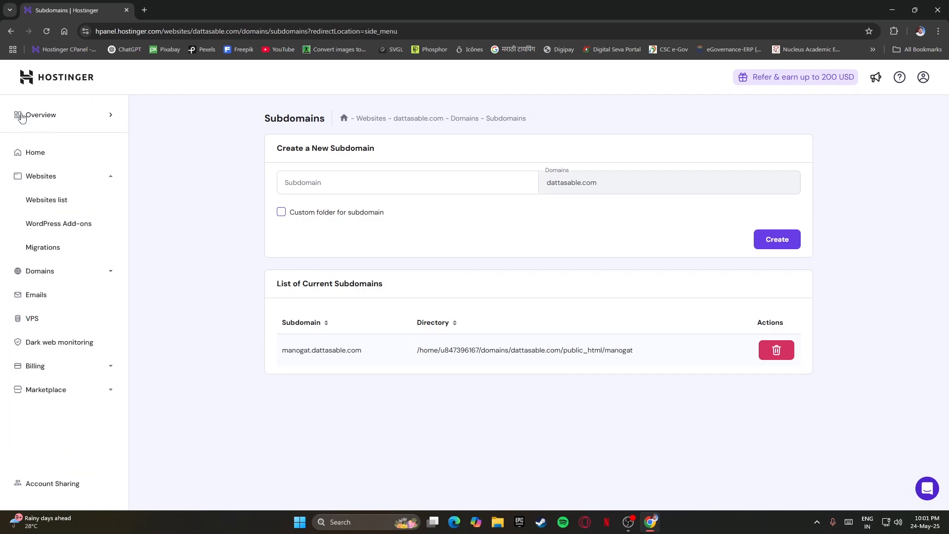
{"action": "left_click", "coordinate": [28, 151]}
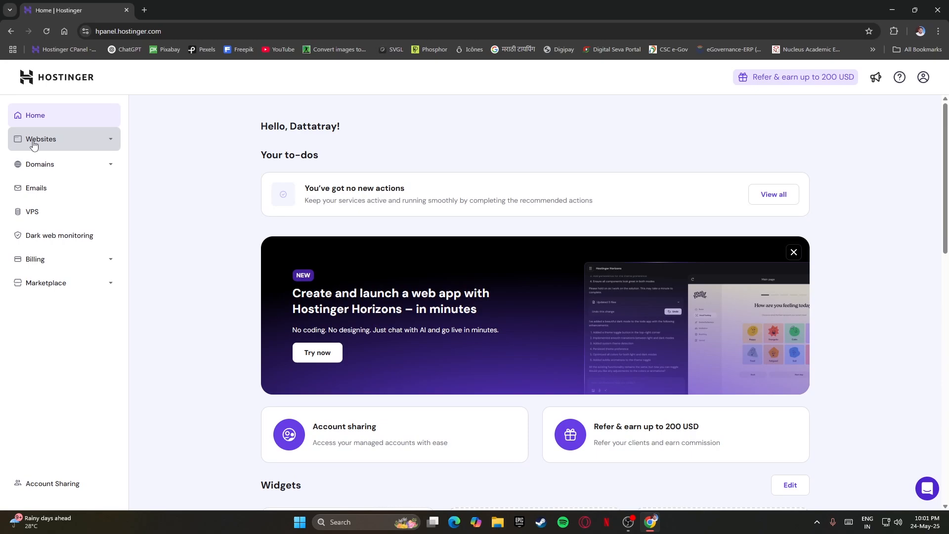
{"action": "left_click", "coordinate": [33, 142]}
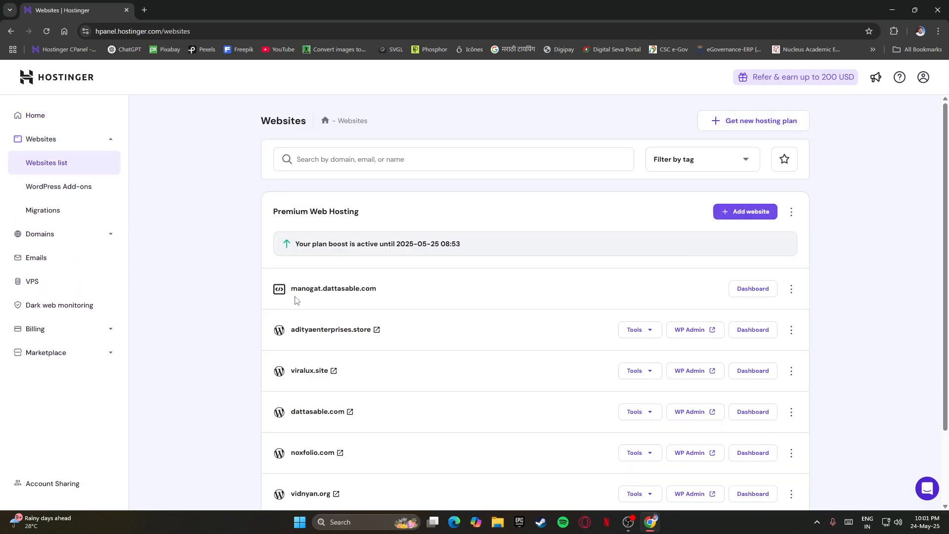
{"action": "left_click", "coordinate": [759, 218]}
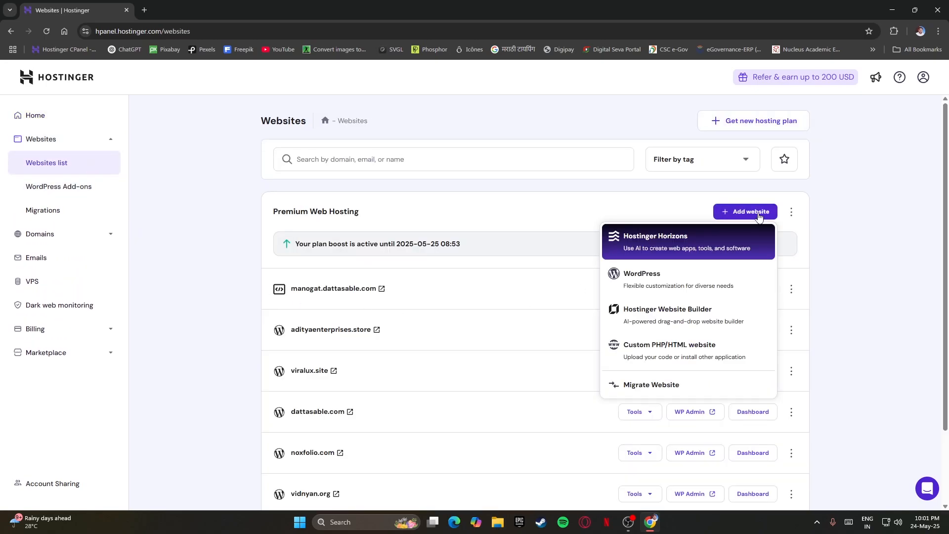
{"action": "left_click", "coordinate": [653, 288]}
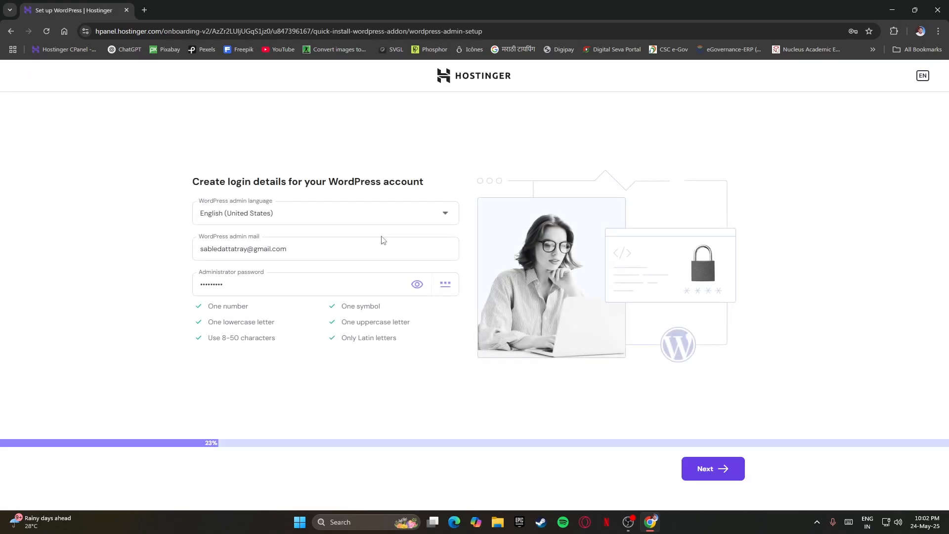
Replace the administrator password for the WordPress account and choose a blank site instead of a pre-built website
{"action": "left_click", "coordinate": [253, 288]}
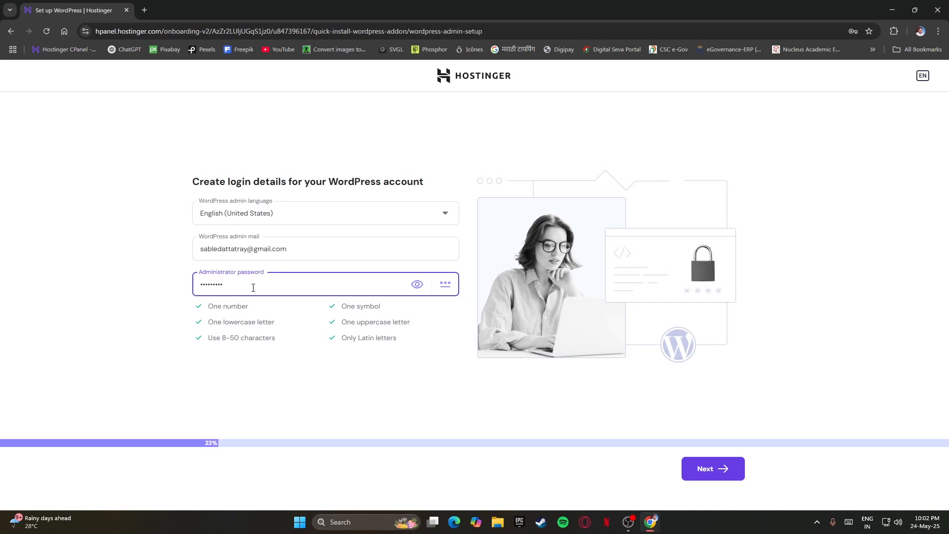
{"action": "key", "text": "BackSpace"}
{"action": "key", "text": "BackSpace"}
{"action": "key", "text": "BackSpace"}
{"action": "key", "text": "BackSpace"}
{"action": "key", "text": "BackSpace"}
{"action": "key", "text": "BackSpace"}
{"action": "key", "text": "BackSpace"}
{"action": "key", "text": "BackSpace"}
{"action": "type", "text": "•"}
{"action": "left_click", "coordinate": [710, 470]}
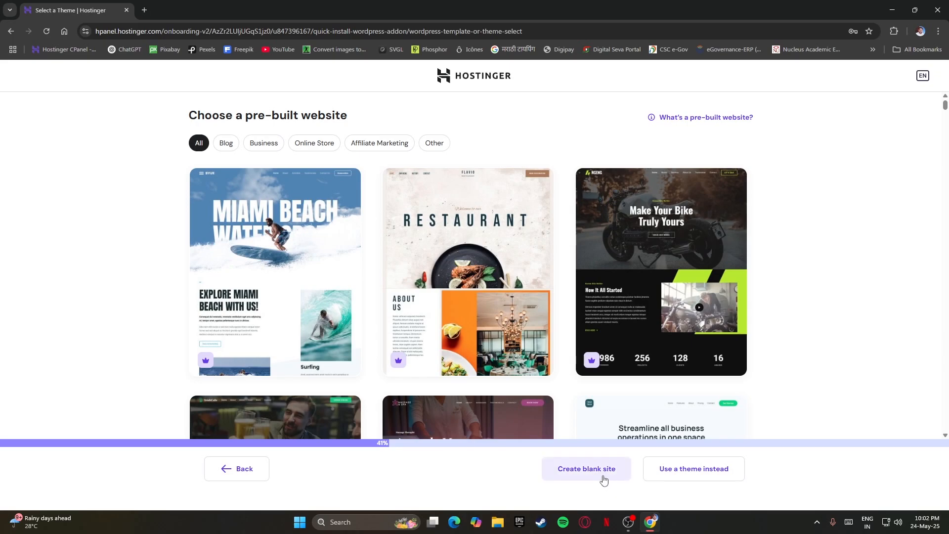
{"action": "left_click", "coordinate": [602, 479]}
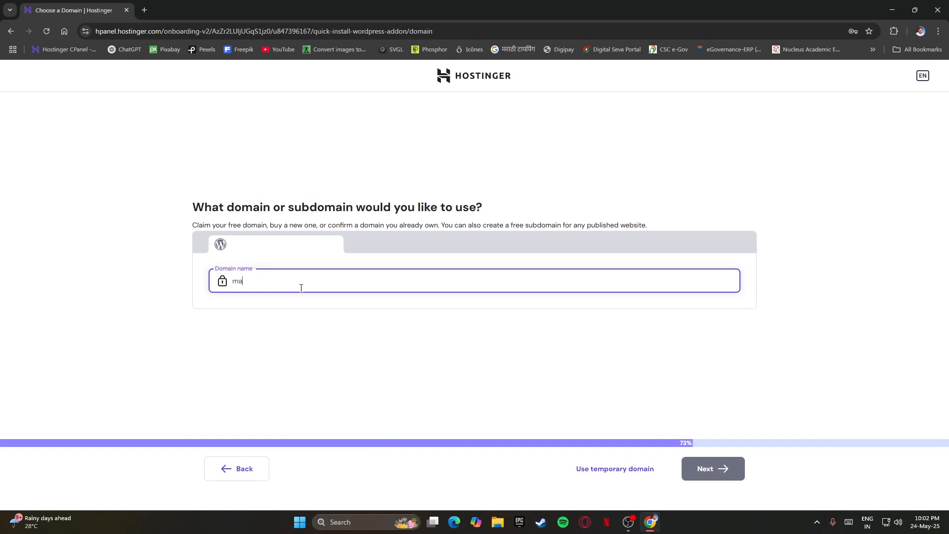
Enter manogat.dattasable.com as the domain, select it as a free subdomain and install WordPress on it
{"action": "key", "text": "BackSpace"}
{"action": "type", "text": "ogat.da"}
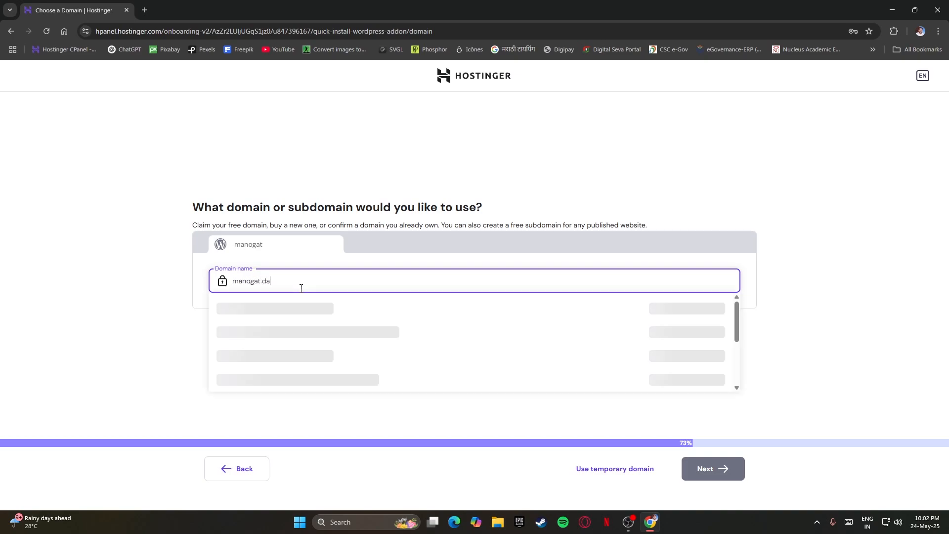
{"action": "type", "text": "ttasa"}
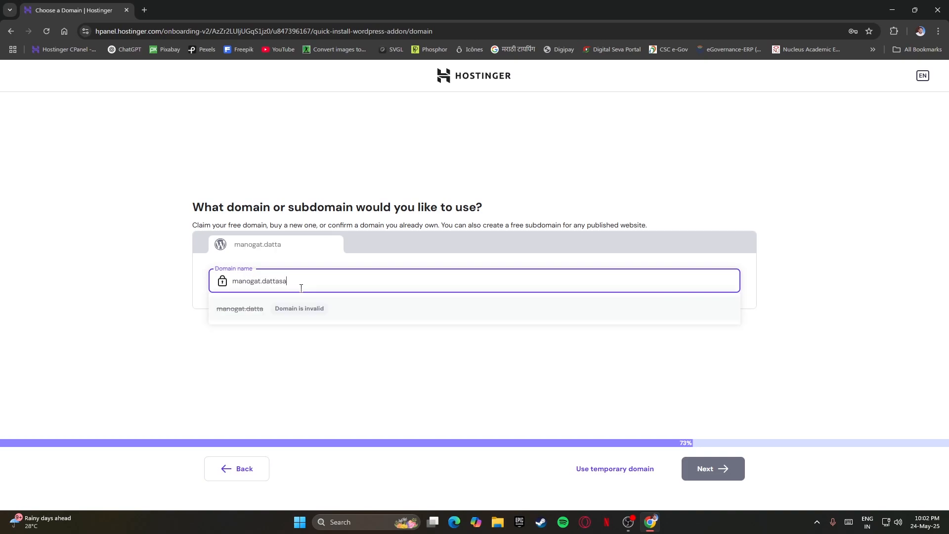
{"action": "type", "text": "ble.co"}
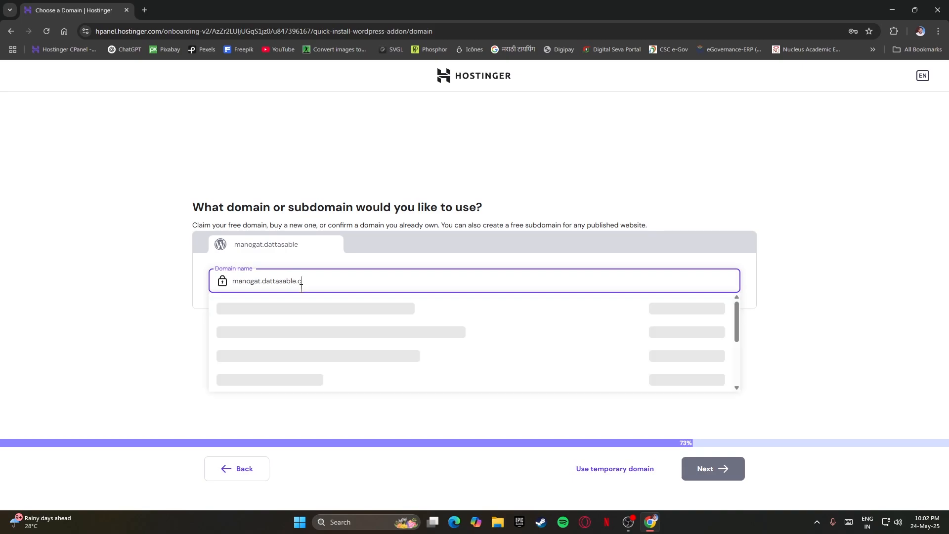
{"action": "type", "text": "m"}
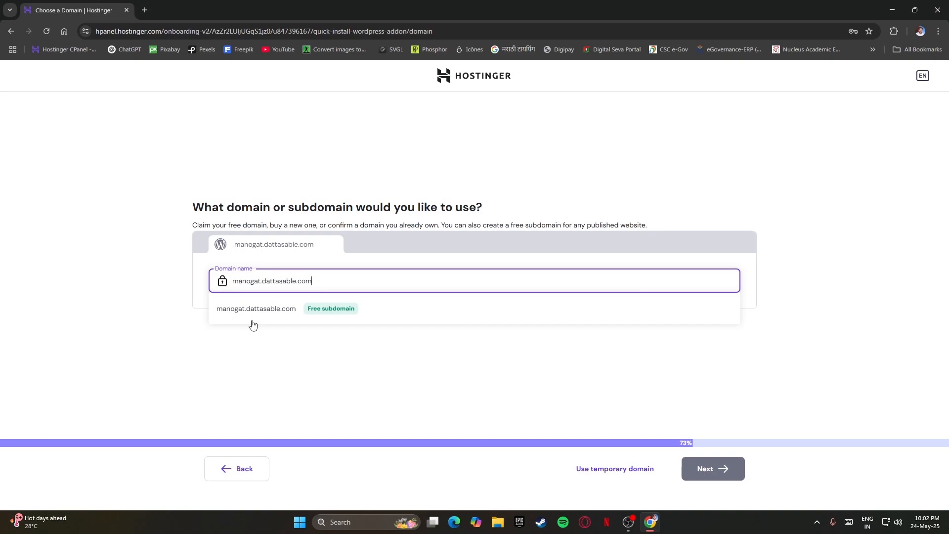
{"action": "left_click", "coordinate": [276, 314]}
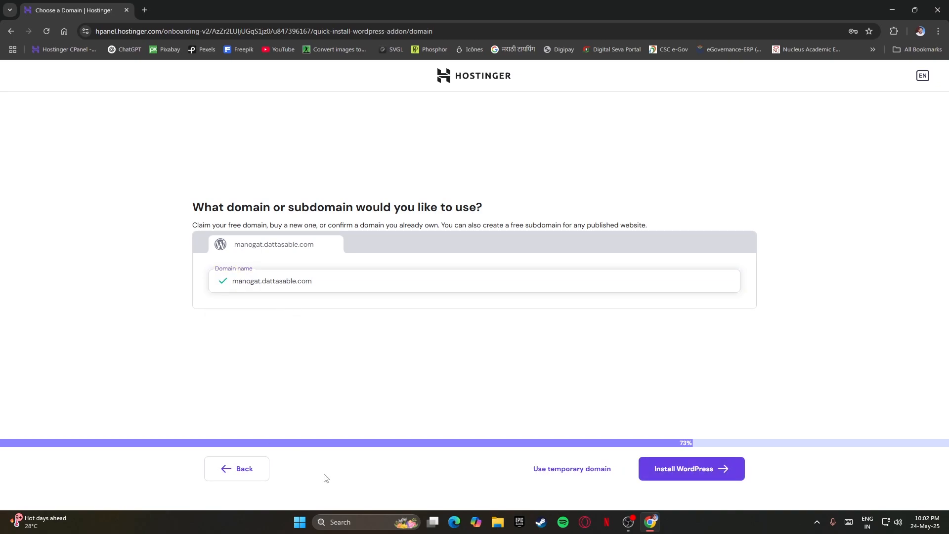
{"action": "left_click", "coordinate": [677, 475]}
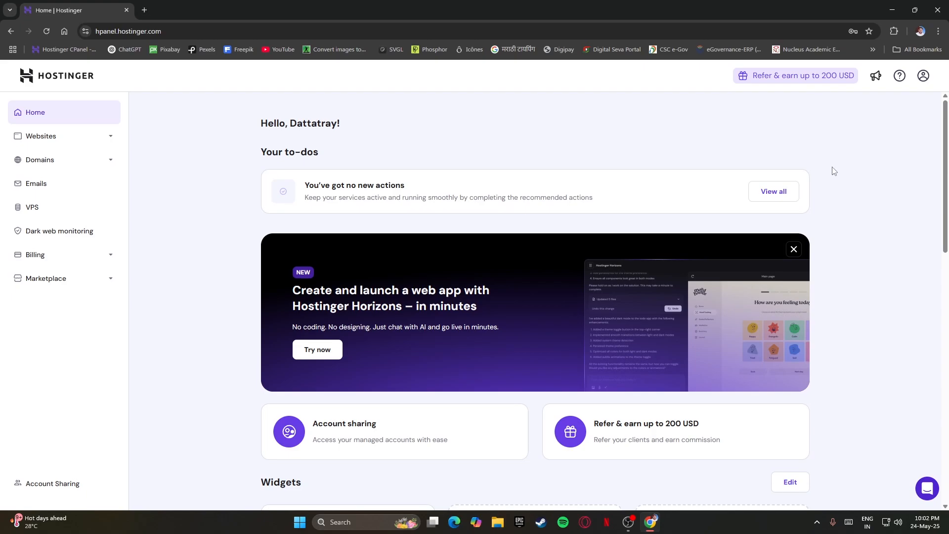
Look through the account overview, open the websites list and check the manogat.dattasable.com entry and its available actions
{"action": "scroll", "coordinate": [834, 171], "scroll_direction": "down", "scroll_amount": 10}
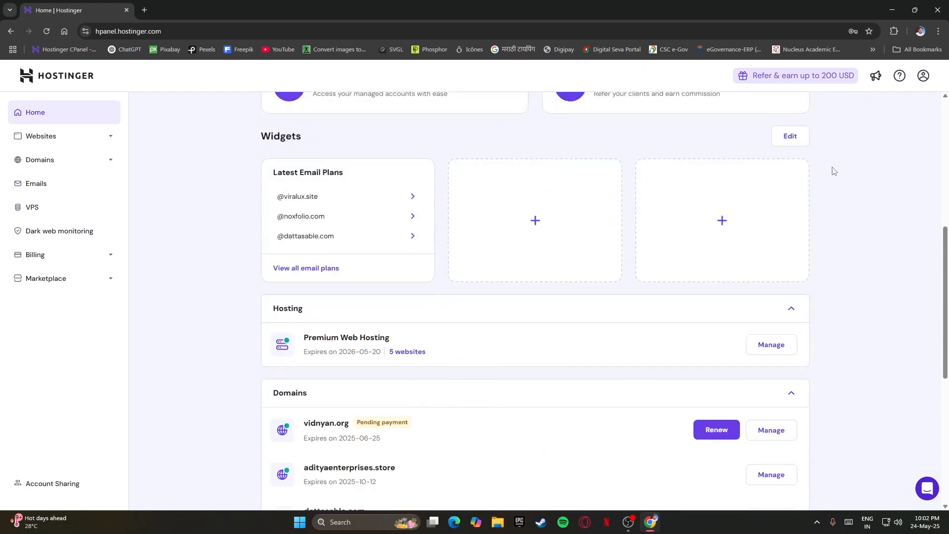
{"action": "scroll", "coordinate": [387, 362], "scroll_direction": "down", "scroll_amount": 4}
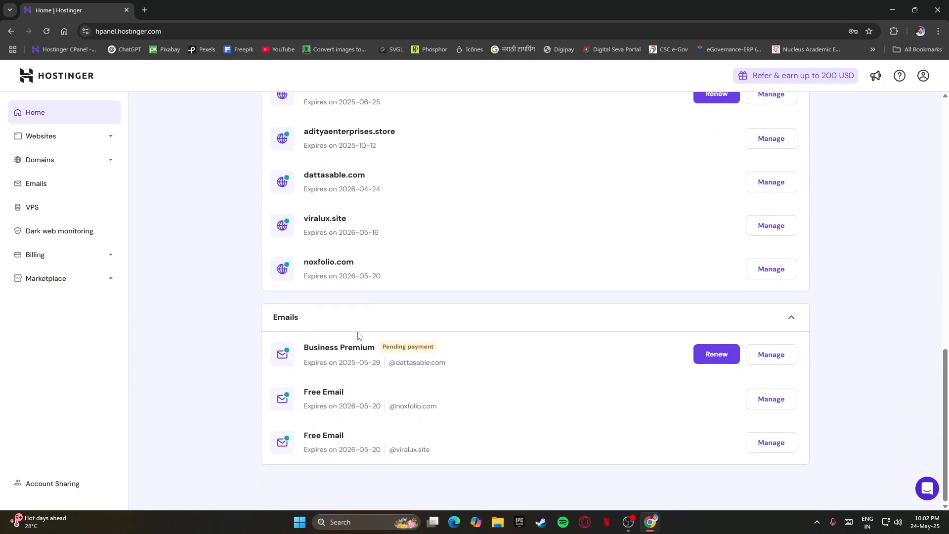
{"action": "left_click", "coordinate": [37, 142]}
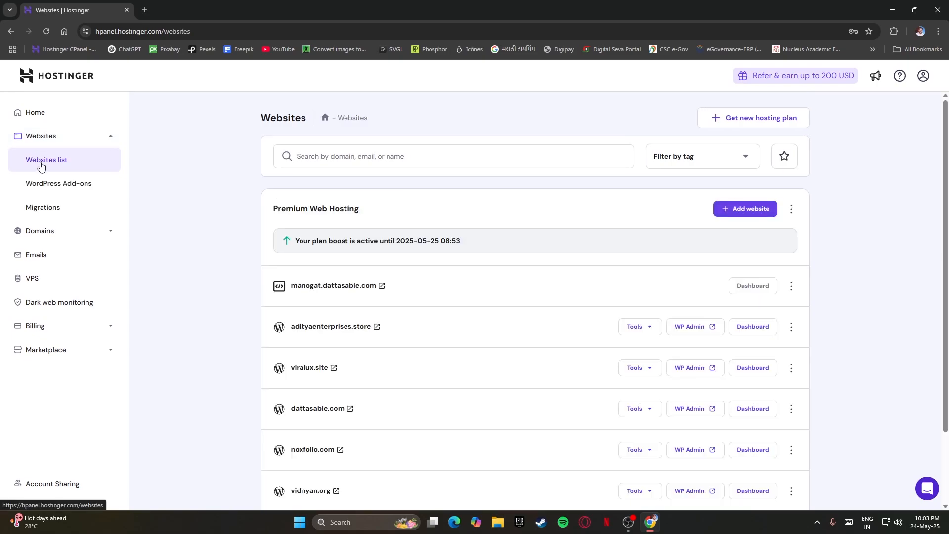
{"action": "left_click_drag", "start_coordinate": [404, 289], "coordinate": [288, 291]}
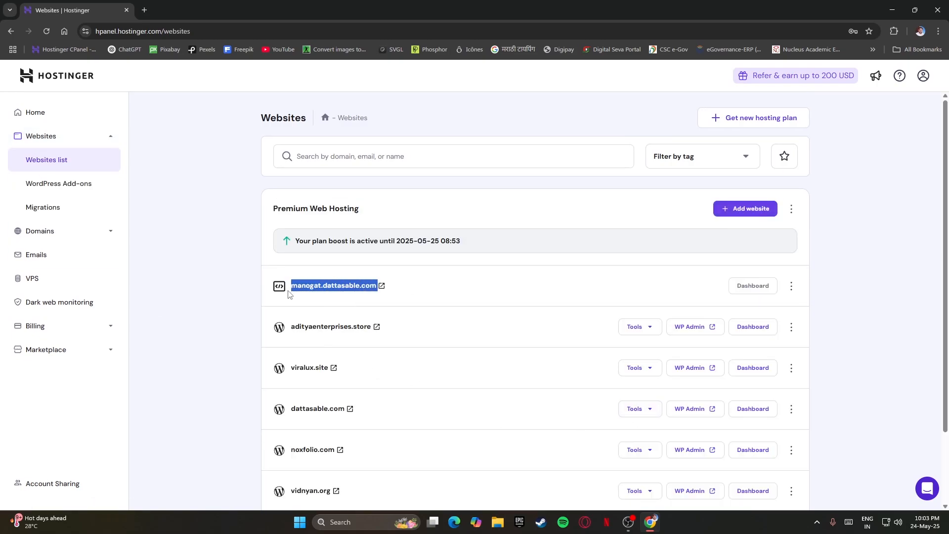
{"action": "left_click", "coordinate": [791, 287]}
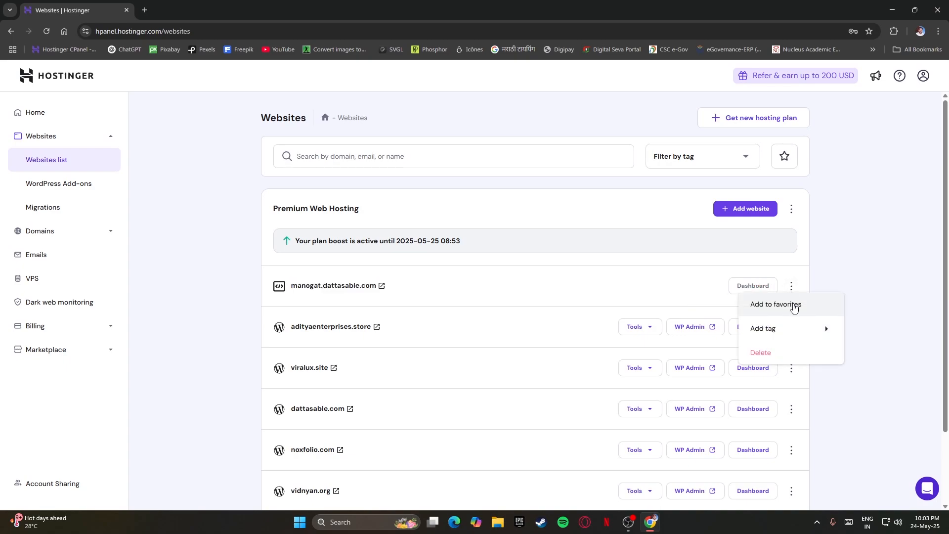
{"action": "left_click", "coordinate": [187, 310]}
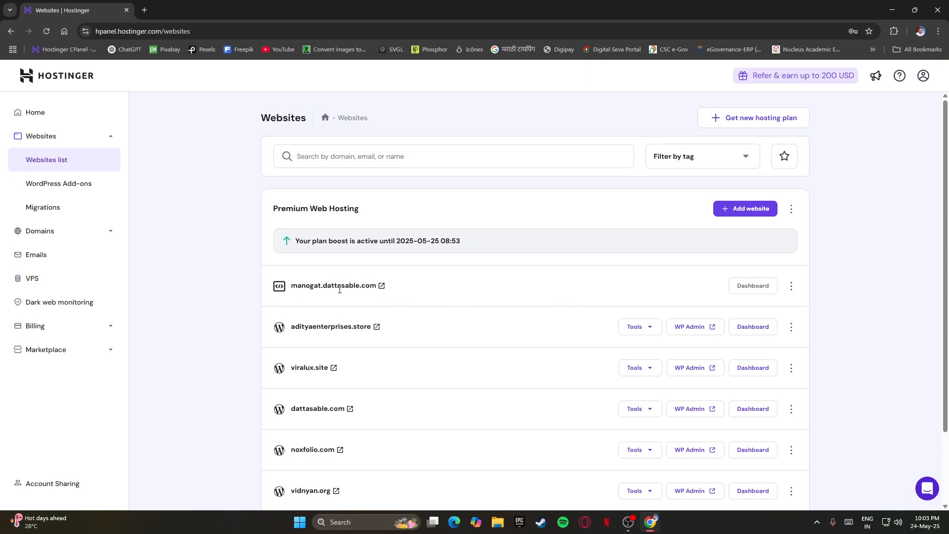
{"action": "left_click", "coordinate": [794, 290]}
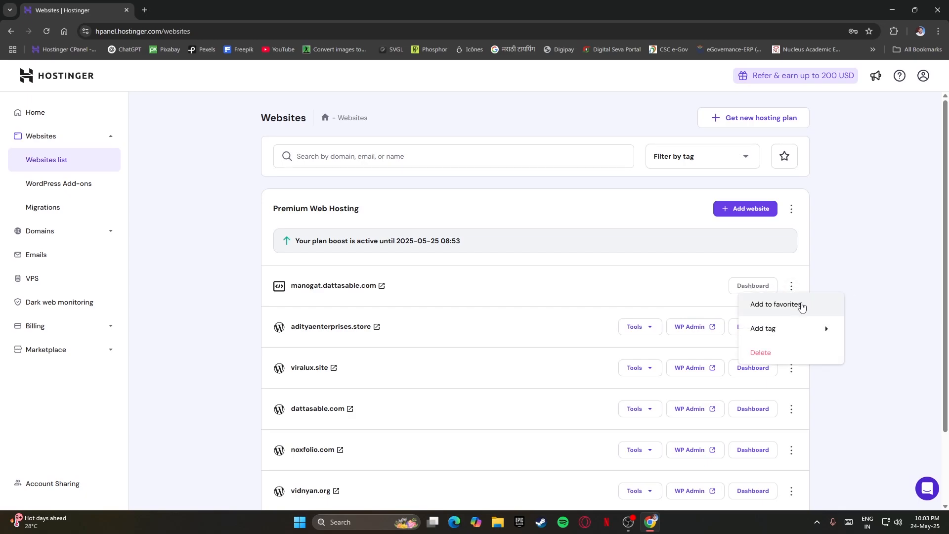
{"action": "left_click", "coordinate": [881, 268]}
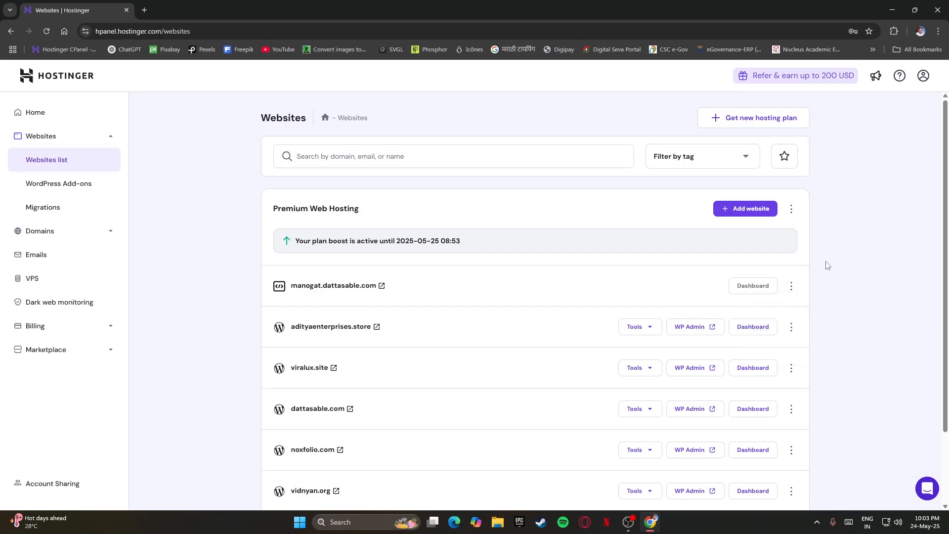
Start adding another WordPress website to the Premium Web Hosting plan and replace the administrator password
{"action": "left_click", "coordinate": [742, 215]}
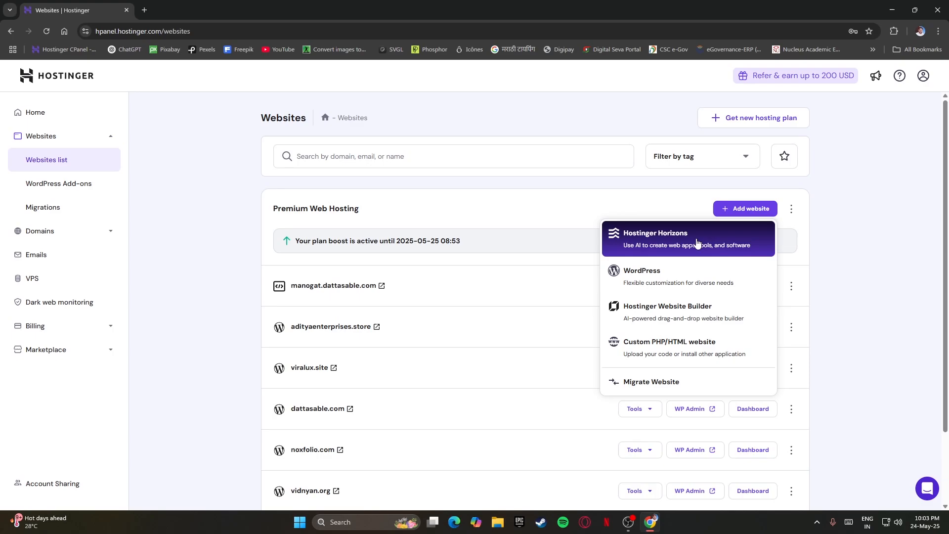
{"action": "left_click", "coordinate": [678, 269]}
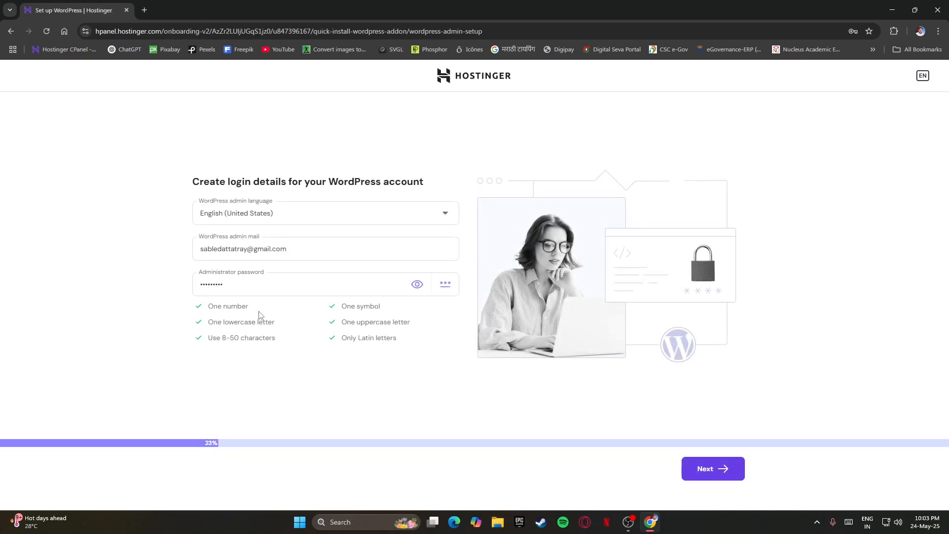
{"action": "left_click", "coordinate": [271, 288]}
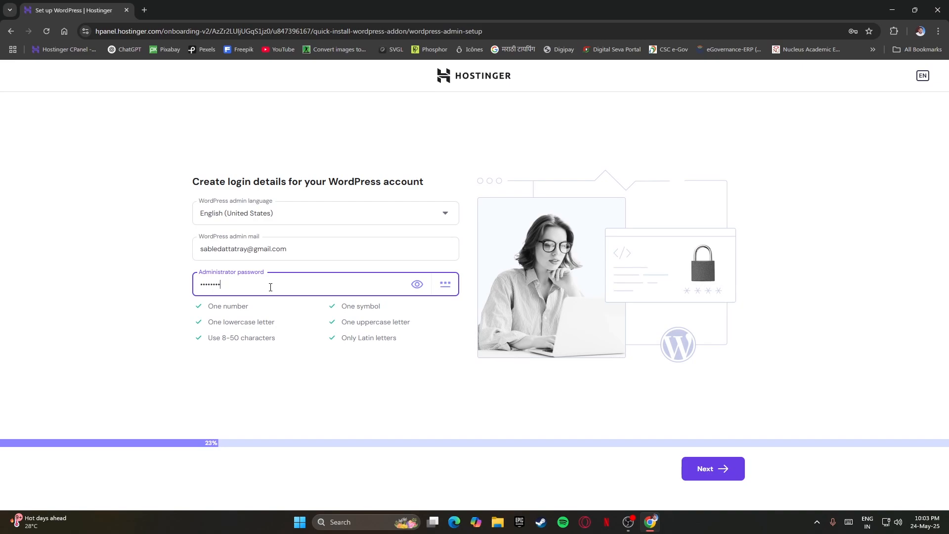
{"action": "key", "text": "BackSpace"}
{"action": "key", "text": "BackSpace"}
{"action": "key", "text": "BackSpace"}
{"action": "key", "text": "BackSpace"}
{"action": "key", "text": "BackSpace"}
{"action": "key", "text": "BackSpace"}
{"action": "key", "text": "BackSpace"}
{"action": "key", "text": "BackSpace"}
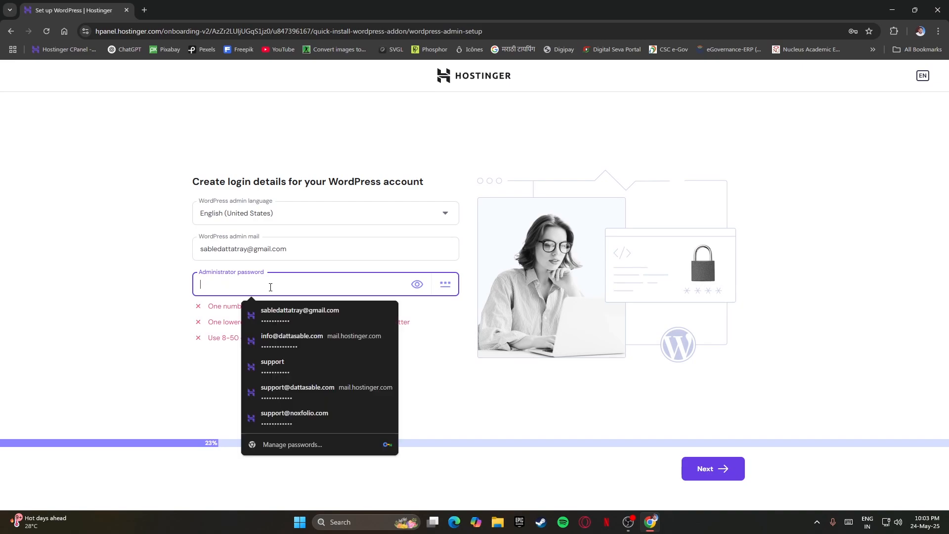
{"action": "type", "text": "********"}
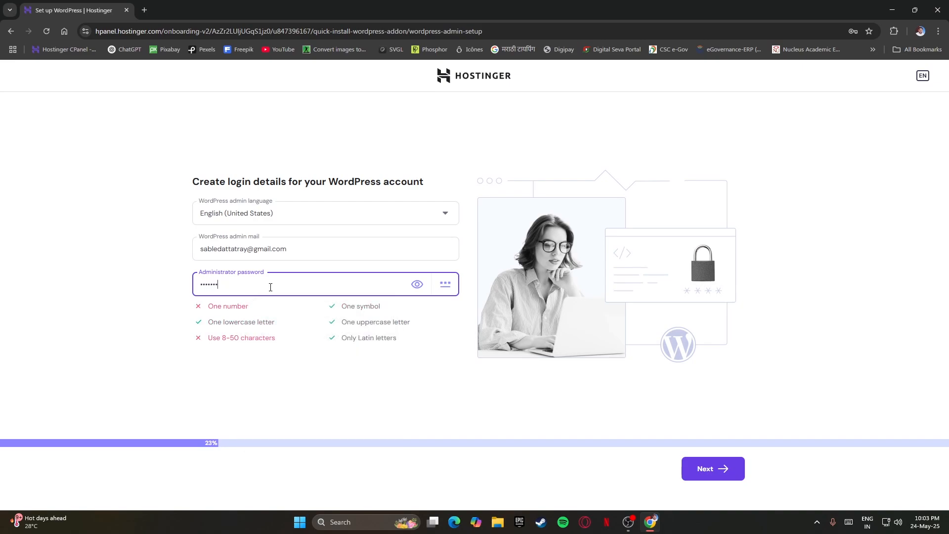
{"action": "type", "text": "***"}
Accept the login details, choose a blank site instead of a pre-built website and use a temporary domain
{"action": "left_click", "coordinate": [713, 472]}
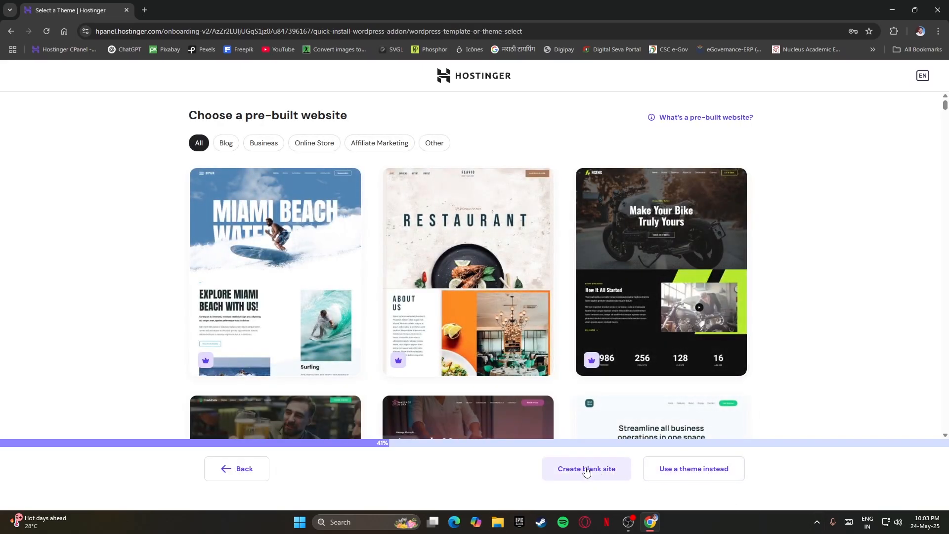
{"action": "left_click", "coordinate": [587, 472]}
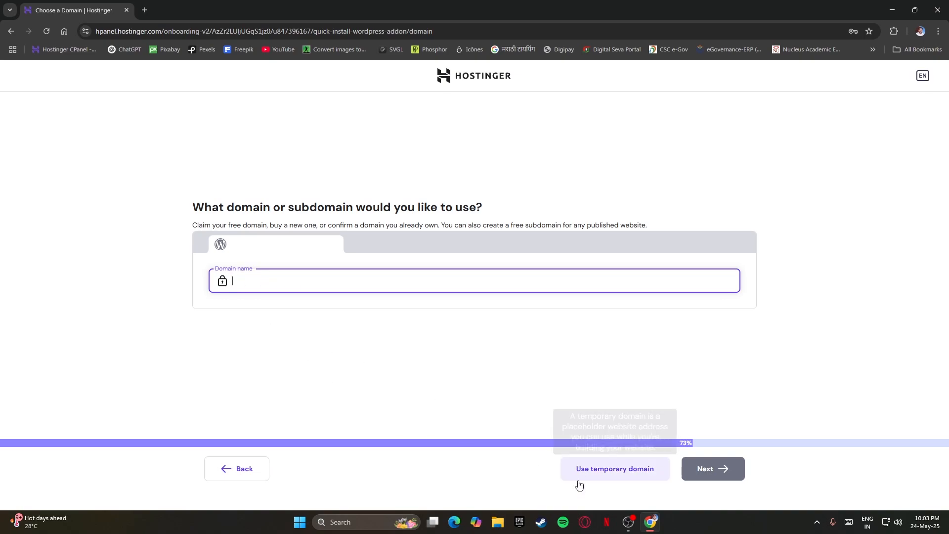
{"action": "left_click", "coordinate": [609, 474]}
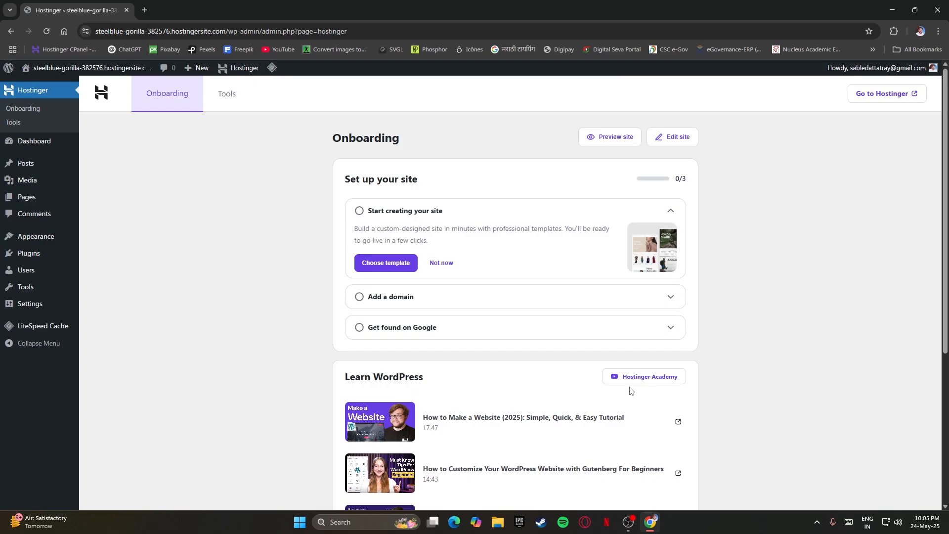
Examine the temporary domain in the new WordPress site's address and the "Add a domain" item in the setup checklist
{"action": "left_click", "coordinate": [104, 29]}
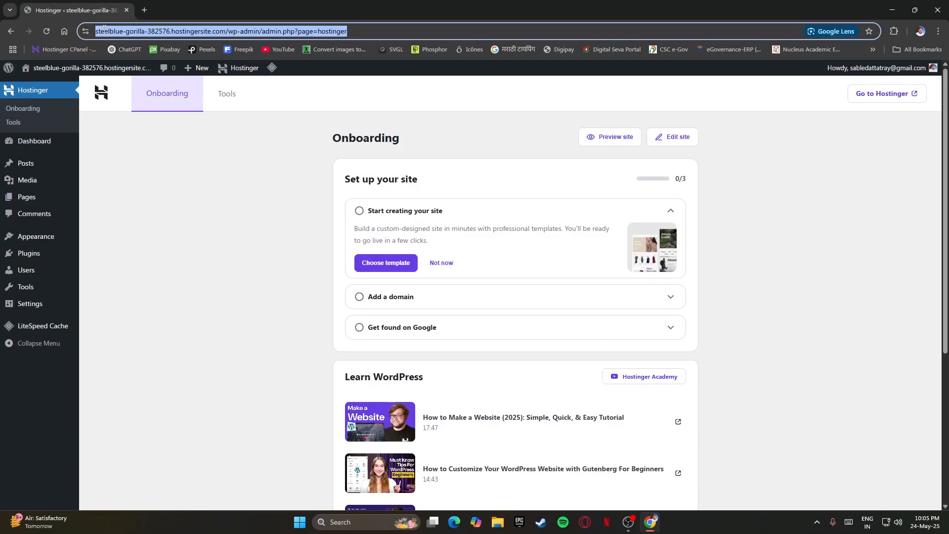
{"action": "left_click", "coordinate": [144, 171]}
{"action": "triple_click", "coordinate": [169, 31]}
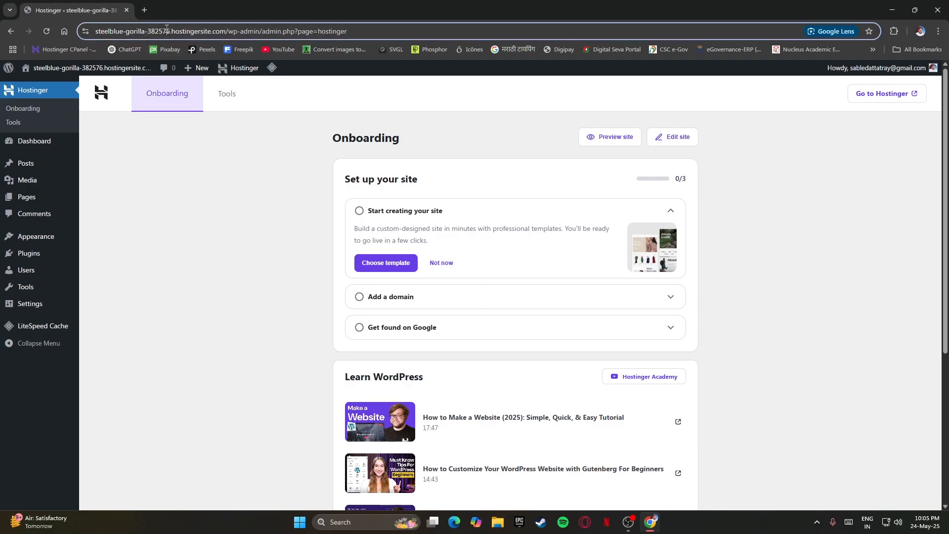
{"action": "left_click", "coordinate": [226, 31]}
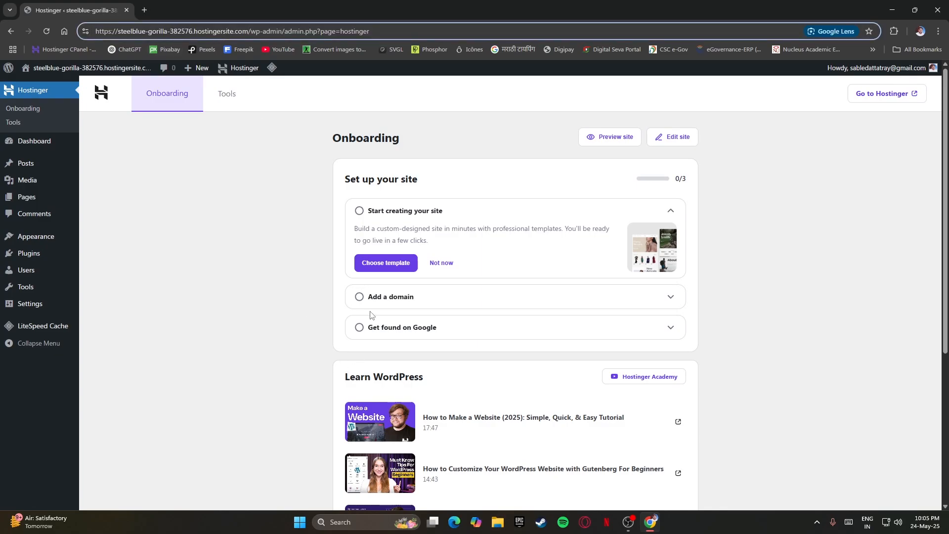
{"action": "left_click", "coordinate": [447, 299]}
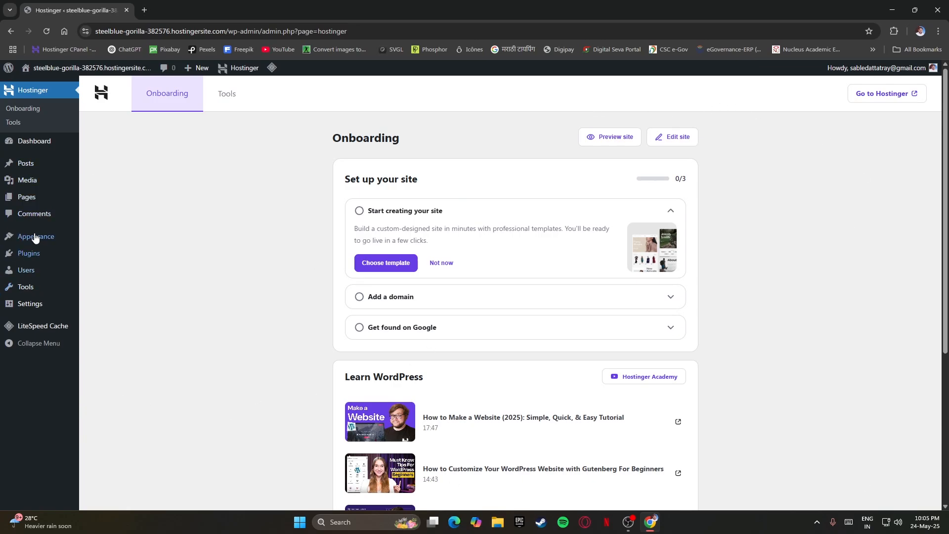
Hide the Site Health Status, At a Glance, Activity, Quick Draft and WordPress Events and News boxes on the dashboard, reload and recheck the screen options
{"action": "left_click", "coordinate": [31, 148]}
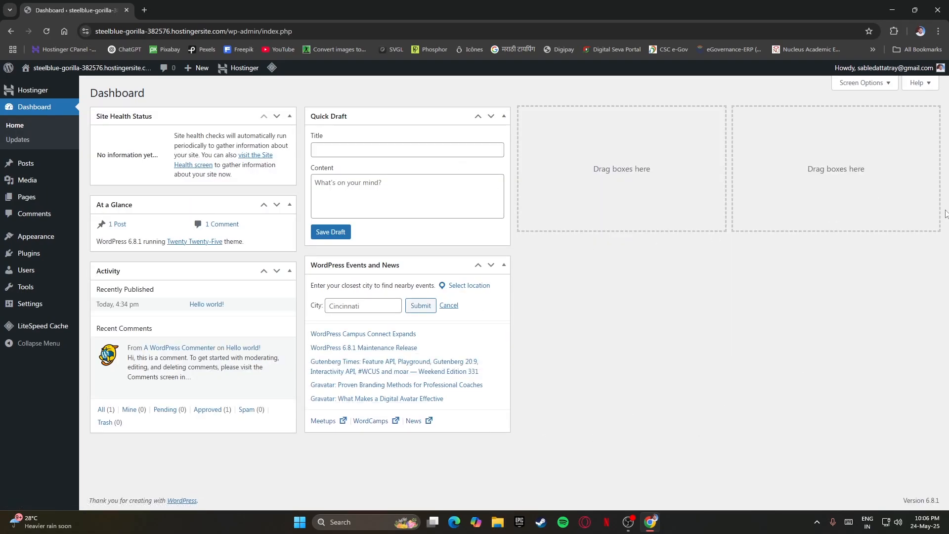
{"action": "left_click", "coordinate": [865, 84]}
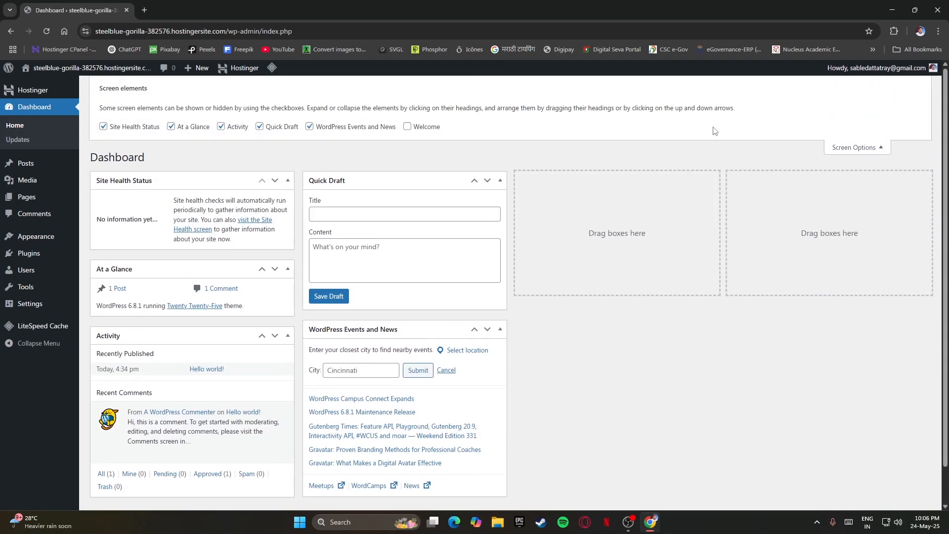
{"action": "left_click", "coordinate": [311, 127]}
{"action": "left_click", "coordinate": [273, 127]}
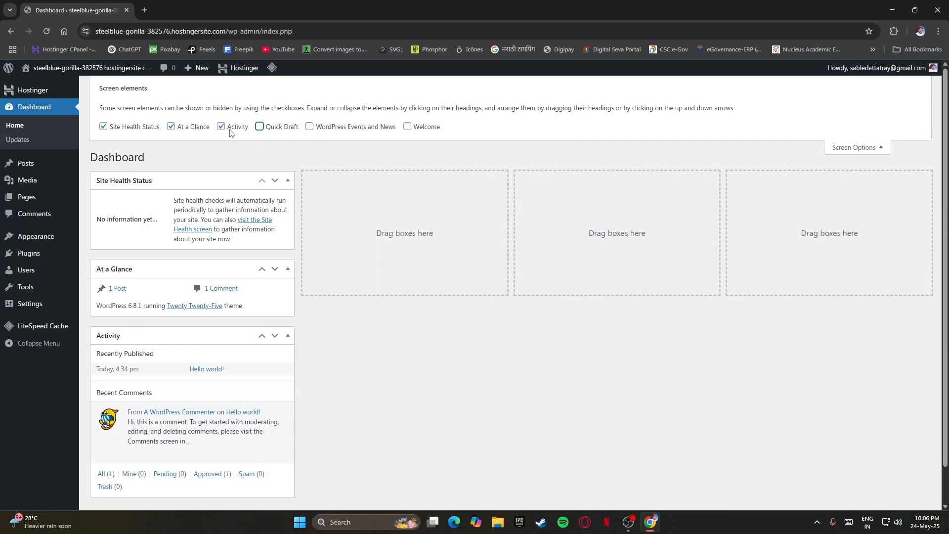
{"action": "left_click", "coordinate": [229, 128]}
{"action": "left_click", "coordinate": [184, 128]}
{"action": "left_click", "coordinate": [121, 127]}
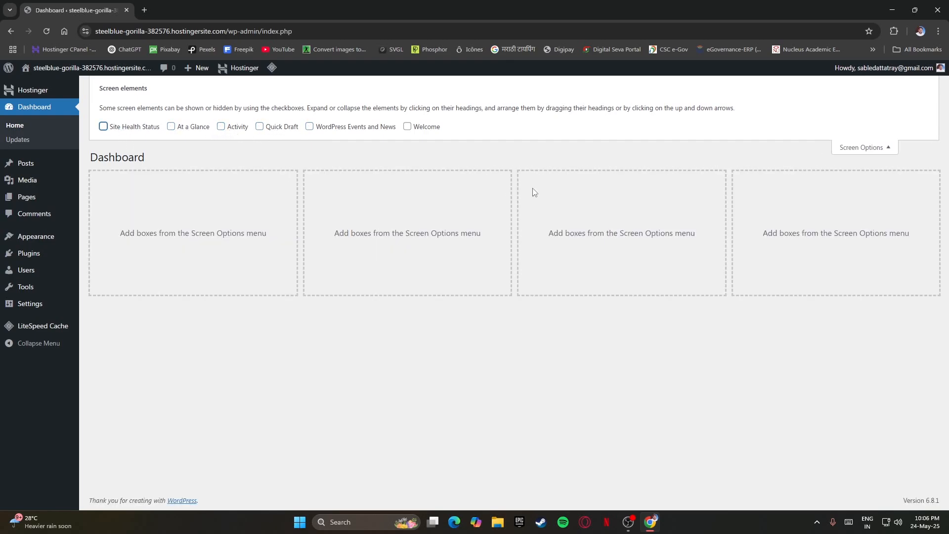
{"action": "left_click", "coordinate": [866, 147]}
{"action": "left_click", "coordinate": [46, 31]}
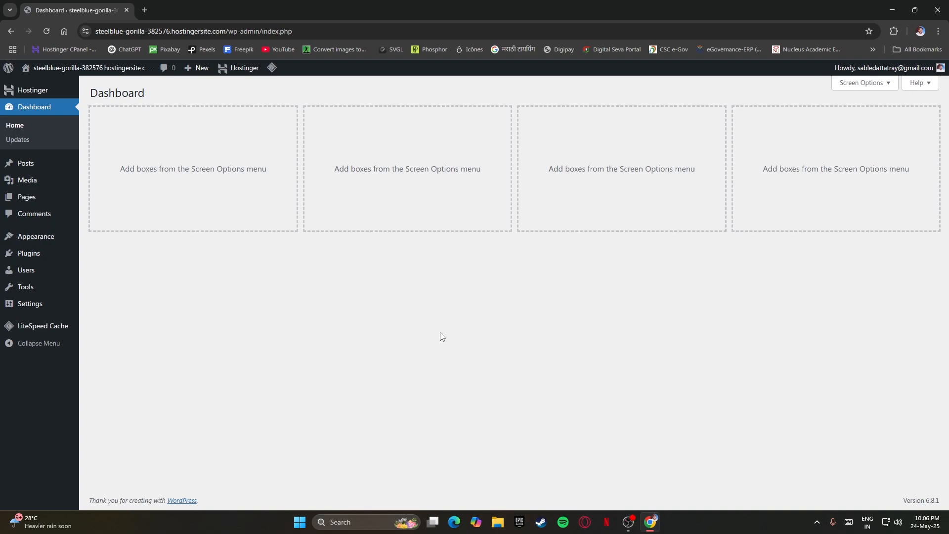
{"action": "left_click", "coordinate": [879, 88]}
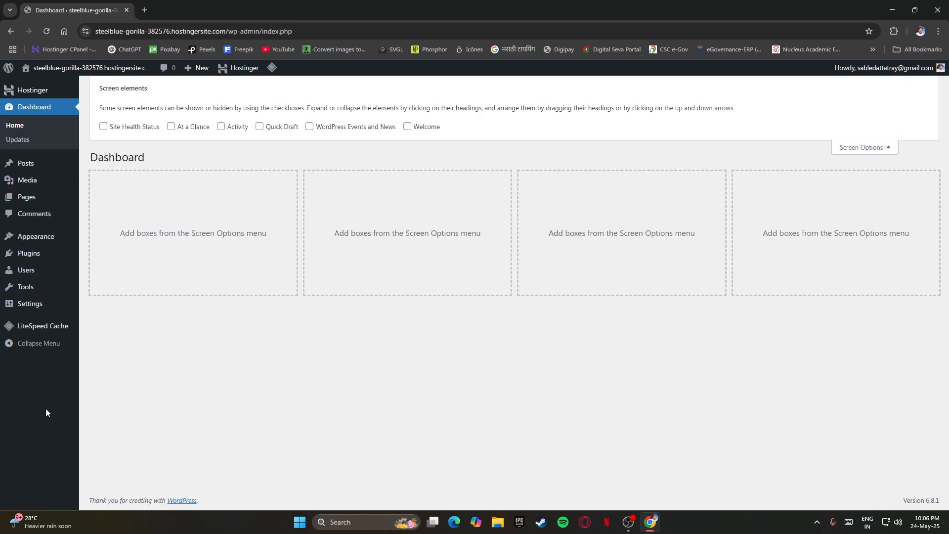
{"action": "left_click", "coordinate": [871, 148]}
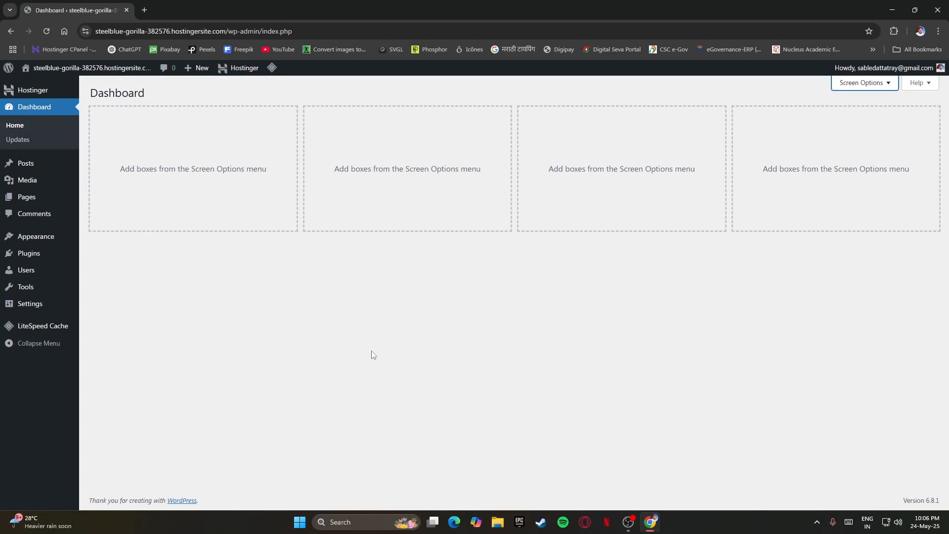
View the published "Hello world!" post from the posts list in a separate tab, examine its title and close it
{"action": "left_click", "coordinate": [31, 168]}
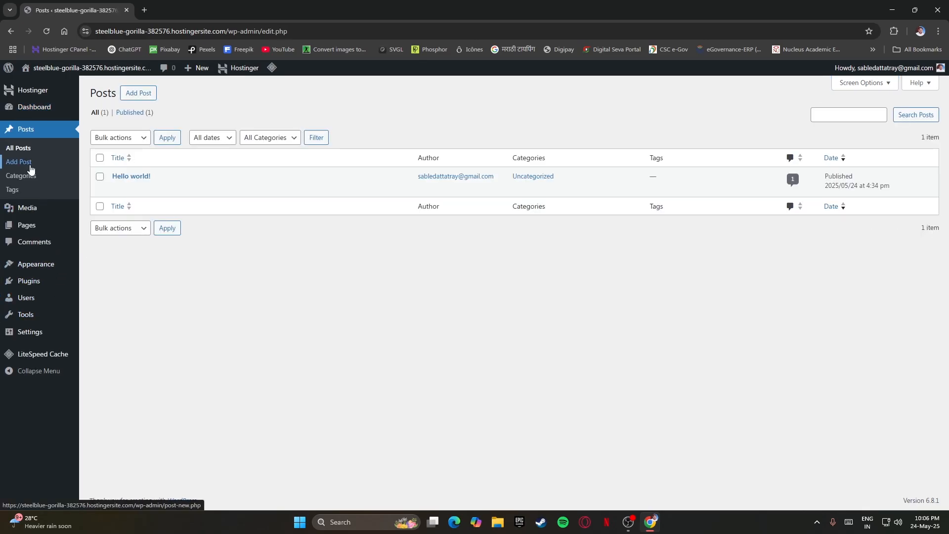
{"action": "right_click", "coordinate": [188, 188]}
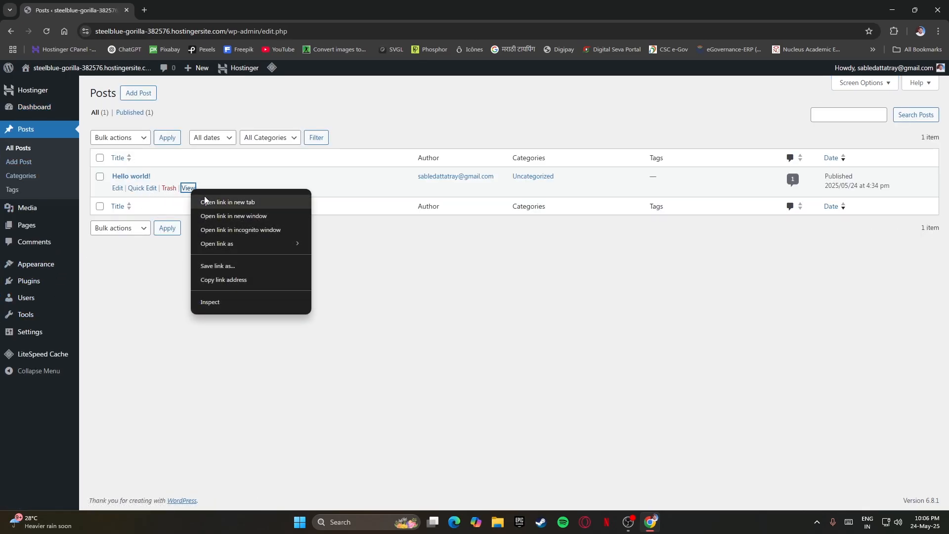
{"action": "left_click", "coordinate": [227, 202]}
{"action": "key", "text": "ctrl+Tab"}
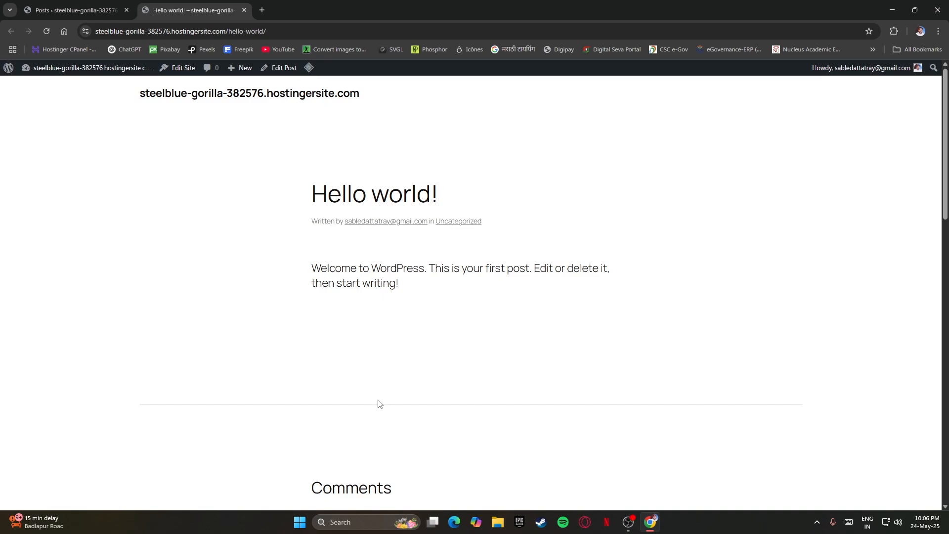
{"action": "left_click_drag", "start_coordinate": [302, 197], "coordinate": [485, 198]}
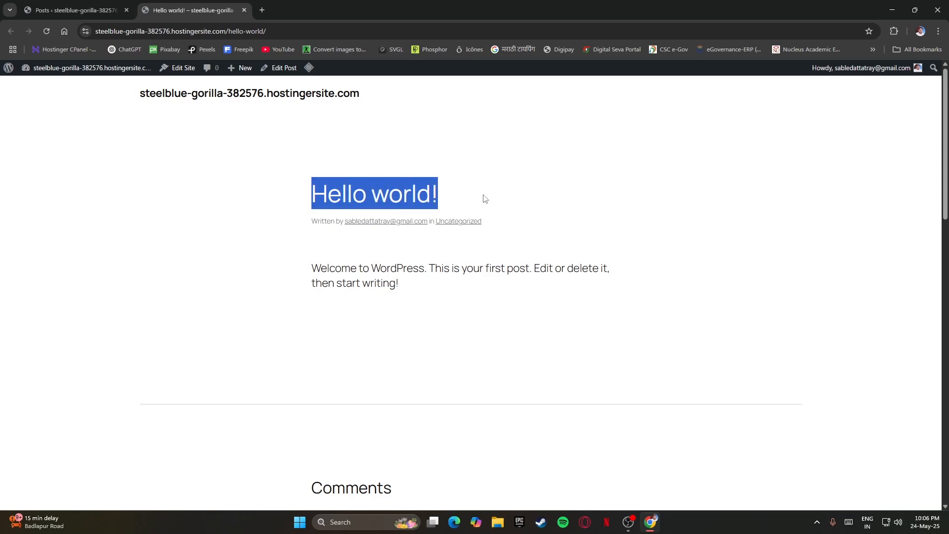
{"action": "left_click", "coordinate": [244, 10]}
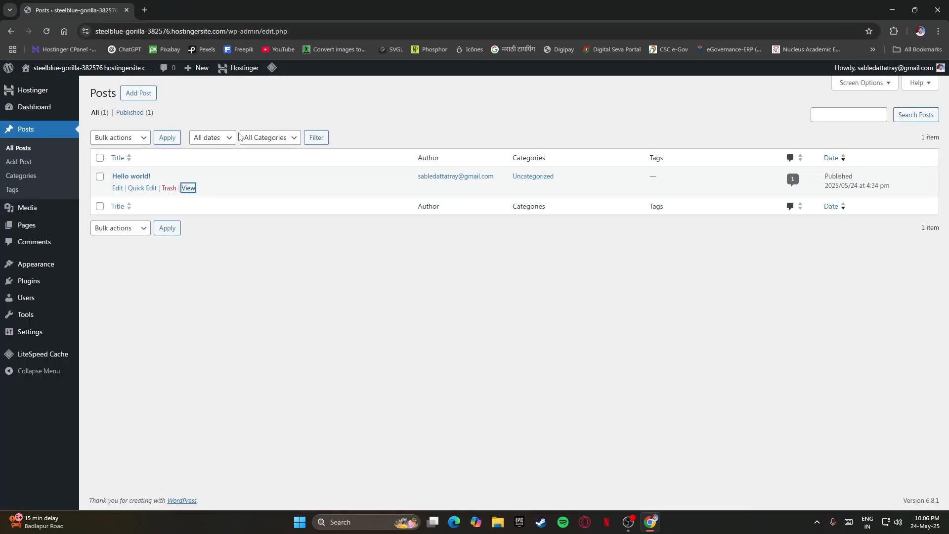
Move the "Hello world!" post to the trash and empty the posts trash
{"action": "left_click", "coordinate": [99, 158]}
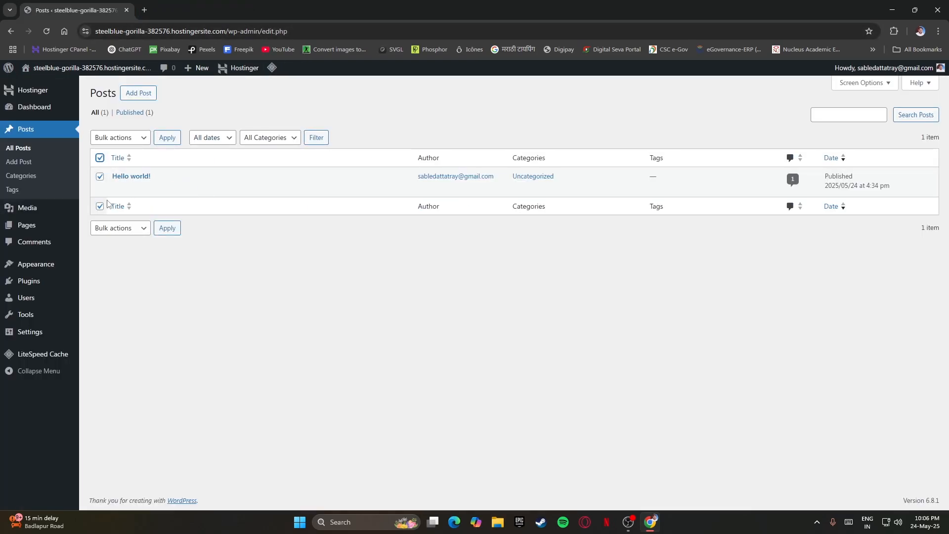
{"action": "left_click", "coordinate": [118, 231]}
{"action": "left_click", "coordinate": [121, 269]}
{"action": "left_click", "coordinate": [169, 228]}
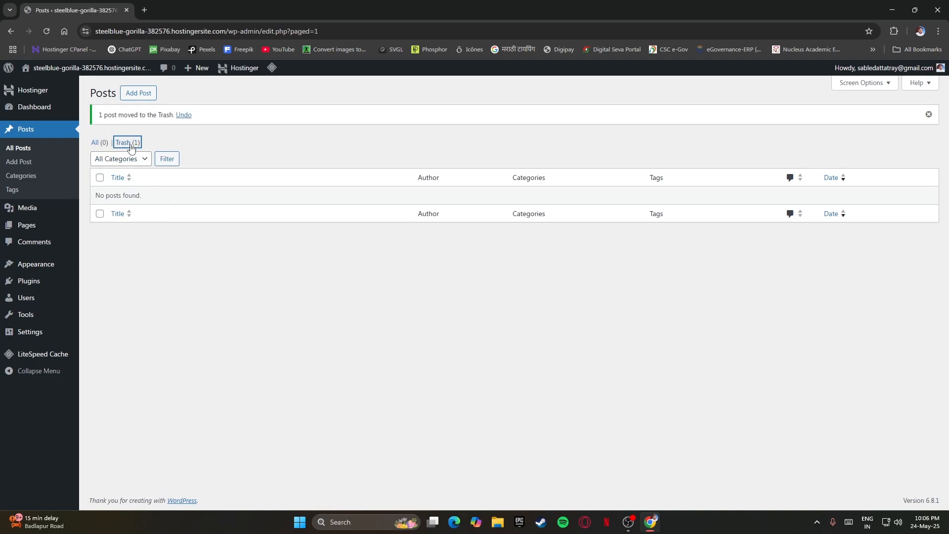
{"action": "left_click", "coordinate": [126, 140]}
{"action": "left_click", "coordinate": [377, 140]}
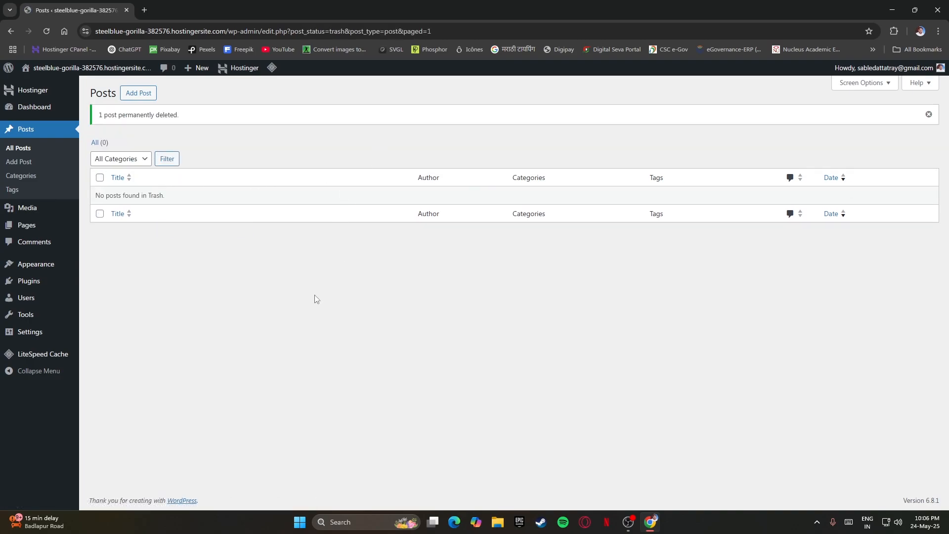
Move the draft Privacy Policy page to the trash and empty the pages trash
{"action": "left_click", "coordinate": [31, 225]}
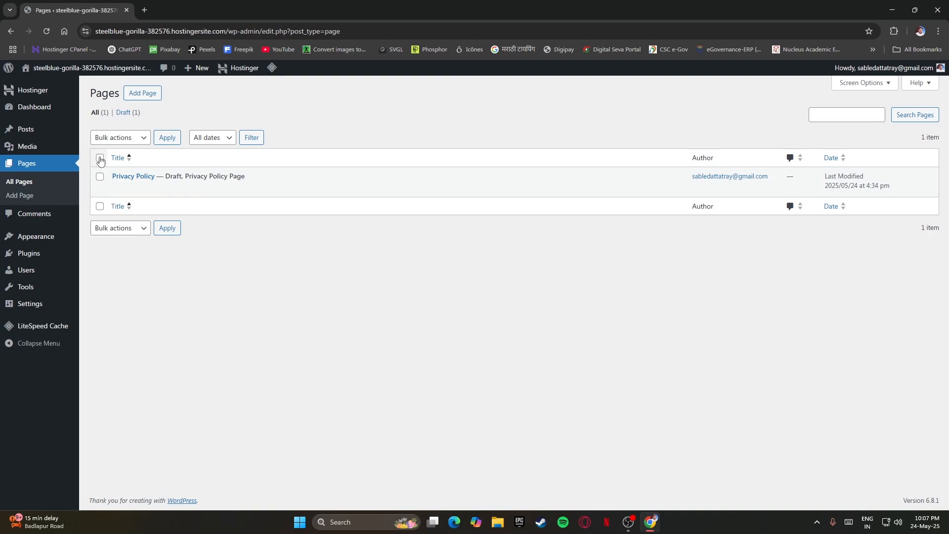
{"action": "left_click", "coordinate": [132, 138]}
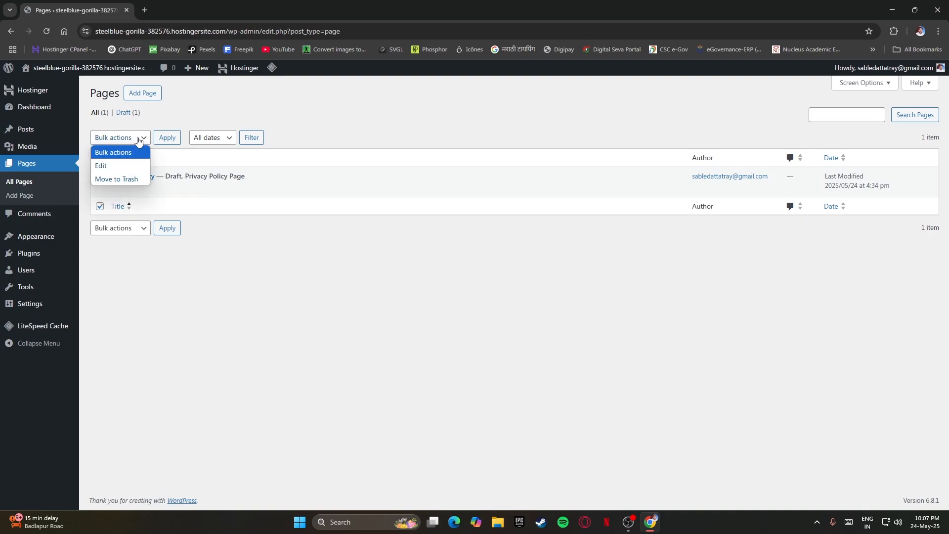
{"action": "left_click", "coordinate": [133, 179]}
{"action": "left_click", "coordinate": [165, 140]}
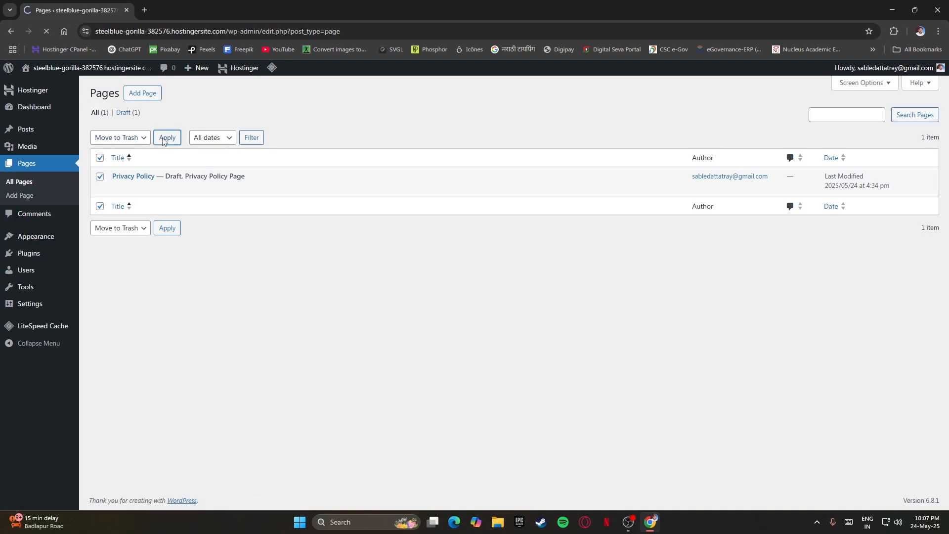
{"action": "left_click", "coordinate": [133, 142]}
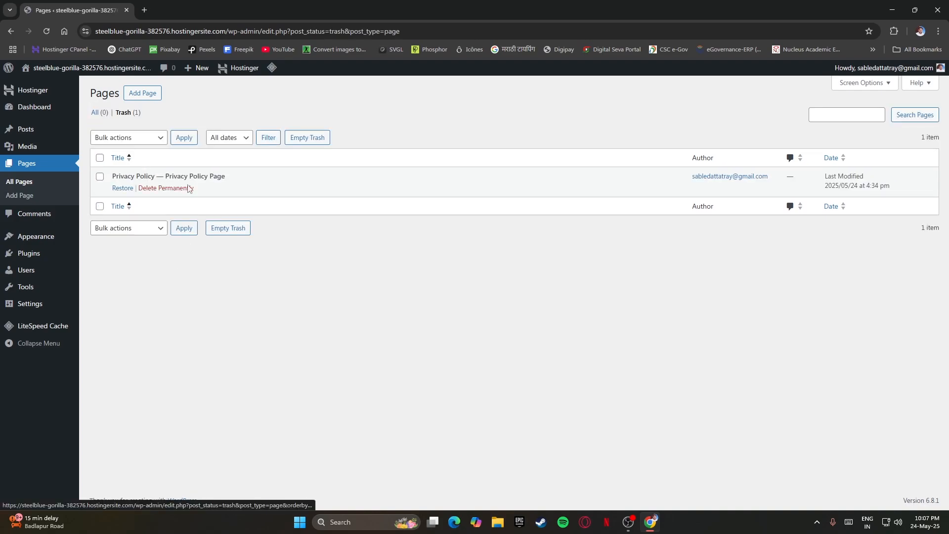
{"action": "left_click", "coordinate": [316, 140]}
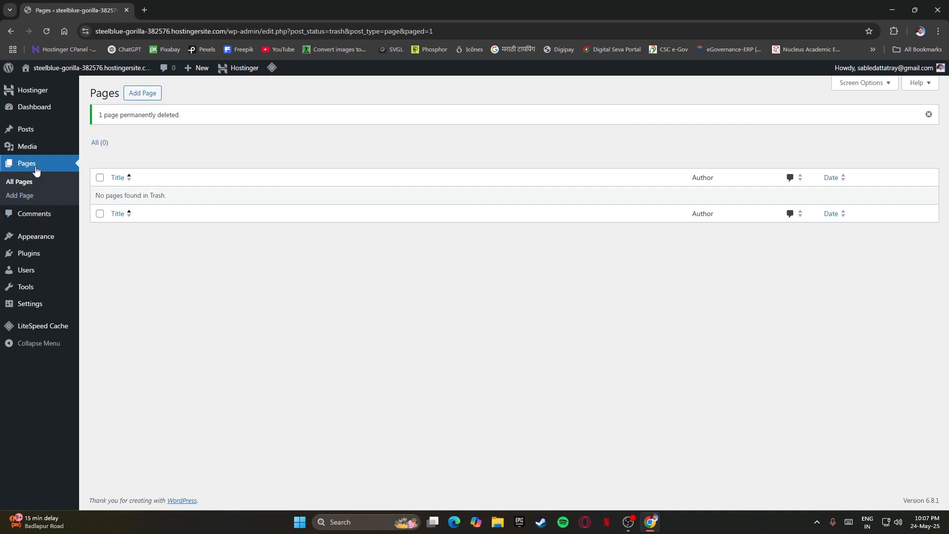
Check the Media Library for existing media items
{"action": "left_click", "coordinate": [28, 147]}
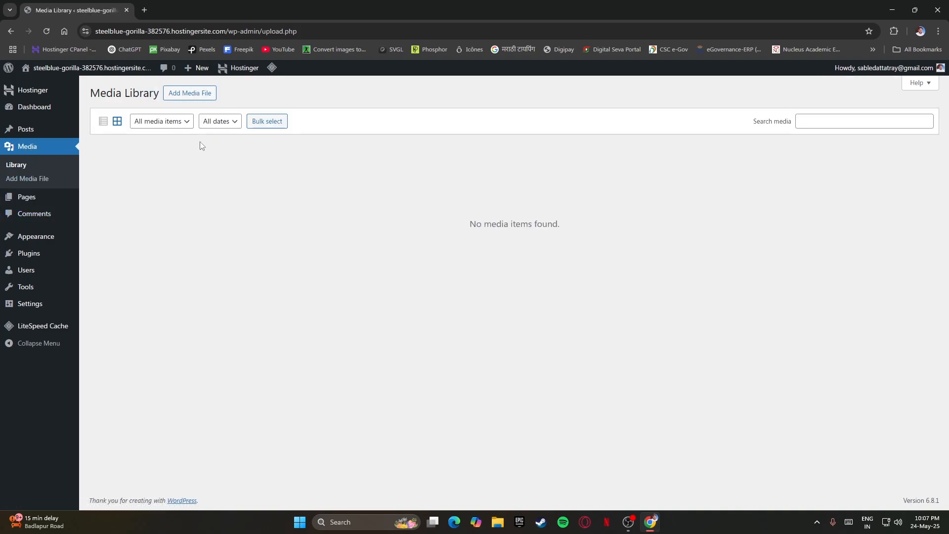
{"action": "left_click_drag", "start_coordinate": [571, 208], "coordinate": [670, 253]}
{"action": "left_click_drag", "start_coordinate": [607, 214], "coordinate": [371, 231]}
{"action": "left_click", "coordinate": [363, 282]}
Open the general settings and clear the site title
{"action": "left_click", "coordinate": [34, 305]}
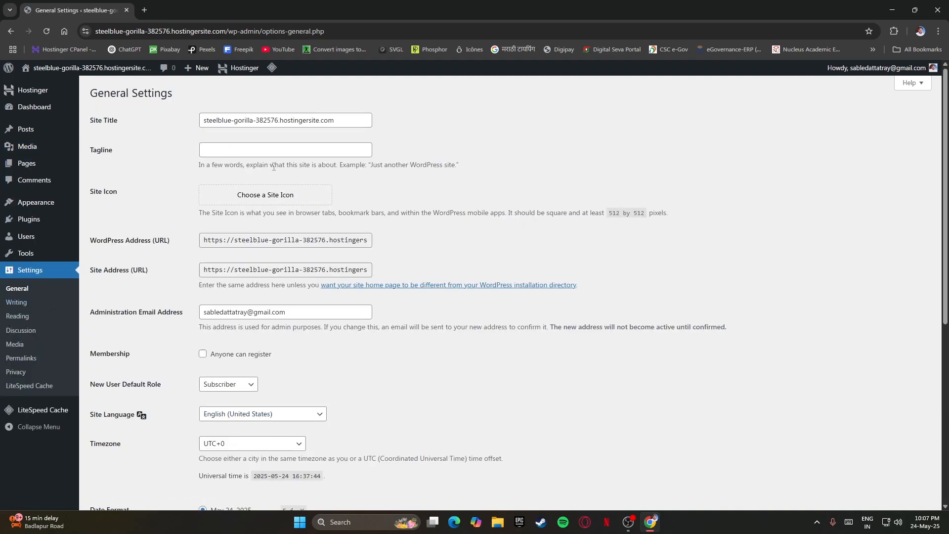
{"action": "left_click_drag", "start_coordinate": [346, 120], "coordinate": [189, 120]}
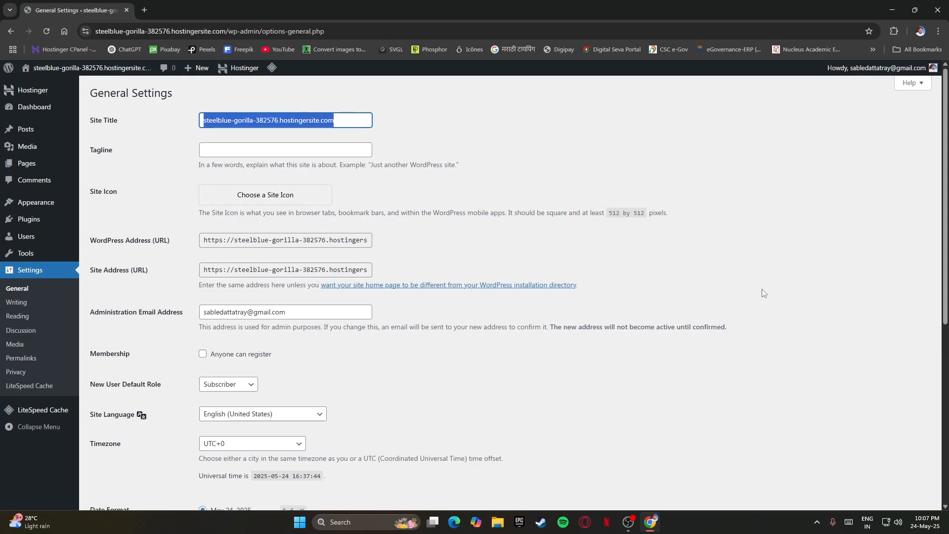
{"action": "key", "text": "BackSpace"}
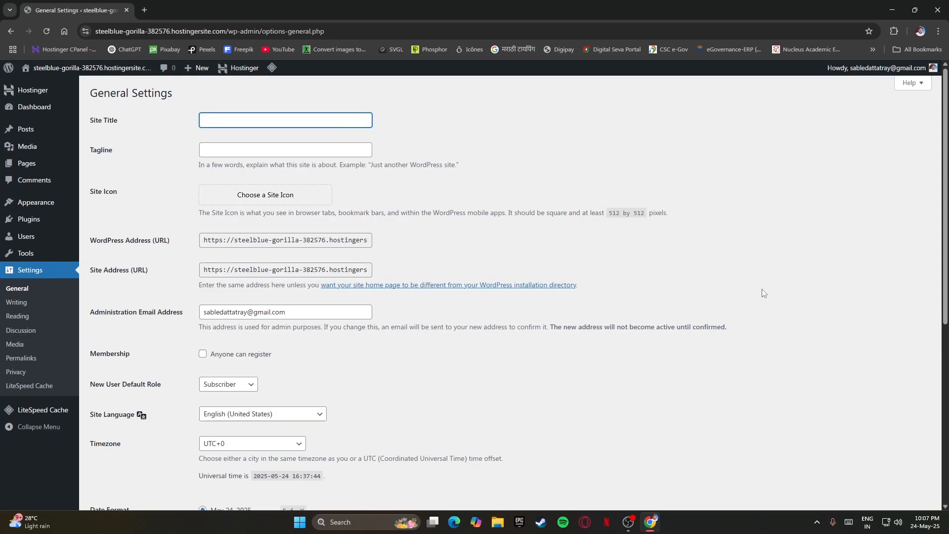
{"action": "type", "text": "Manogat"}
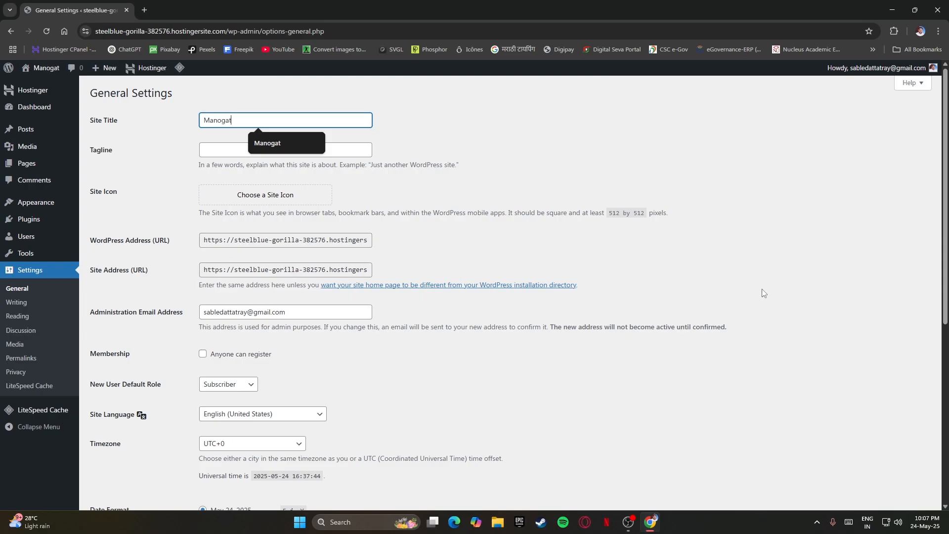
{"action": "key", "text": "BackSpace"}
{"action": "key", "text": "BackSpace"}
{"action": "key", "text": "BackSpace"}
{"action": "key", "text": "BackSpace"}
{"action": "key", "text": "BackSpace"}
{"action": "key", "text": "BackSpace"}
{"action": "key", "text": "BackSpace"}
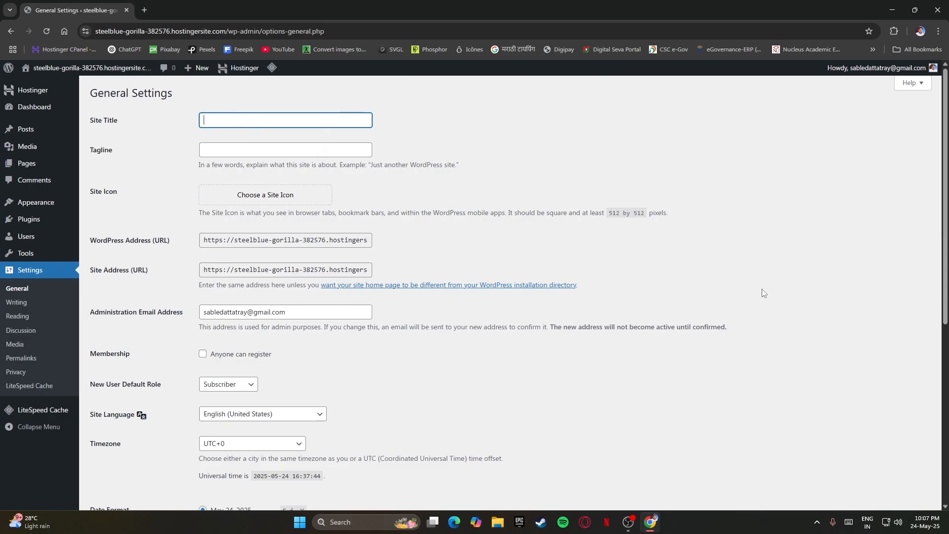
Open the bookmarked Google Marathi input tool in a new tab, transliterate "manogat" to मनोगत and copy the word
{"action": "left_click", "coordinate": [144, 10]}
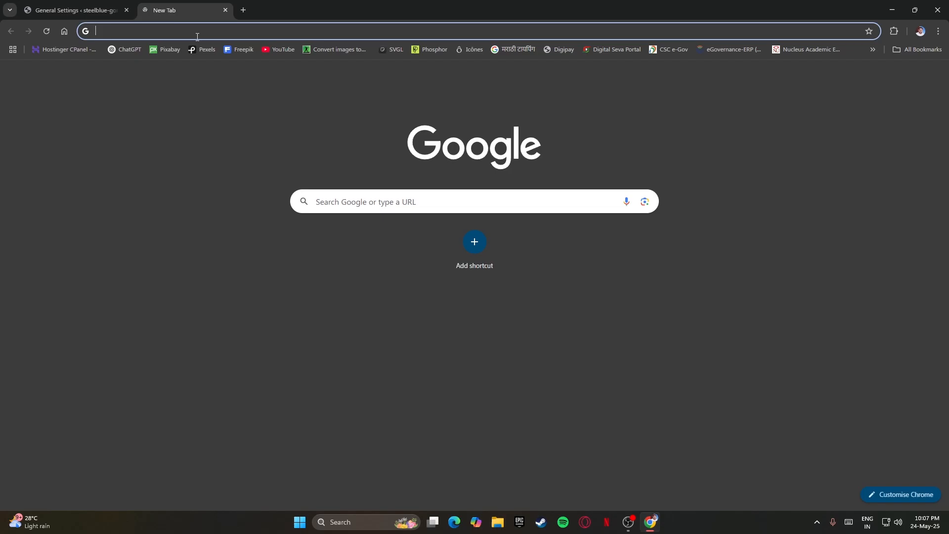
{"action": "left_click", "coordinate": [513, 50]}
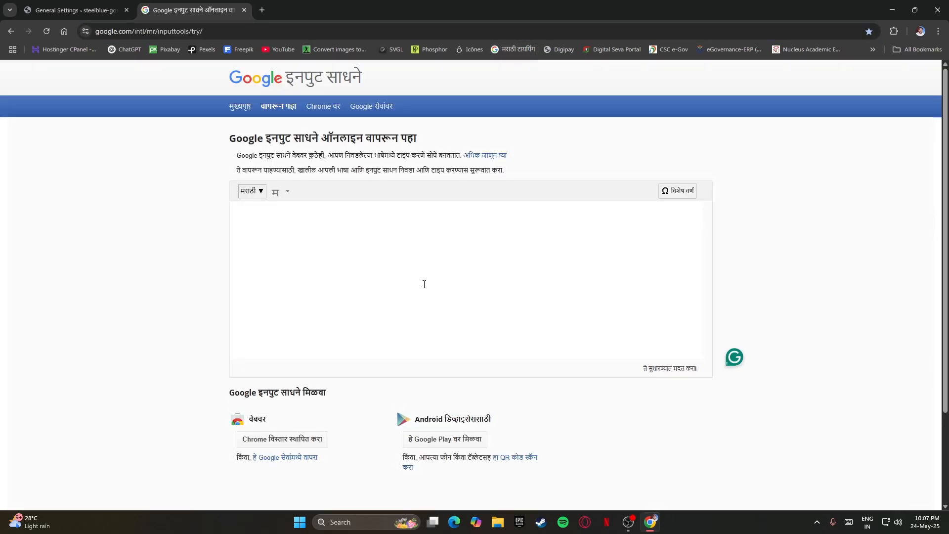
{"action": "type", "text": "man"}
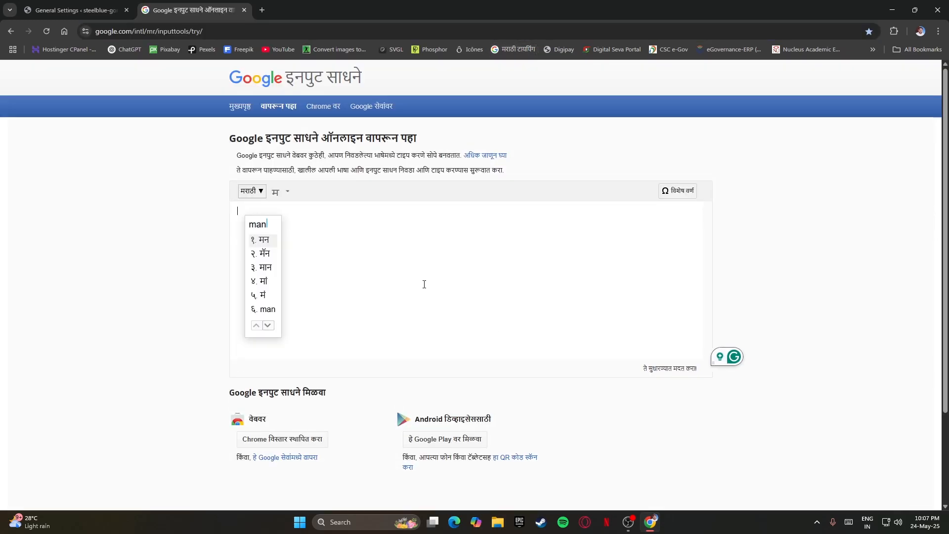
{"action": "type", "text": "ogat"}
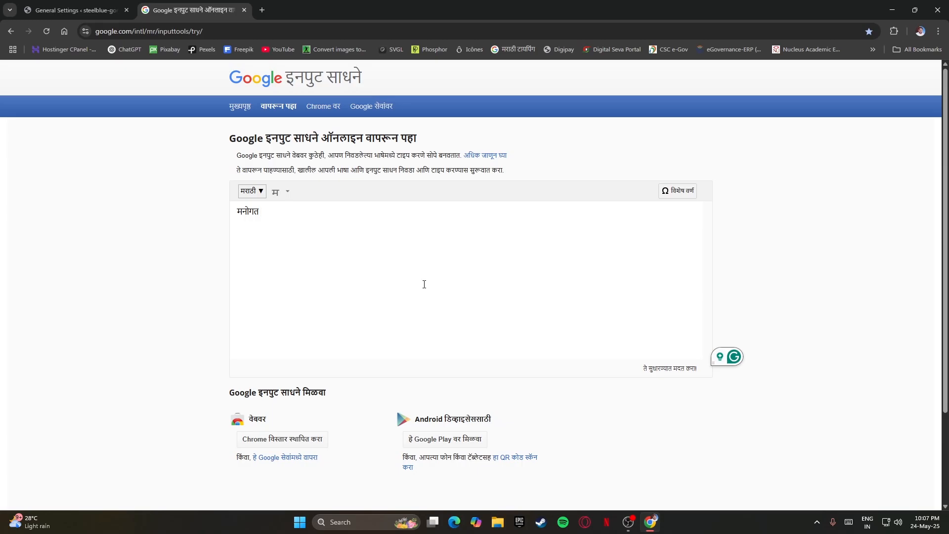
{"action": "key", "text": "ctrl+a"}
{"action": "key", "text": "ctrl+c"}
Return to the WordPress general settings and paste the copied मनोगत as the site title
{"action": "left_click", "coordinate": [79, 10]}
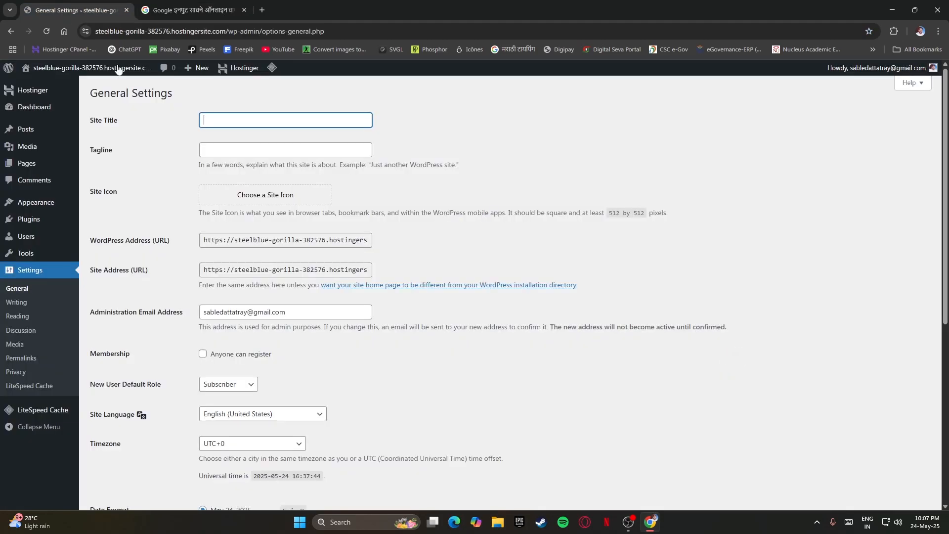
{"action": "left_click", "coordinate": [212, 116]}
{"action": "key", "text": "ctrl+v"}
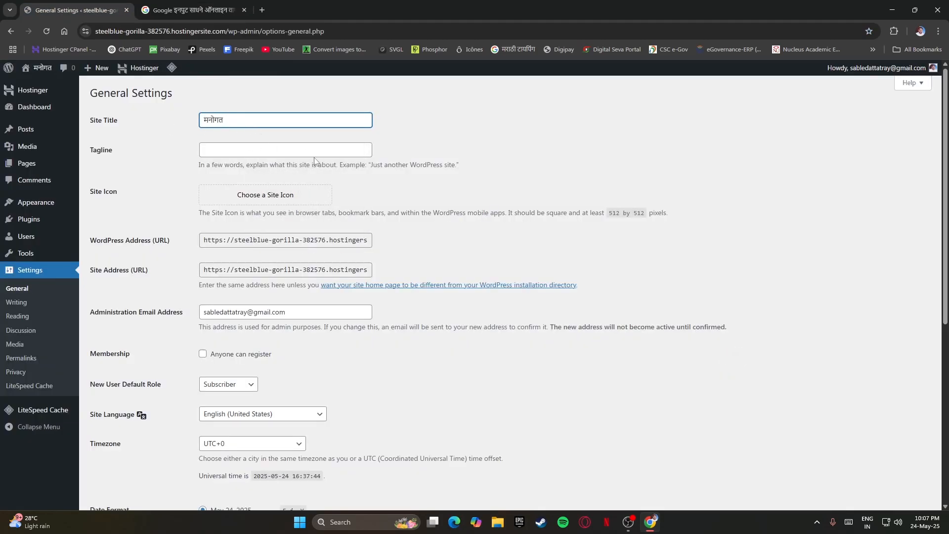
{"action": "left_click", "coordinate": [495, 156]}
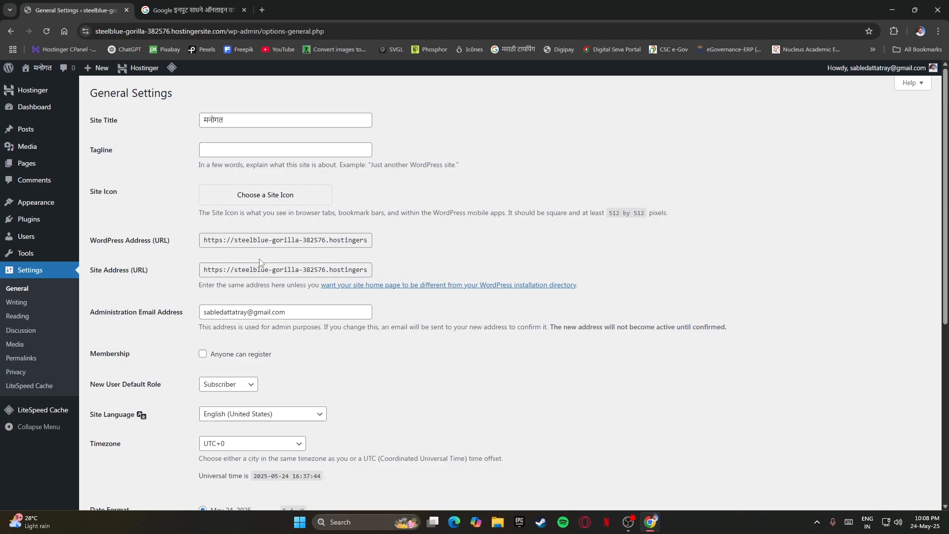
Enable the "Anyone can register" membership option
{"action": "scroll", "coordinate": [173, 277], "scroll_direction": "down", "scroll_amount": 3}
{"action": "left_click", "coordinate": [202, 206]}
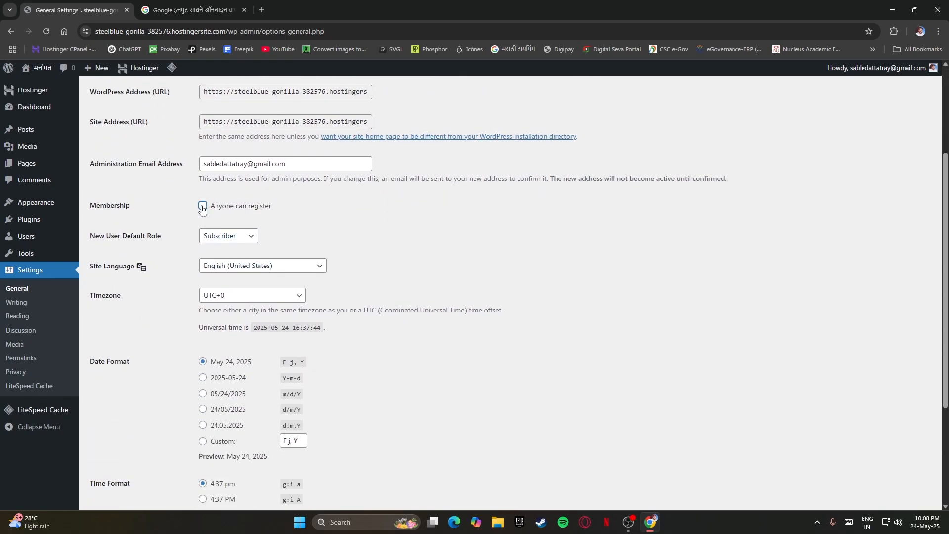
{"action": "left_click", "coordinate": [366, 225]}
Set the timezone to Kolkata and save the general settings
{"action": "left_click", "coordinate": [229, 297]}
{"action": "key", "text": "k"}
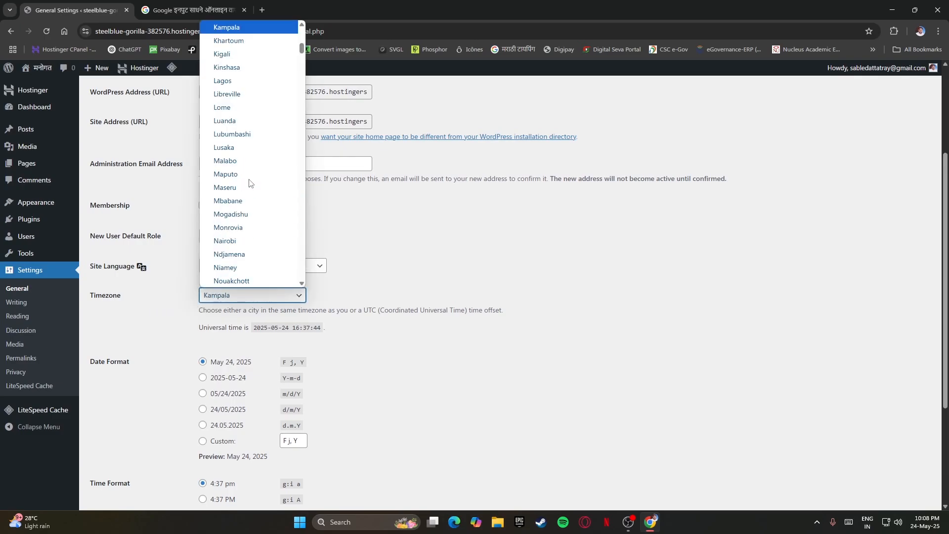
{"action": "key", "text": "o"}
{"action": "key", "text": "Return"}
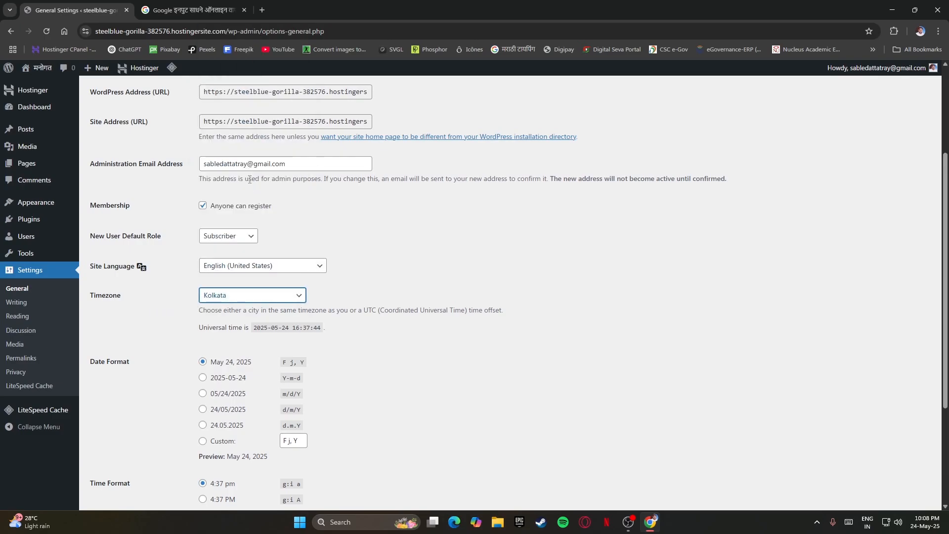
{"action": "left_click", "coordinate": [418, 361]}
{"action": "scroll", "coordinate": [418, 360], "scroll_direction": "down", "scroll_amount": 3}
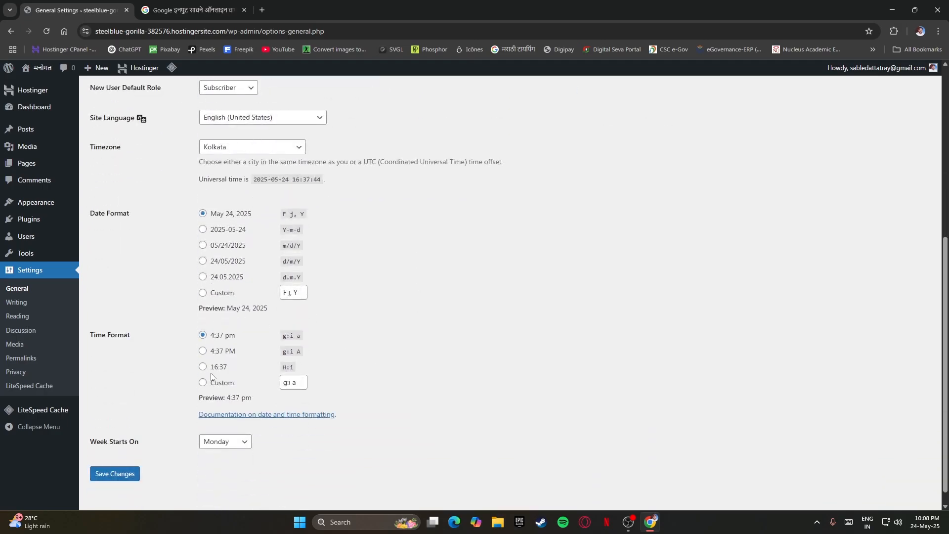
{"action": "left_click", "coordinate": [113, 478]}
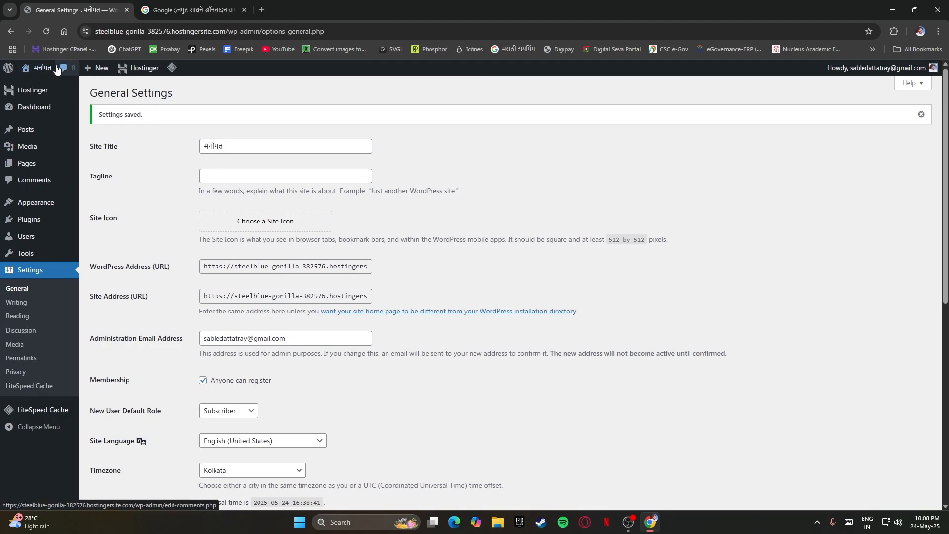
Open the site's front end in a new tab and examine its title, Blog heading and footer
{"action": "right_click", "coordinate": [41, 69]}
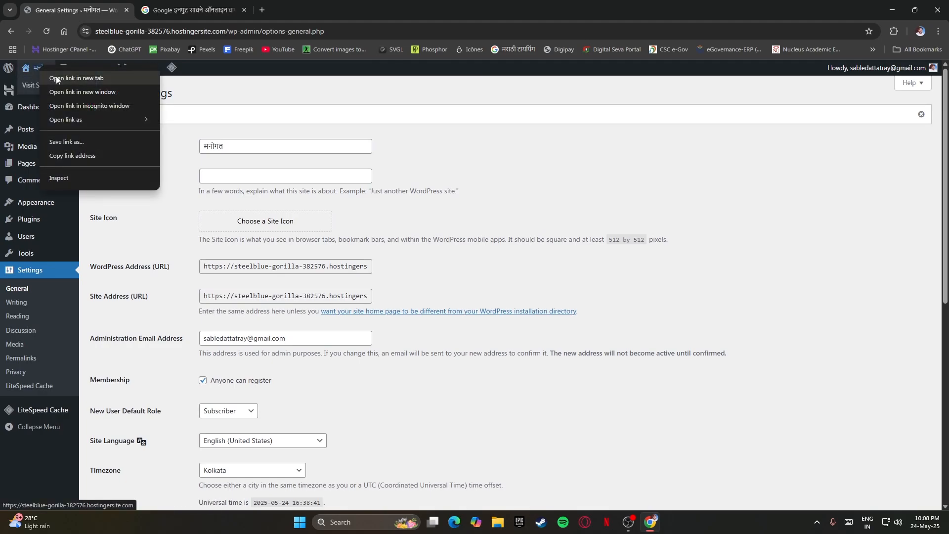
{"action": "left_click", "coordinate": [56, 78]}
{"action": "left_click", "coordinate": [193, 10]}
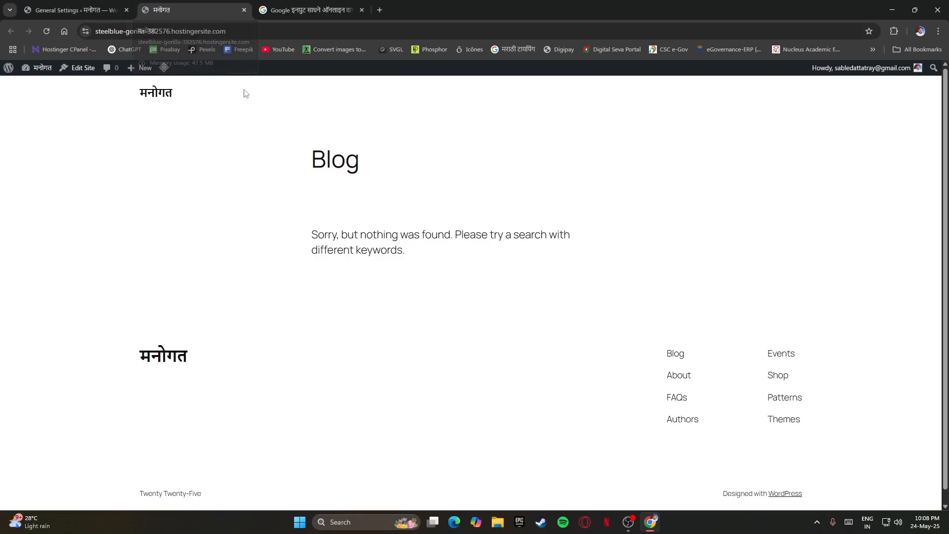
{"action": "scroll", "coordinate": [368, 379], "scroll_direction": "down", "scroll_amount": 1}
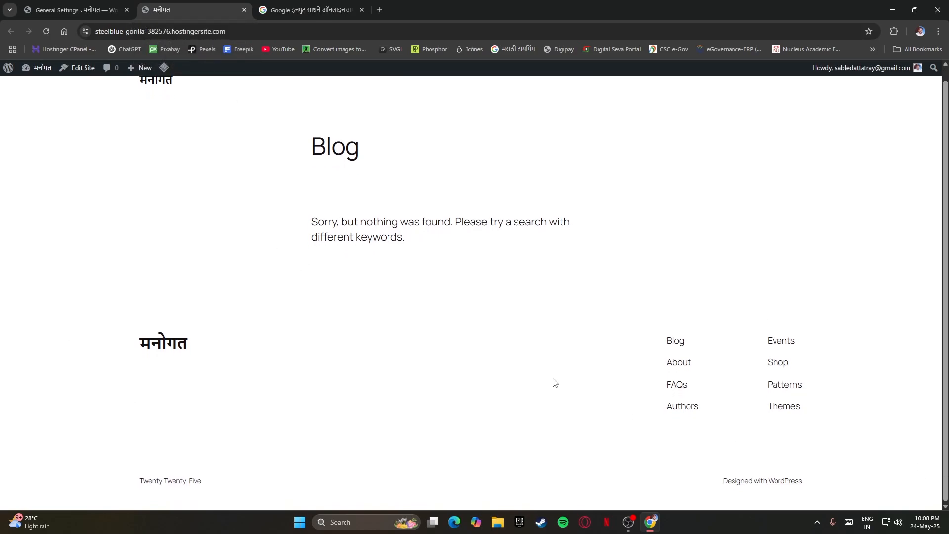
{"action": "left_click_drag", "start_coordinate": [278, 141], "coordinate": [429, 155]}
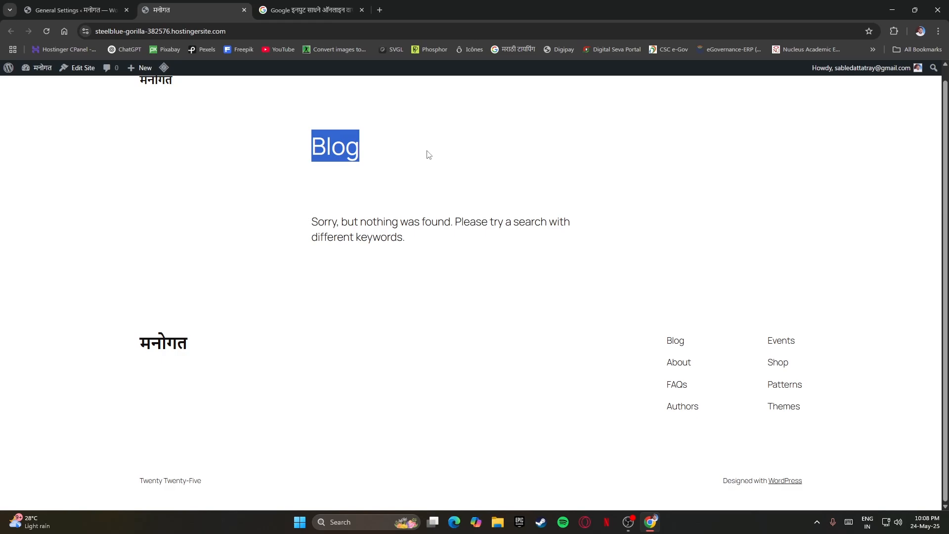
Return to the WordPress settings and save the permalink structure as Post name
{"action": "left_click", "coordinate": [429, 154]}
{"action": "left_click_drag", "start_coordinate": [306, 148], "coordinate": [360, 156]}
{"action": "left_click", "coordinate": [104, 7]}
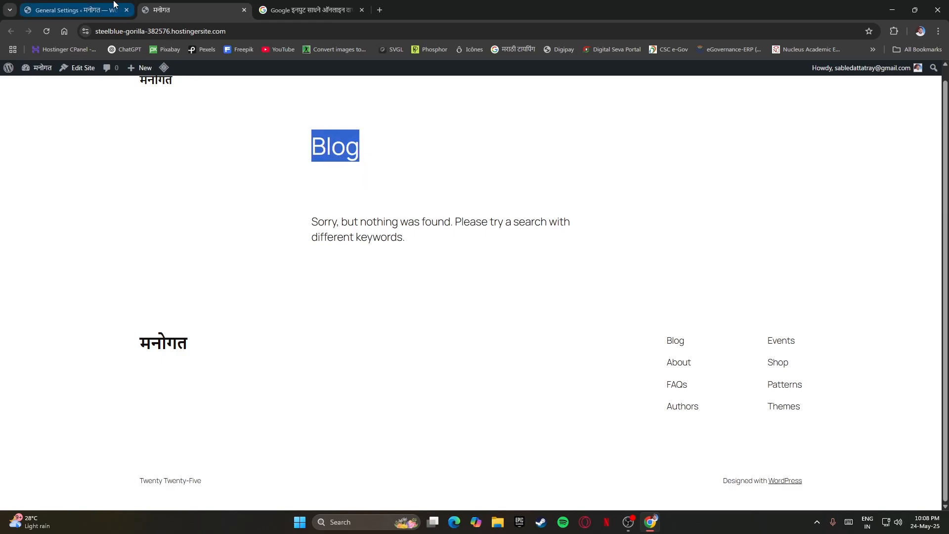
{"action": "scroll", "coordinate": [266, 381], "scroll_direction": "down", "scroll_amount": 4}
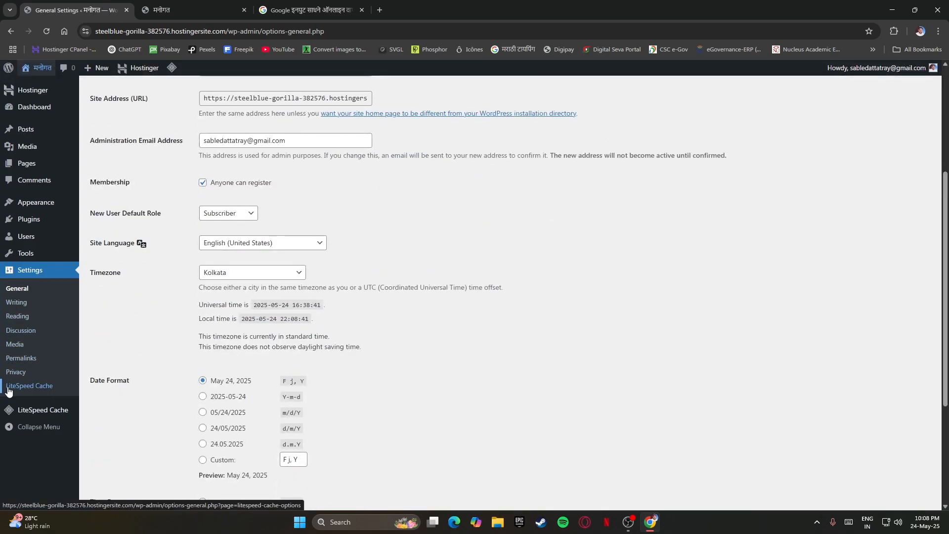
{"action": "left_click", "coordinate": [21, 360]}
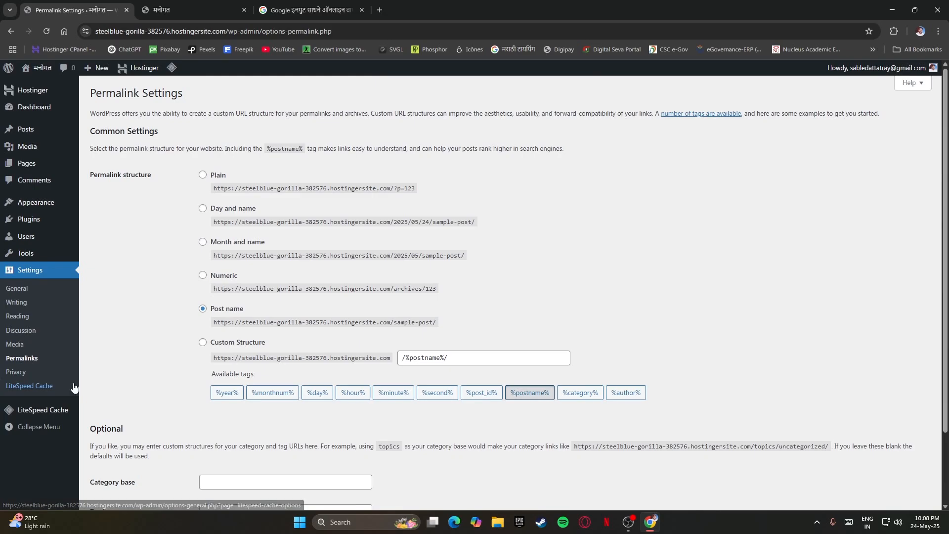
{"action": "left_click", "coordinate": [203, 311]}
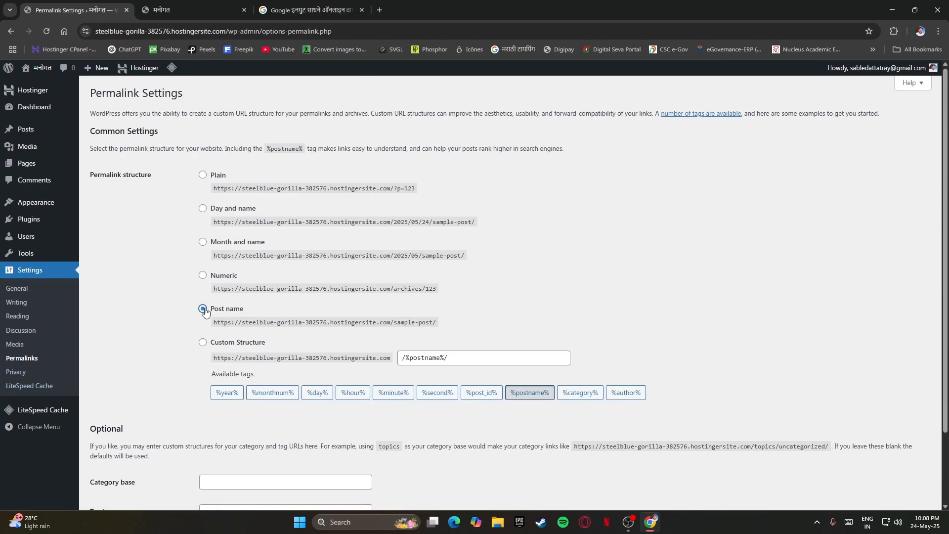
{"action": "scroll", "coordinate": [206, 310], "scroll_direction": "down", "scroll_amount": 2}
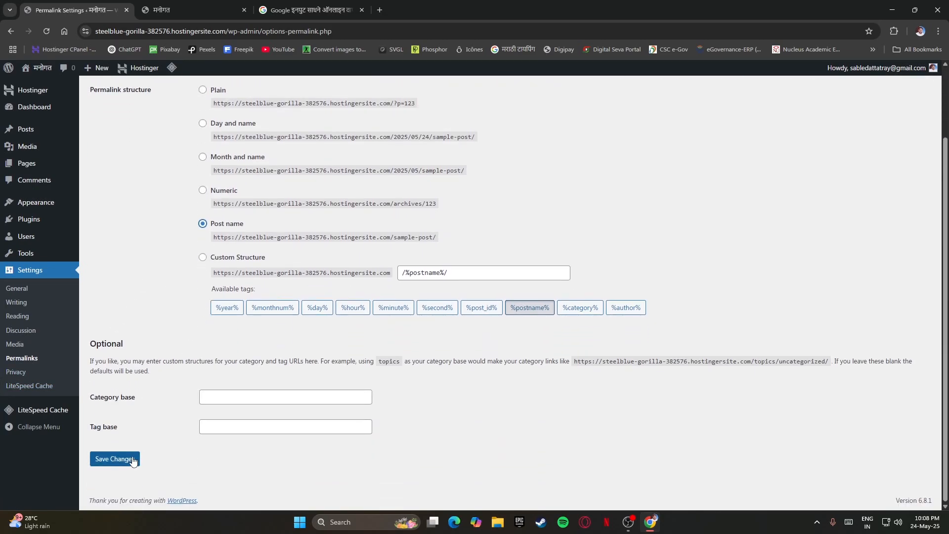
{"action": "left_click", "coordinate": [113, 458]}
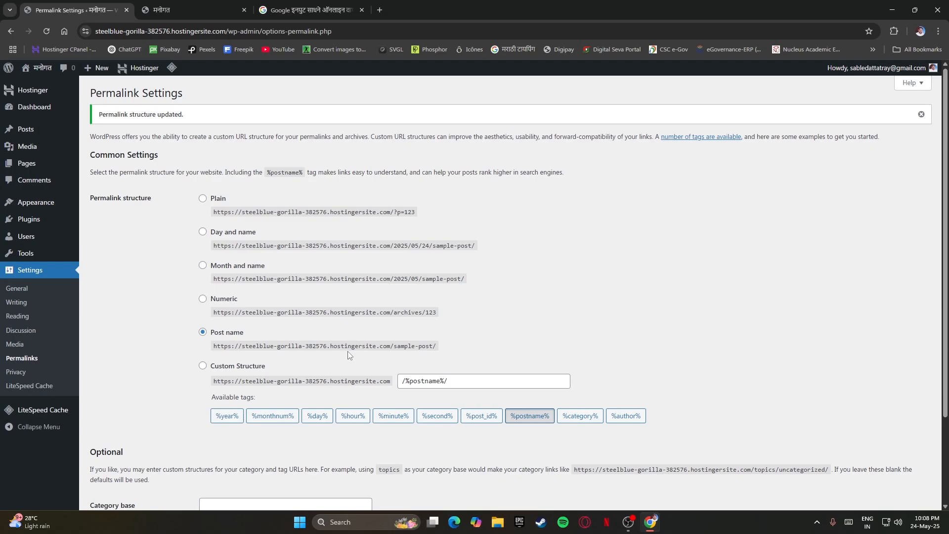
Look over the Reading settings and save the Writing settings with their defaults
{"action": "left_click", "coordinate": [18, 316]}
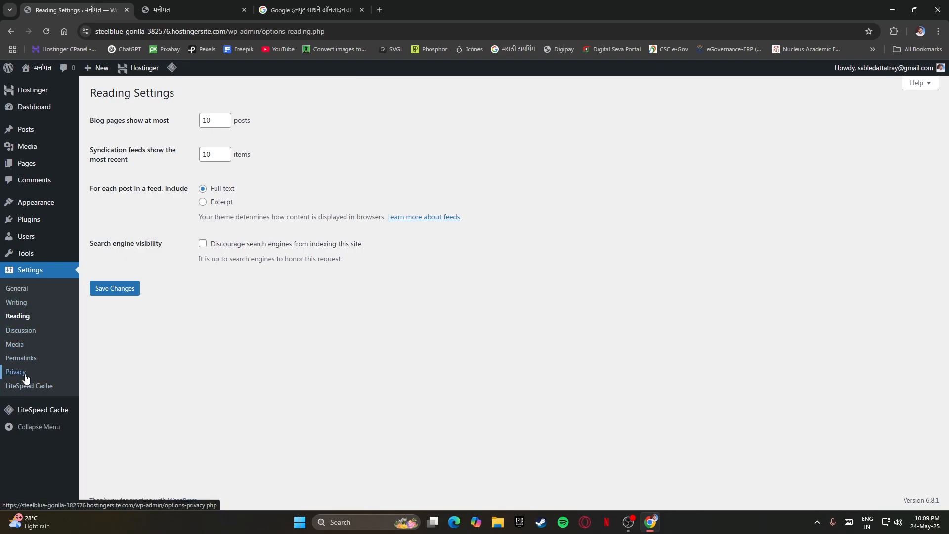
{"action": "left_click", "coordinate": [16, 302]}
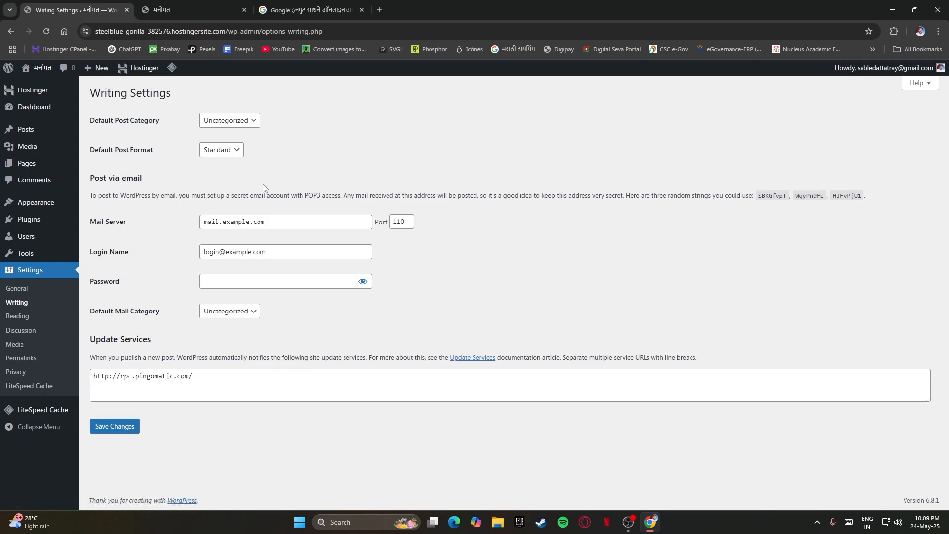
{"action": "left_click", "coordinate": [118, 427]}
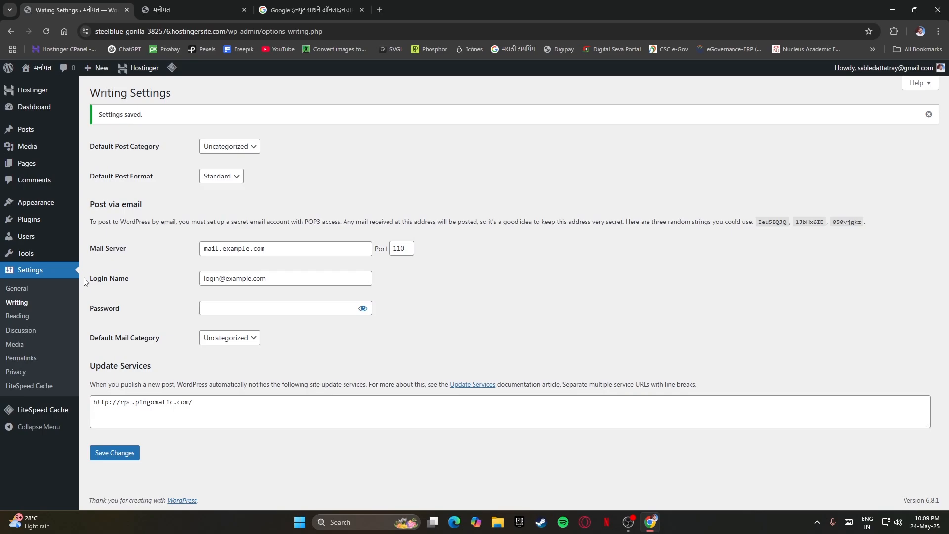
Delete the inactive Twenty Twenty-Four and Twenty Twenty-Three themes
{"action": "left_click", "coordinate": [33, 204]}
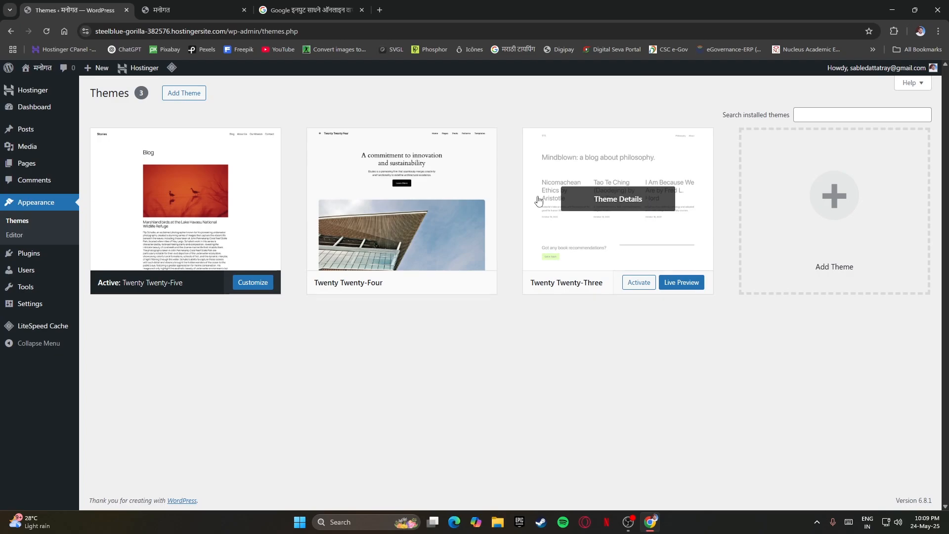
{"action": "left_click", "coordinate": [460, 161]}
{"action": "left_click", "coordinate": [538, 493]}
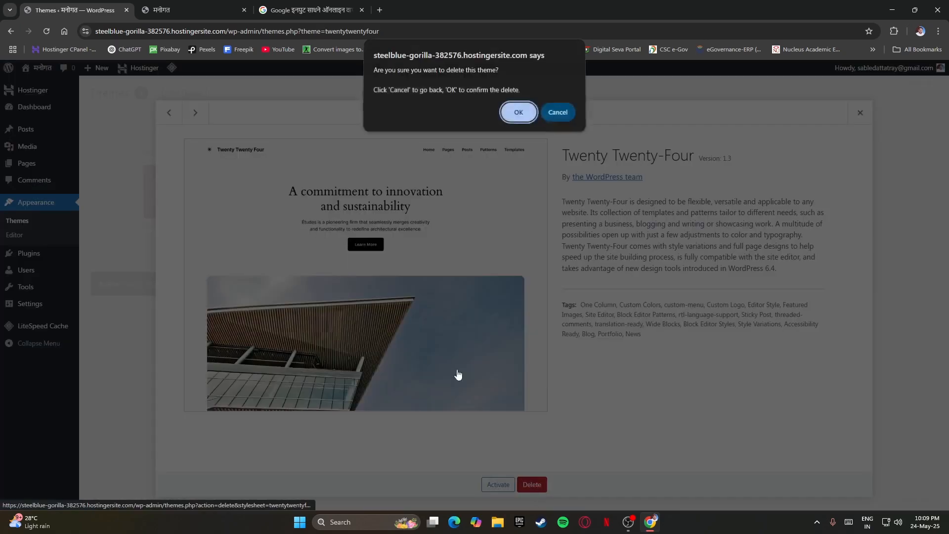
{"action": "left_click", "coordinate": [515, 113]}
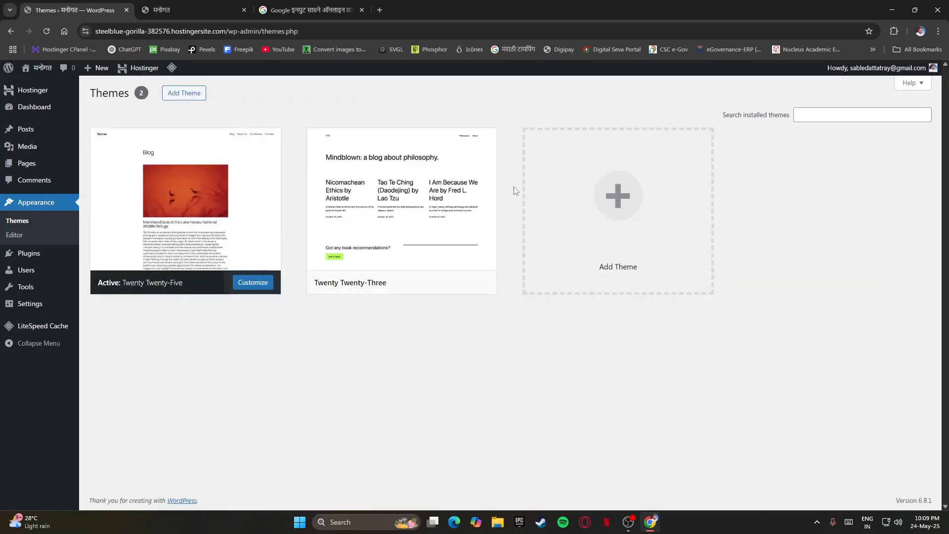
{"action": "left_click", "coordinate": [452, 155]}
{"action": "left_click", "coordinate": [531, 484]}
{"action": "left_click", "coordinate": [522, 115]}
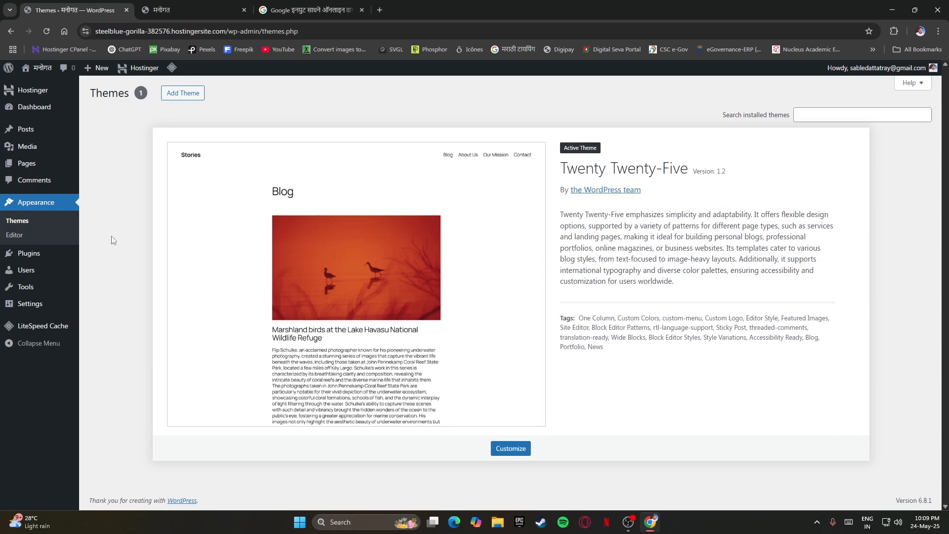
Open the theme directory for adding a theme and browse the popular themes
{"action": "left_click", "coordinate": [183, 94]}
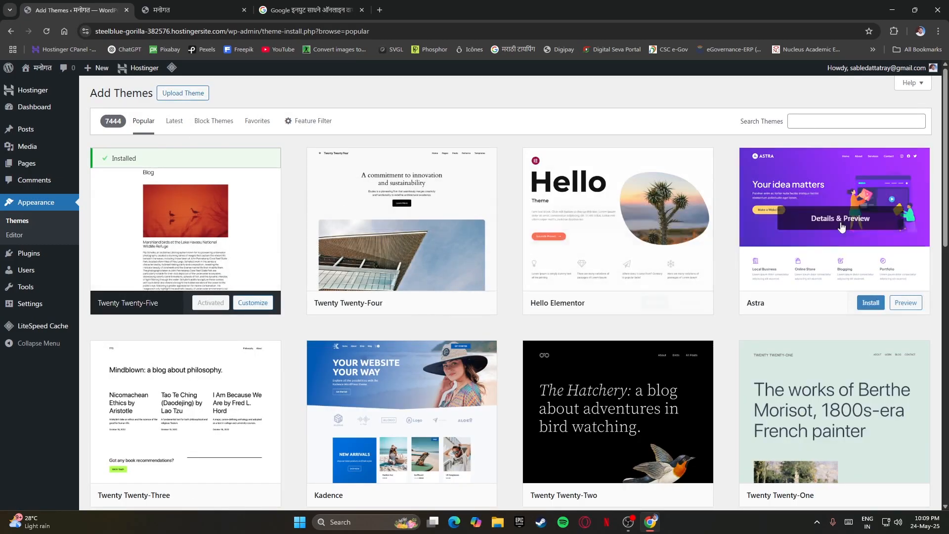
{"action": "scroll", "coordinate": [356, 212], "scroll_direction": "down", "scroll_amount": 4}
{"action": "scroll", "coordinate": [355, 268], "scroll_direction": "down", "scroll_amount": 15}
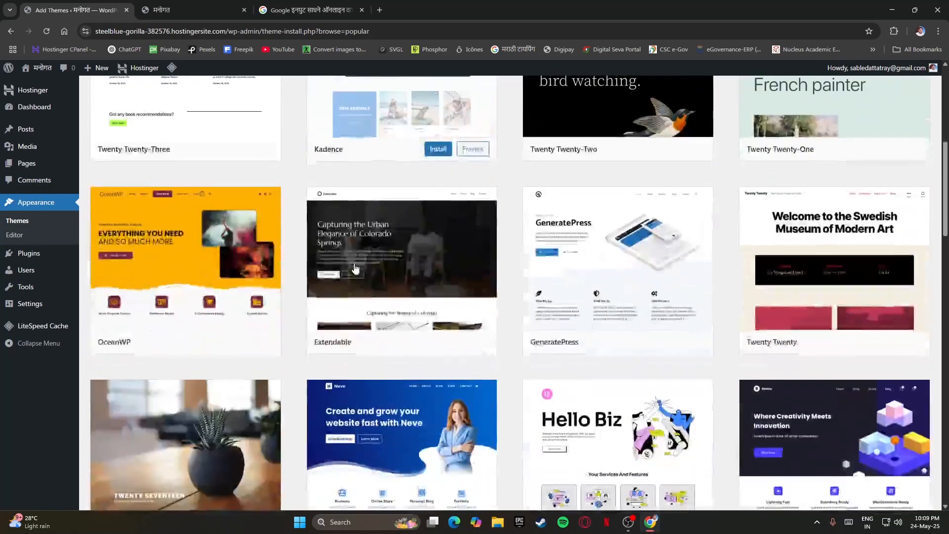
{"action": "scroll", "coordinate": [355, 268], "scroll_direction": "down", "scroll_amount": 13}
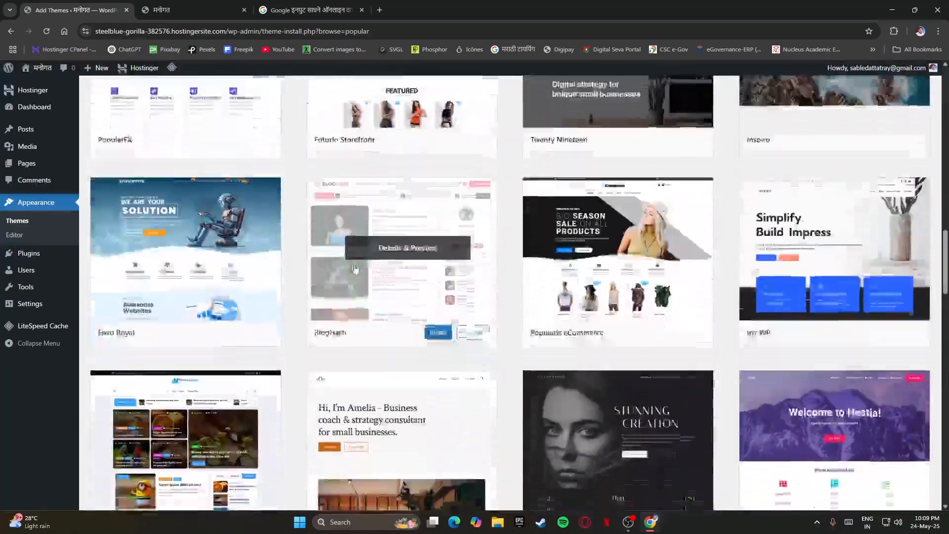
{"action": "scroll", "coordinate": [355, 268], "scroll_direction": "down", "scroll_amount": 7}
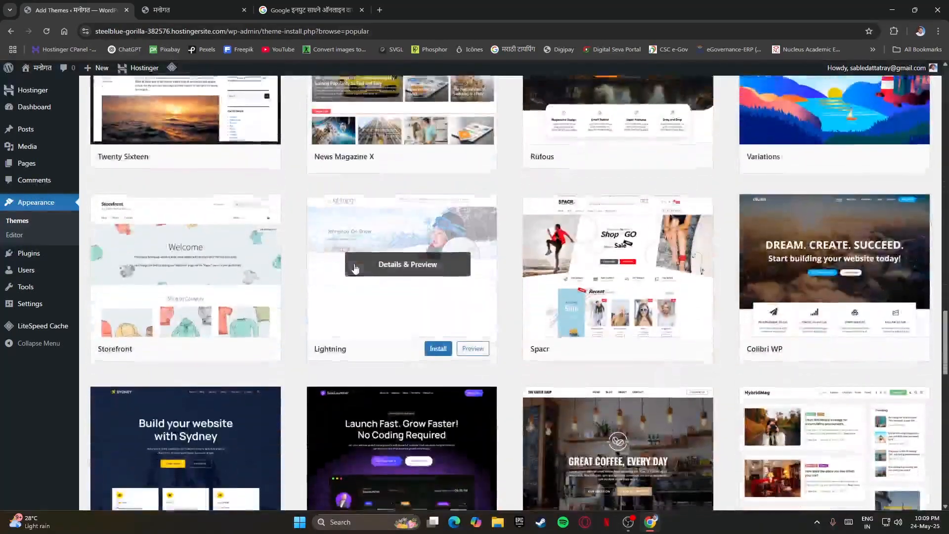
{"action": "scroll", "coordinate": [356, 268], "scroll_direction": "up", "scroll_amount": 4}
{"action": "scroll", "coordinate": [354, 268], "scroll_direction": "up", "scroll_amount": 15}
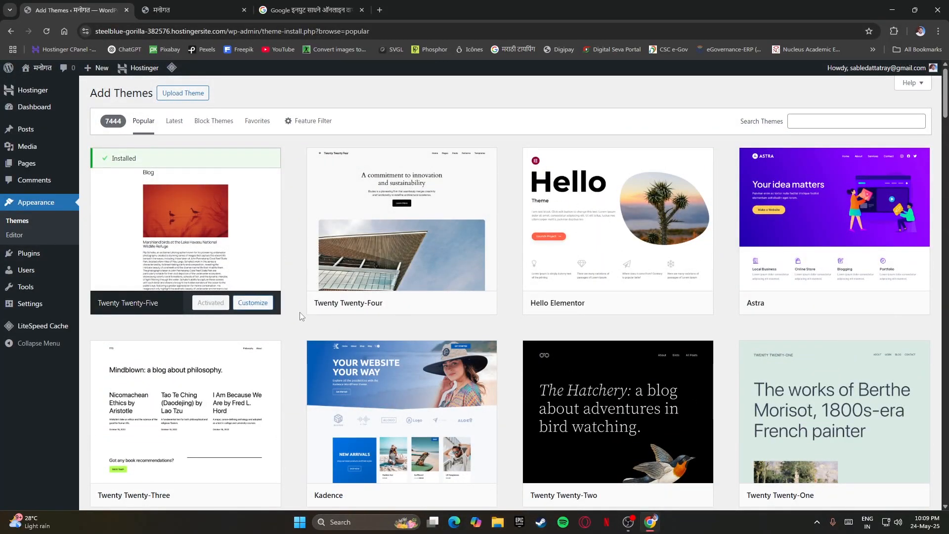
Install the OceanWP theme and activate it on the site
{"action": "scroll", "coordinate": [300, 316], "scroll_direction": "down", "scroll_amount": 3}
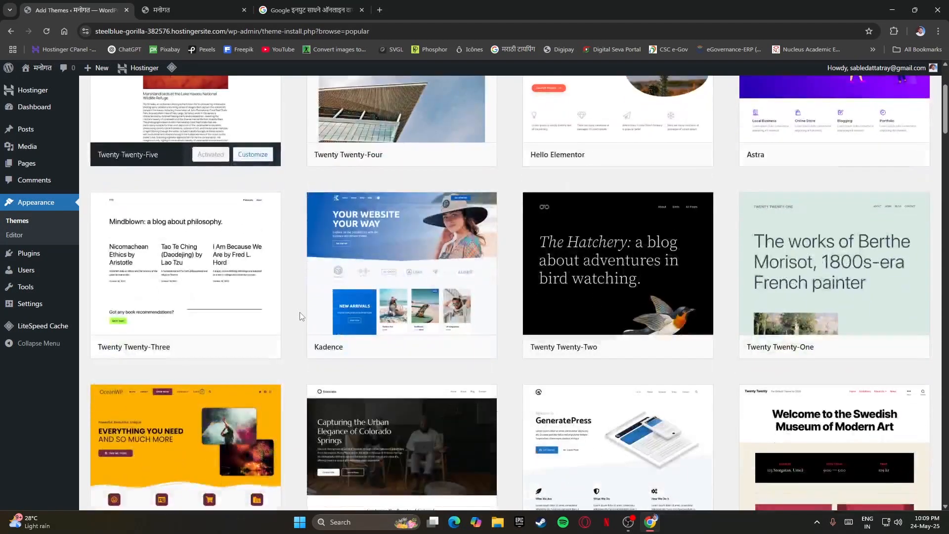
{"action": "scroll", "coordinate": [618, 237], "scroll_direction": "down", "scroll_amount": 2}
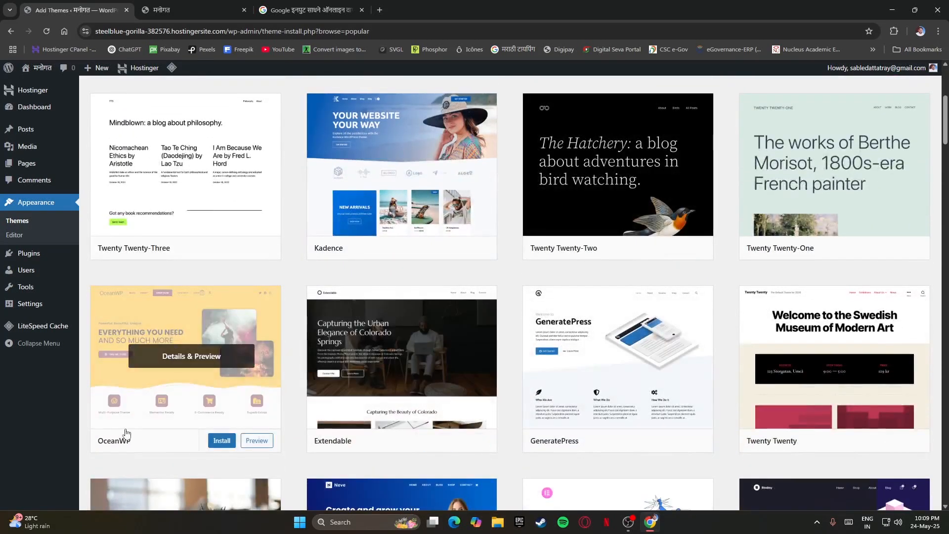
{"action": "left_click", "coordinate": [223, 445]}
{"action": "scroll", "coordinate": [257, 346], "scroll_direction": "down", "scroll_amount": 3}
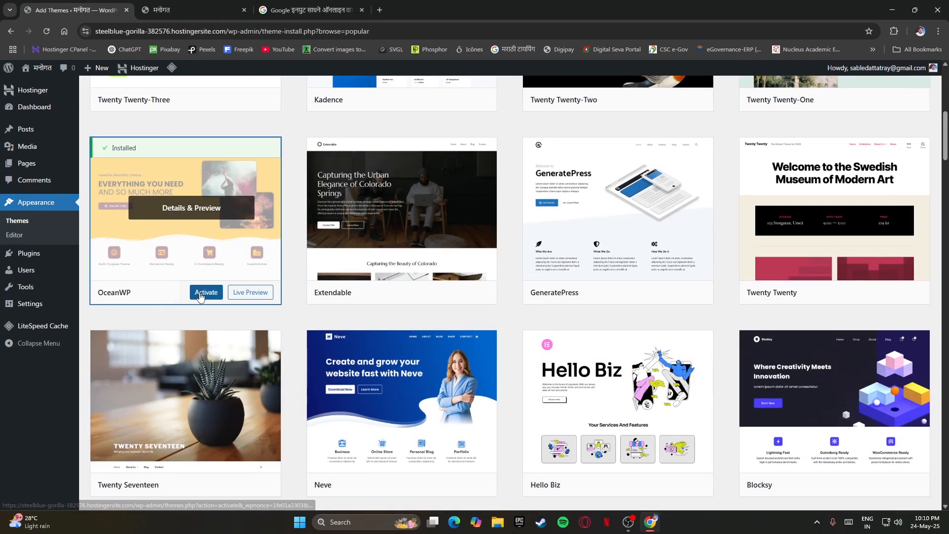
{"action": "left_click", "coordinate": [199, 294]}
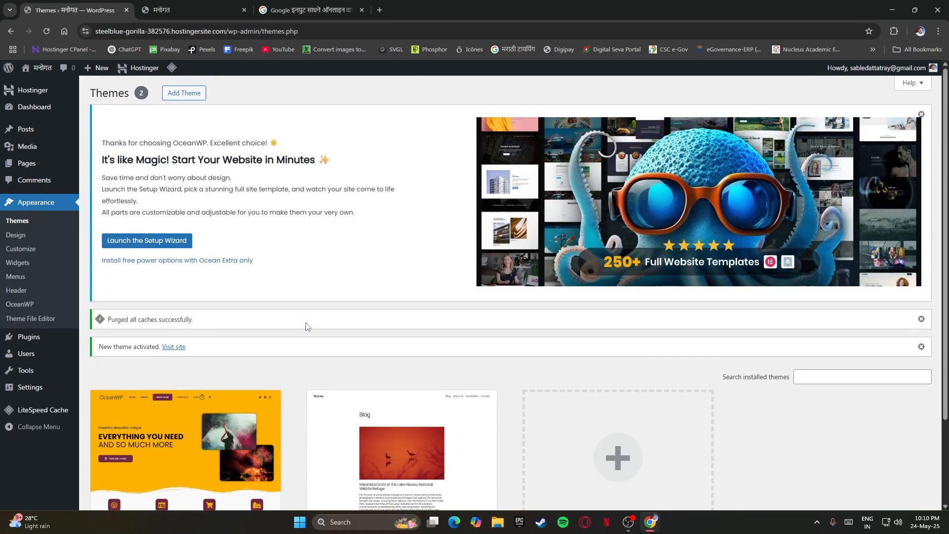
Reload the site's front end and examine its header, Recent Posts heading and search sidebar under the new theme
{"action": "left_click", "coordinate": [197, 5]}
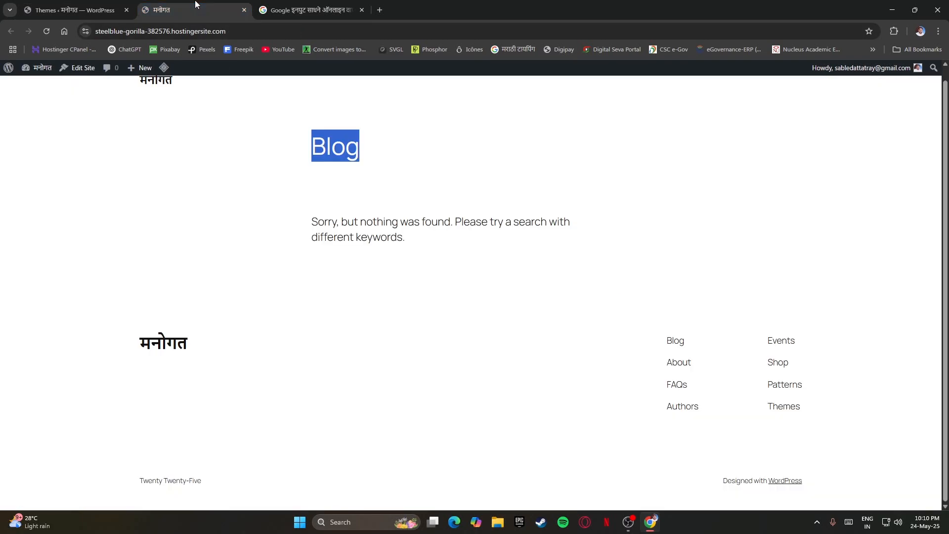
{"action": "left_click", "coordinate": [45, 33]}
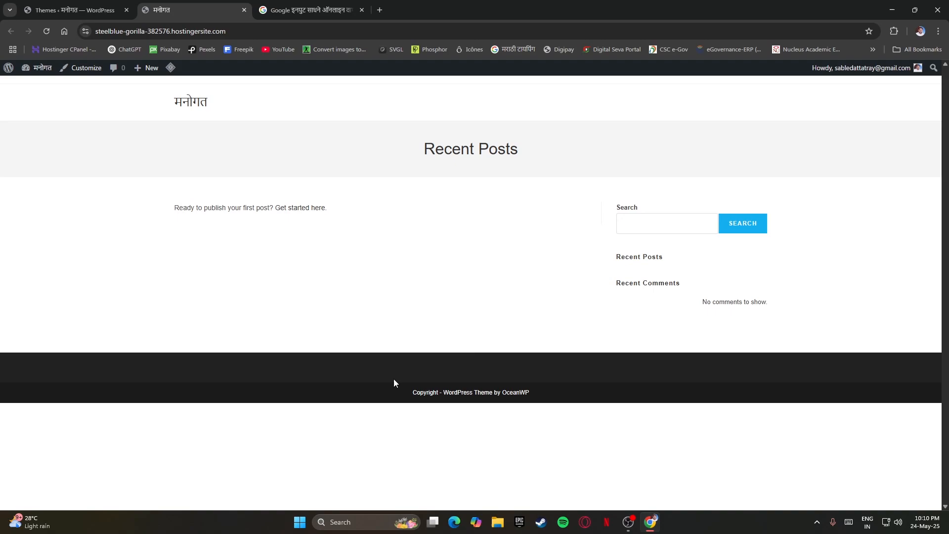
{"action": "left_click", "coordinate": [665, 216]}
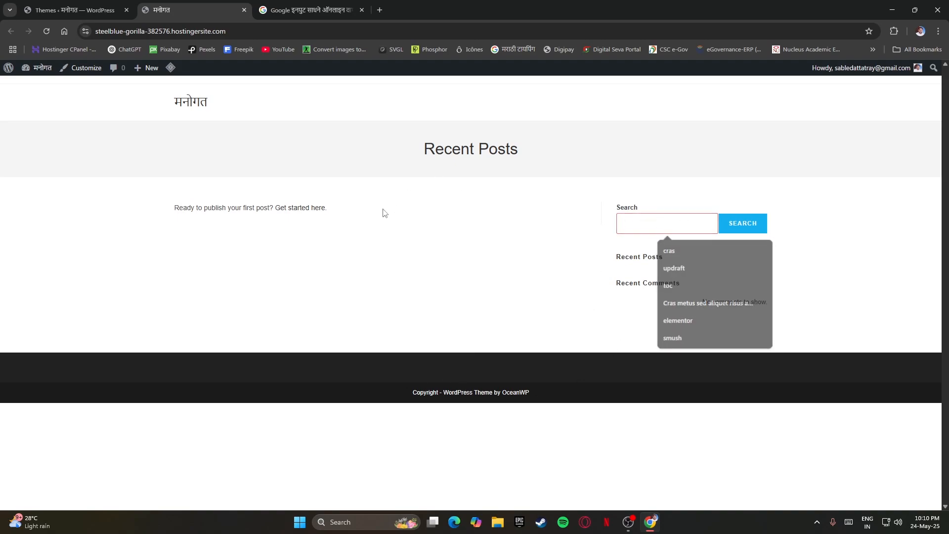
{"action": "left_click_drag", "start_coordinate": [408, 144], "coordinate": [634, 156]}
{"action": "left_click", "coordinate": [626, 160]}
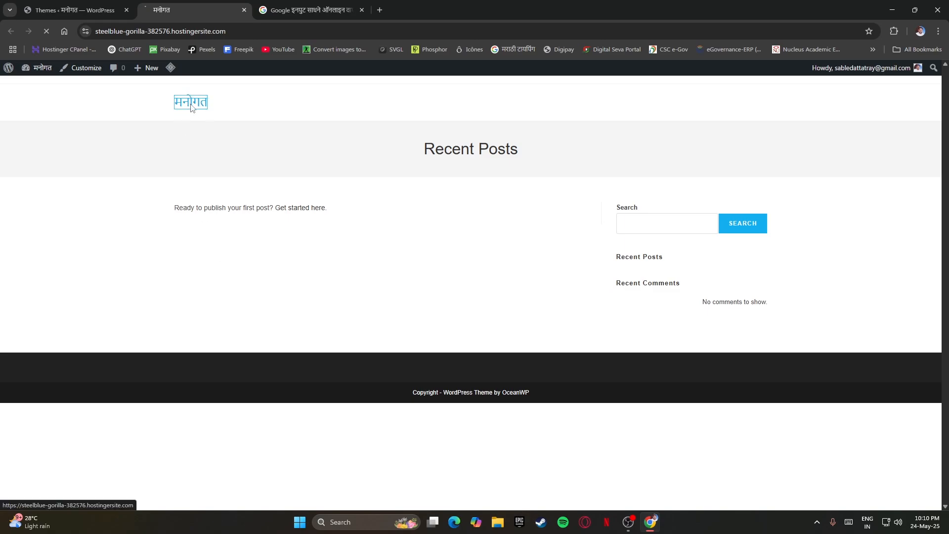
Launch the OceanWP setup wizard, choose a new site built from a website template, and dismiss the Pro Bundle offer
{"action": "key", "text": "ctrl+shift+Tab"}
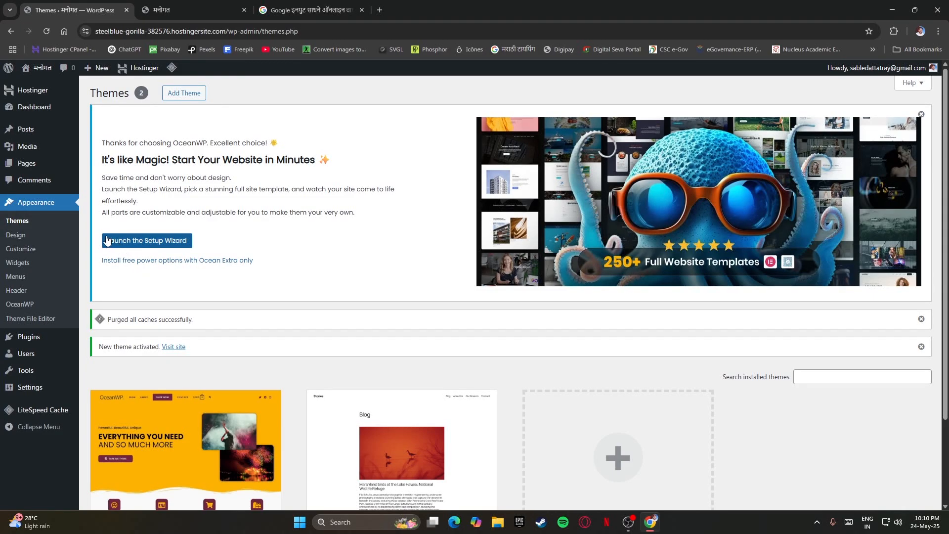
{"action": "left_click", "coordinate": [133, 242]}
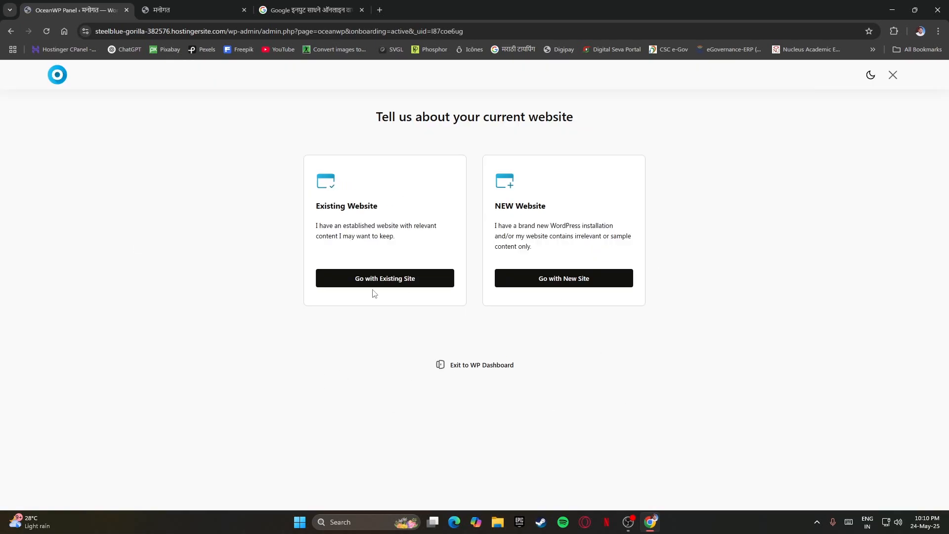
{"action": "left_click", "coordinate": [568, 284]}
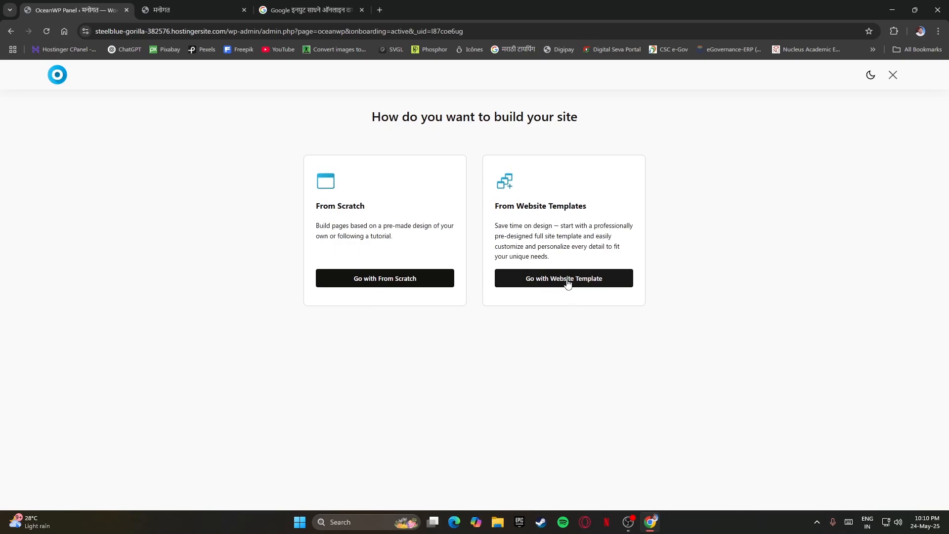
{"action": "left_click", "coordinate": [568, 284]}
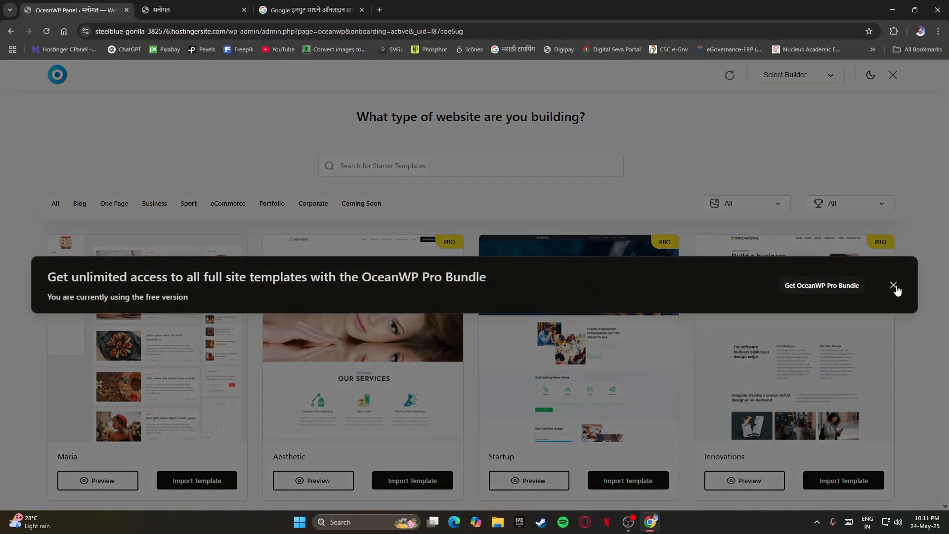
{"action": "left_click", "coordinate": [894, 286]}
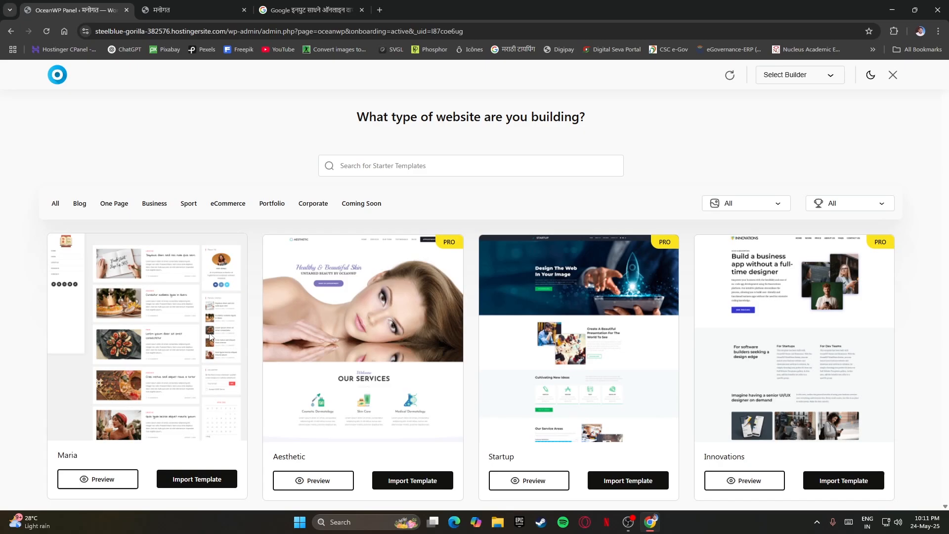
Filter the starter templates to the Blog category and browse them down to the Blogger template
{"action": "scroll", "coordinate": [216, 333], "scroll_direction": "down", "scroll_amount": 8}
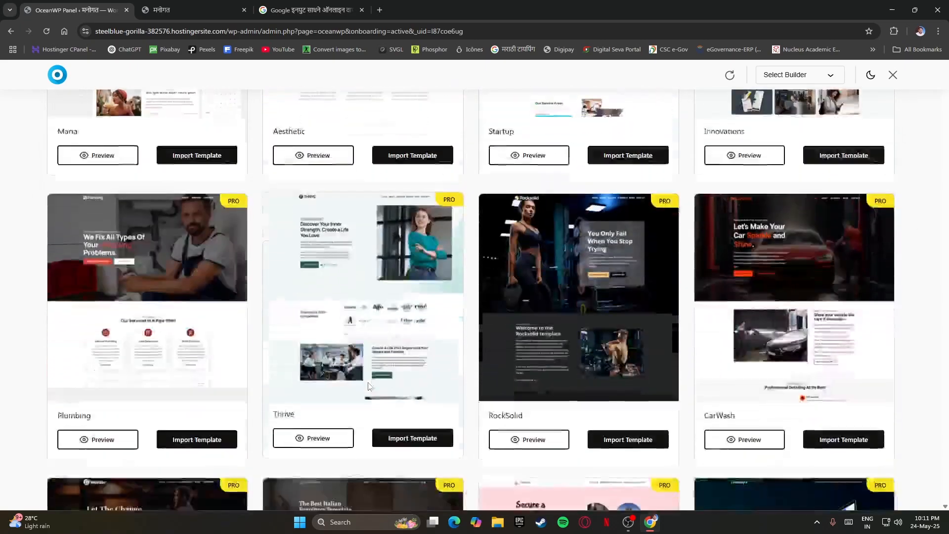
{"action": "scroll", "coordinate": [335, 367], "scroll_direction": "down", "scroll_amount": 7}
{"action": "scroll", "coordinate": [335, 367], "scroll_direction": "up", "scroll_amount": 15}
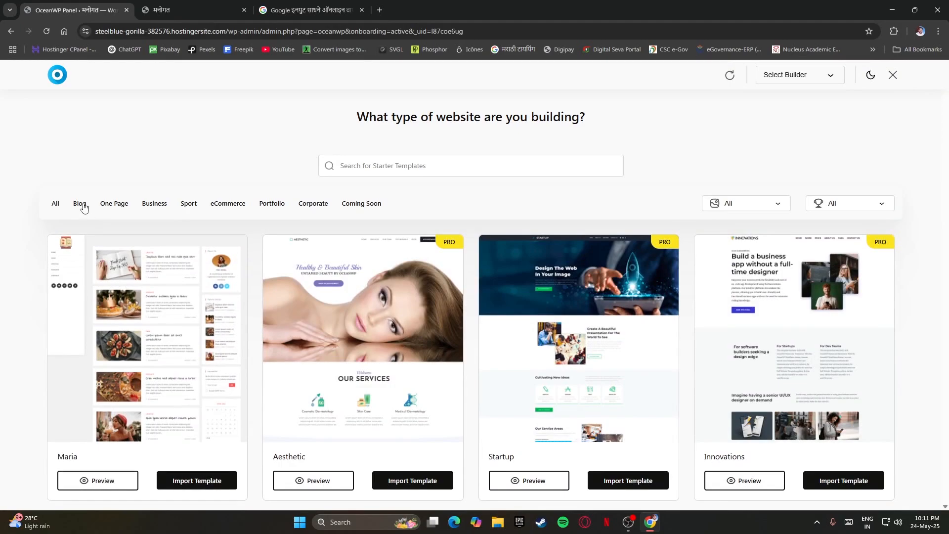
{"action": "left_click", "coordinate": [83, 205]}
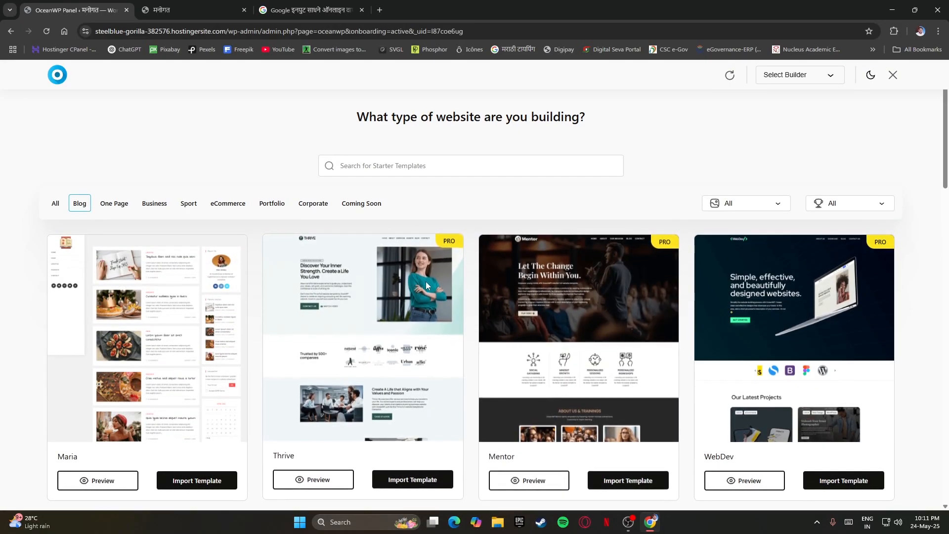
{"action": "scroll", "coordinate": [423, 283], "scroll_direction": "down", "scroll_amount": 6}
{"action": "scroll", "coordinate": [417, 291], "scroll_direction": "down", "scroll_amount": 9}
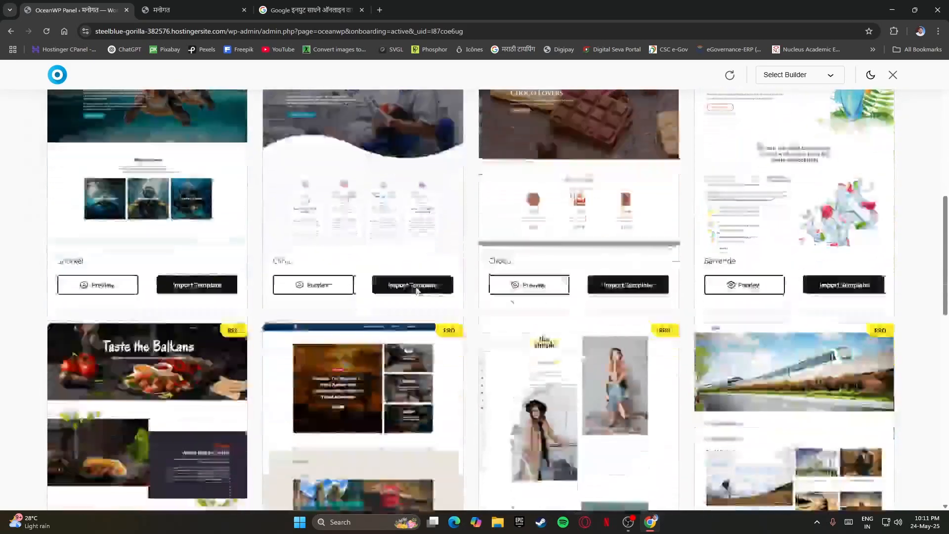
{"action": "scroll", "coordinate": [420, 336], "scroll_direction": "down", "scroll_amount": 5}
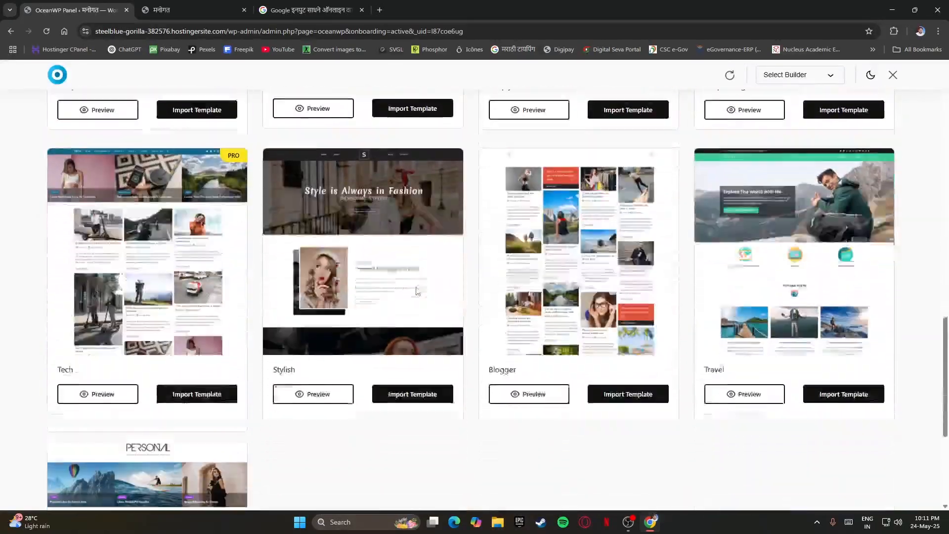
{"action": "scroll", "coordinate": [596, 418], "scroll_direction": "up", "scroll_amount": 2}
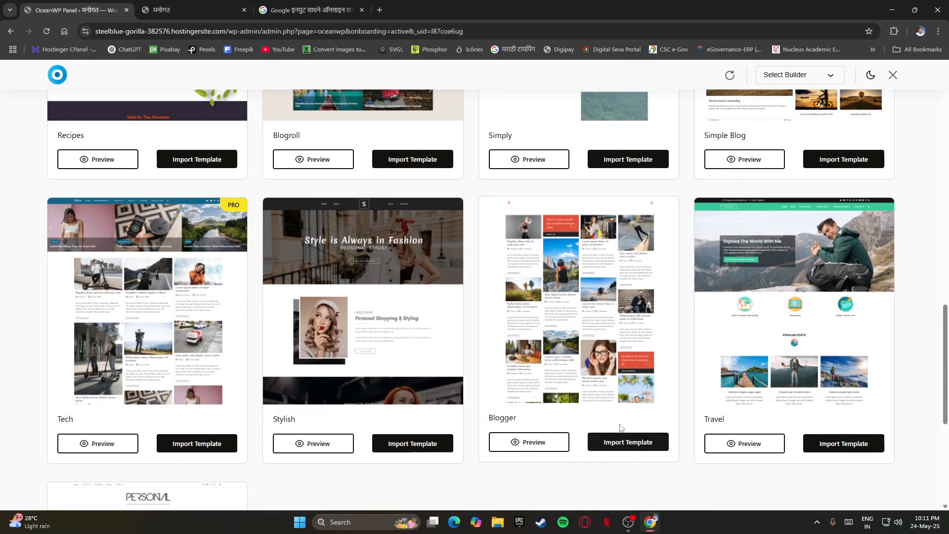
{"action": "left_click_drag", "start_coordinate": [488, 424], "coordinate": [529, 424]}
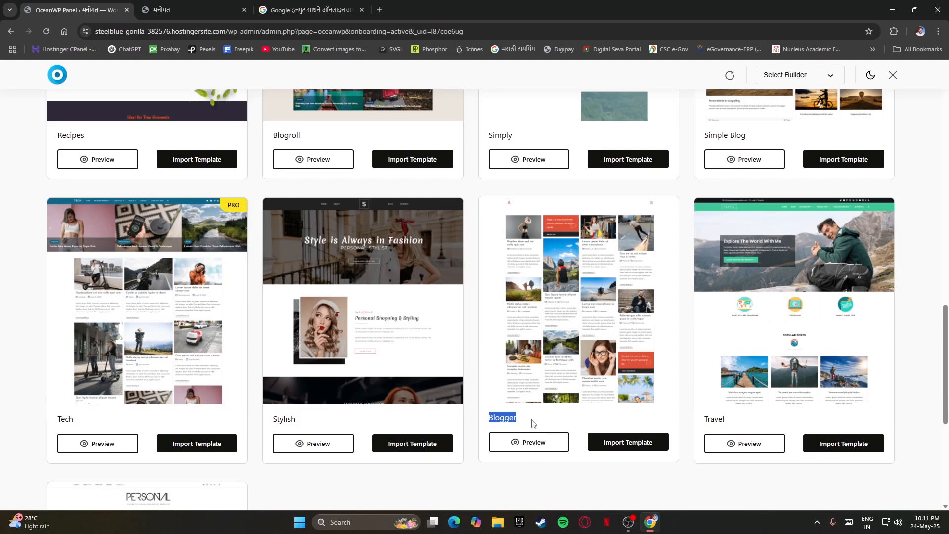
Open the Blogger template's preview in a new tab and examine its post grid, logo and full-screen navigation menu
{"action": "right_click", "coordinate": [532, 444]}
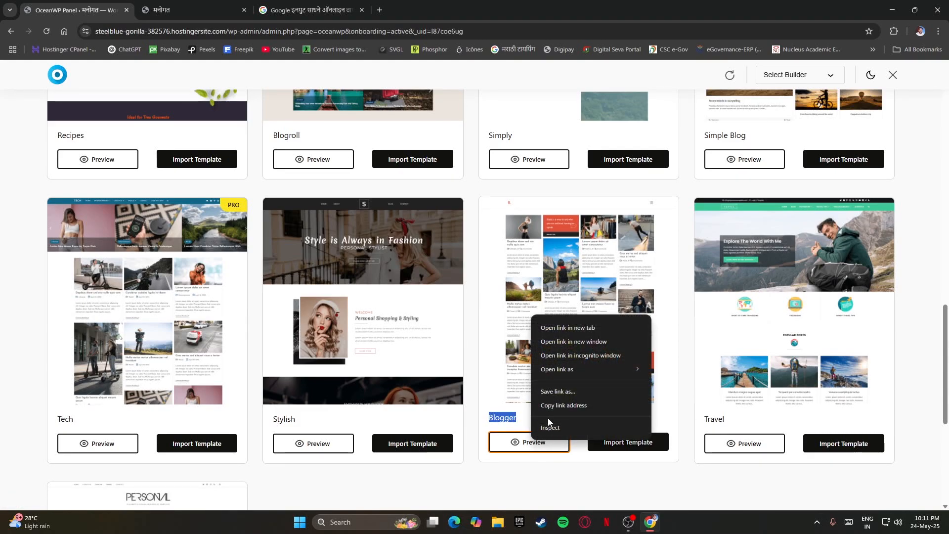
{"action": "left_click", "coordinate": [550, 328]}
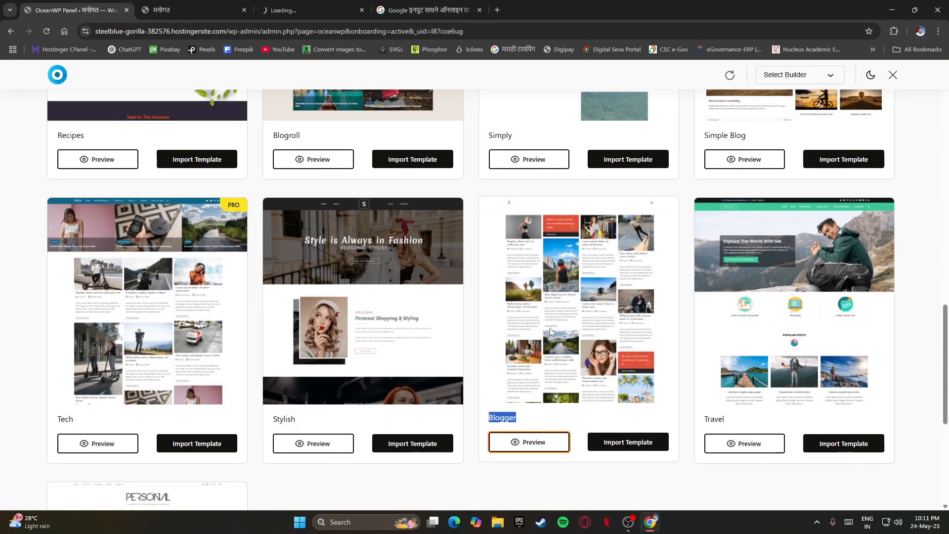
{"action": "left_click", "coordinate": [321, 10]}
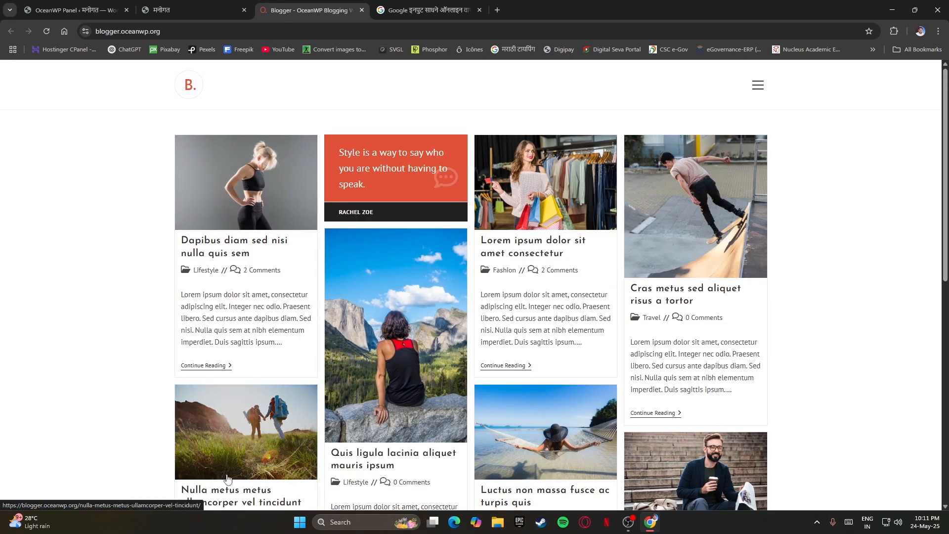
{"action": "scroll", "coordinate": [141, 250], "scroll_direction": "down", "scroll_amount": 1}
{"action": "scroll", "coordinate": [140, 251], "scroll_direction": "down", "scroll_amount": 10}
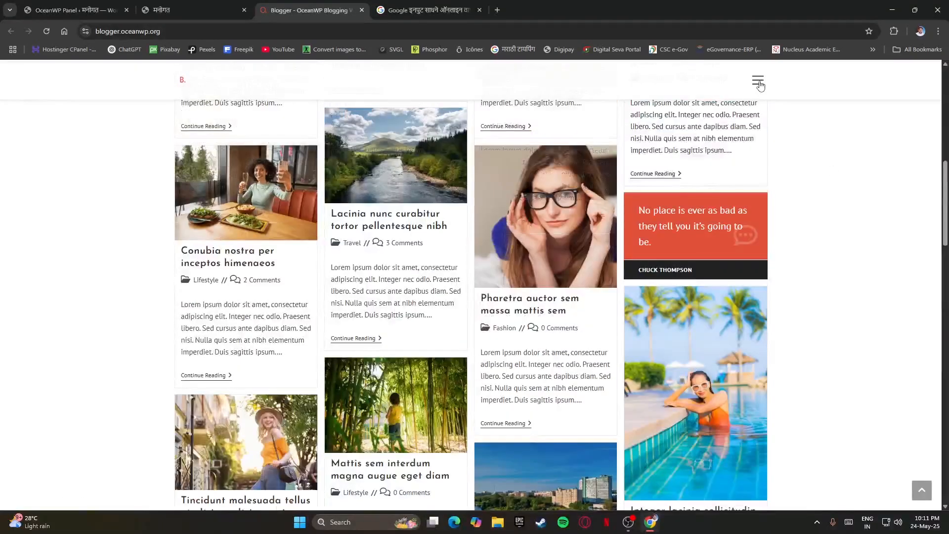
{"action": "left_click", "coordinate": [758, 80]}
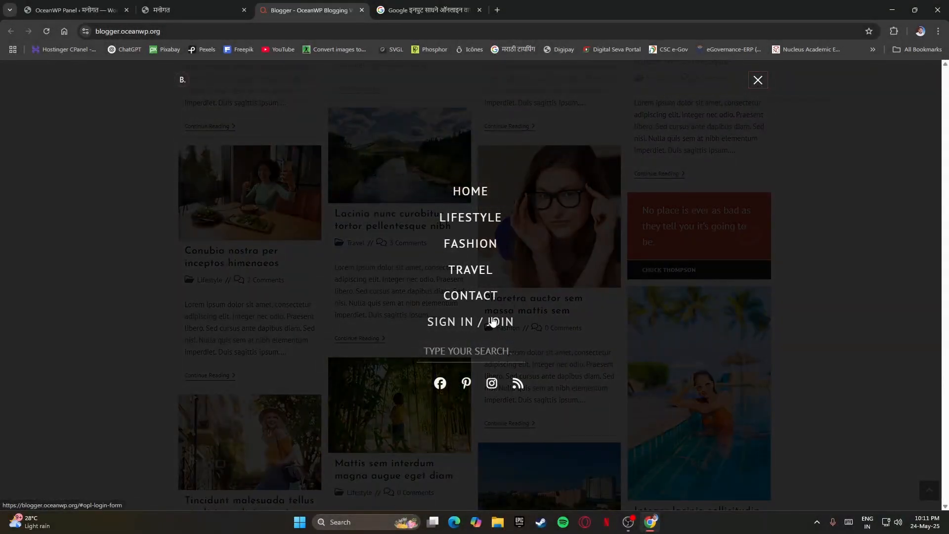
{"action": "left_click", "coordinate": [762, 83]}
{"action": "scroll", "coordinate": [460, 254], "scroll_direction": "up", "scroll_amount": 2}
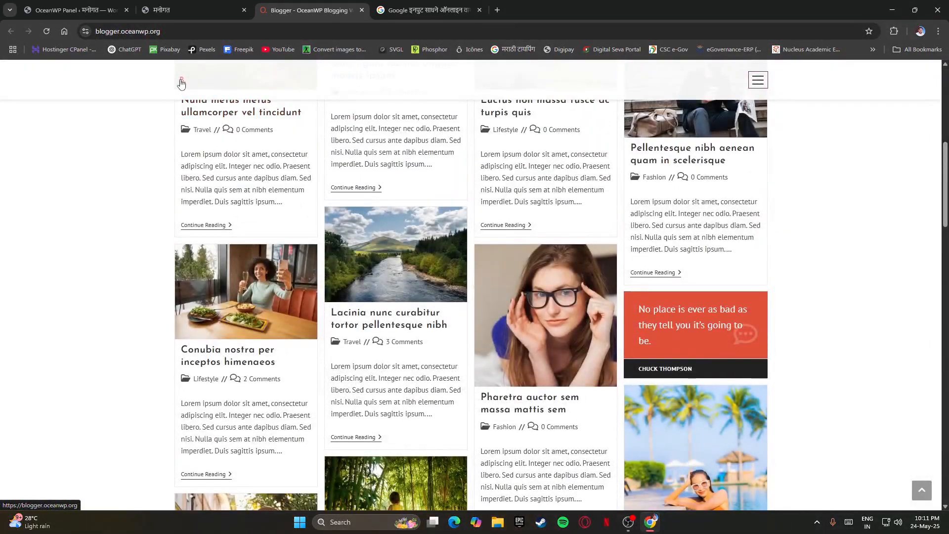
{"action": "scroll", "coordinate": [181, 91], "scroll_direction": "up", "scroll_amount": 8}
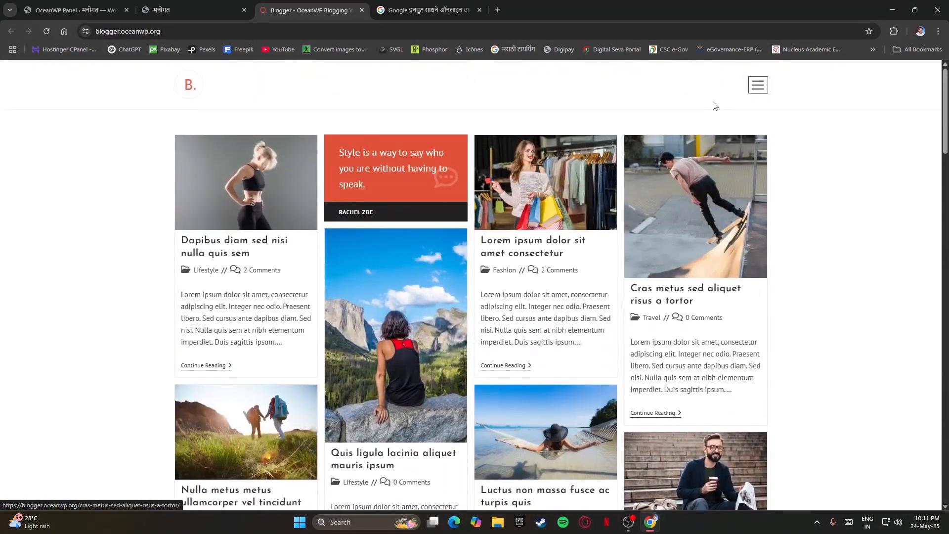
{"action": "left_click", "coordinate": [758, 85]}
{"action": "left_click", "coordinate": [759, 85]}
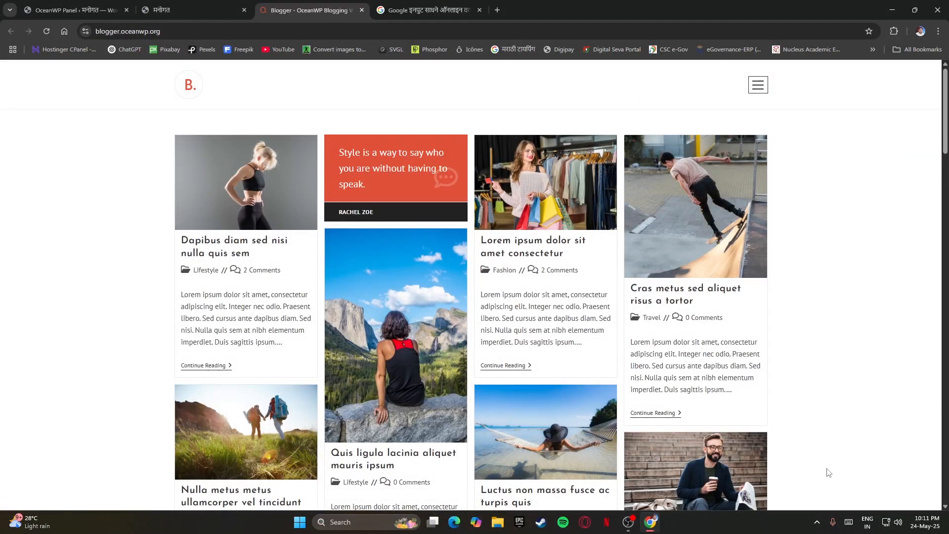
Examine the Blogger demo down to its copyright footer and compare it with the site's current front end
{"action": "scroll", "coordinate": [684, 195], "scroll_direction": "down", "scroll_amount": 10}
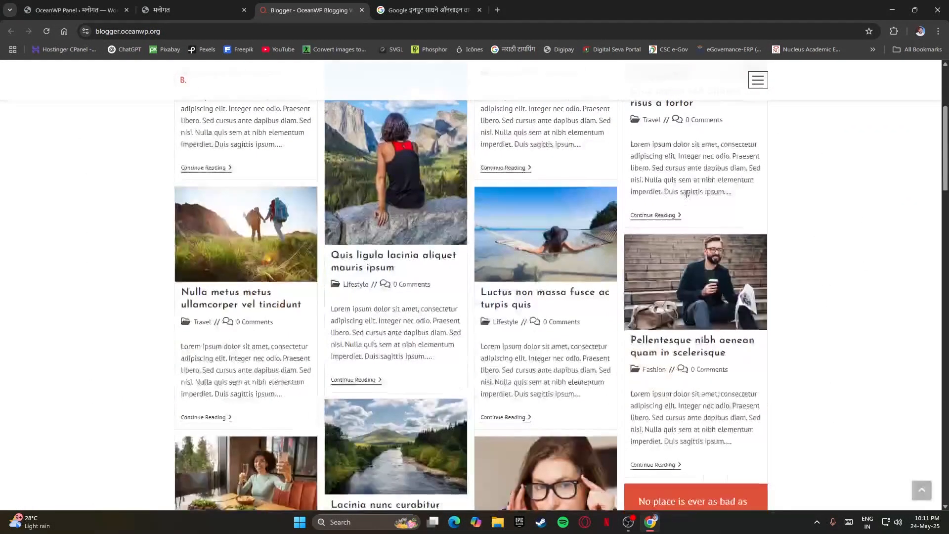
{"action": "scroll", "coordinate": [687, 197], "scroll_direction": "down", "scroll_amount": 15}
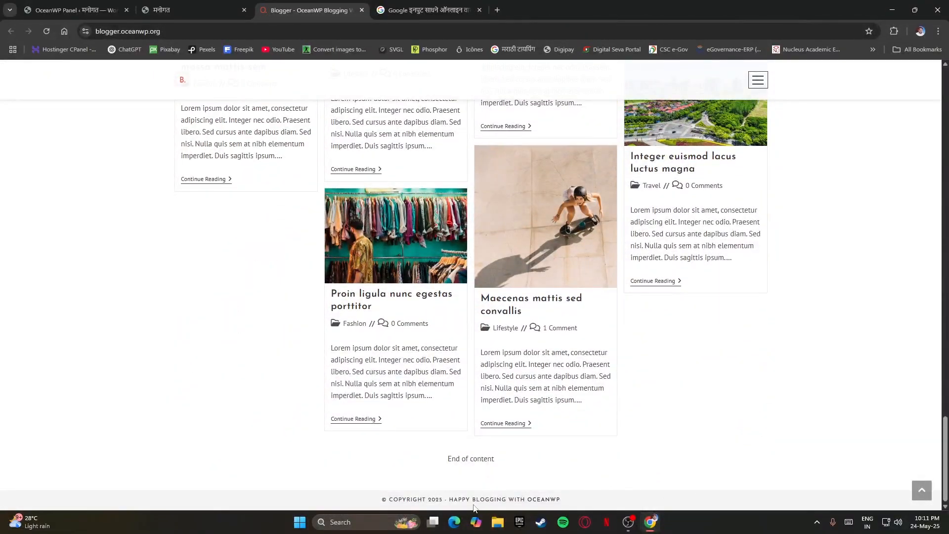
{"action": "left_click_drag", "start_coordinate": [377, 502], "coordinate": [575, 502]}
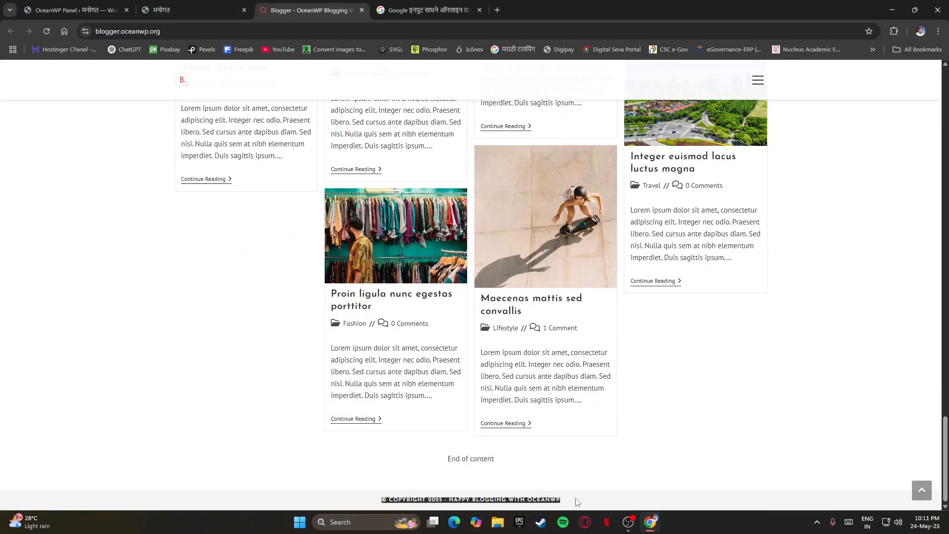
{"action": "left_click", "coordinate": [576, 502]}
{"action": "scroll", "coordinate": [577, 502], "scroll_direction": "up", "scroll_amount": 10}
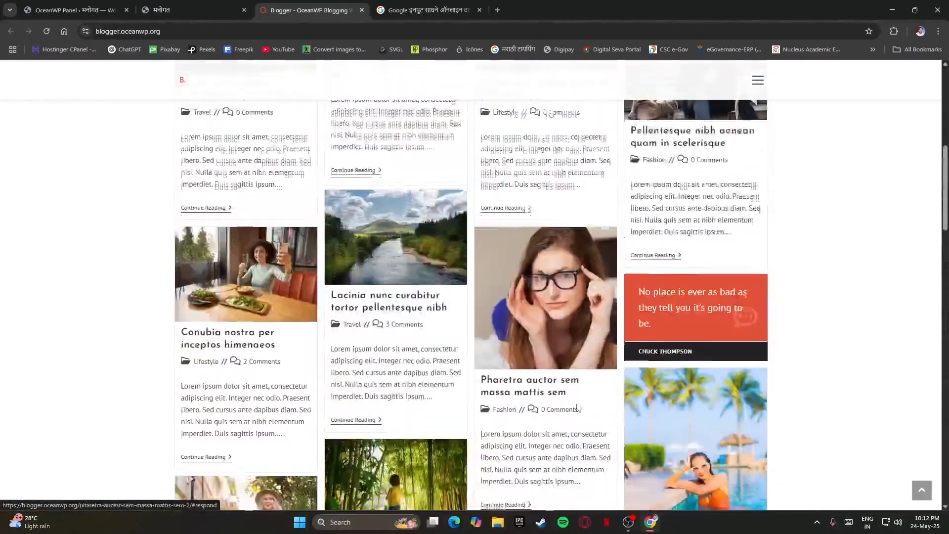
{"action": "scroll", "coordinate": [578, 410], "scroll_direction": "up", "scroll_amount": 5}
{"action": "left_click", "coordinate": [192, 10]}
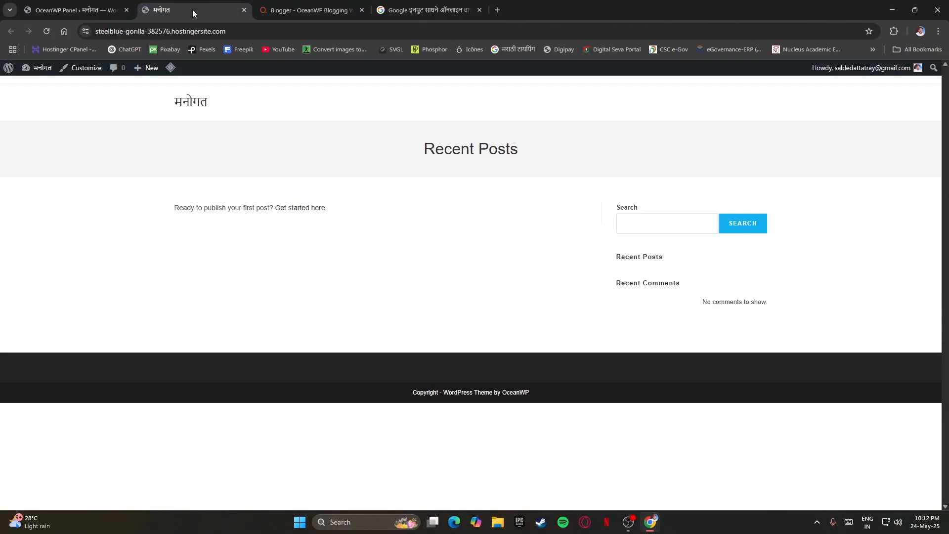
Choose the Blogger template for import in the OceanWP panel and skip both the required and optional plugin installation
{"action": "left_click", "coordinate": [74, 10]}
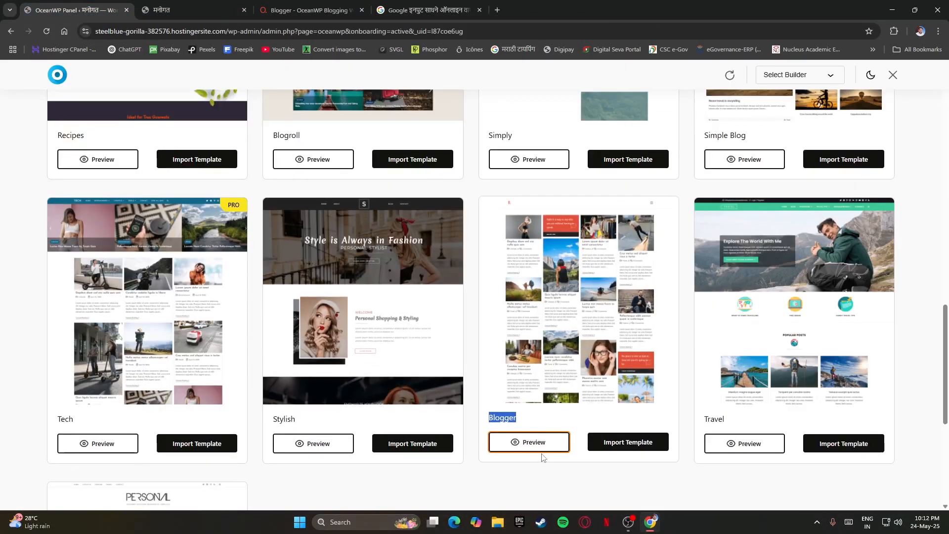
{"action": "left_click", "coordinate": [624, 443]}
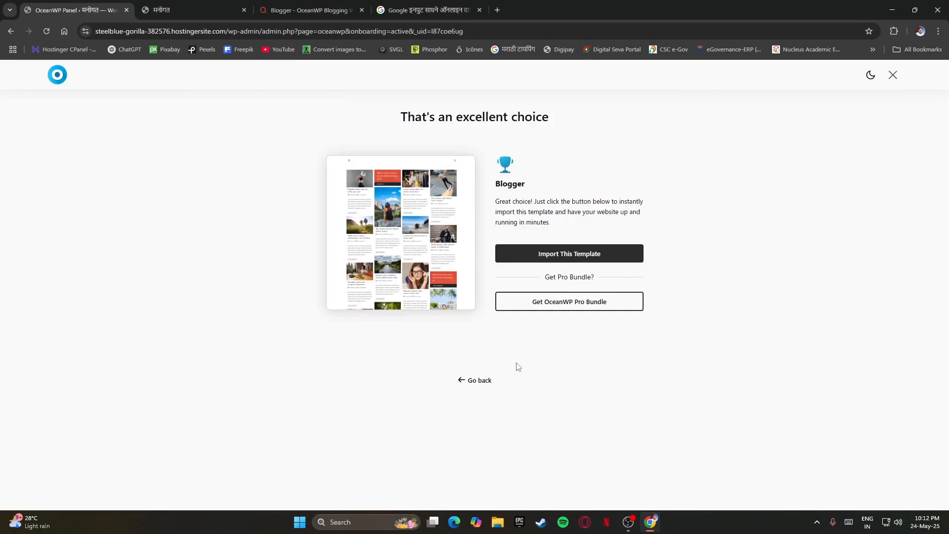
{"action": "left_click", "coordinate": [555, 257]}
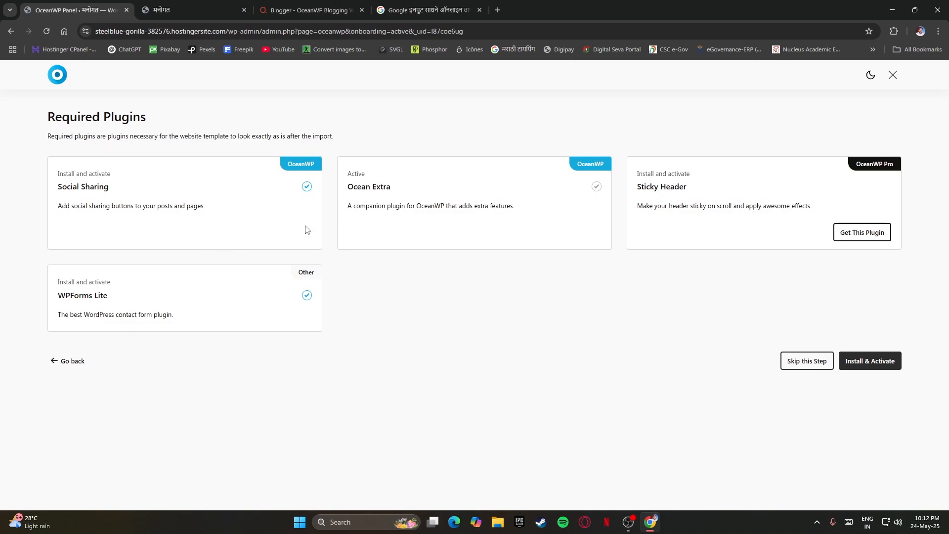
{"action": "left_click", "coordinate": [414, 216]}
{"action": "left_click", "coordinate": [811, 365]}
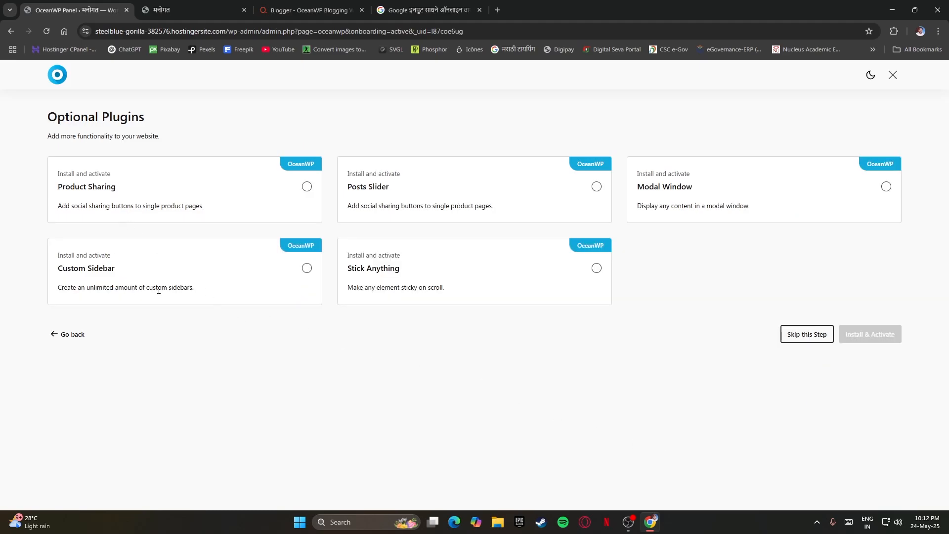
{"action": "left_click", "coordinate": [812, 336]}
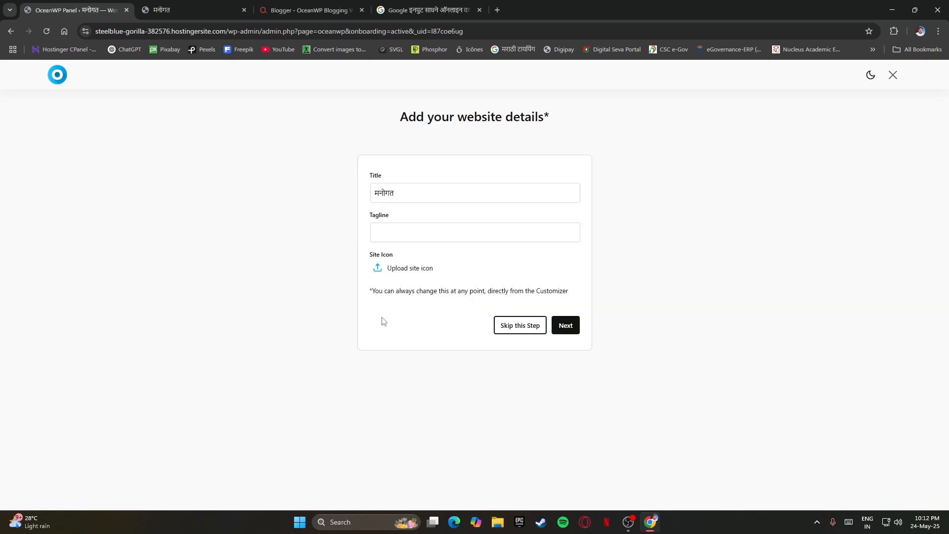
Leave the tagline empty and skip the website details and logo branding steps of the setup wizard
{"action": "left_click", "coordinate": [407, 234]}
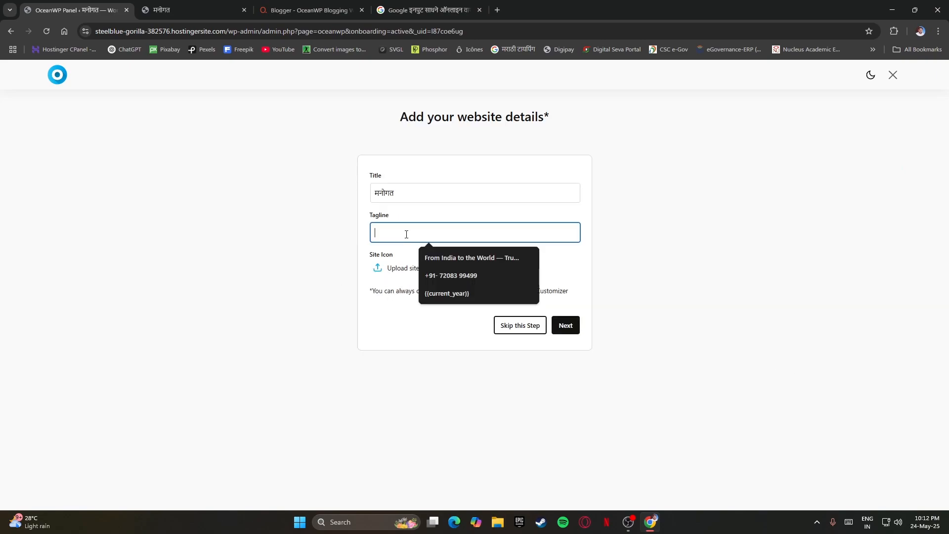
{"action": "left_click", "coordinate": [373, 280]}
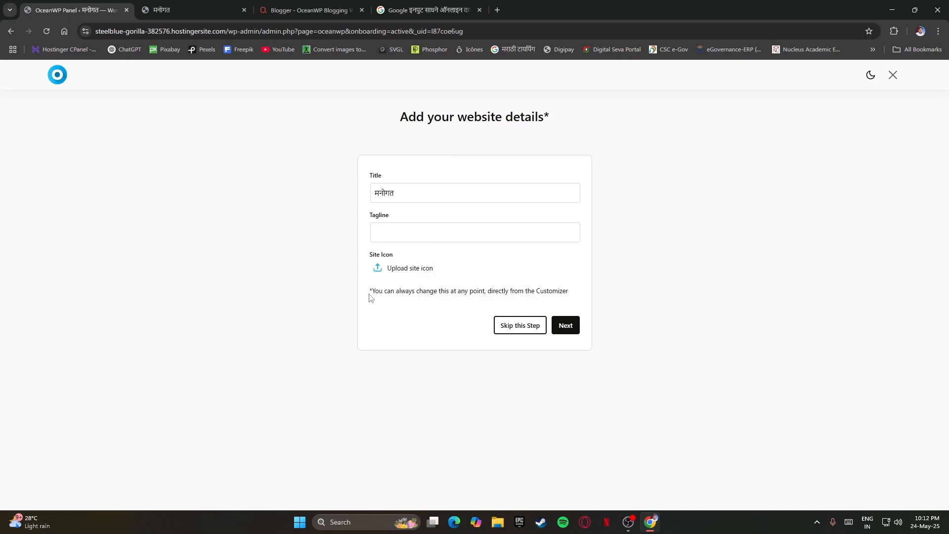
{"action": "left_click", "coordinate": [513, 335]}
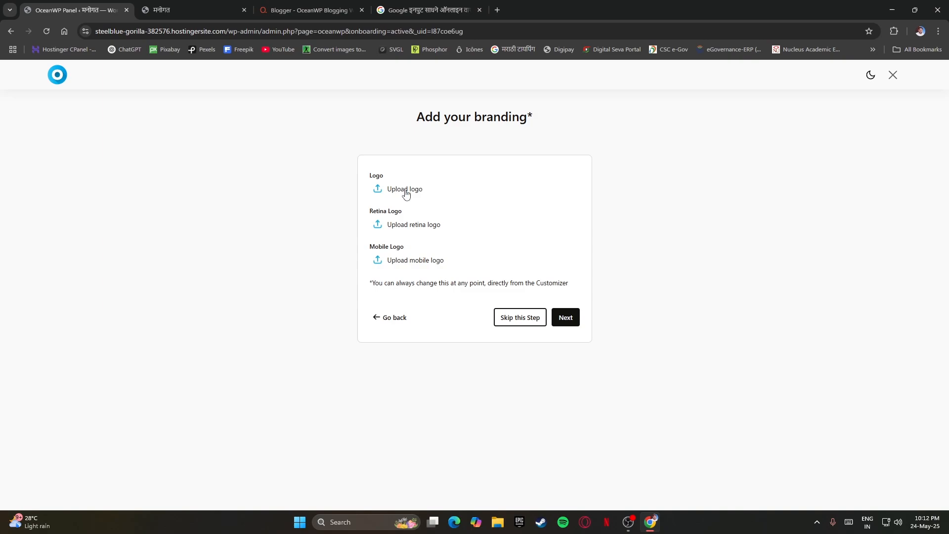
{"action": "left_click", "coordinate": [508, 323]}
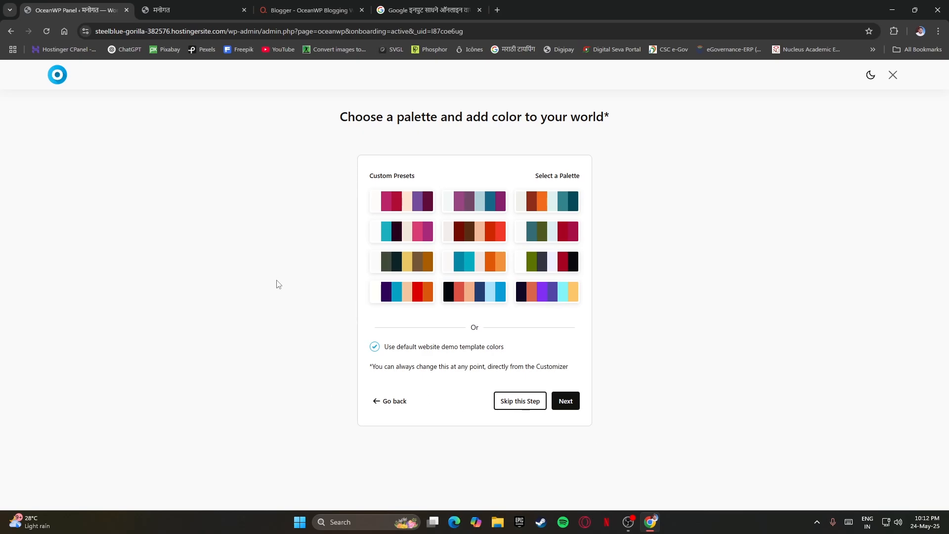
Choose the teal, dark and pink preset color palette and skip the typography selection
{"action": "left_click", "coordinate": [375, 231]}
{"action": "left_click", "coordinate": [564, 400]}
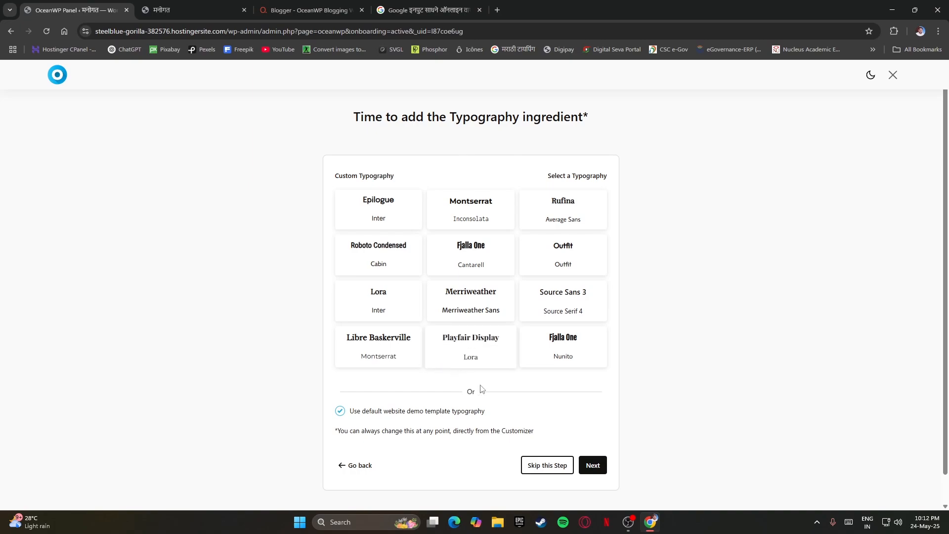
{"action": "left_click", "coordinate": [559, 469]}
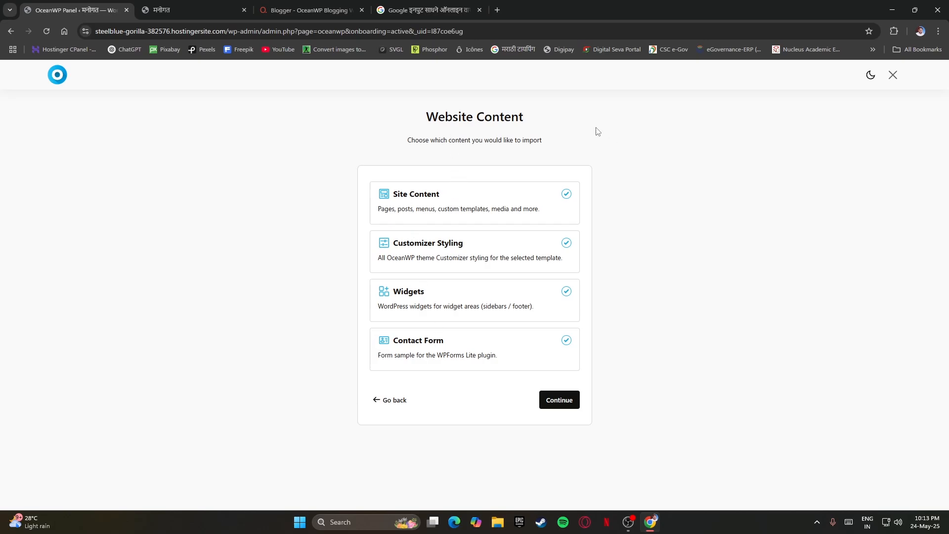
Review the posts in the Blogger demo once more and return to the website content choices
{"action": "left_click", "coordinate": [311, 10]}
{"action": "scroll", "coordinate": [429, 242], "scroll_direction": "down", "scroll_amount": 8}
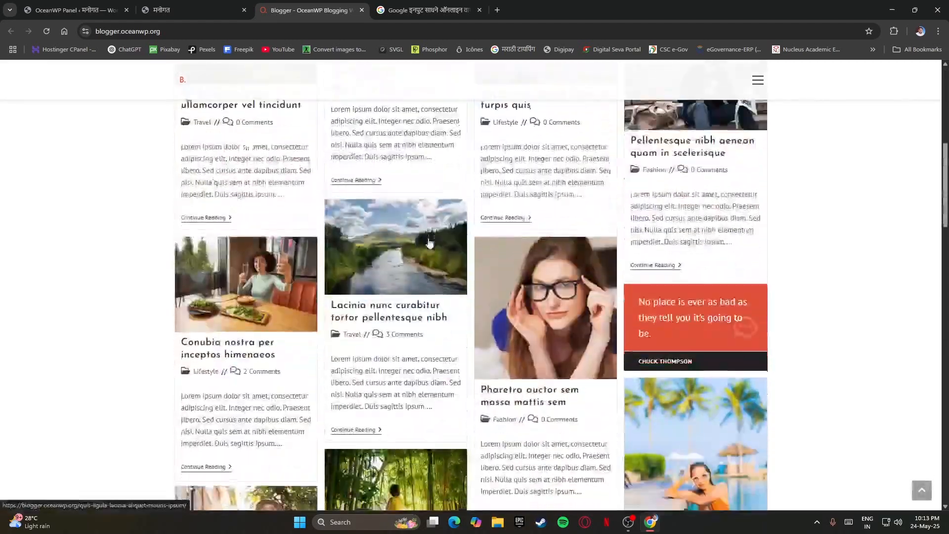
{"action": "scroll", "coordinate": [430, 243], "scroll_direction": "down", "scroll_amount": 10}
{"action": "left_click", "coordinate": [74, 10]}
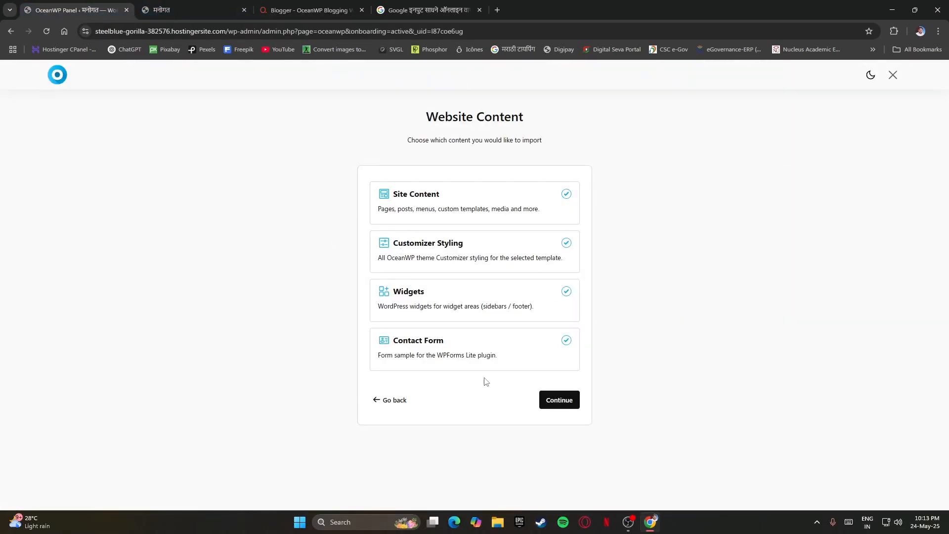
Keep all four website content types selected, accept the content import notice, and start the import to build the website
{"action": "left_click", "coordinate": [559, 403]}
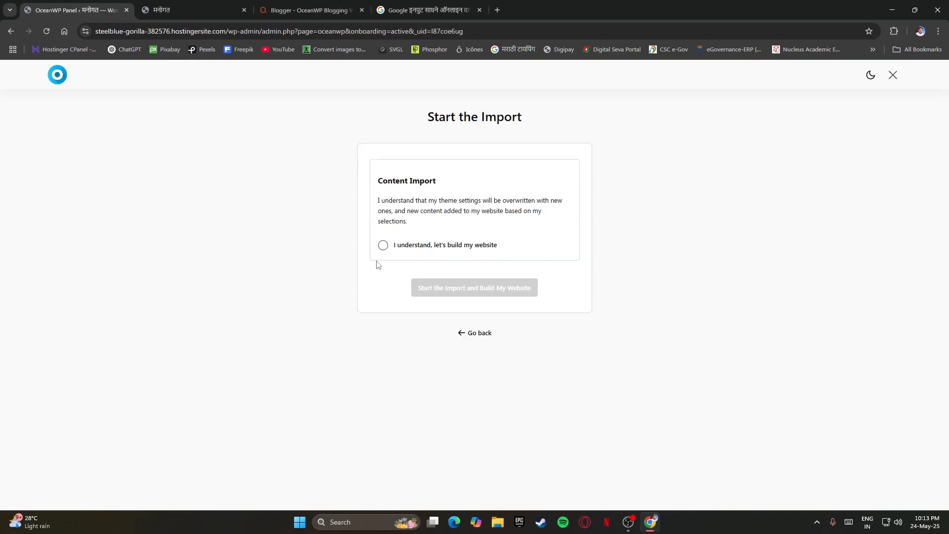
{"action": "left_click_drag", "start_coordinate": [379, 200], "coordinate": [525, 222]}
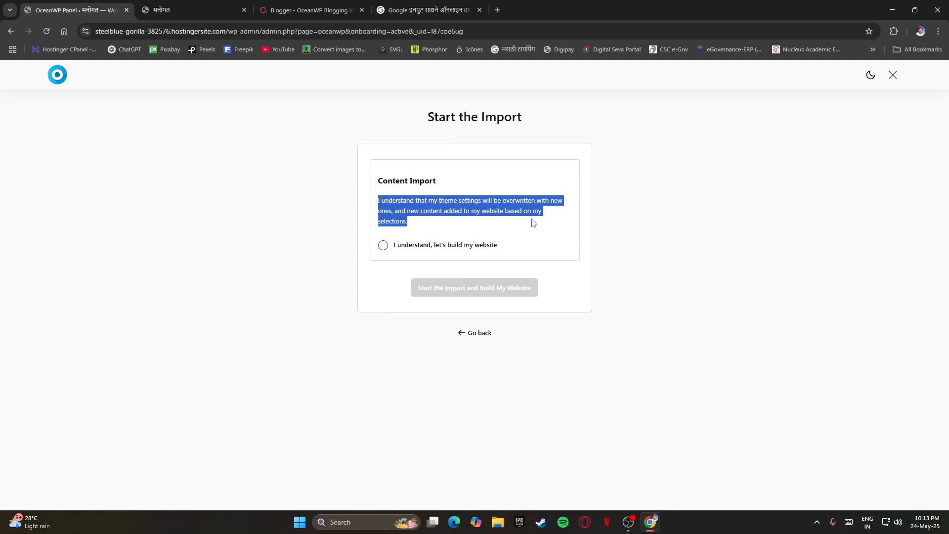
{"action": "left_click", "coordinate": [488, 227]}
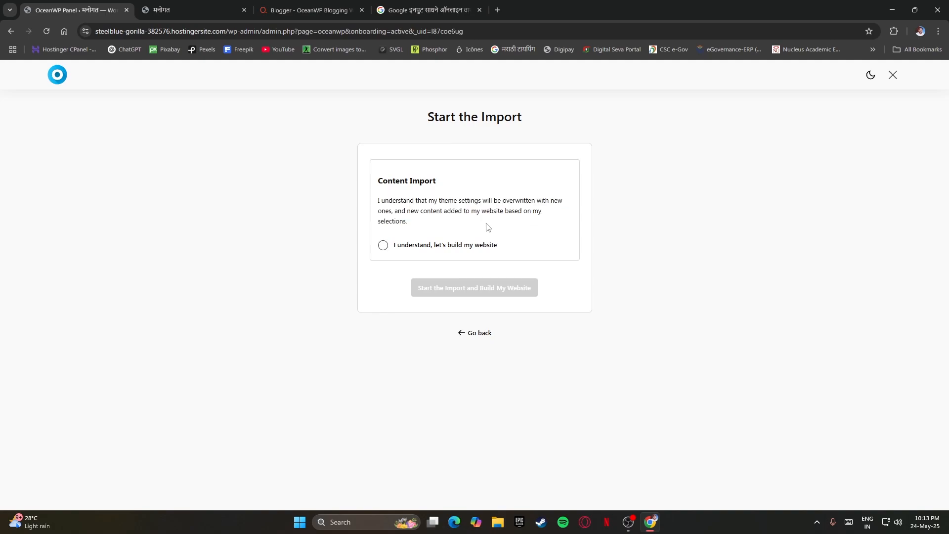
{"action": "left_click", "coordinate": [383, 247]}
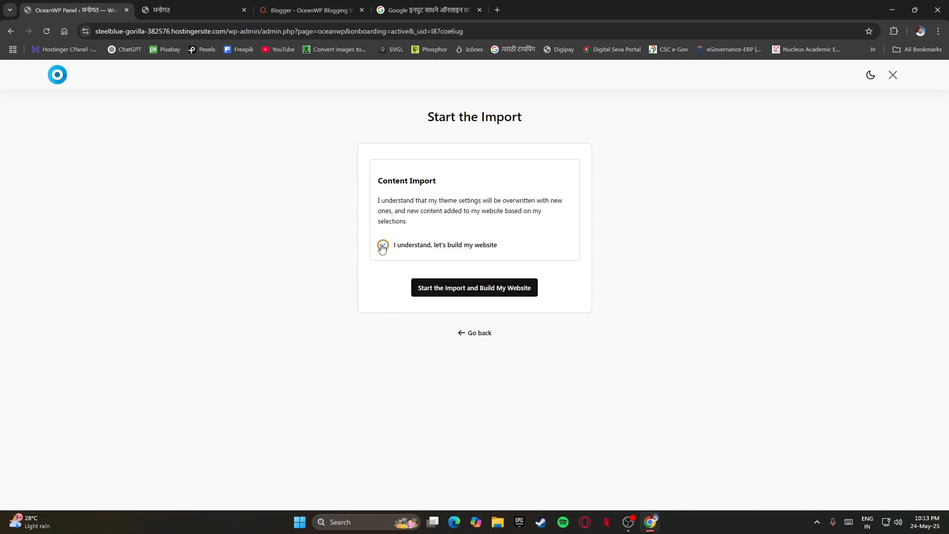
{"action": "left_click", "coordinate": [478, 291]}
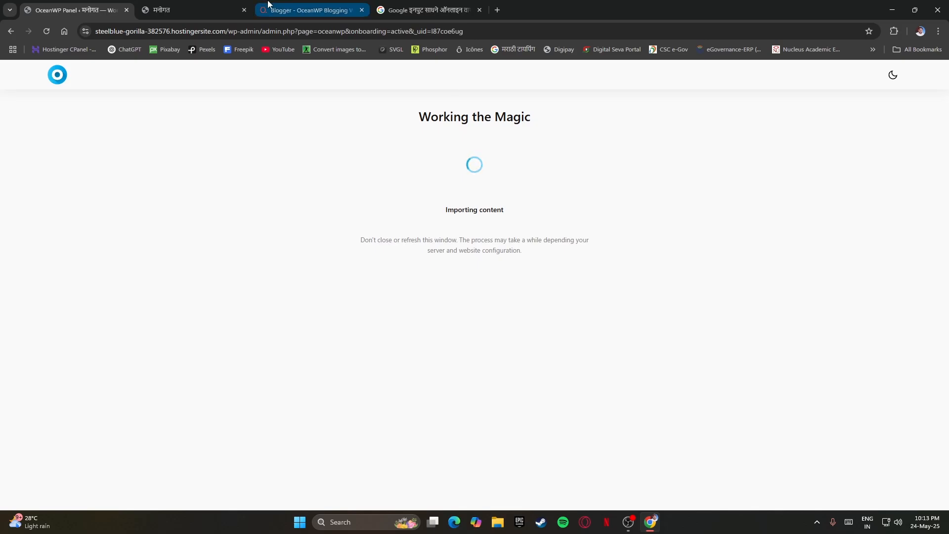
Switch to the Blogger demo and open its "Dapibus diam sed nisi nulla quis sem" post
{"action": "left_click", "coordinate": [307, 10]}
{"action": "scroll", "coordinate": [430, 328], "scroll_direction": "up", "scroll_amount": 4}
{"action": "scroll", "coordinate": [429, 329], "scroll_direction": "up", "scroll_amount": 5}
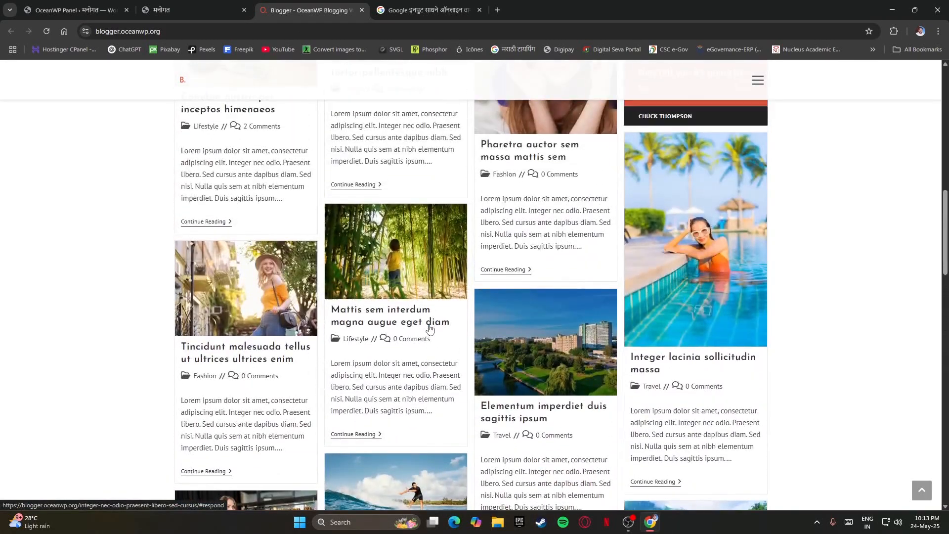
{"action": "left_click", "coordinate": [72, 10]}
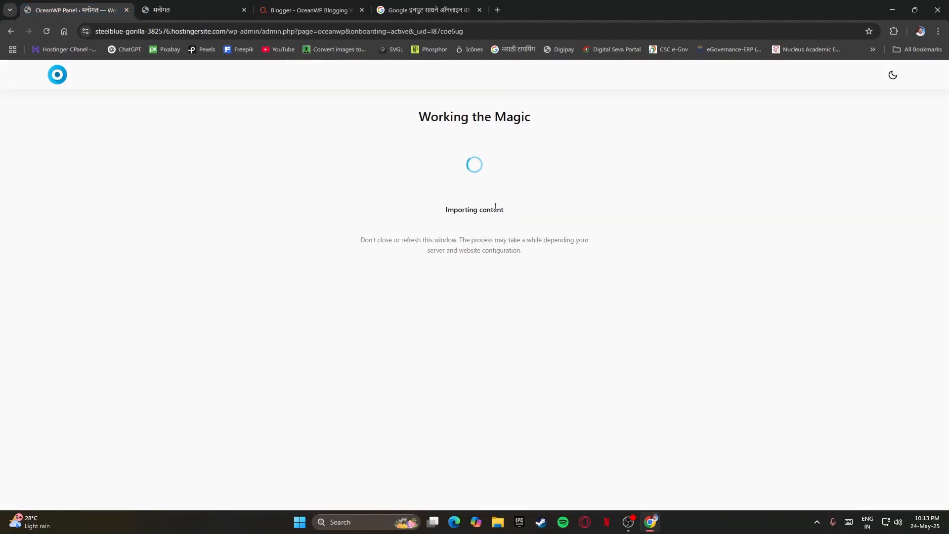
{"action": "left_click", "coordinate": [290, 12]}
{"action": "scroll", "coordinate": [422, 310], "scroll_direction": "up", "scroll_amount": 1}
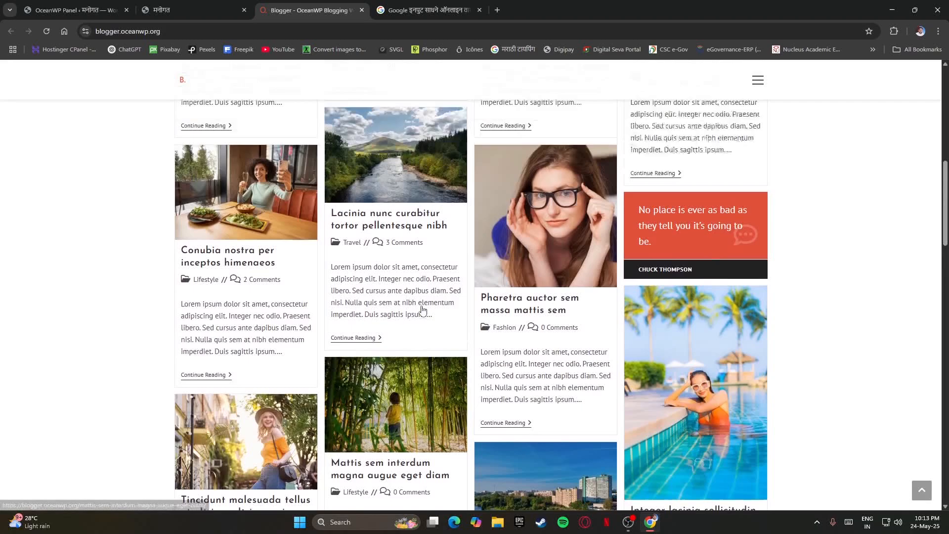
{"action": "scroll", "coordinate": [423, 310], "scroll_direction": "up", "scroll_amount": 8}
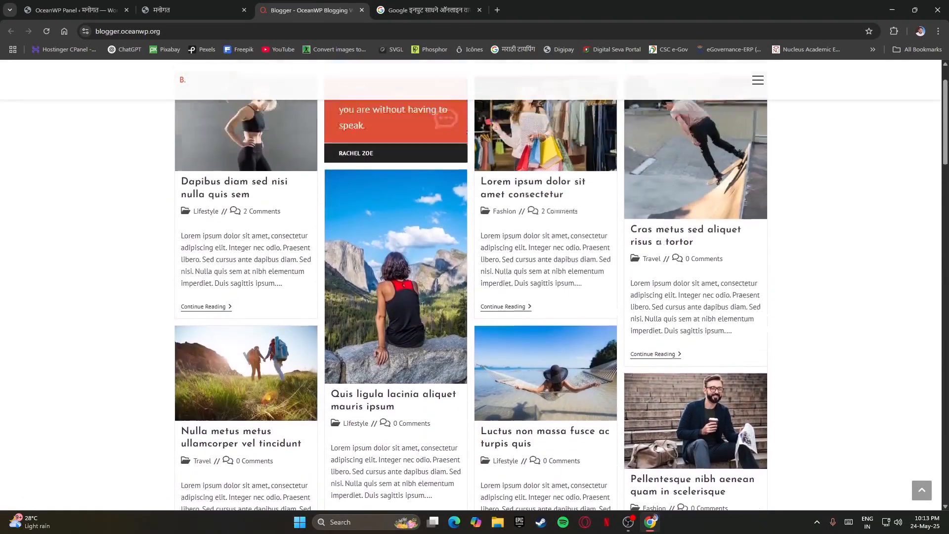
{"action": "scroll", "coordinate": [423, 305], "scroll_direction": "up", "scroll_amount": 1}
{"action": "left_click", "coordinate": [236, 245]}
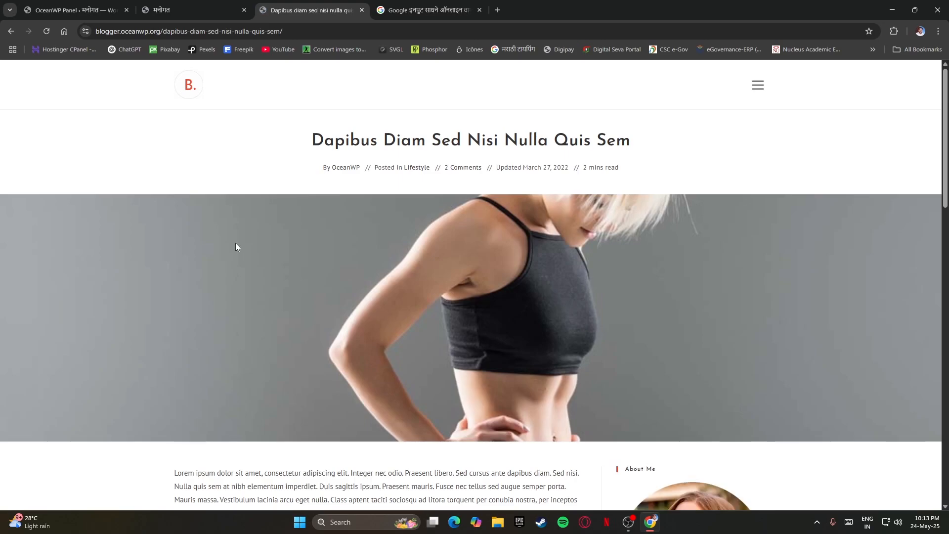
Examine the demo post's body text and its About Me and Newsletter sidebar sections
{"action": "scroll", "coordinate": [427, 318], "scroll_direction": "down", "scroll_amount": 5}
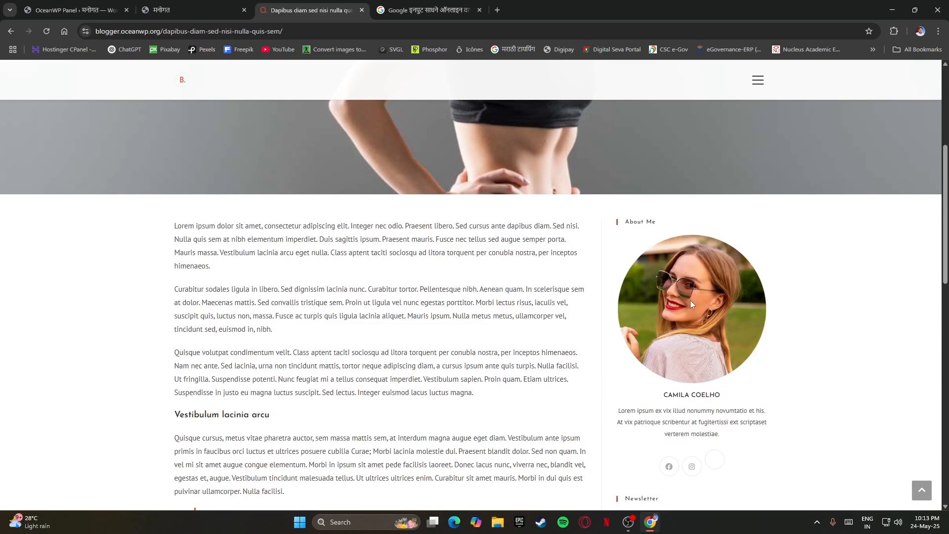
{"action": "triple_click", "coordinate": [694, 395]}
{"action": "left_click", "coordinate": [887, 364]}
{"action": "scroll", "coordinate": [888, 369], "scroll_direction": "down", "scroll_amount": 3}
{"action": "left_click_drag", "start_coordinate": [618, 262], "coordinate": [735, 291]}
{"action": "left_click", "coordinate": [745, 296]}
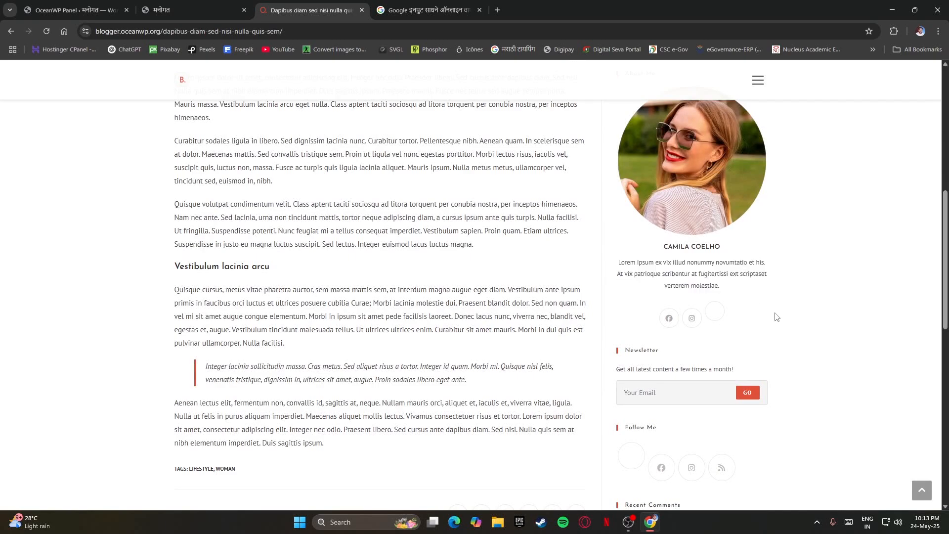
{"action": "left_click", "coordinate": [623, 391]}
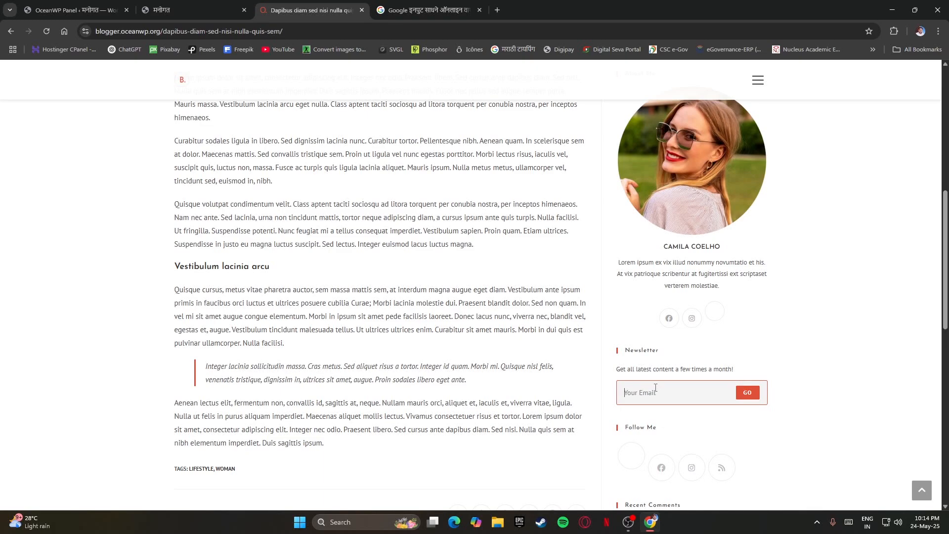
Review the demo post's social links, related posts, comments and footer copyright text
{"action": "scroll", "coordinate": [656, 388], "scroll_direction": "down", "scroll_amount": 2}
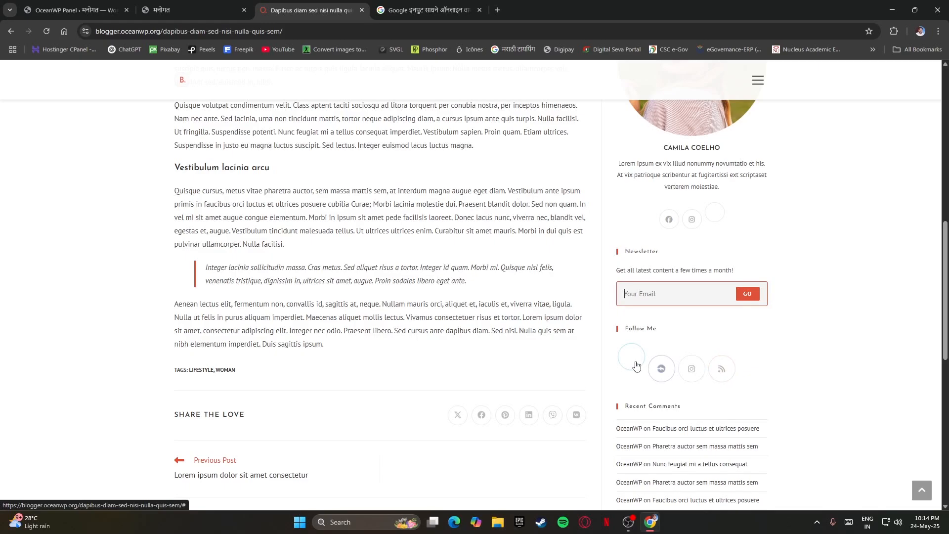
{"action": "scroll", "coordinate": [636, 324], "scroll_direction": "down", "scroll_amount": 5}
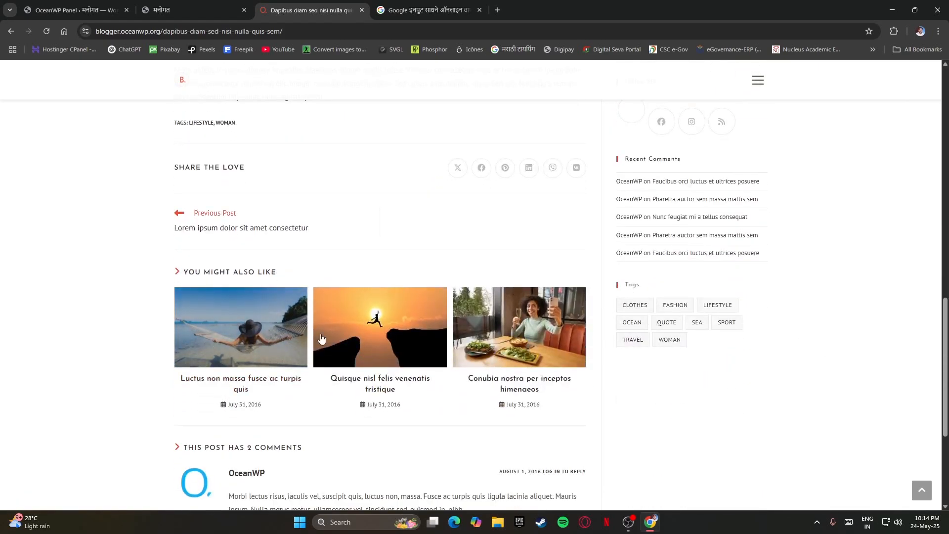
{"action": "scroll", "coordinate": [326, 350], "scroll_direction": "down", "scroll_amount": 4}
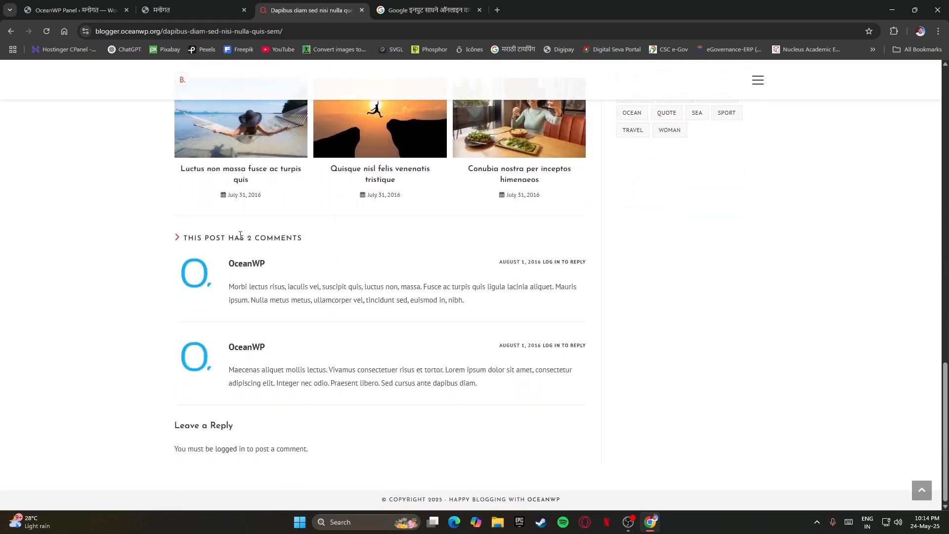
{"action": "left_click_drag", "start_coordinate": [232, 285], "coordinate": [557, 310]}
{"action": "left_click", "coordinate": [754, 306]}
{"action": "left_click_drag", "start_coordinate": [562, 500], "coordinate": [360, 510]}
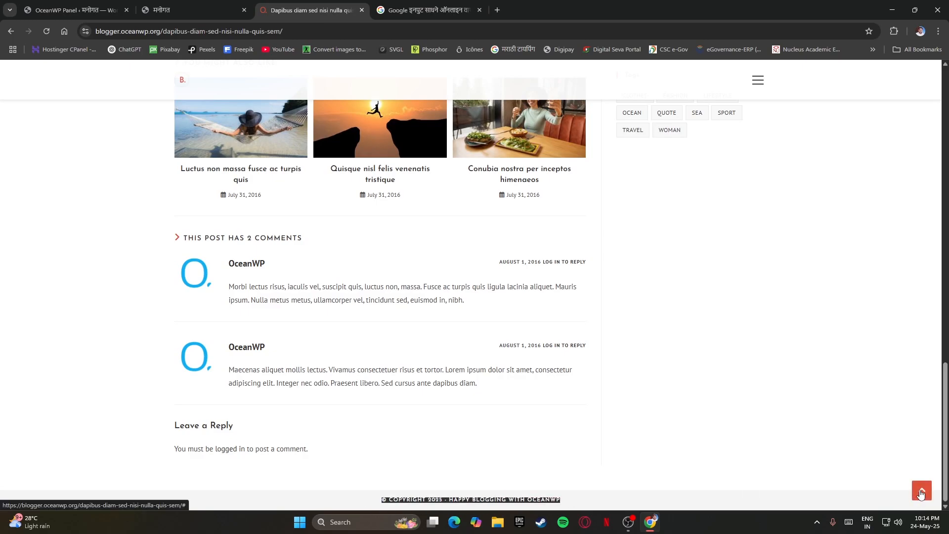
Go back to the Blogger demo's home page, look through its posts, and return to the import wizard
{"action": "left_click", "coordinate": [921, 494]}
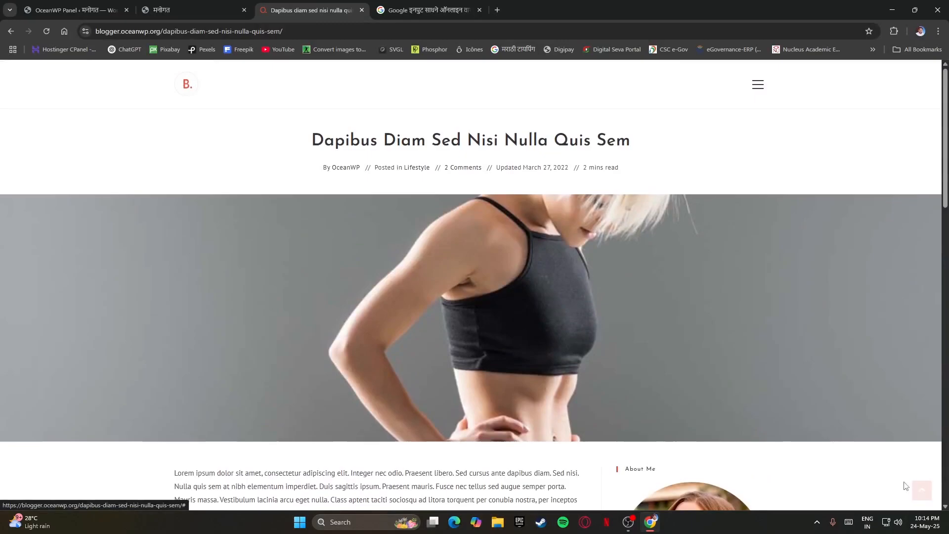
{"action": "left_click", "coordinate": [187, 88]}
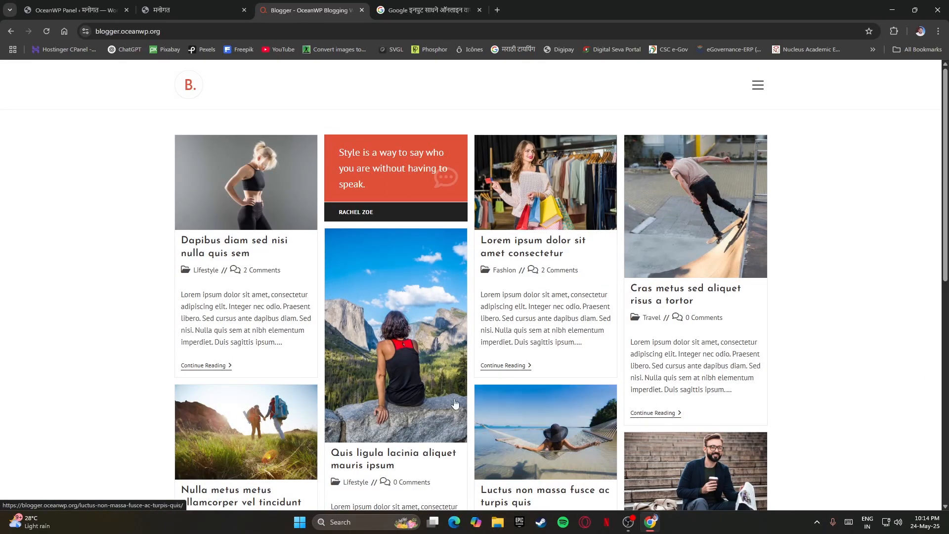
{"action": "scroll", "coordinate": [450, 388], "scroll_direction": "down", "scroll_amount": 5}
{"action": "scroll", "coordinate": [450, 388], "scroll_direction": "down", "scroll_amount": 15}
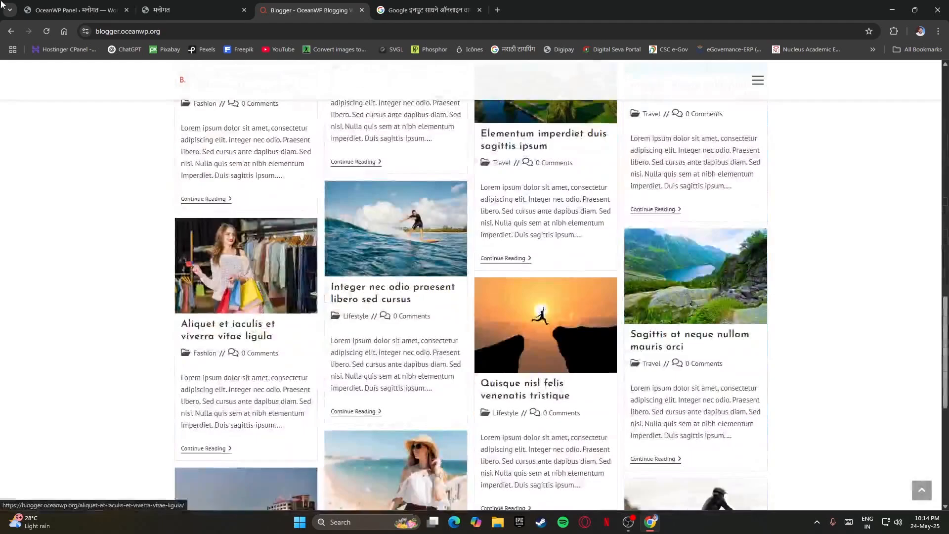
{"action": "left_click", "coordinate": [65, 9]}
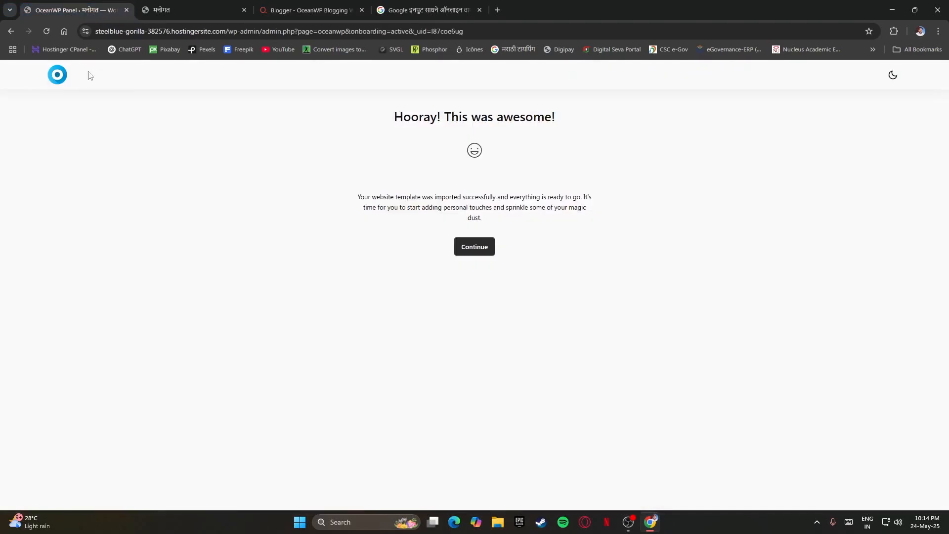
Finish the setup wizard without the surprise offer or newsletter entry and go to the WordPress dashboard
{"action": "left_click_drag", "start_coordinate": [385, 121], "coordinate": [696, 135]}
{"action": "left_click_drag", "start_coordinate": [705, 199], "coordinate": [702, 210]}
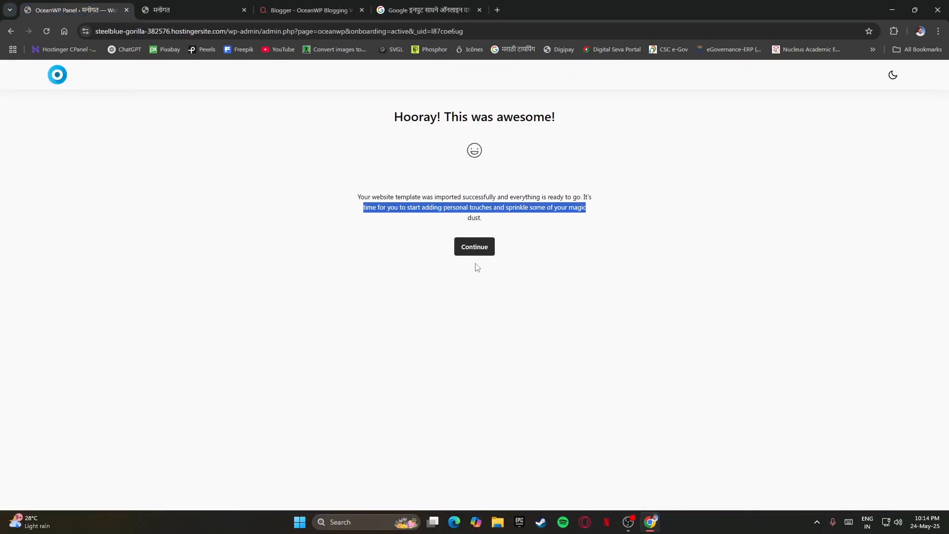
{"action": "left_click", "coordinate": [473, 249]}
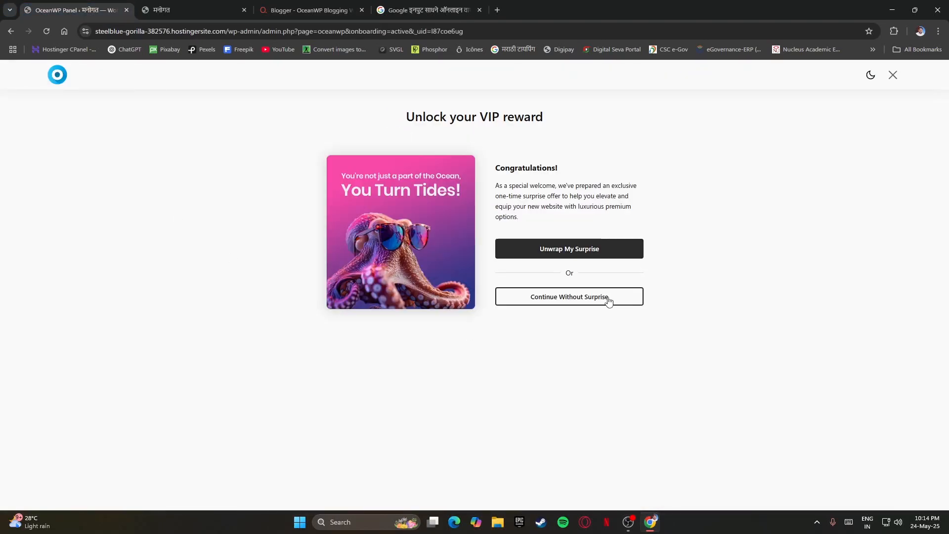
{"action": "left_click", "coordinate": [558, 301]}
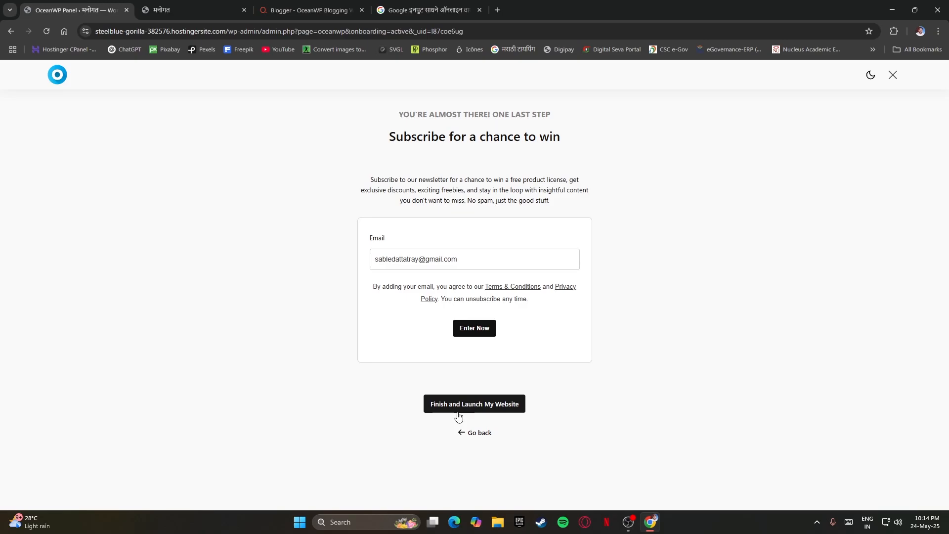
{"action": "left_click", "coordinate": [472, 408]}
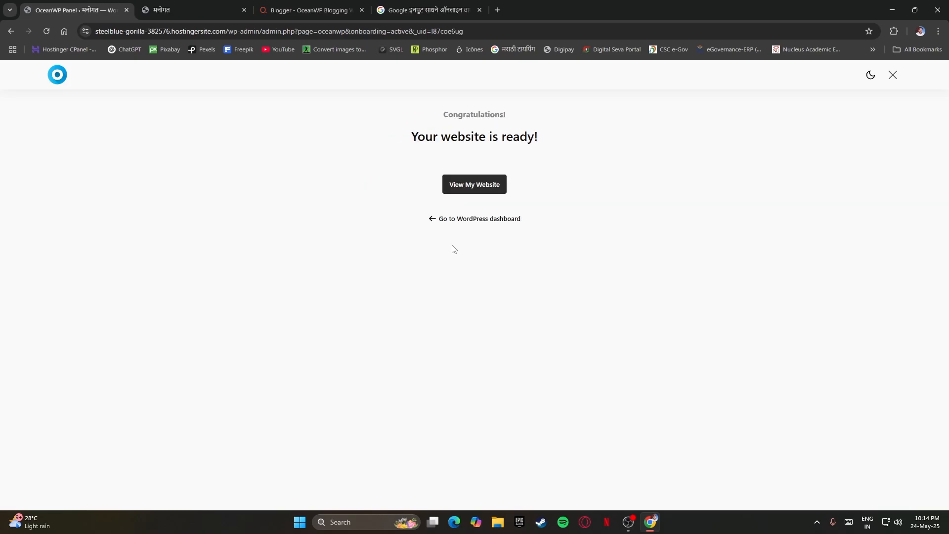
{"action": "left_click", "coordinate": [464, 220]}
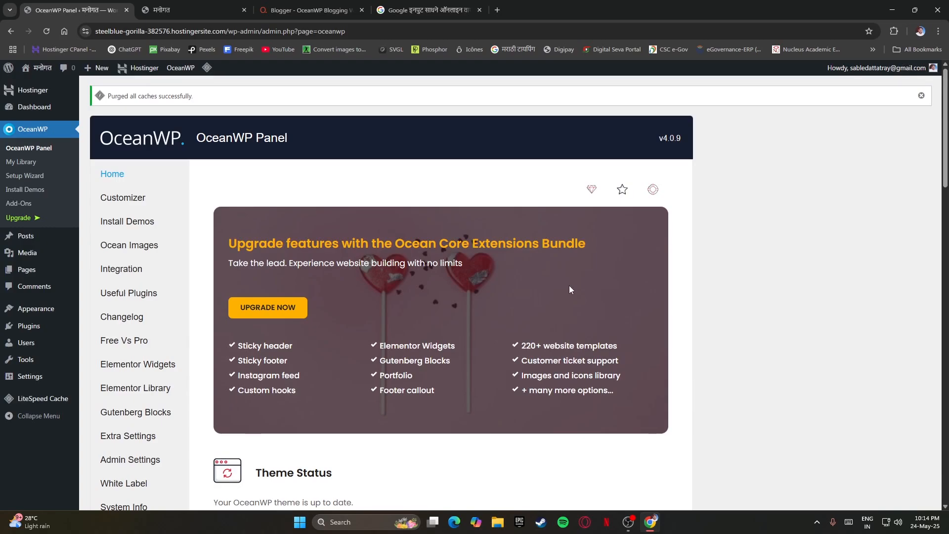
Reload the मनोगत site's home page to check the imported template, and return to the OceanWP panel
{"action": "left_click", "coordinate": [216, 16]}
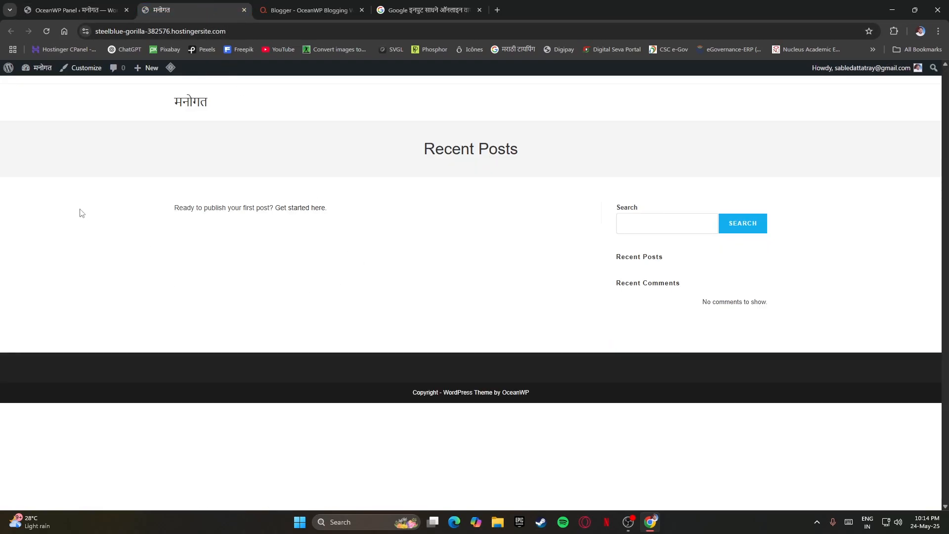
{"action": "left_click", "coordinate": [46, 31]}
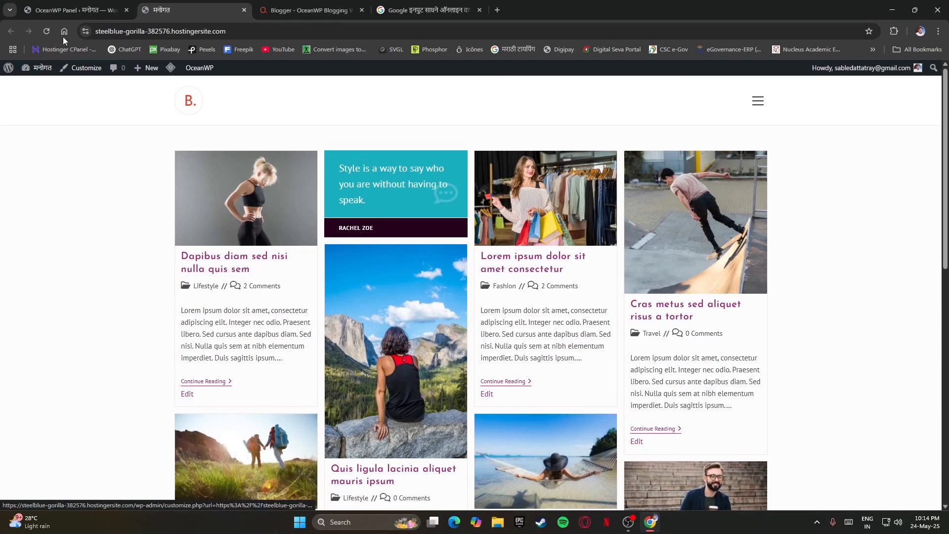
{"action": "left_click", "coordinate": [74, 9]}
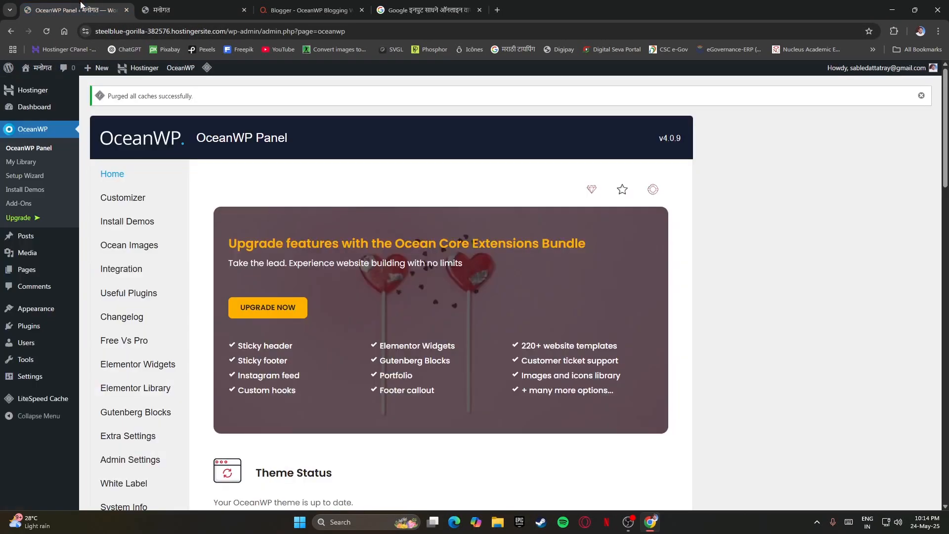
Close the मनोगत site, Blogger demo and Google search tabs, leaving only the OceanWP panel open
{"action": "left_click", "coordinate": [189, 10]}
{"action": "left_click", "coordinate": [244, 11]}
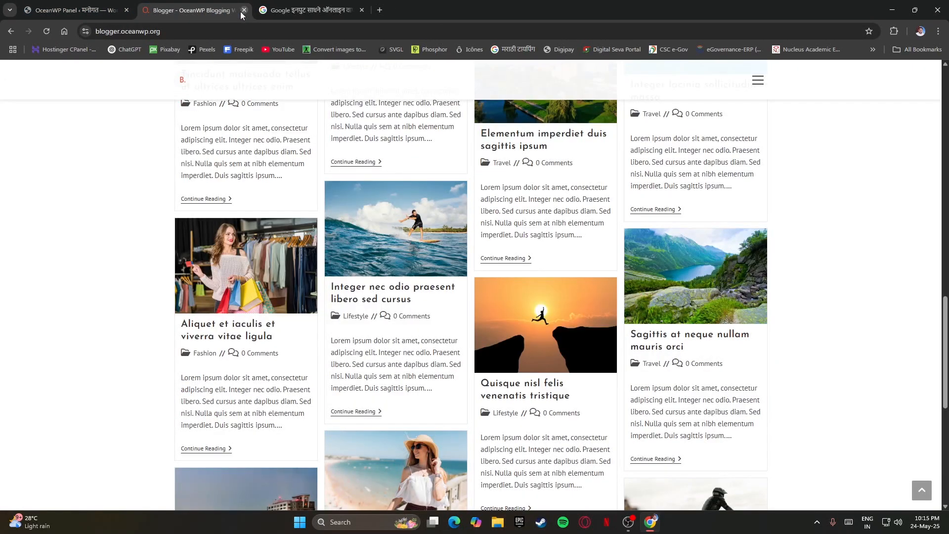
{"action": "left_click", "coordinate": [244, 10]}
{"action": "left_click", "coordinate": [244, 10]}
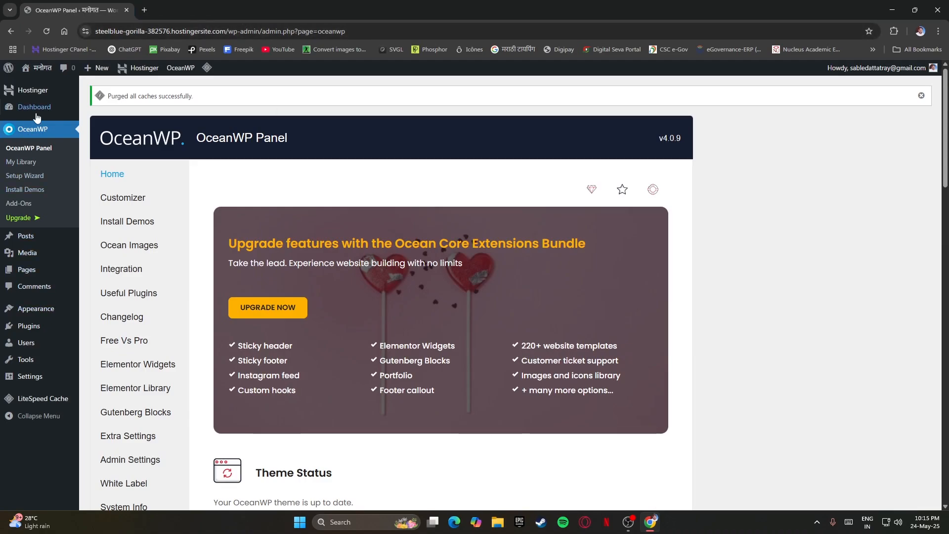
Open the मनोगत site in a new tab and look through the imported posts on its home page
{"action": "right_click", "coordinate": [37, 69]}
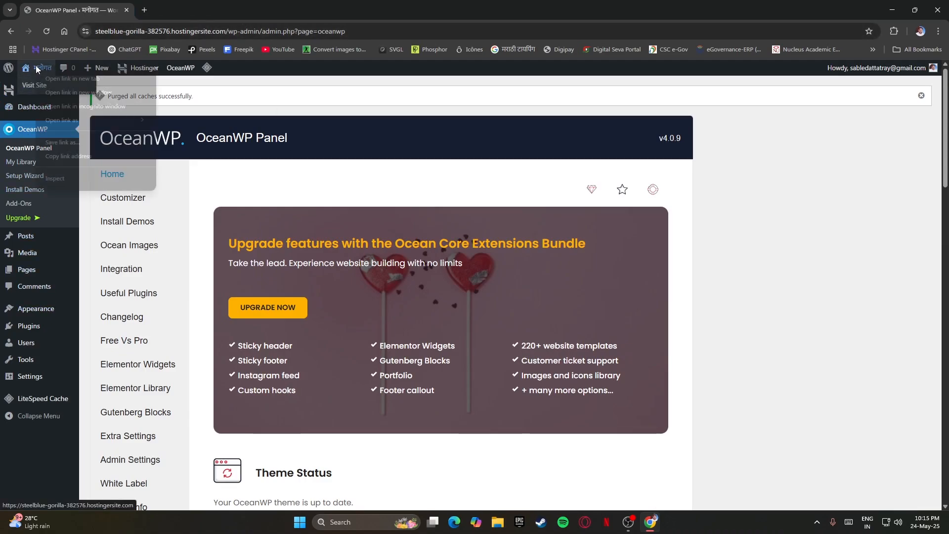
{"action": "left_click", "coordinate": [72, 79]}
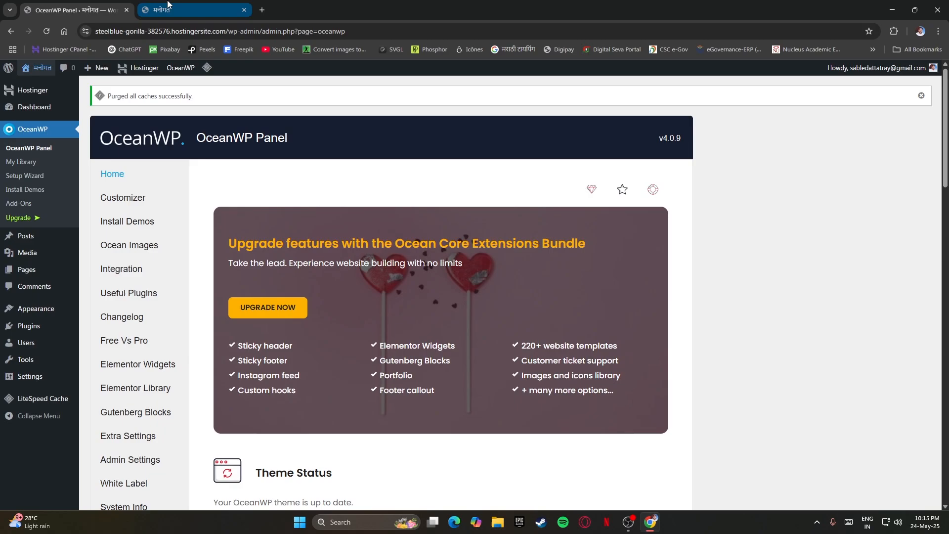
{"action": "left_click", "coordinate": [168, 6]}
{"action": "scroll", "coordinate": [237, 143], "scroll_direction": "down", "scroll_amount": 10}
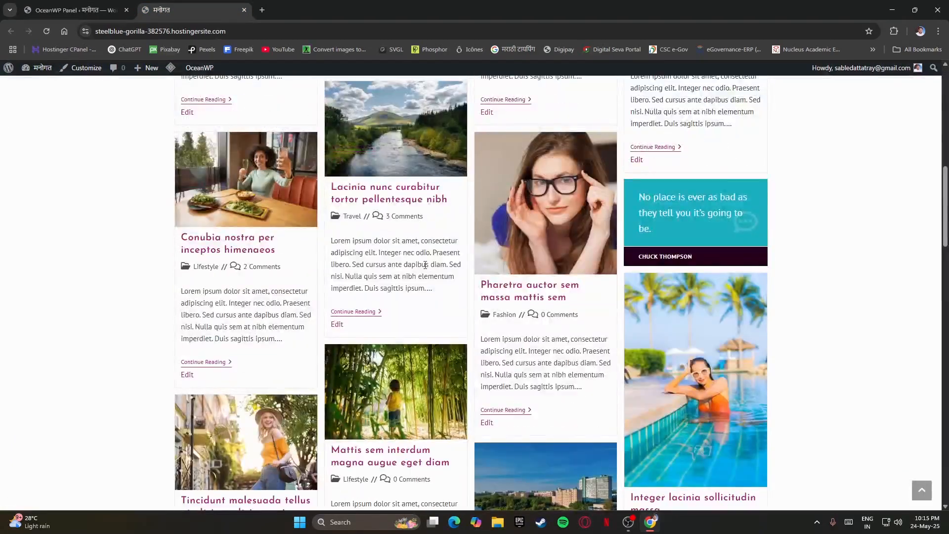
{"action": "scroll", "coordinate": [425, 265], "scroll_direction": "down", "scroll_amount": 3}
{"action": "scroll", "coordinate": [425, 269], "scroll_direction": "down", "scroll_amount": 15}
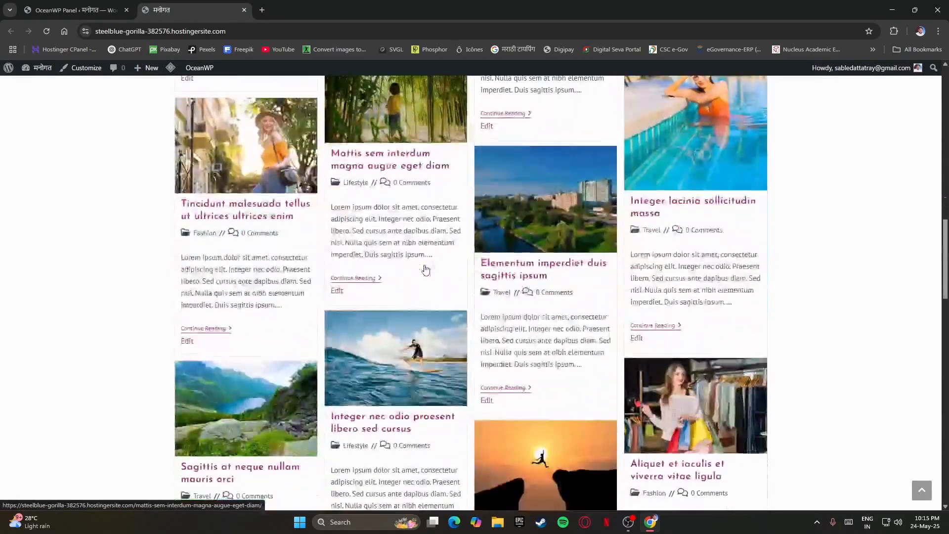
Look through the imported posts down the मनोगत home page and return to the start of the page
{"action": "scroll", "coordinate": [425, 269], "scroll_direction": "down", "scroll_amount": 11}
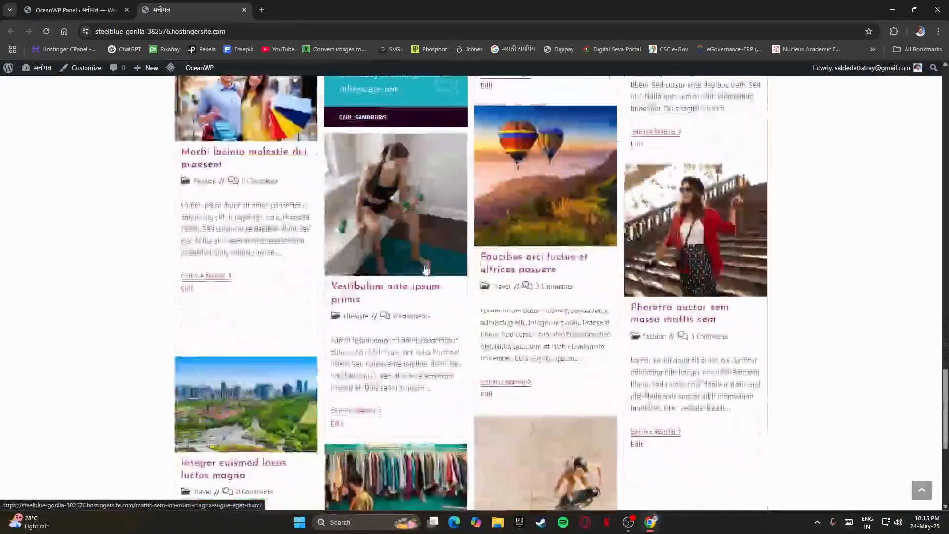
{"action": "scroll", "coordinate": [425, 270], "scroll_direction": "up", "scroll_amount": 5}
{"action": "scroll", "coordinate": [424, 270], "scroll_direction": "up", "scroll_amount": 10}
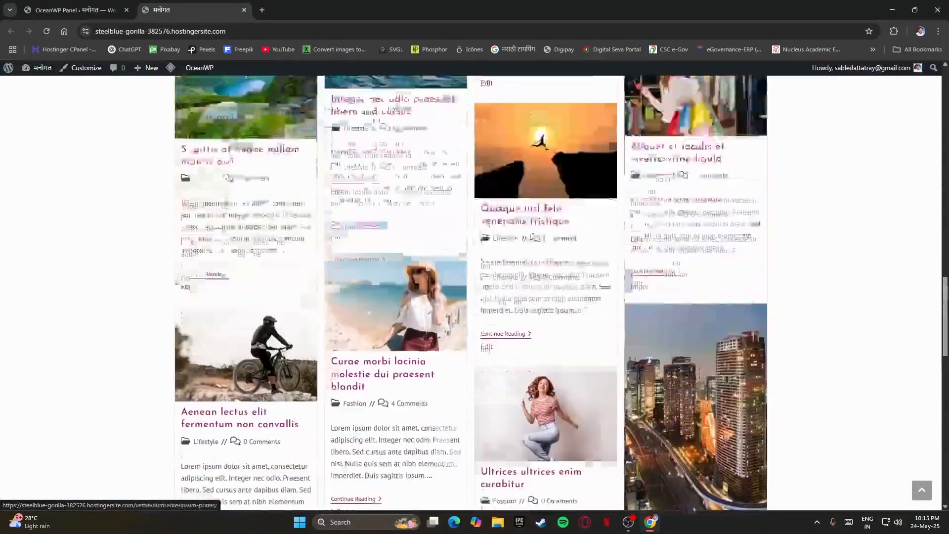
{"action": "left_click", "coordinate": [74, 10]}
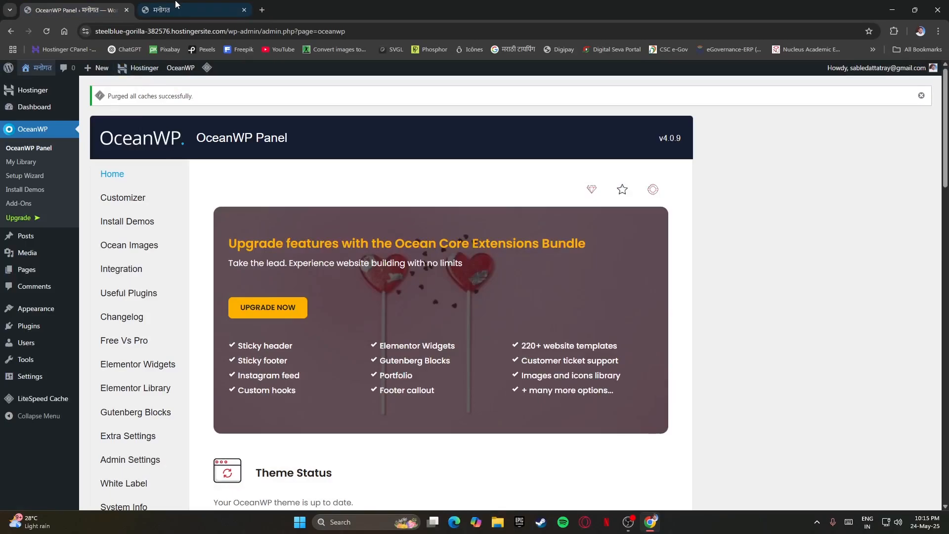
{"action": "left_click", "coordinate": [188, 10]}
{"action": "scroll", "coordinate": [209, 184], "scroll_direction": "up", "scroll_amount": 15}
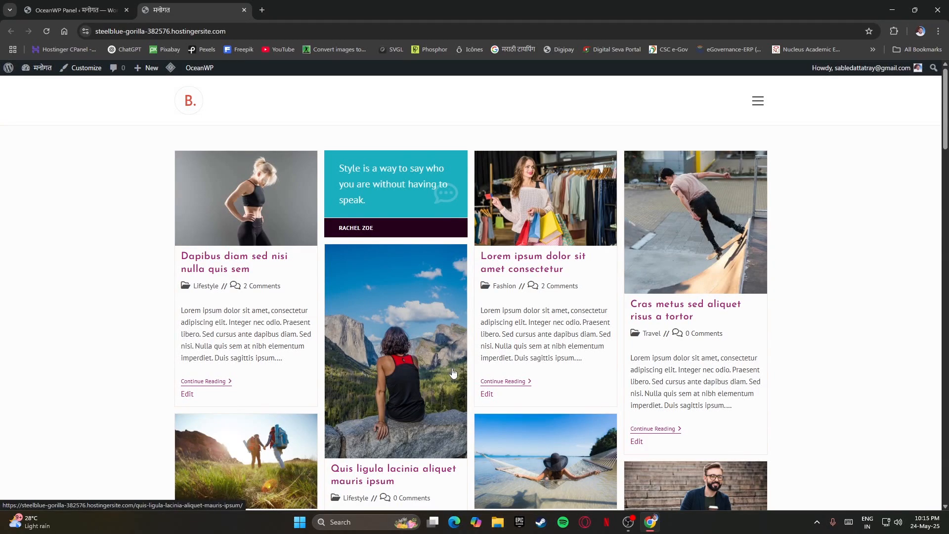
Examine the first post's excerpt text and the arrangement of the post grid on the home page
{"action": "left_click_drag", "start_coordinate": [181, 309], "coordinate": [299, 360]}
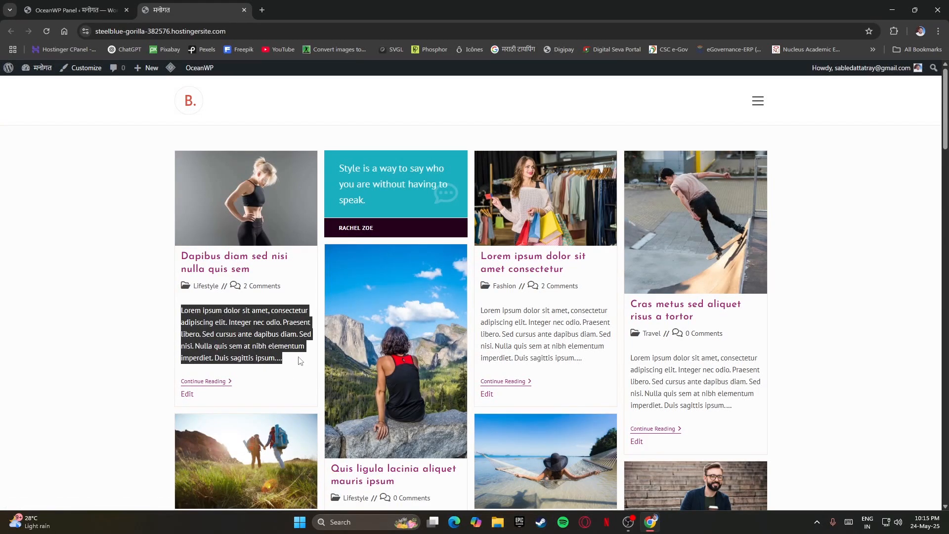
{"action": "left_click", "coordinate": [142, 225]}
{"action": "left_click_drag", "start_coordinate": [184, 313], "coordinate": [283, 375]}
{"action": "scroll", "coordinate": [780, 234], "scroll_direction": "down", "scroll_amount": 9}
{"action": "scroll", "coordinate": [780, 233], "scroll_direction": "up", "scroll_amount": 10}
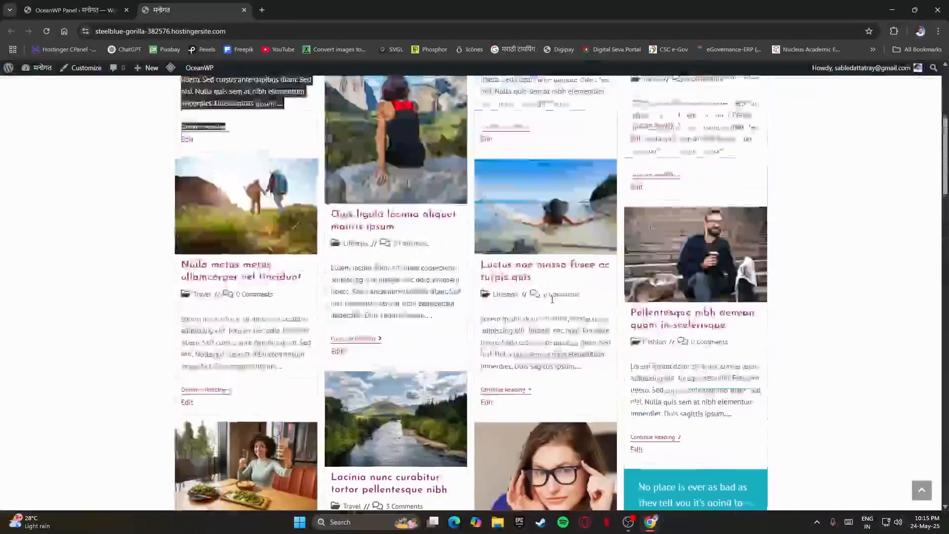
{"action": "left_click_drag", "start_coordinate": [898, 142], "coordinate": [884, 504]}
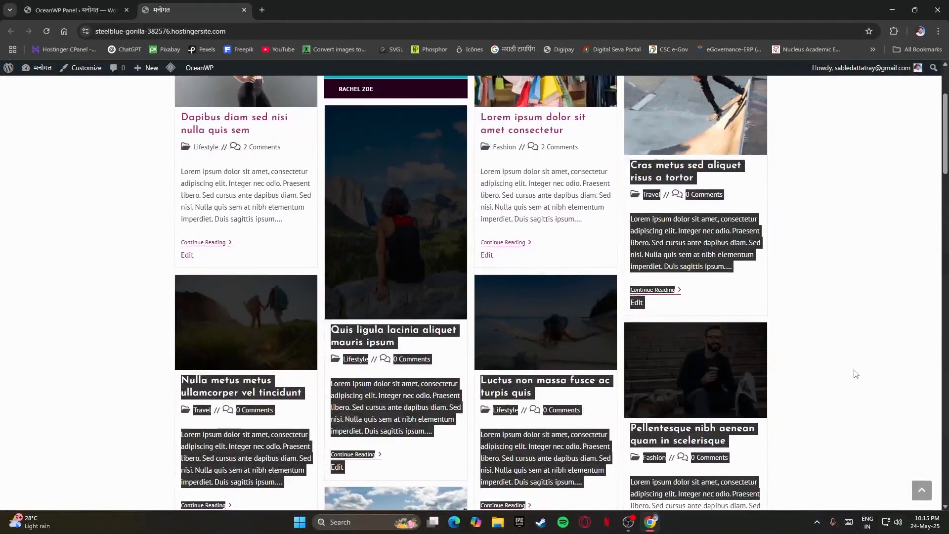
{"action": "scroll", "coordinate": [854, 372], "scroll_direction": "up", "scroll_amount": 3}
{"action": "left_click", "coordinate": [847, 332]}
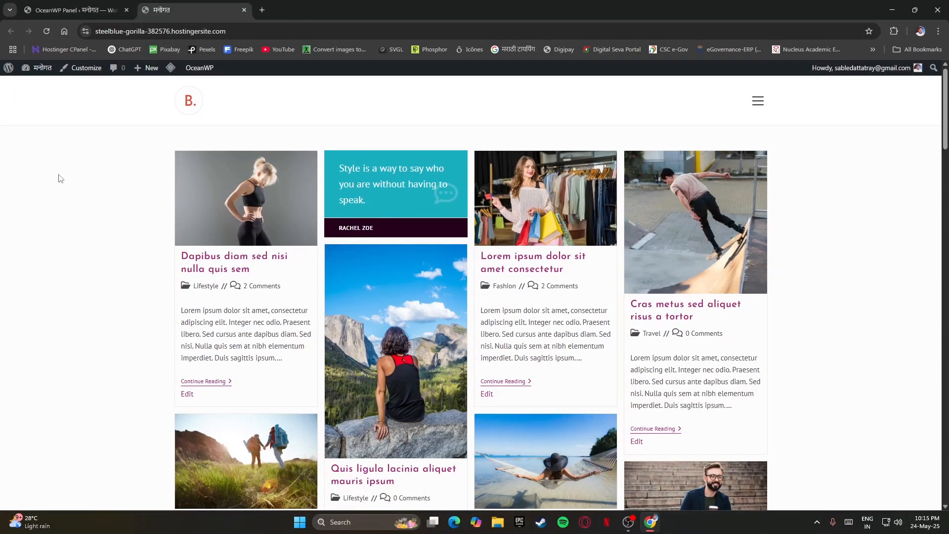
Open the site customizer's Typography settings and check the first post's title and excerpt text in the preview
{"action": "left_click", "coordinate": [83, 70]}
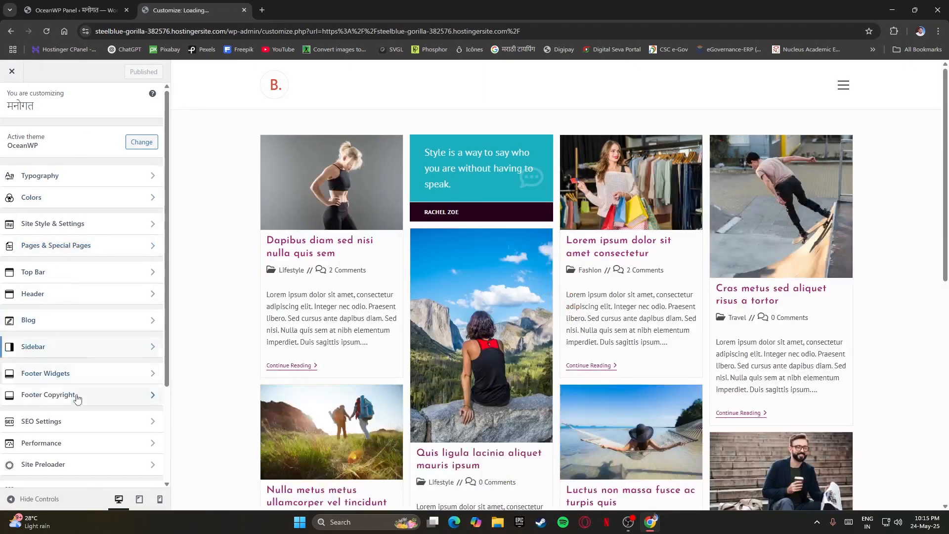
{"action": "scroll", "coordinate": [74, 443], "scroll_direction": "down", "scroll_amount": 3}
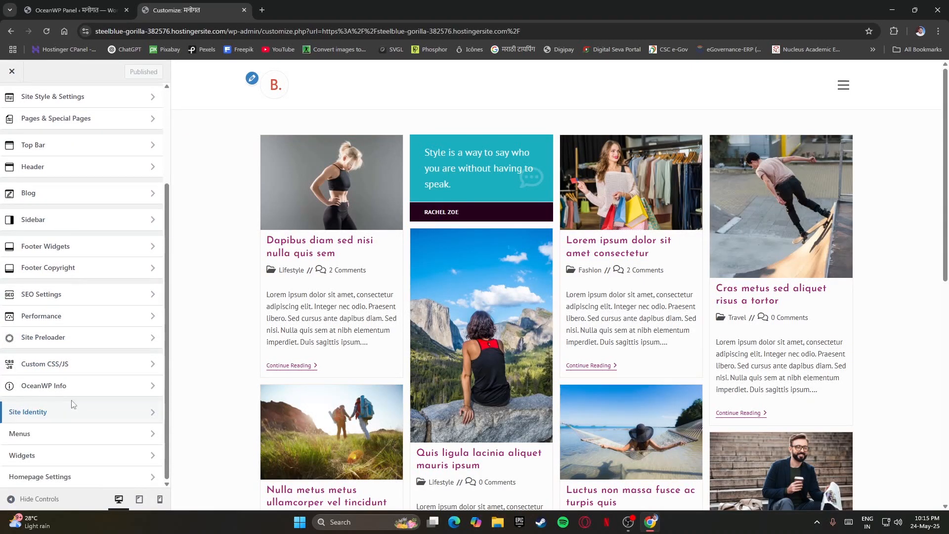
{"action": "scroll", "coordinate": [148, 243], "scroll_direction": "up", "scroll_amount": 3}
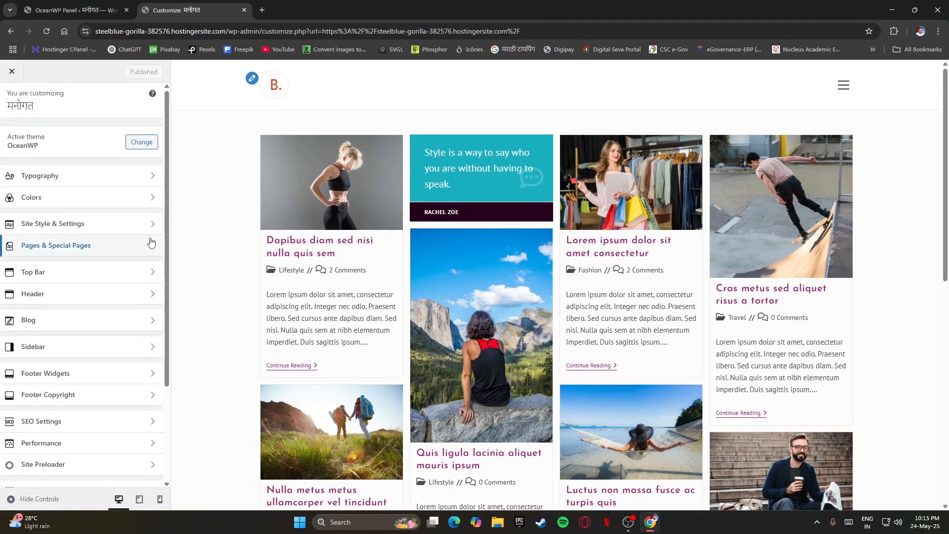
{"action": "left_click", "coordinate": [69, 177]}
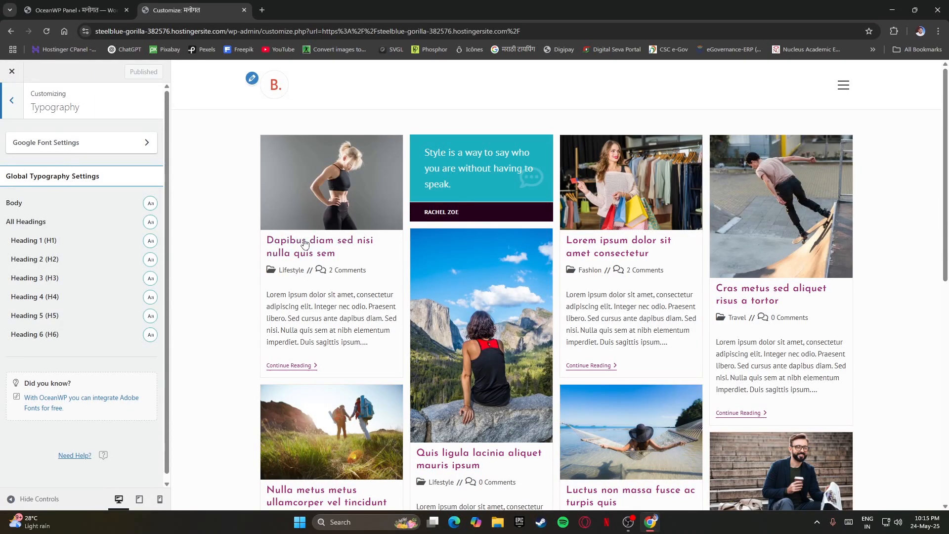
{"action": "left_click_drag", "start_coordinate": [266, 295], "coordinate": [359, 355]}
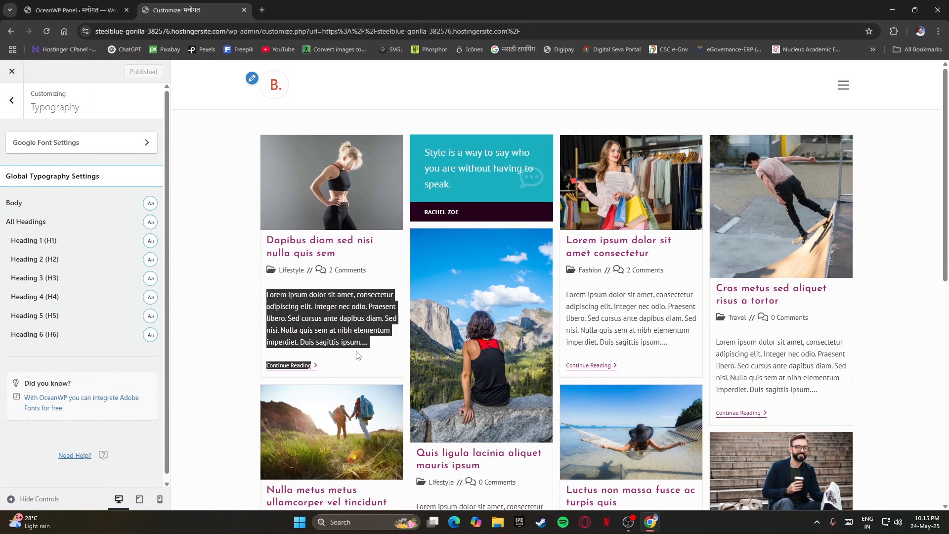
{"action": "left_click", "coordinate": [234, 287]}
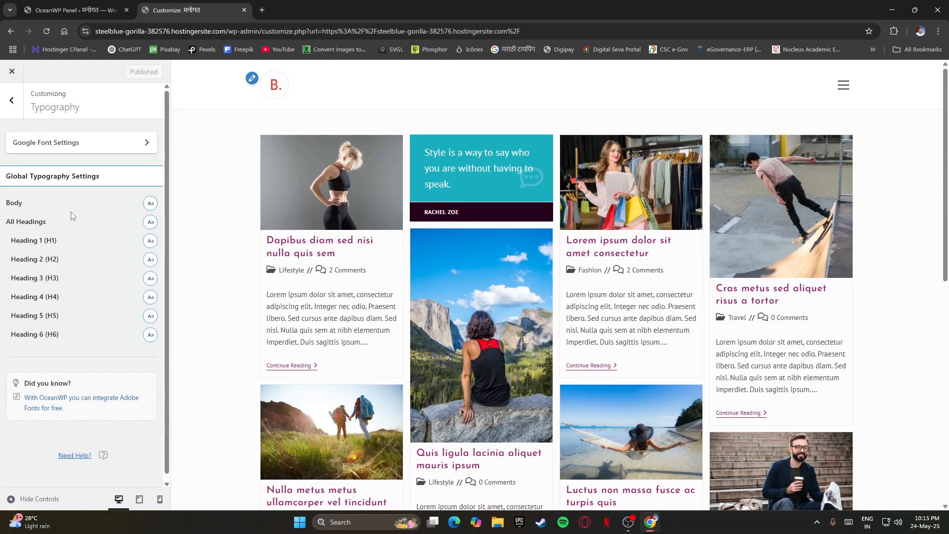
{"action": "left_click_drag", "start_coordinate": [266, 295], "coordinate": [370, 344]}
{"action": "left_click_drag", "start_coordinate": [252, 237], "coordinate": [374, 257]}
{"action": "left_click", "coordinate": [374, 258]}
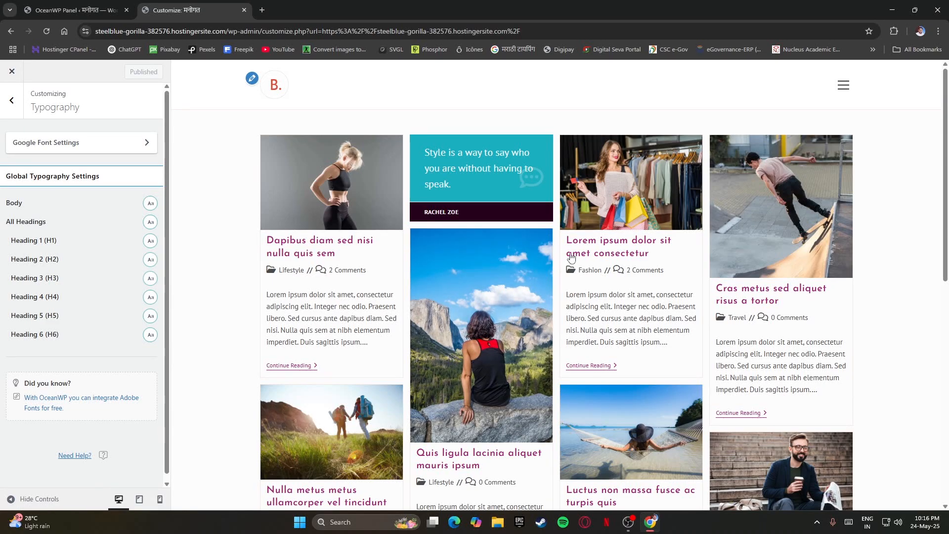
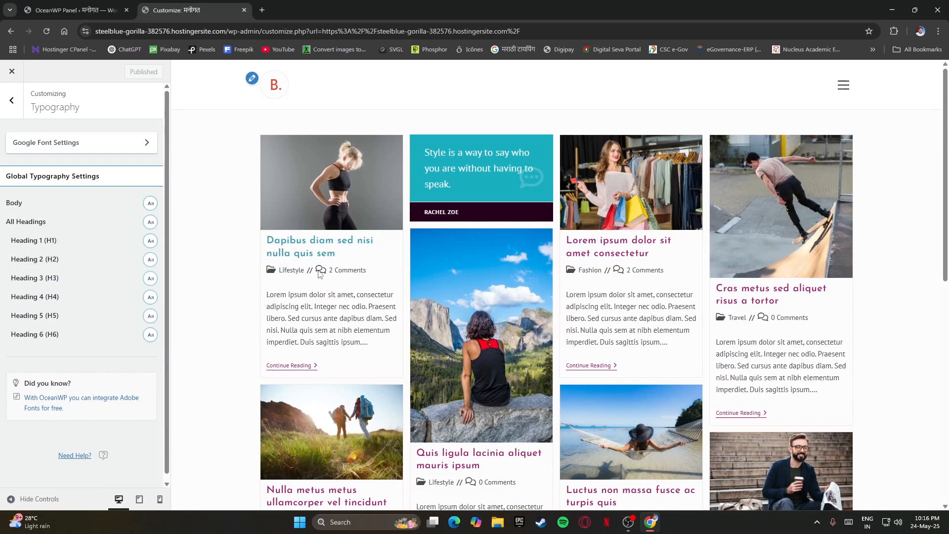
Set the global Body typography's font family to Syne
{"action": "left_click", "coordinate": [149, 204]}
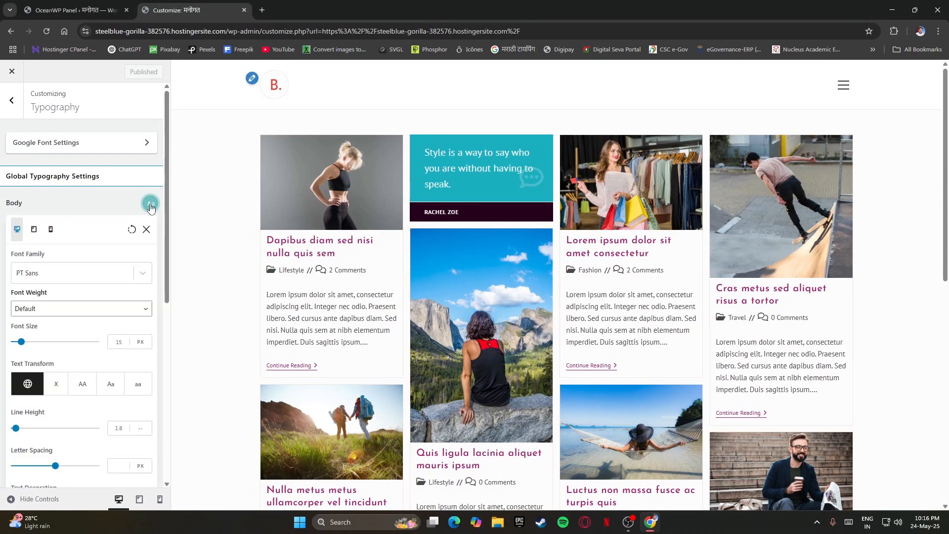
{"action": "left_click", "coordinate": [47, 273]}
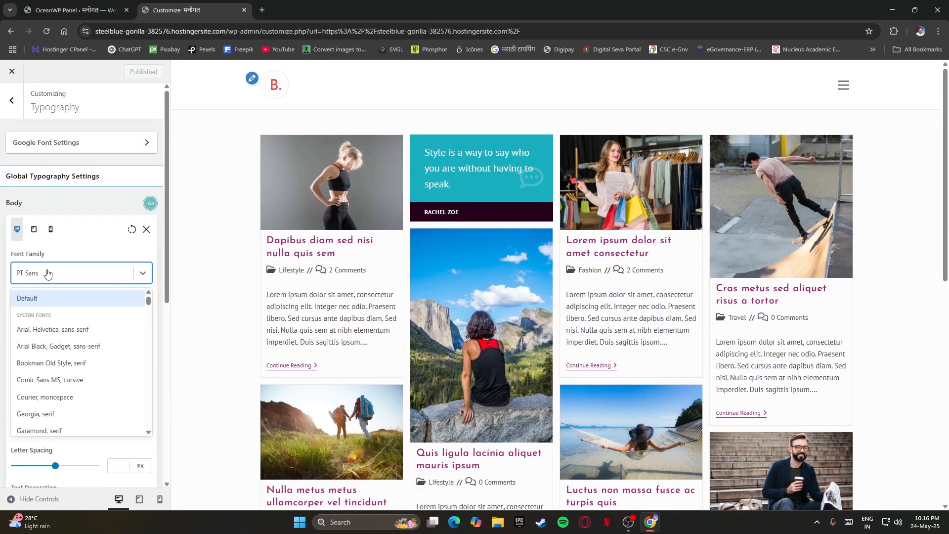
{"action": "type", "text": "syne"}
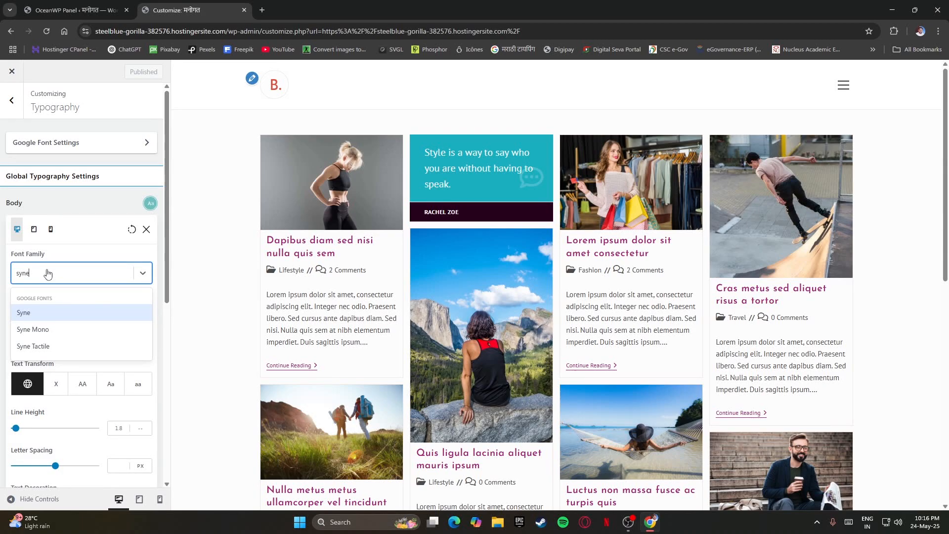
{"action": "key", "text": "Return"}
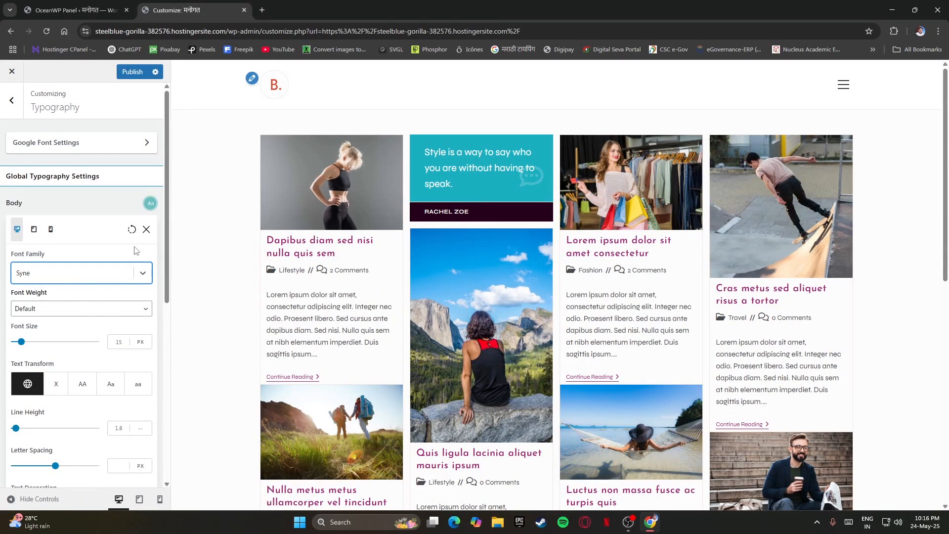
{"action": "left_click", "coordinate": [146, 230]}
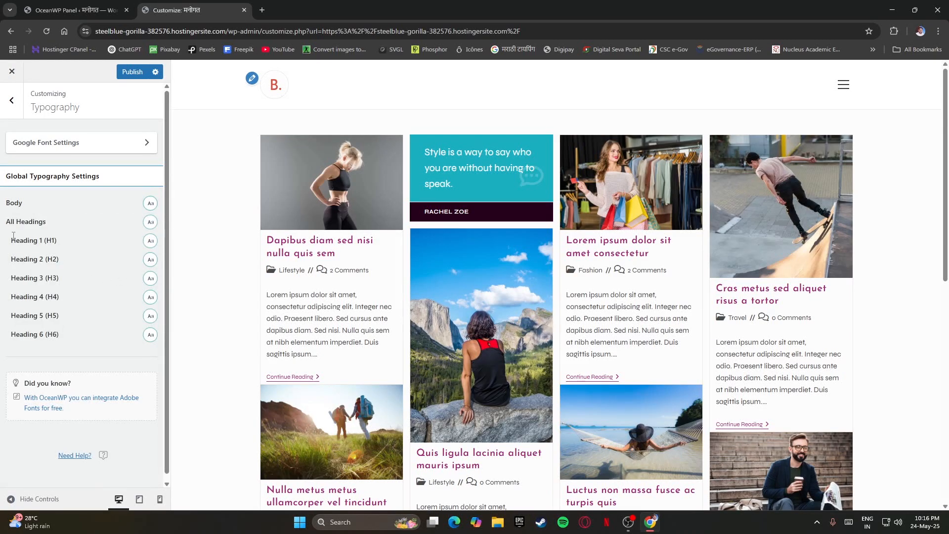
Set the All Headings font family to Syne and publish the typography changes
{"action": "left_click", "coordinate": [150, 222]}
{"action": "left_click", "coordinate": [64, 296]}
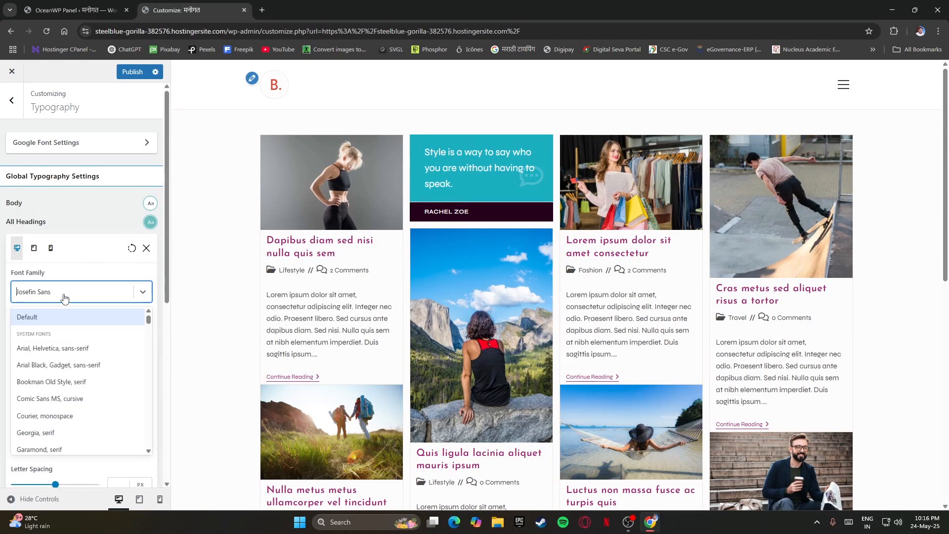
{"action": "type", "text": "syne"}
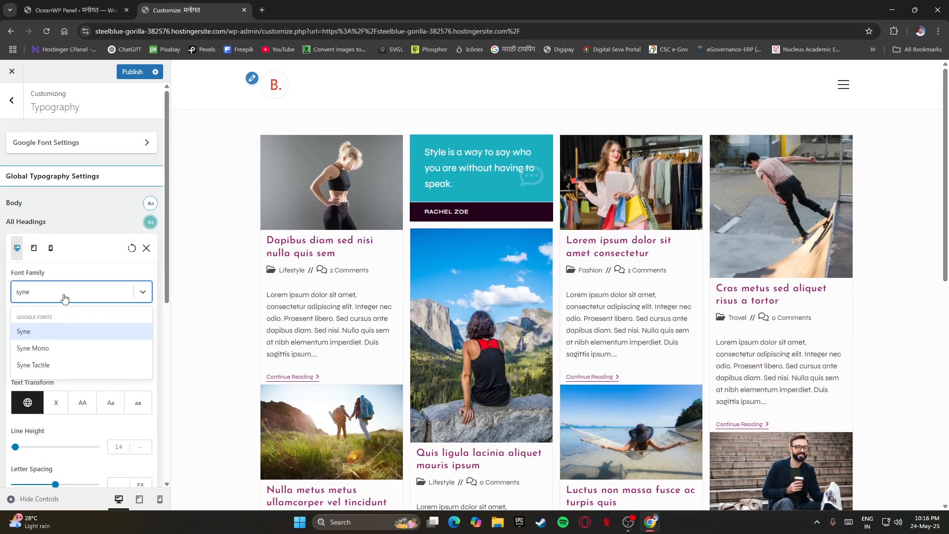
{"action": "key", "text": "Return"}
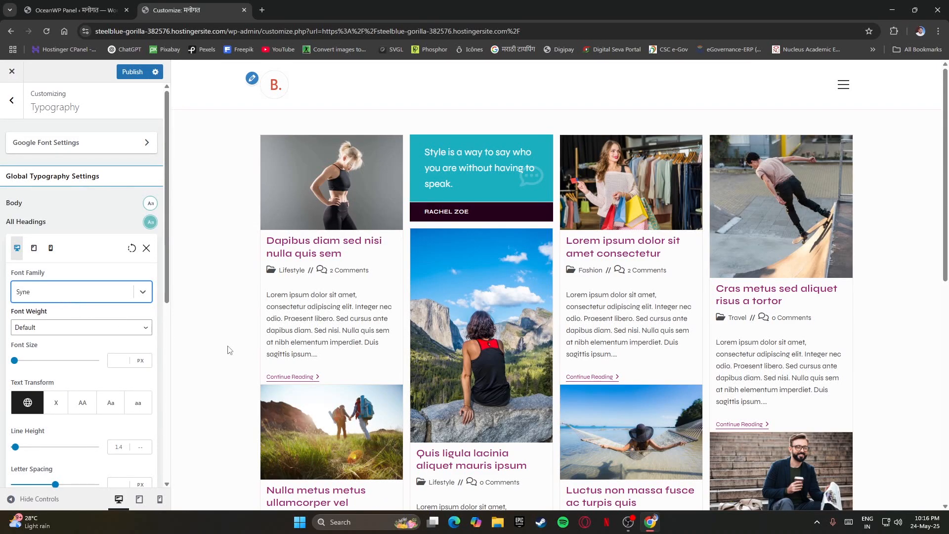
{"action": "left_click_drag", "start_coordinate": [268, 297], "coordinate": [342, 353]}
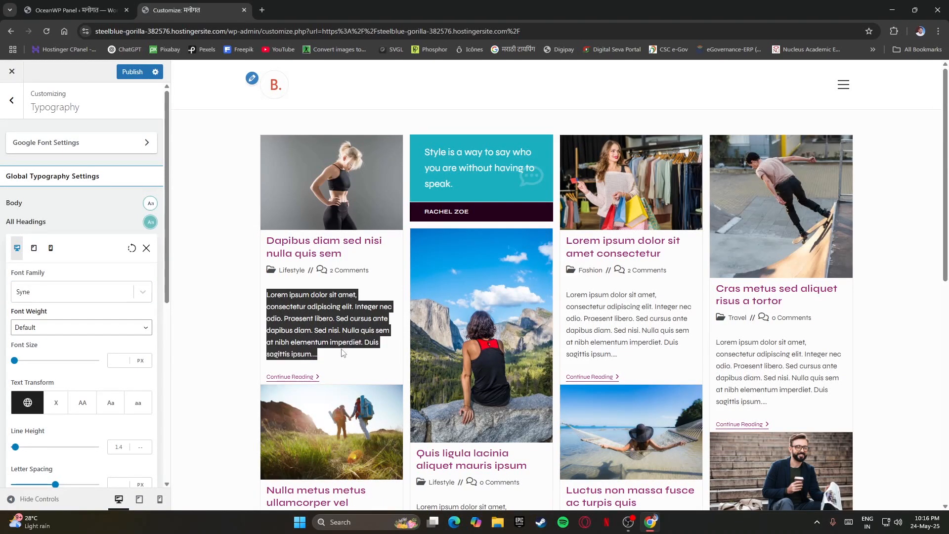
{"action": "left_click", "coordinate": [919, 309]}
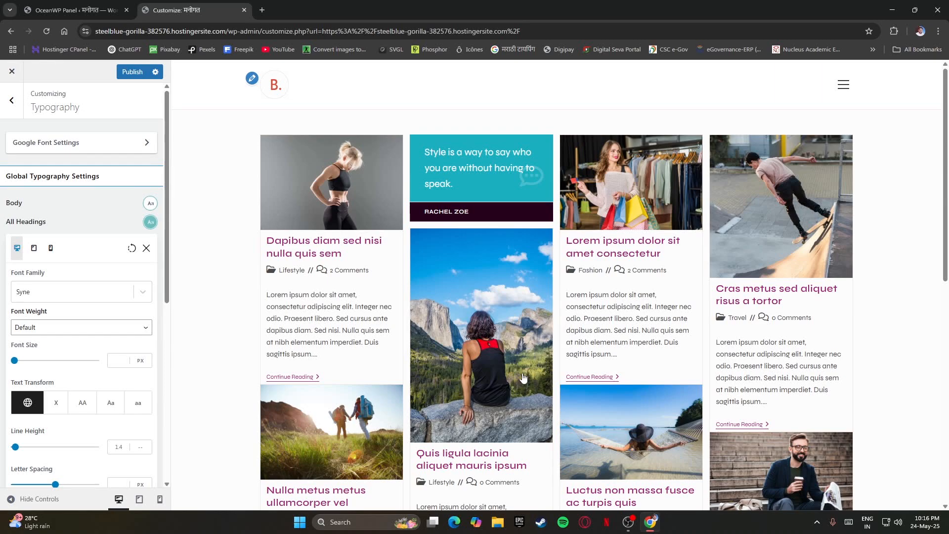
{"action": "left_click", "coordinate": [148, 249]}
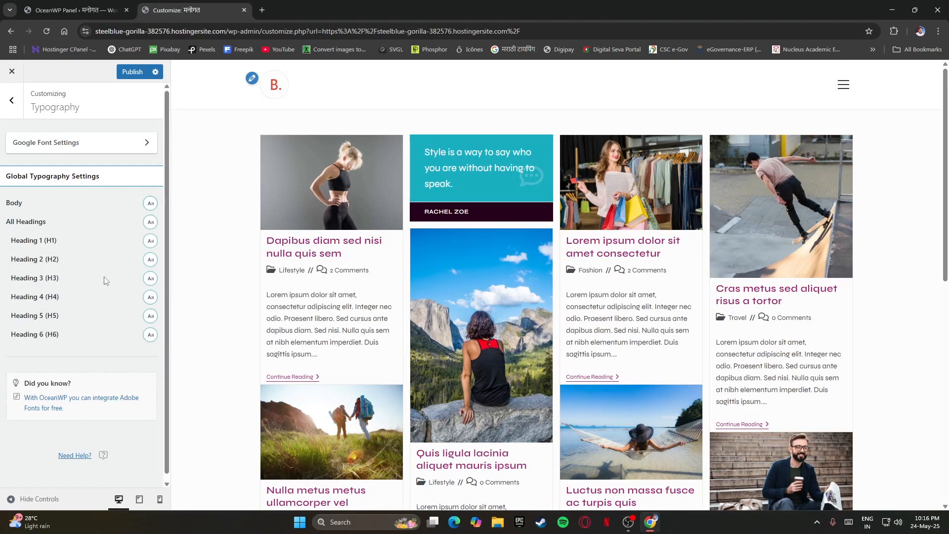
{"action": "left_click", "coordinate": [126, 75]}
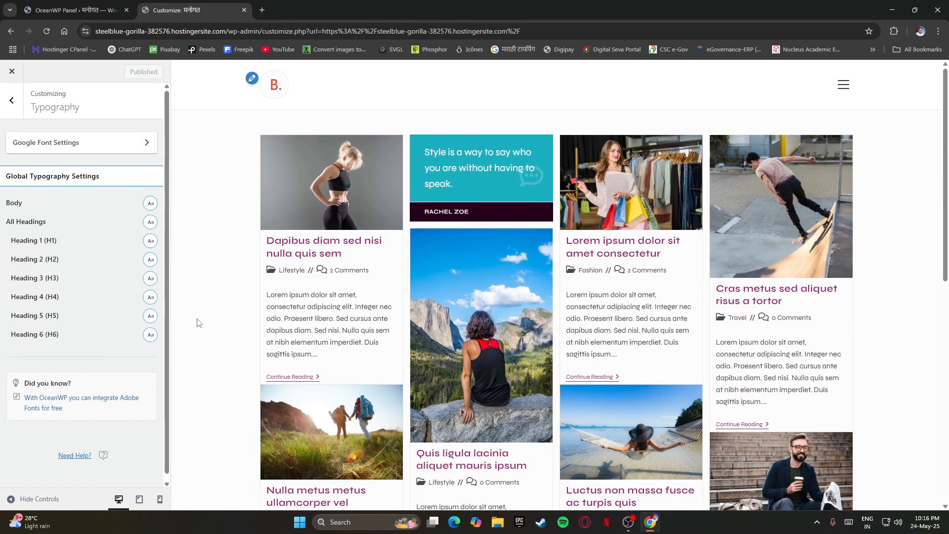
Open the customizer's Colors settings and check where the primary color appears in the post grid preview
{"action": "left_click", "coordinate": [11, 100]}
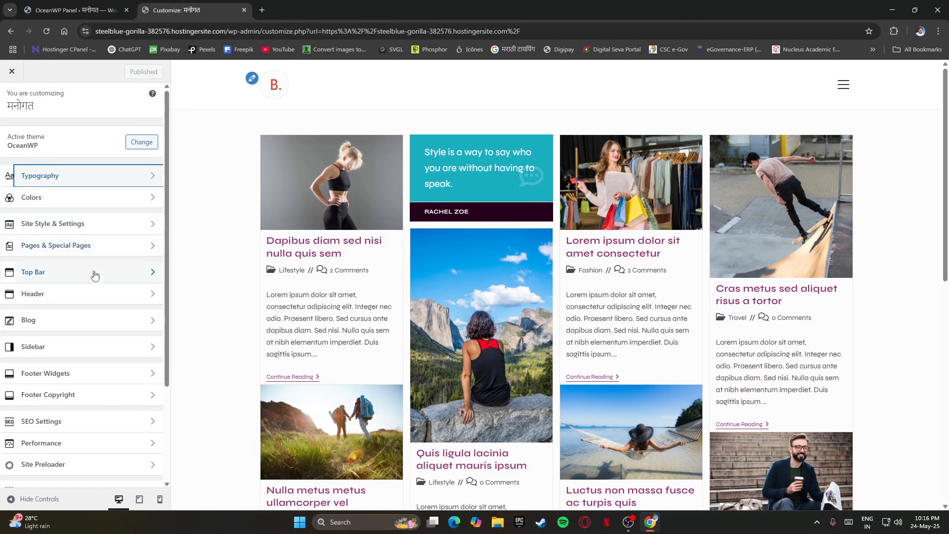
{"action": "left_click", "coordinate": [37, 197]}
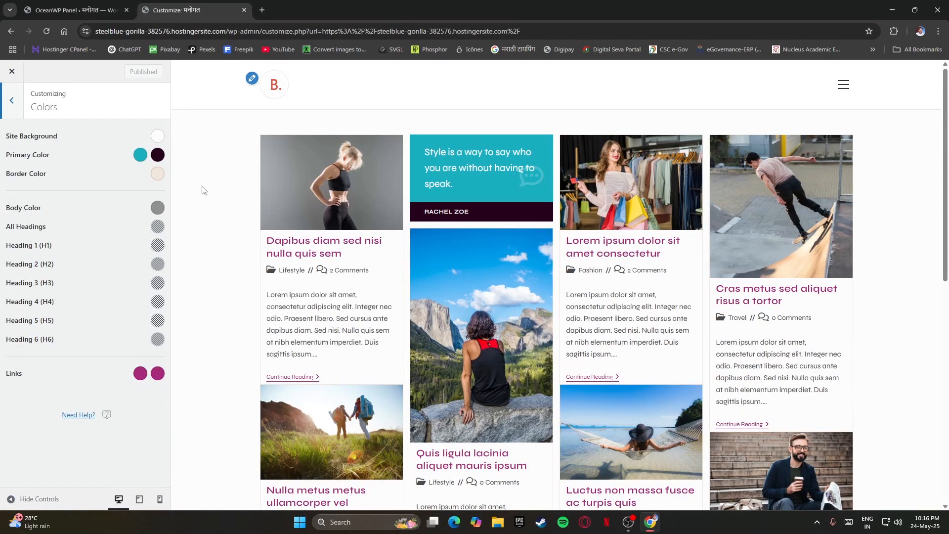
{"action": "left_click", "coordinate": [139, 155]}
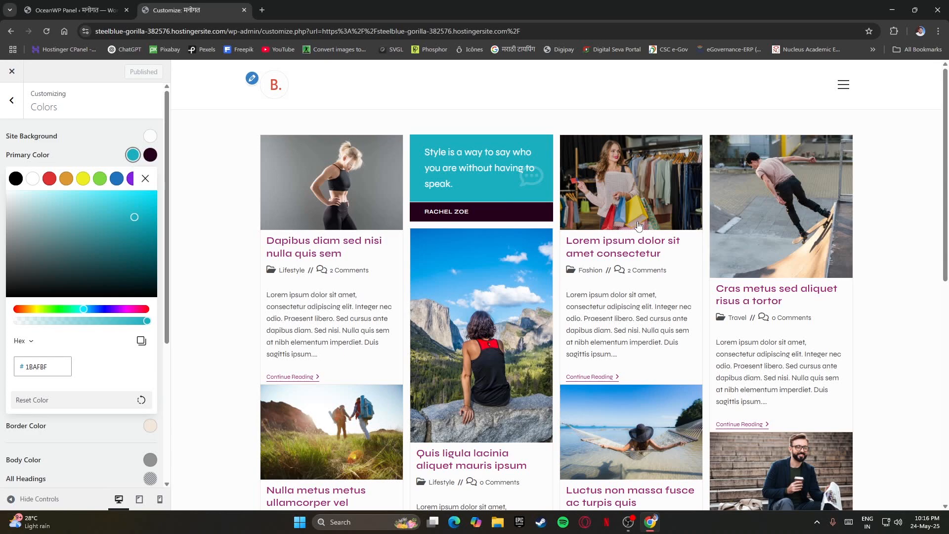
{"action": "scroll", "coordinate": [638, 225], "scroll_direction": "down", "scroll_amount": 3}
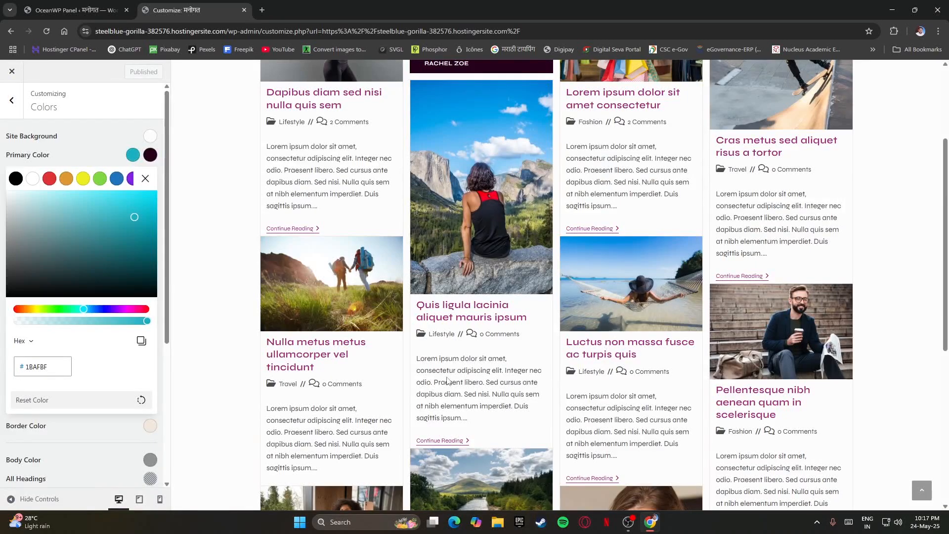
{"action": "scroll", "coordinate": [202, 192], "scroll_direction": "up", "scroll_amount": 3}
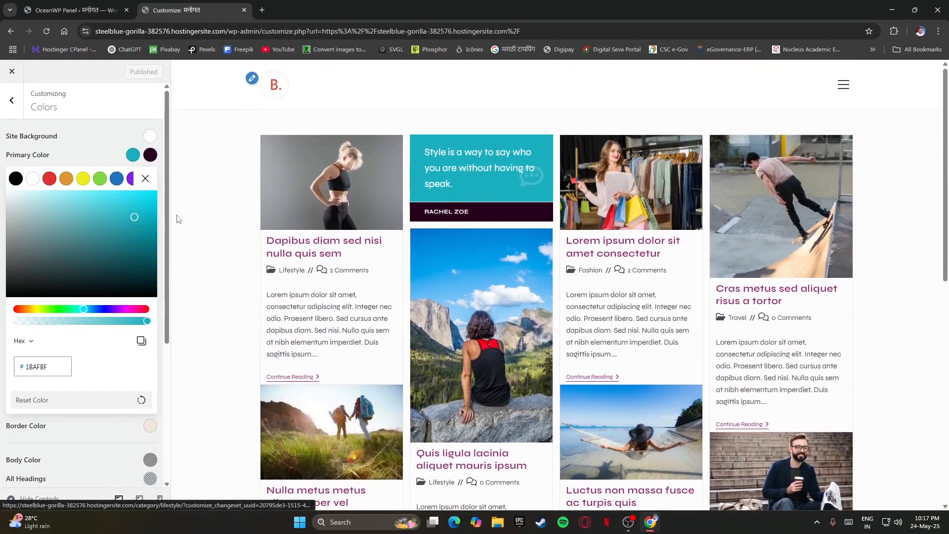
{"action": "left_click", "coordinate": [146, 178]}
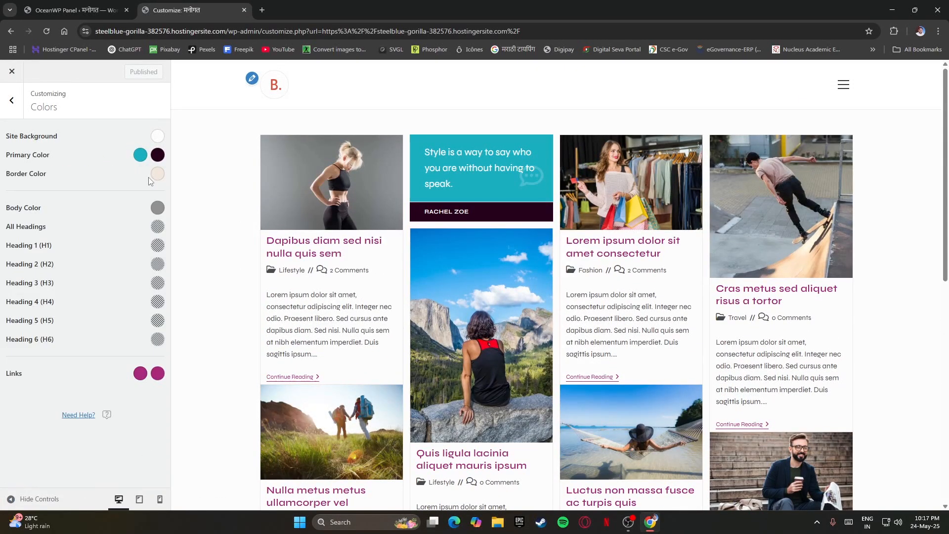
Try red as the primary color, set it to blue 1E73BE instead, and publish the change
{"action": "left_click", "coordinate": [141, 155]}
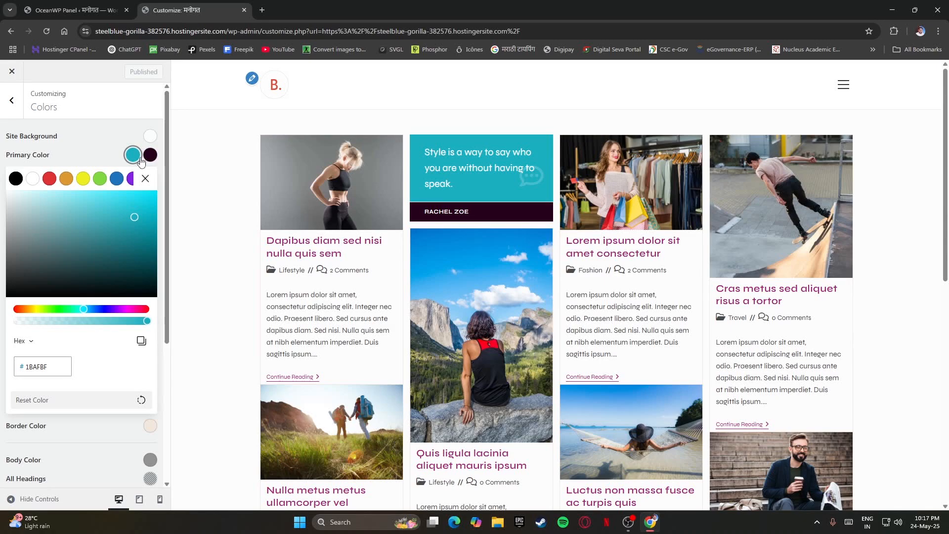
{"action": "left_click", "coordinate": [49, 179]}
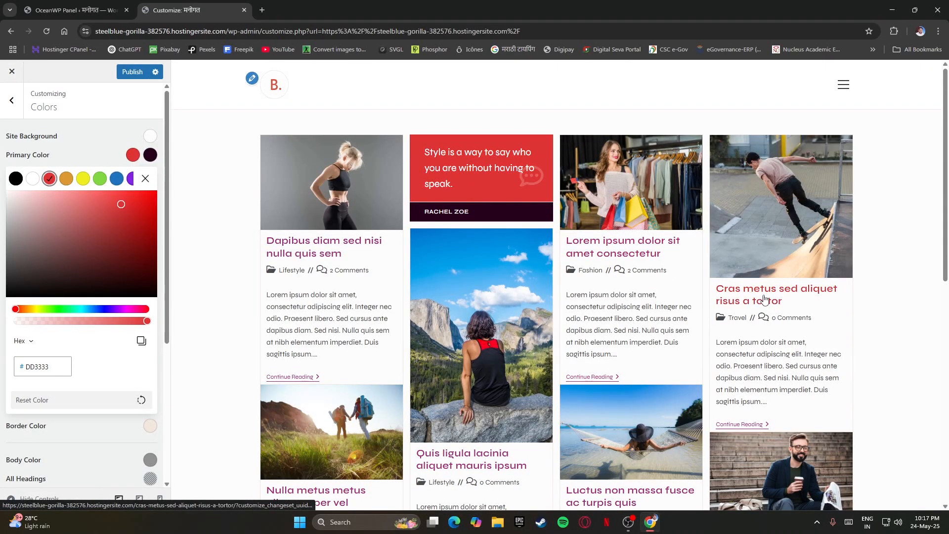
{"action": "left_click", "coordinate": [117, 179]}
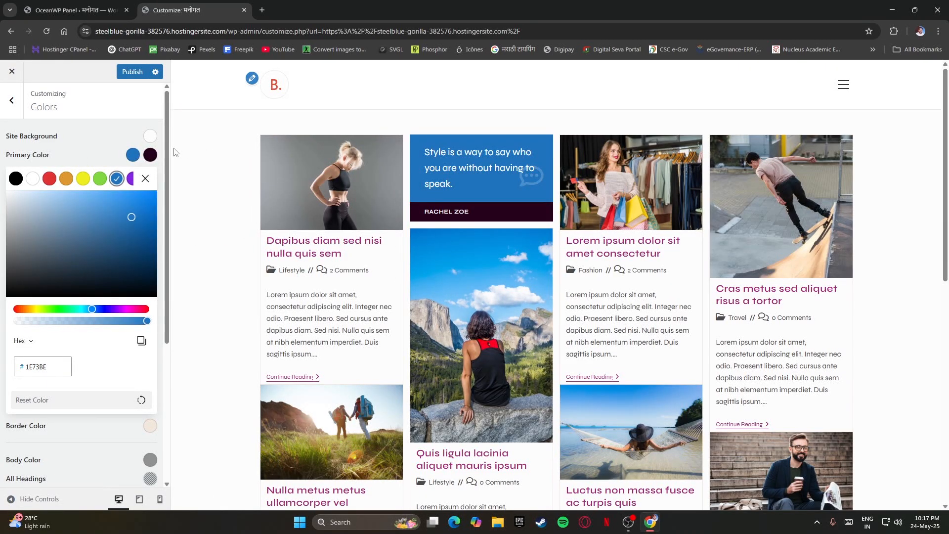
{"action": "left_click", "coordinate": [146, 180]}
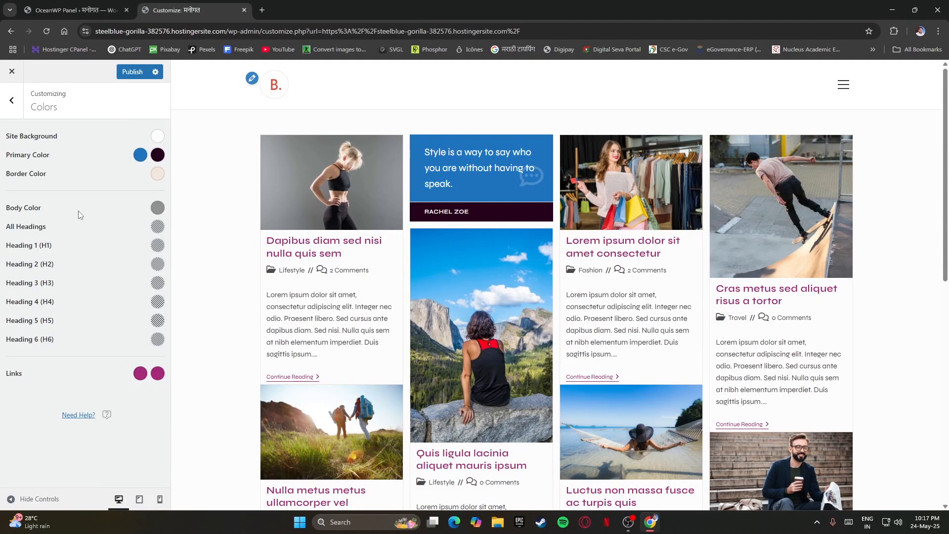
{"action": "left_click", "coordinate": [130, 72]}
Open the Site Layout settings under Site Style & Settings and review the container width and site background options
{"action": "left_click", "coordinate": [11, 100]}
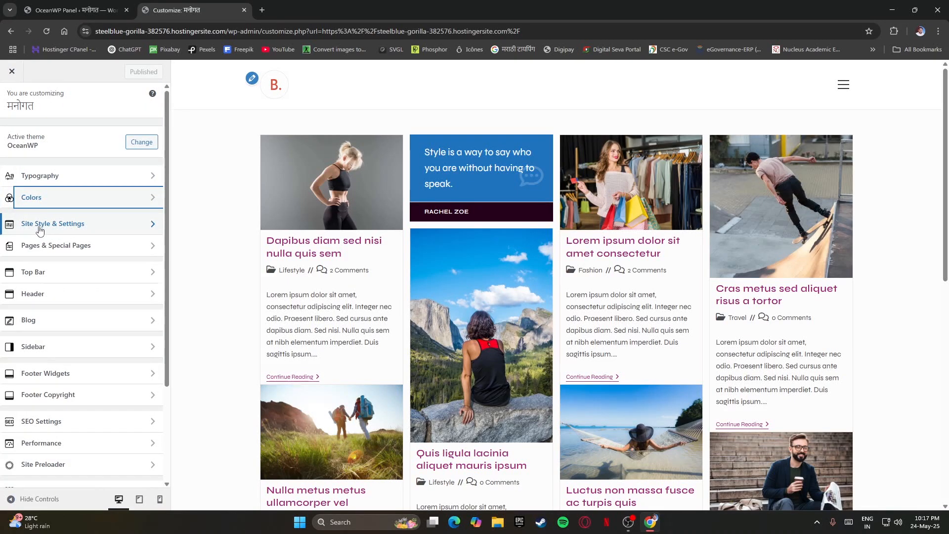
{"action": "left_click", "coordinate": [68, 228]}
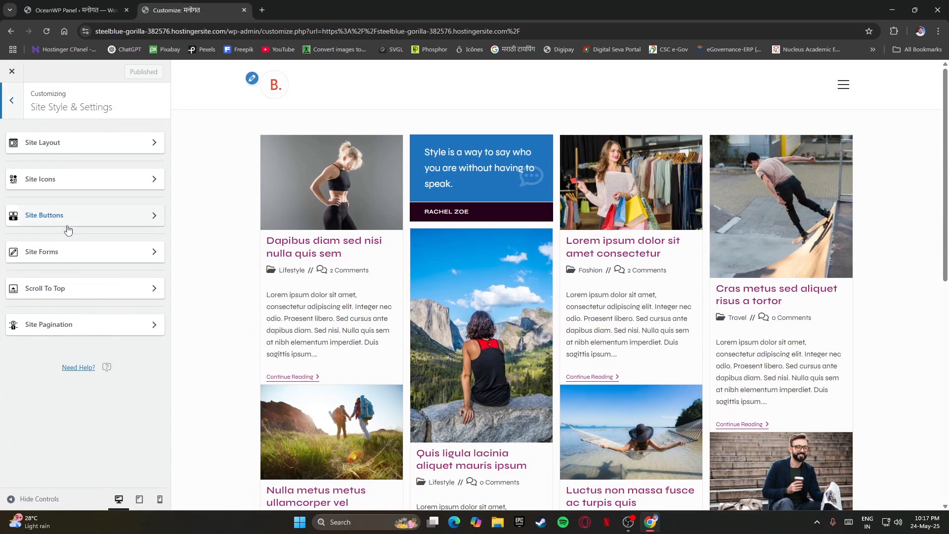
{"action": "scroll", "coordinate": [570, 225], "scroll_direction": "down", "scroll_amount": 10}
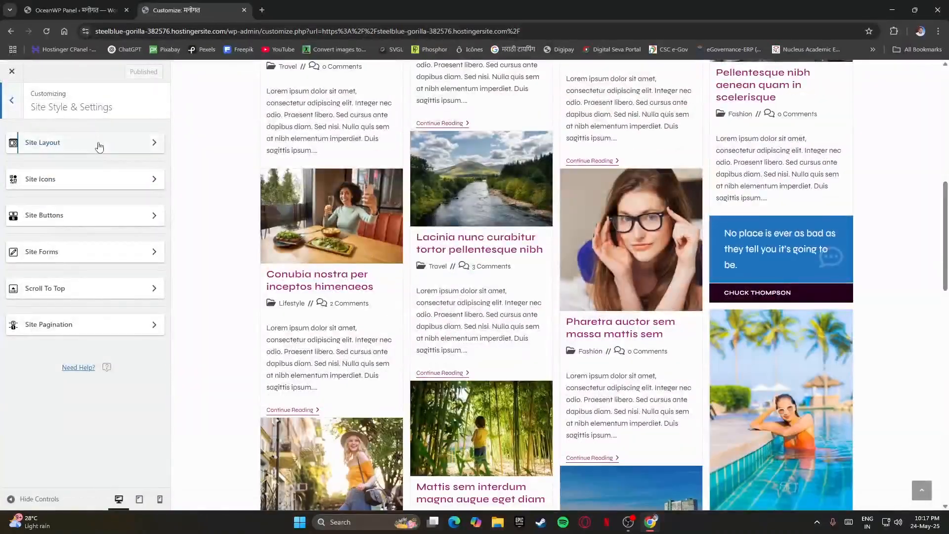
{"action": "left_click", "coordinate": [99, 147]}
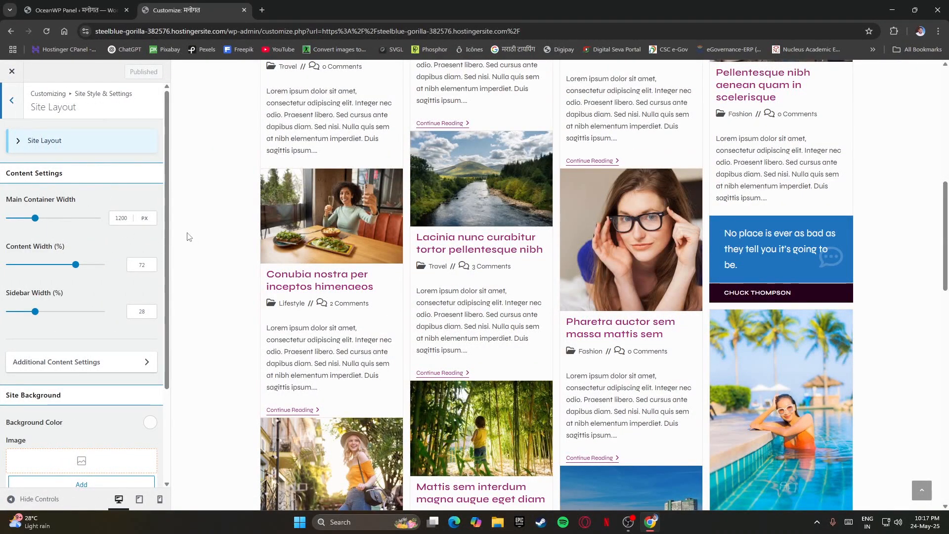
{"action": "left_click_drag", "start_coordinate": [255, 252], "coordinate": [903, 271]}
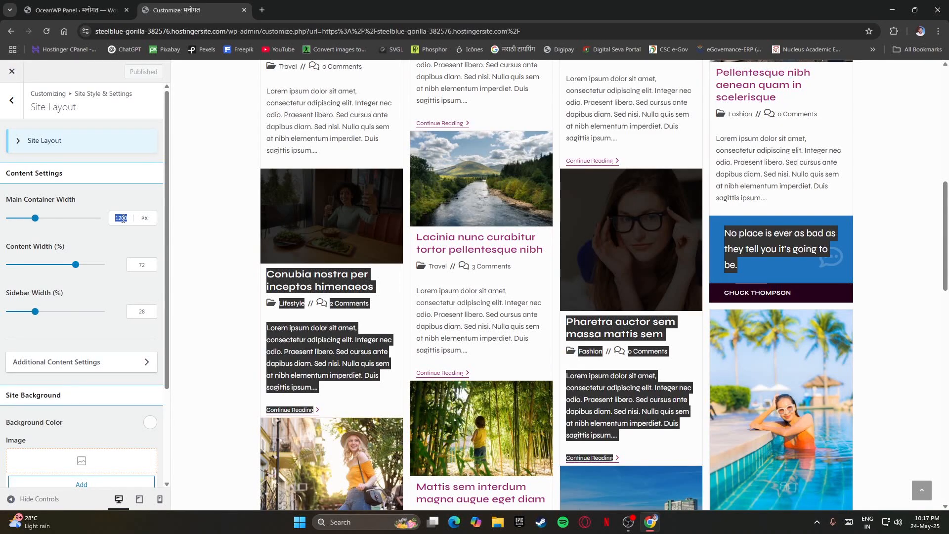
{"action": "left_click", "coordinate": [111, 245]}
{"action": "scroll", "coordinate": [38, 322], "scroll_direction": "down", "scroll_amount": 3}
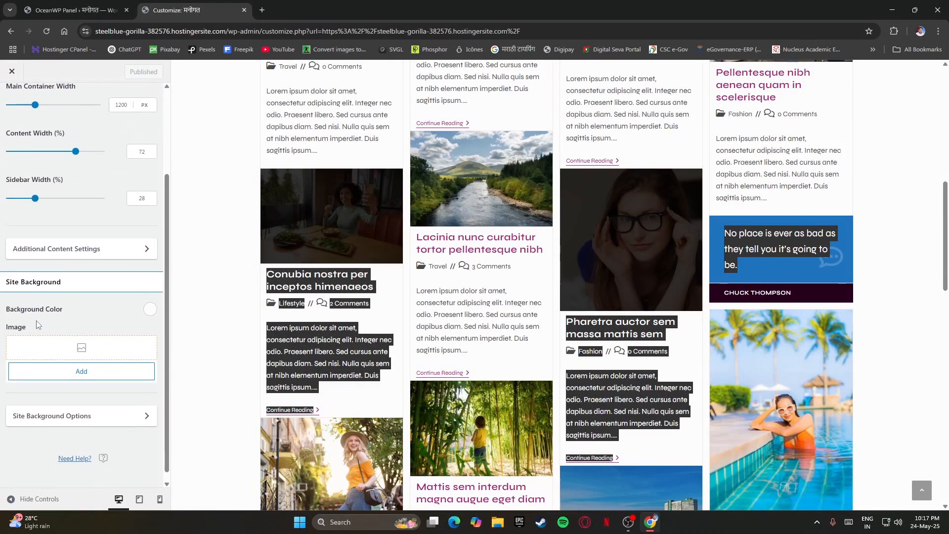
{"action": "triple_click", "coordinate": [219, 298]}
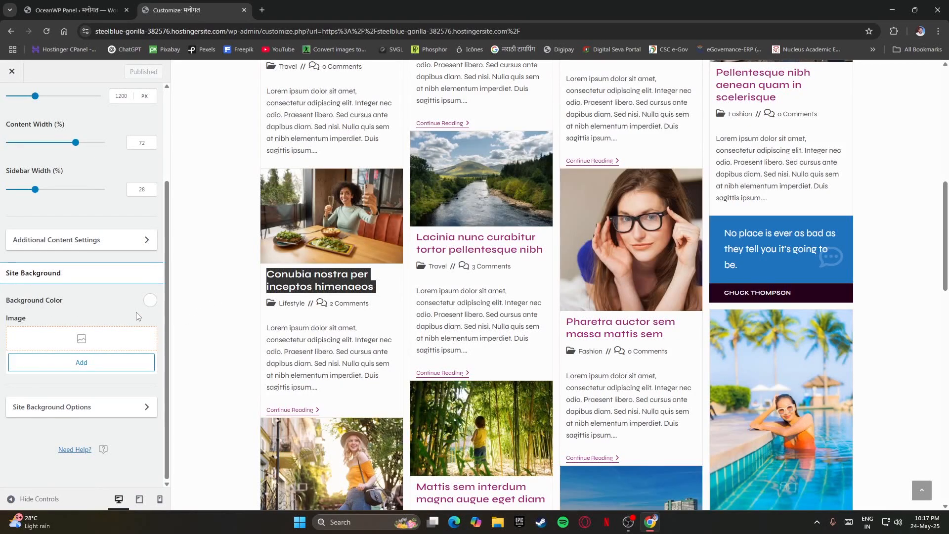
Preview green, yellow, orange and black as site backgrounds, and set the site background color to white
{"action": "left_click", "coordinate": [151, 302]}
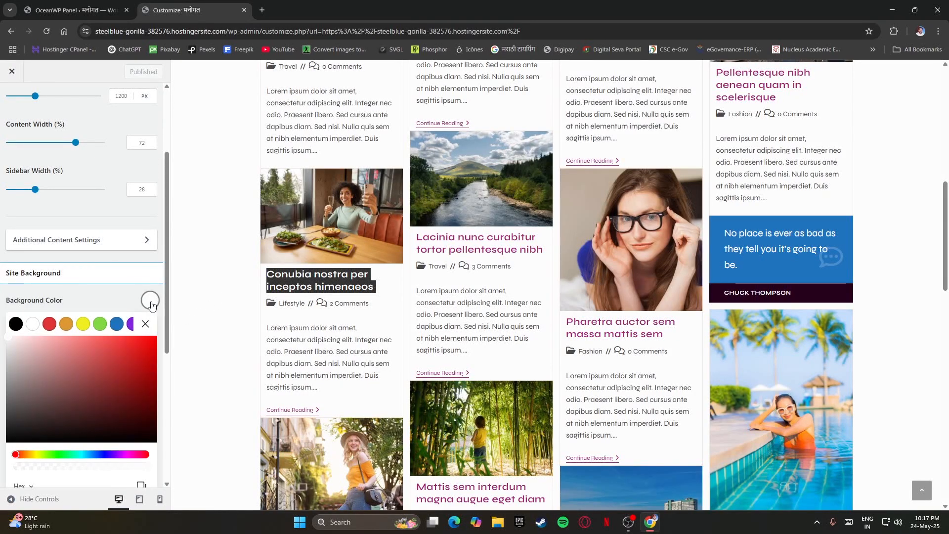
{"action": "left_click", "coordinate": [99, 324]}
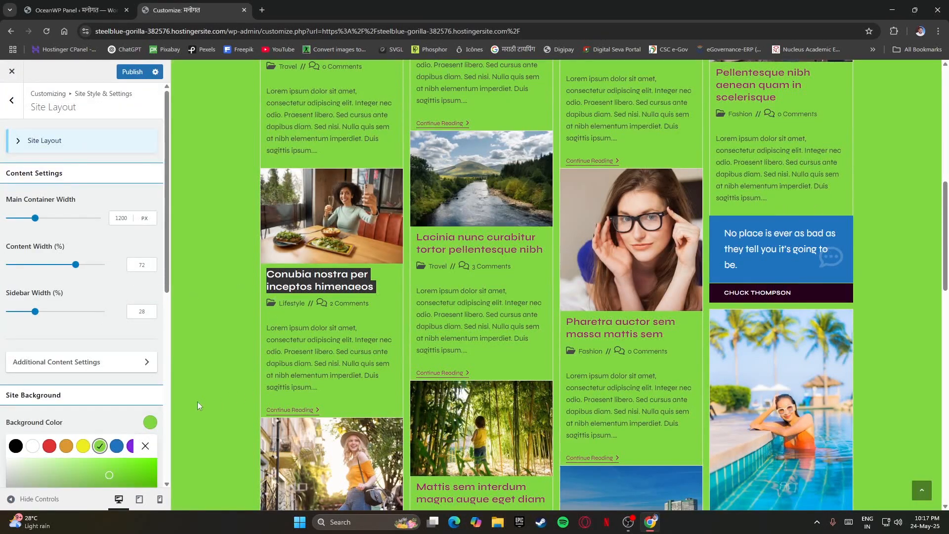
{"action": "left_click", "coordinate": [81, 448]}
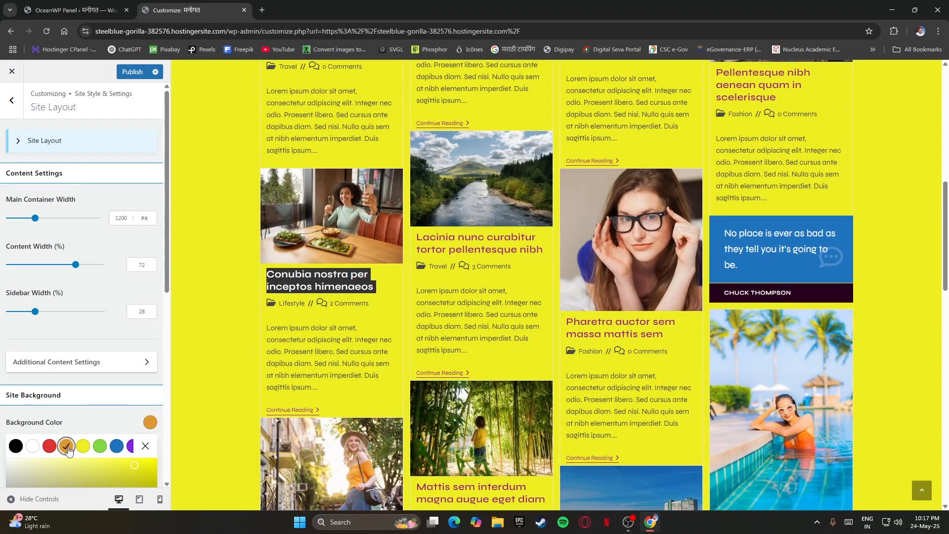
{"action": "left_click", "coordinate": [66, 446]}
{"action": "left_click", "coordinate": [15, 446]}
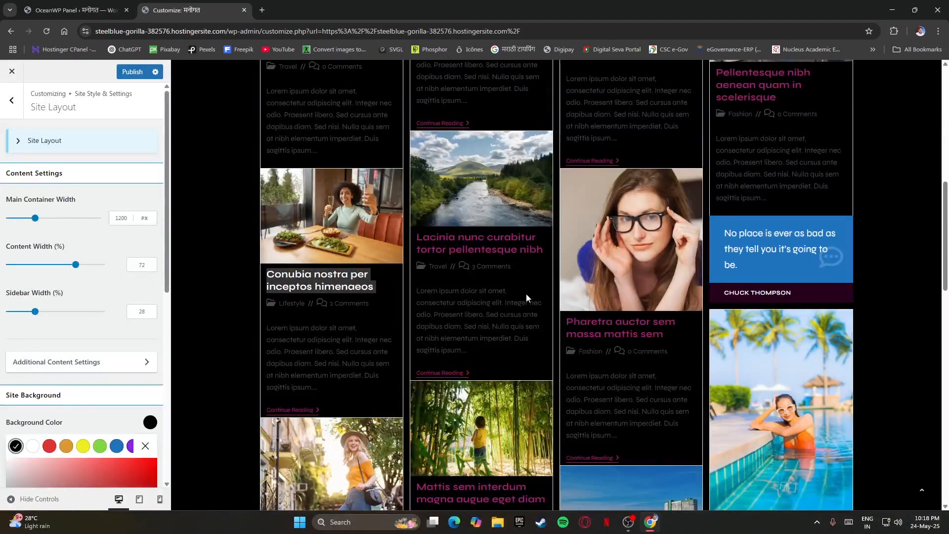
{"action": "scroll", "coordinate": [526, 293], "scroll_direction": "down", "scroll_amount": 2}
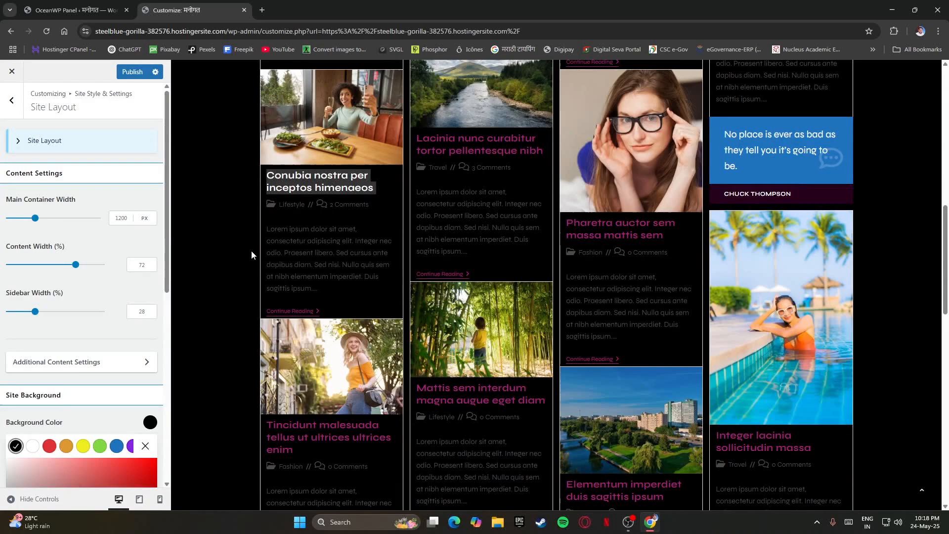
{"action": "scroll", "coordinate": [588, 266], "scroll_direction": "up", "scroll_amount": 8}
{"action": "scroll", "coordinate": [588, 263], "scroll_direction": "up", "scroll_amount": 3}
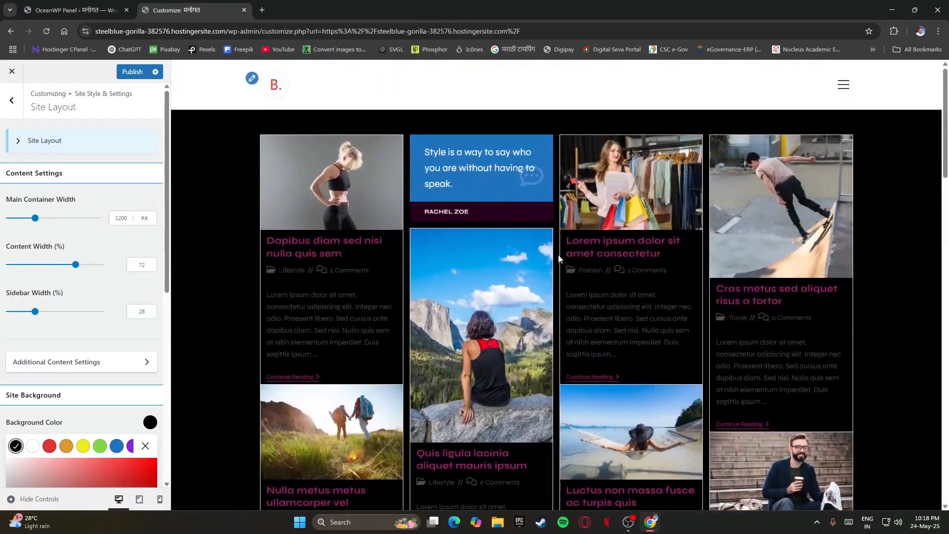
{"action": "left_click", "coordinate": [33, 447]}
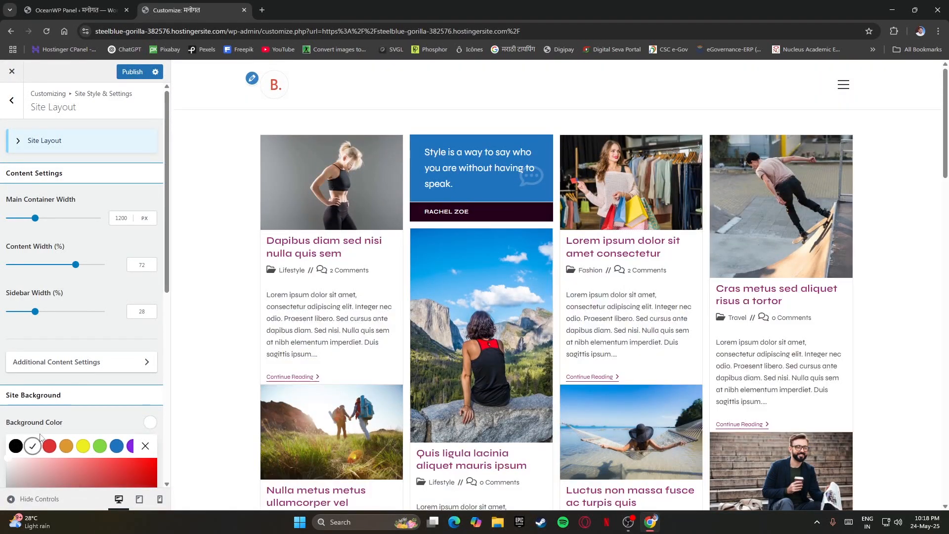
{"action": "left_click", "coordinate": [144, 447]}
{"action": "scroll", "coordinate": [101, 331], "scroll_direction": "down", "scroll_amount": 3}
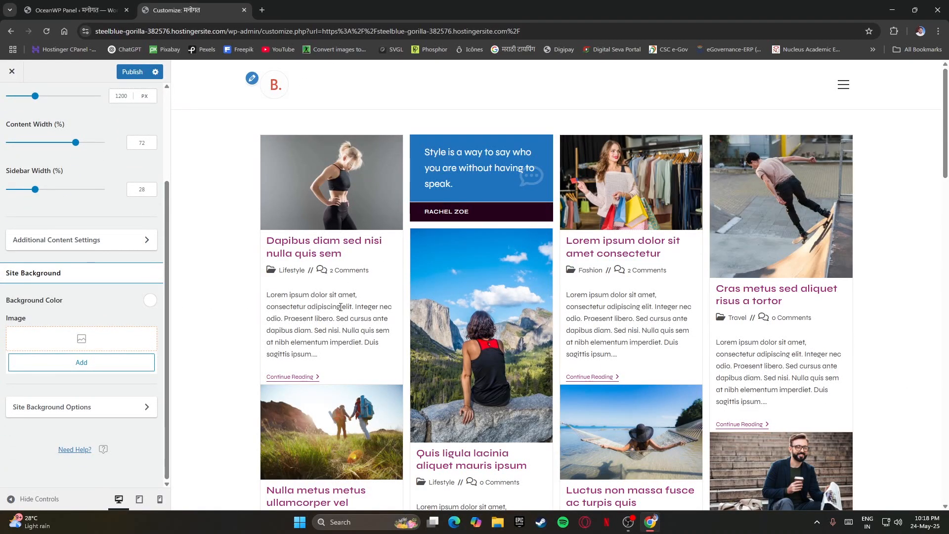
Add the mountain lake photo blog-22.jpg from the media library as the site background image
{"action": "left_click", "coordinate": [69, 361]}
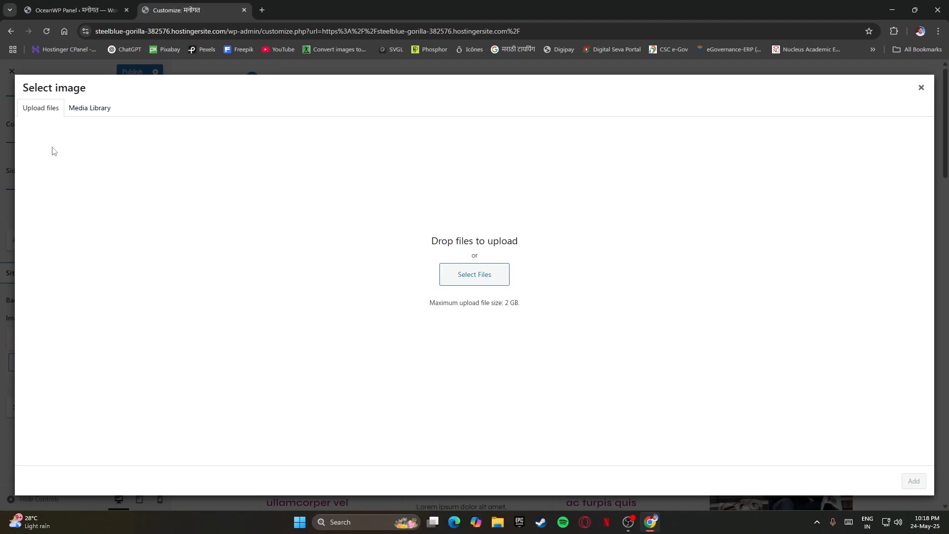
{"action": "left_click", "coordinate": [919, 89]}
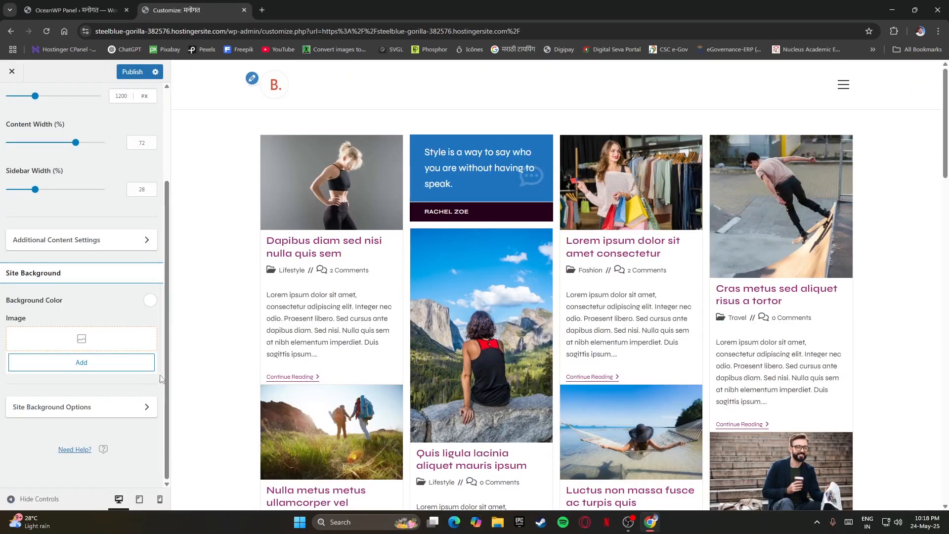
{"action": "left_click", "coordinate": [86, 340]}
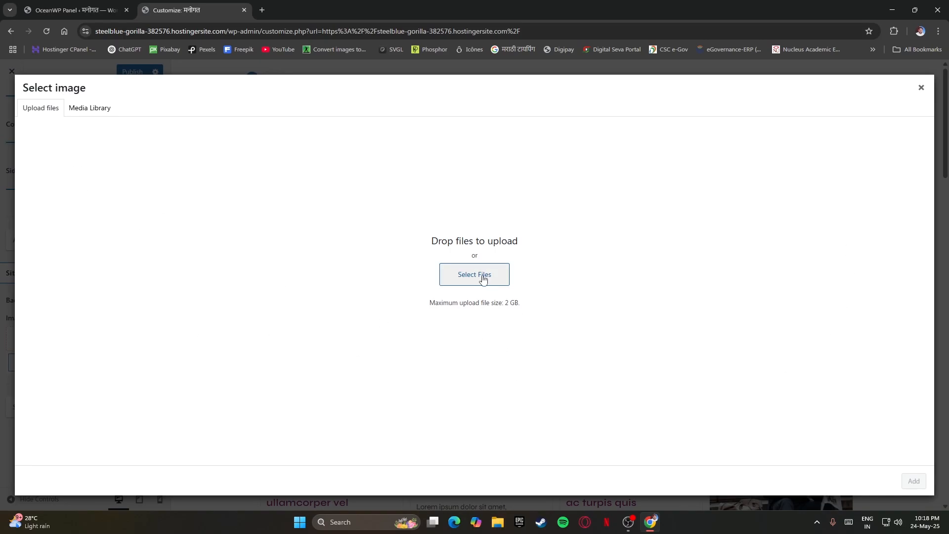
{"action": "left_click", "coordinate": [105, 112]}
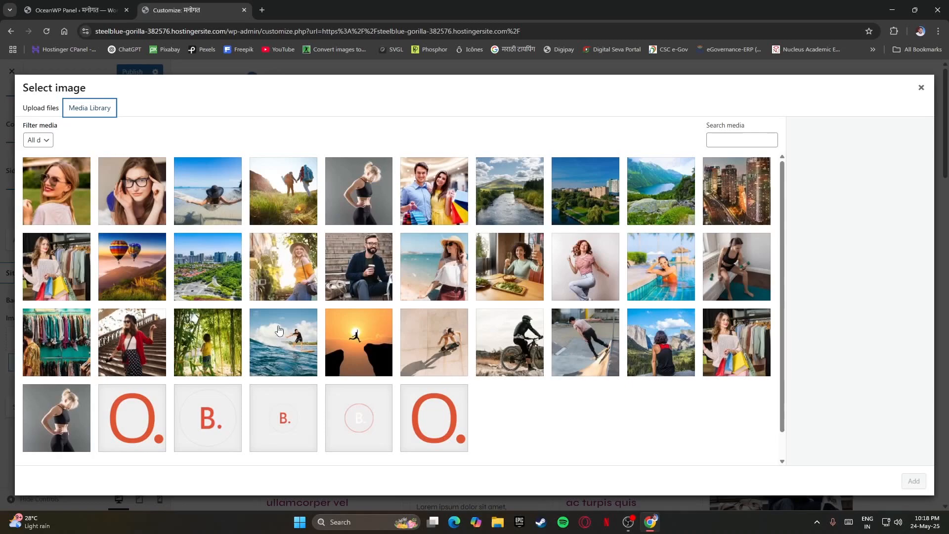
{"action": "scroll", "coordinate": [278, 330], "scroll_direction": "down", "scroll_amount": 1}
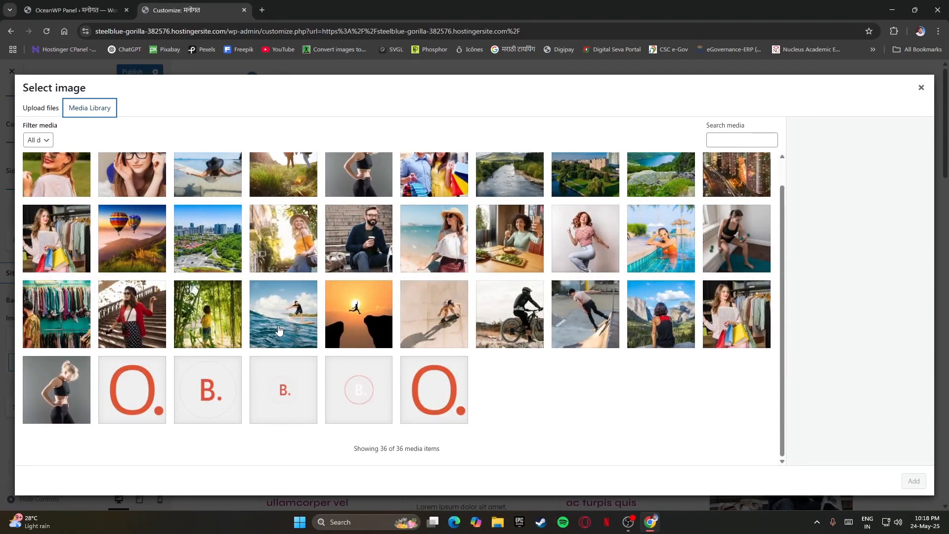
{"action": "scroll", "coordinate": [281, 330], "scroll_direction": "up", "scroll_amount": 1}
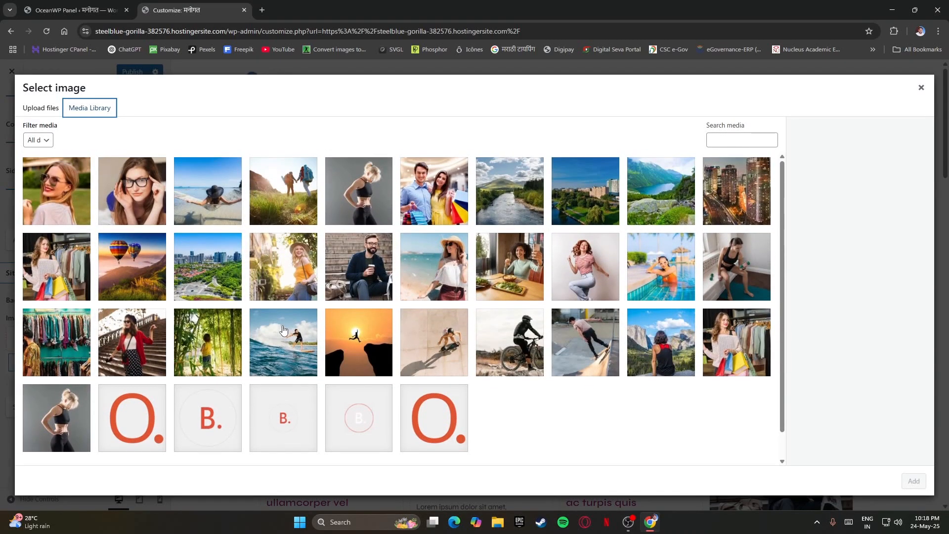
{"action": "left_click", "coordinate": [652, 218]}
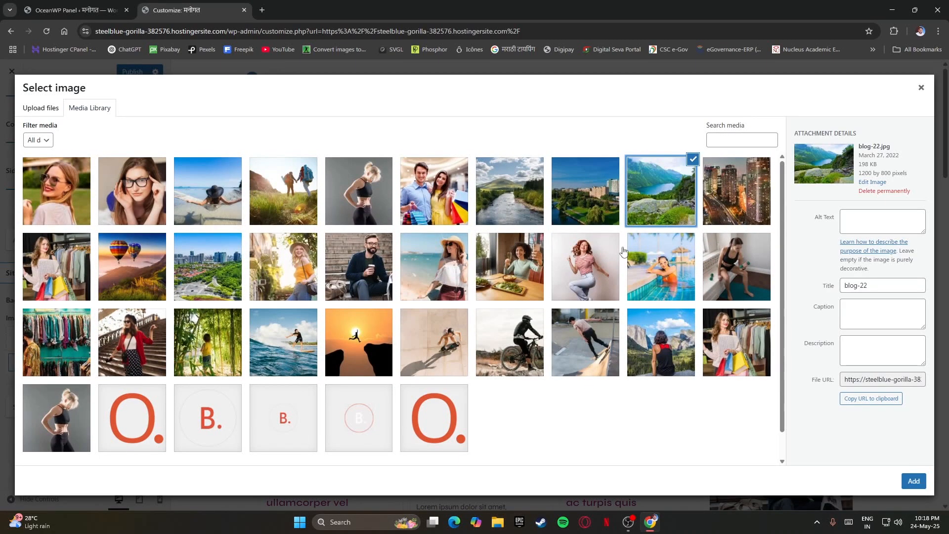
{"action": "left_click", "coordinate": [914, 481]}
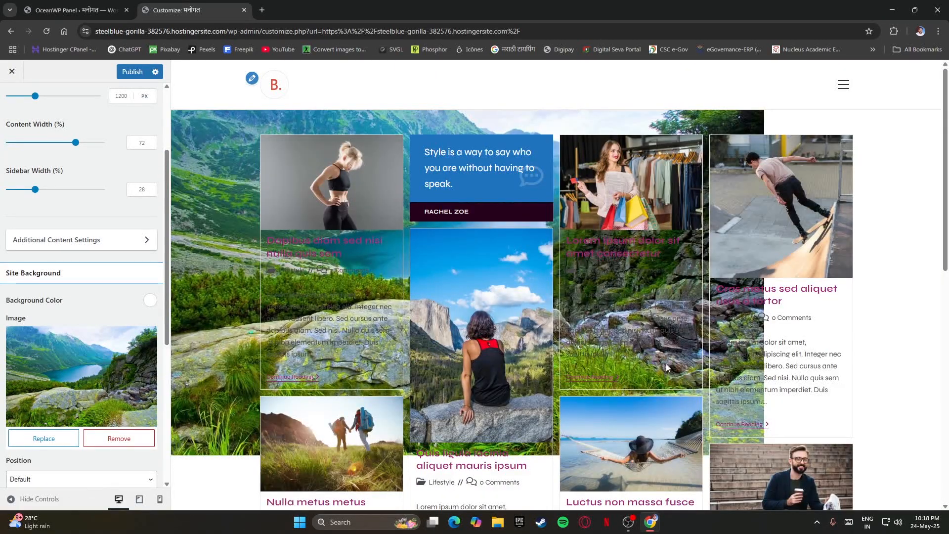
Set the background image's position to Center Center and its repeat option to Default
{"action": "scroll", "coordinate": [666, 363], "scroll_direction": "down", "scroll_amount": 8}
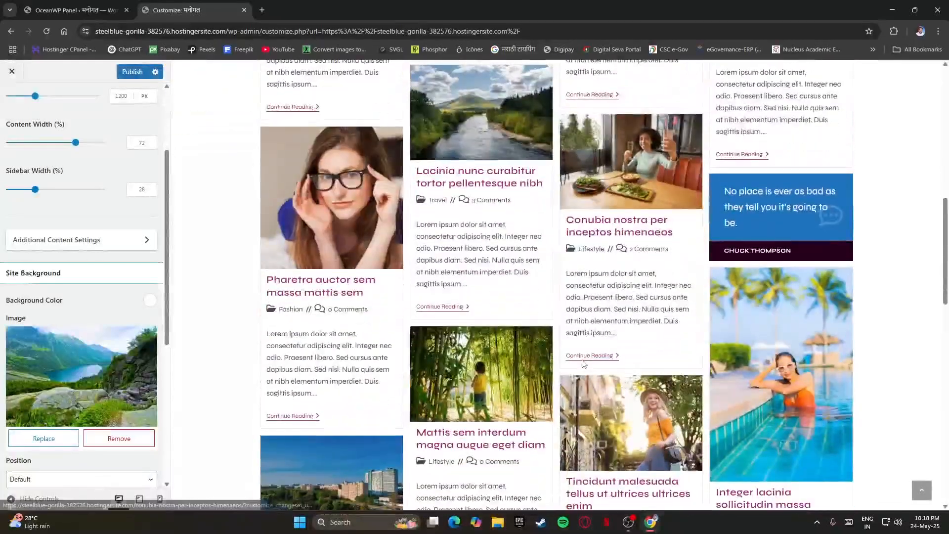
{"action": "scroll", "coordinate": [582, 360], "scroll_direction": "up", "scroll_amount": 11}
{"action": "scroll", "coordinate": [10, 320], "scroll_direction": "down", "scroll_amount": 2}
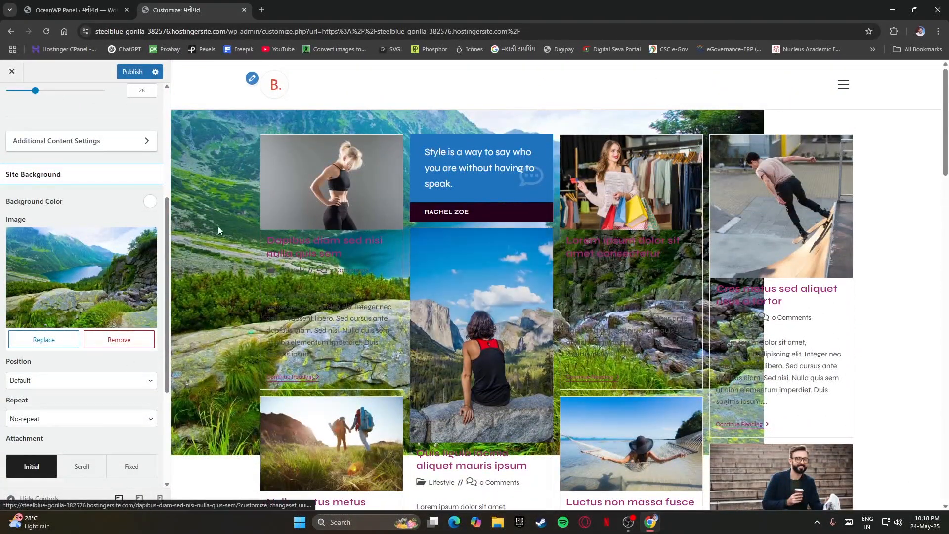
{"action": "scroll", "coordinate": [939, 297], "scroll_direction": "down", "scroll_amount": 8}
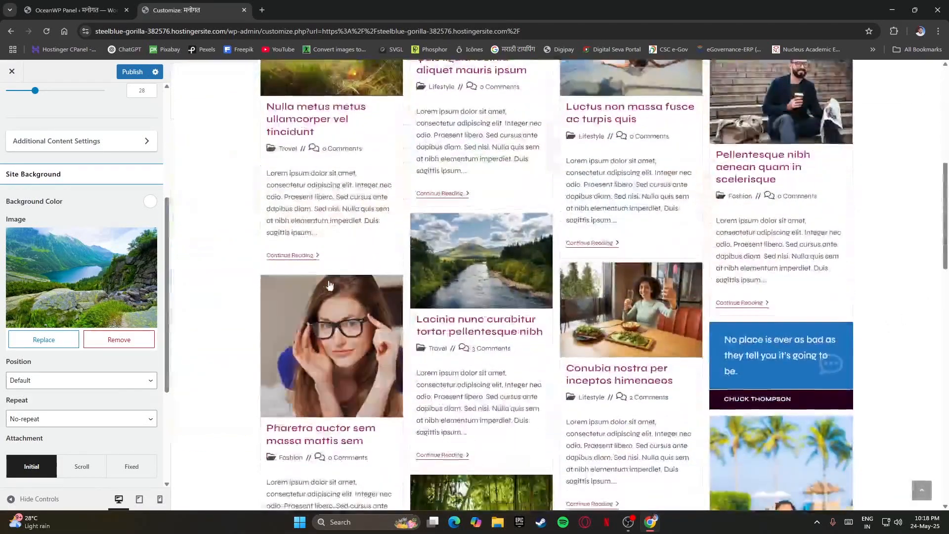
{"action": "left_click", "coordinate": [86, 383]}
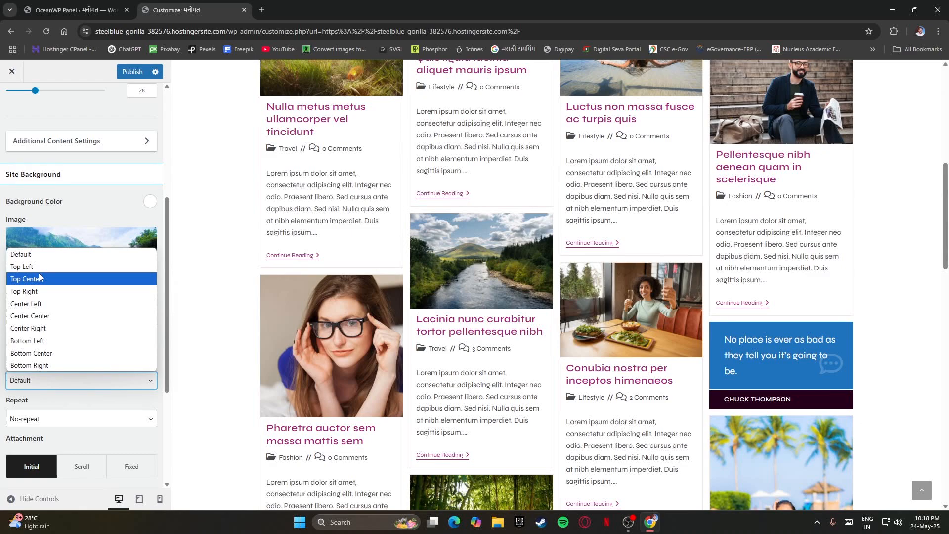
{"action": "left_click", "coordinate": [30, 316]}
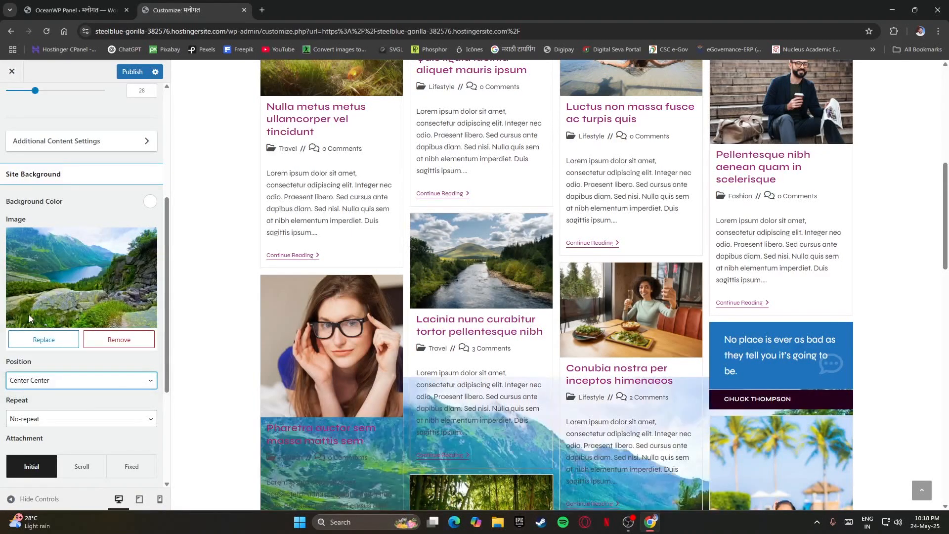
{"action": "scroll", "coordinate": [323, 361], "scroll_direction": "up", "scroll_amount": 3}
{"action": "scroll", "coordinate": [324, 361], "scroll_direction": "up", "scroll_amount": 2}
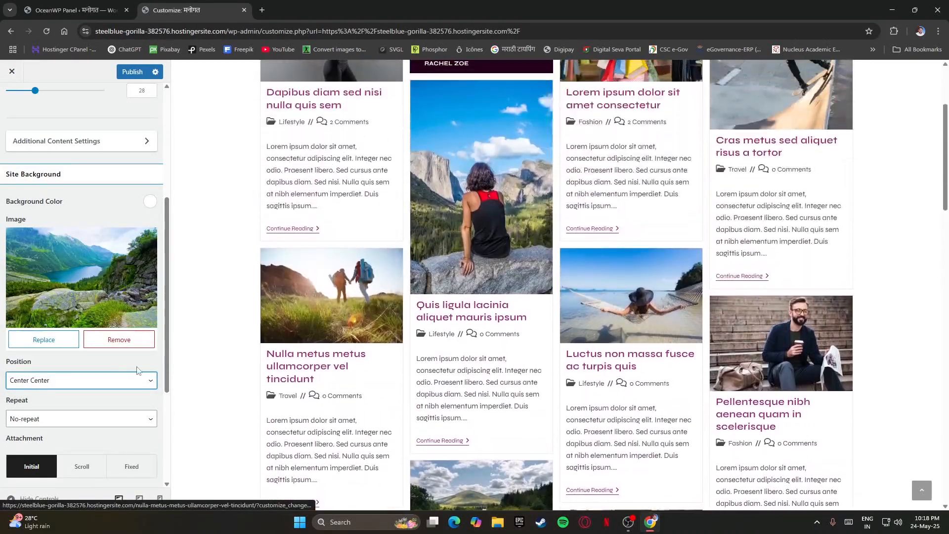
{"action": "left_click", "coordinate": [47, 419]}
{"action": "left_click", "coordinate": [41, 435]}
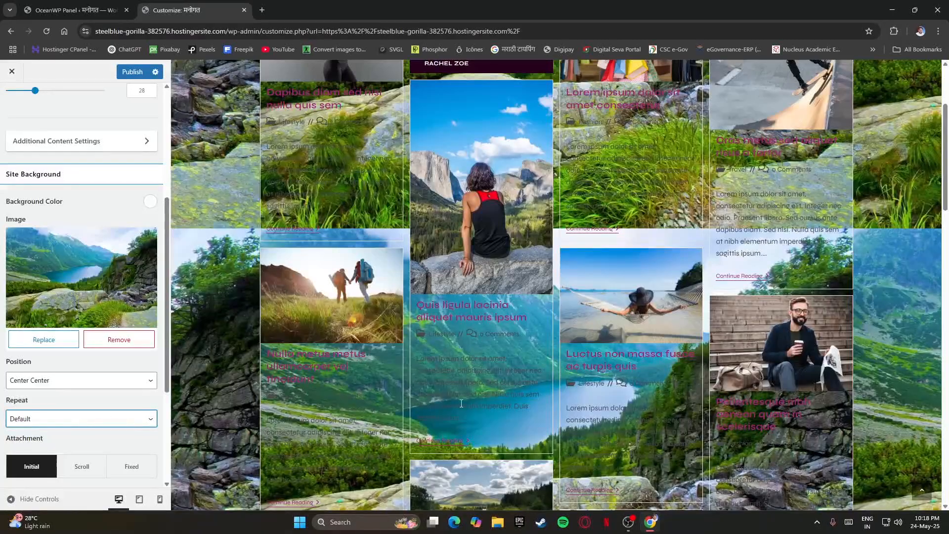
Set the site background image's repeat to No-repeat and its position to Default
{"action": "scroll", "coordinate": [460, 403], "scroll_direction": "down", "scroll_amount": 6}
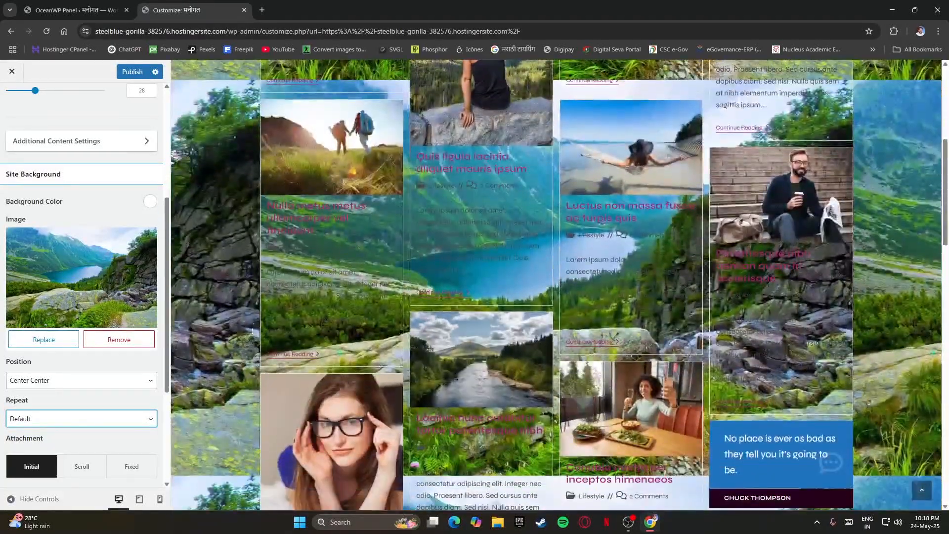
{"action": "scroll", "coordinate": [613, 319], "scroll_direction": "down", "scroll_amount": 10}
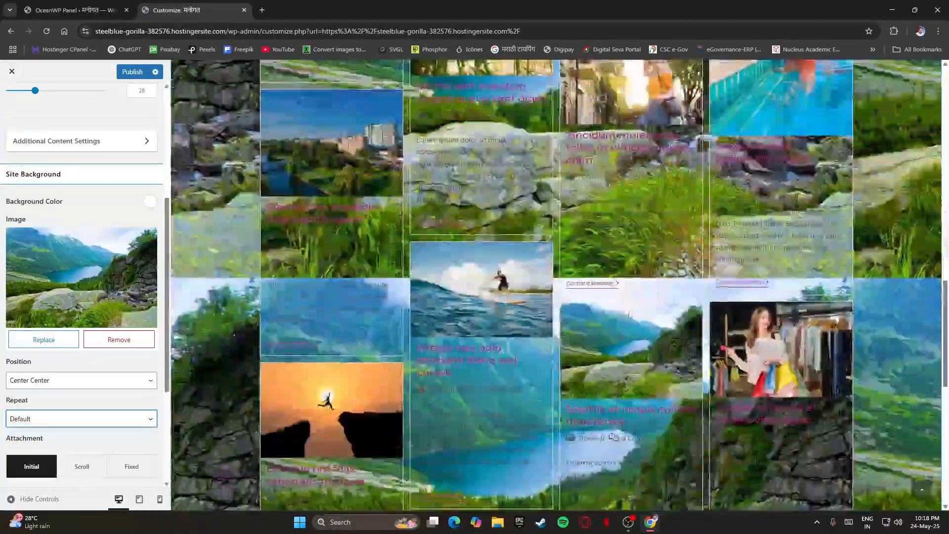
{"action": "scroll", "coordinate": [69, 385], "scroll_direction": "down", "scroll_amount": 2}
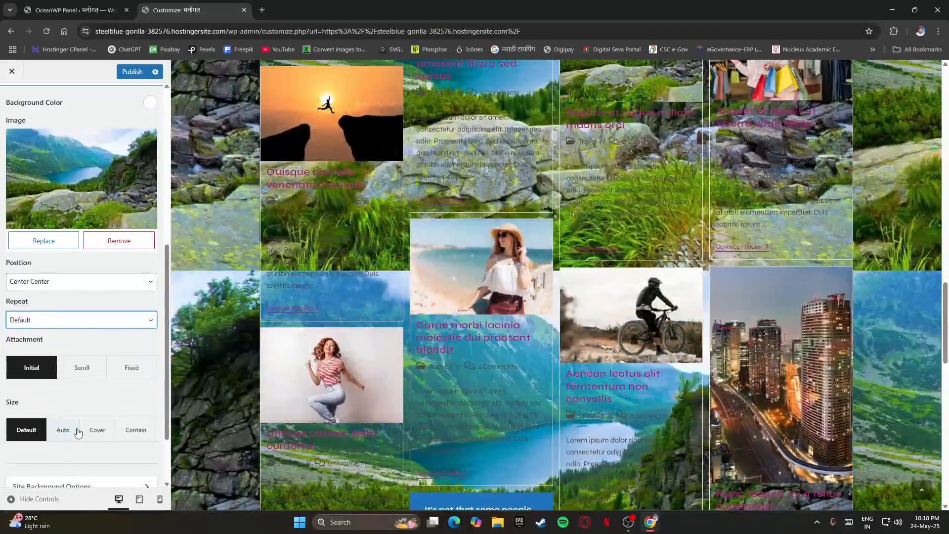
{"action": "left_click", "coordinate": [57, 321]}
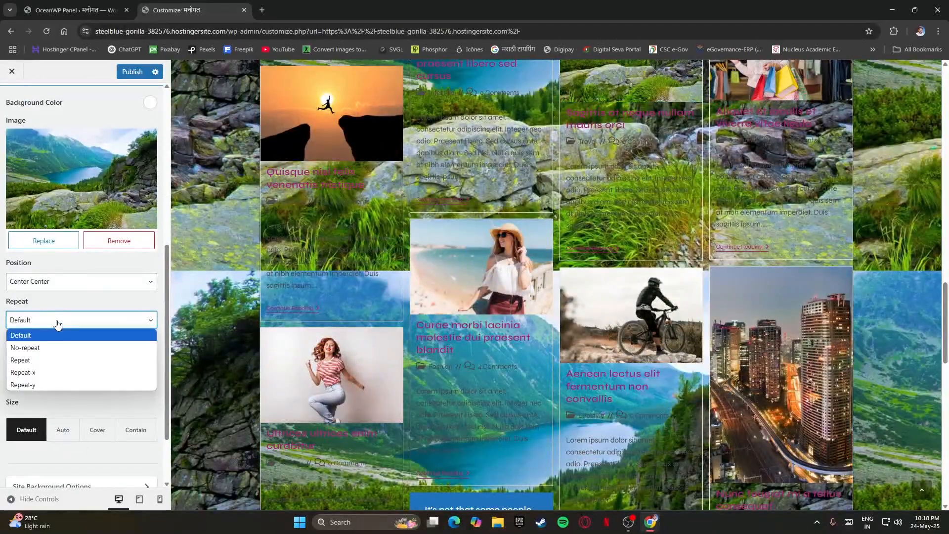
{"action": "left_click", "coordinate": [26, 349]}
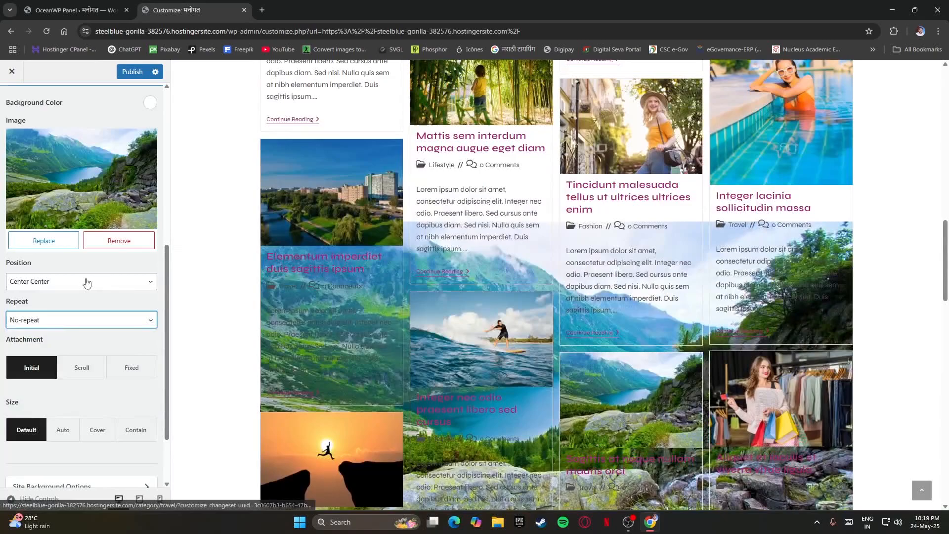
{"action": "left_click", "coordinate": [81, 282]}
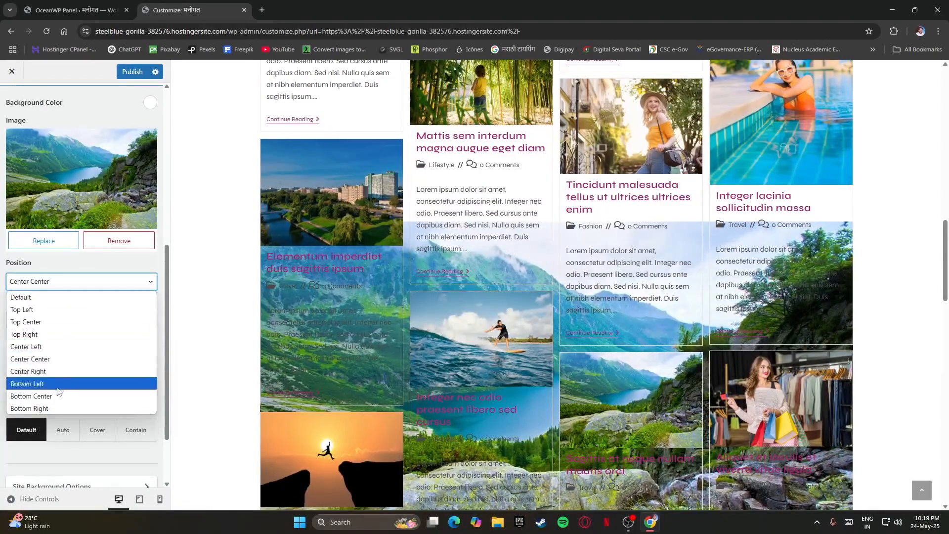
{"action": "left_click", "coordinate": [41, 298]}
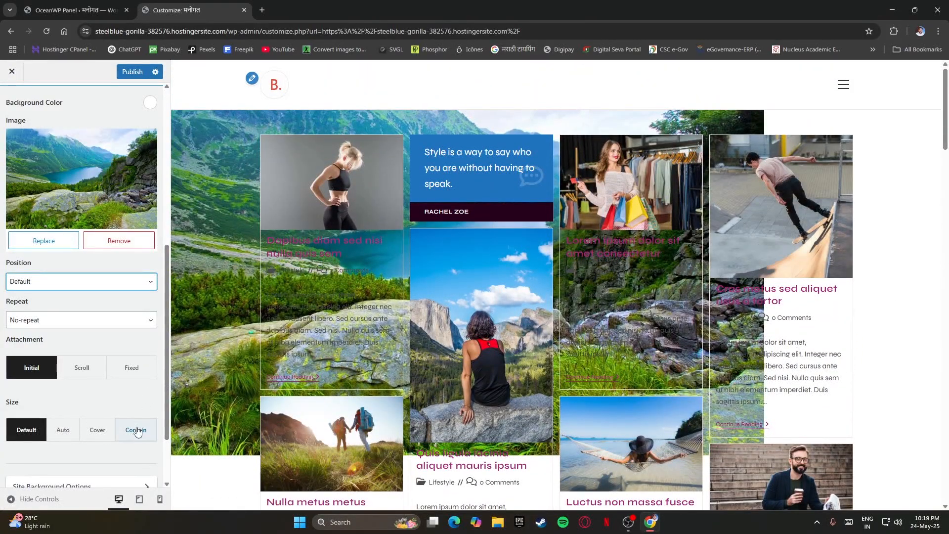
Remove the background image from the Site Background settings and publish the site changes
{"action": "scroll", "coordinate": [67, 393], "scroll_direction": "down", "scroll_amount": 2}
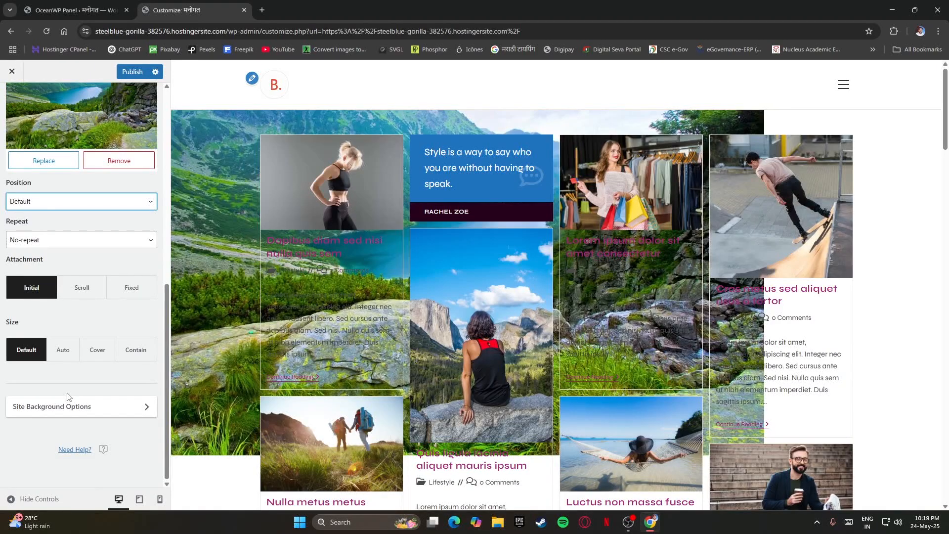
{"action": "left_click", "coordinate": [47, 414]}
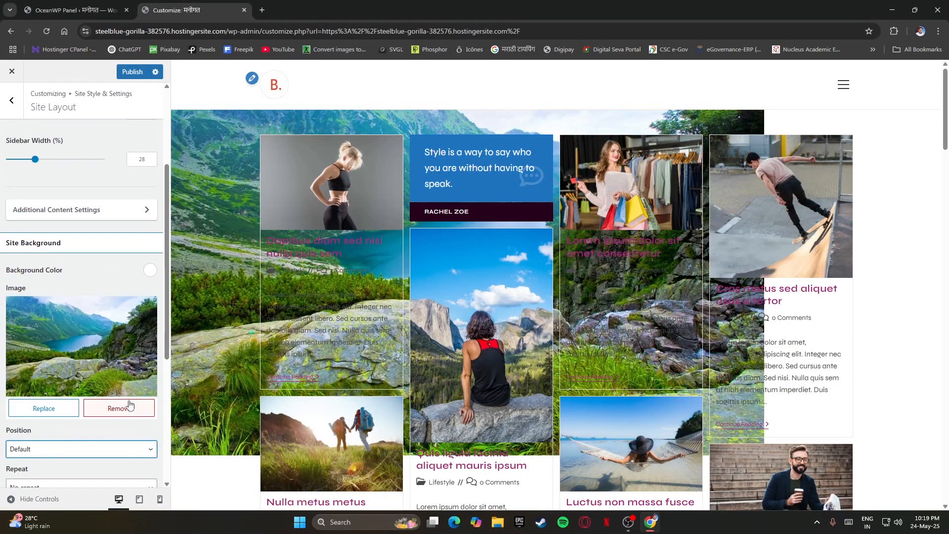
{"action": "left_click", "coordinate": [129, 407]}
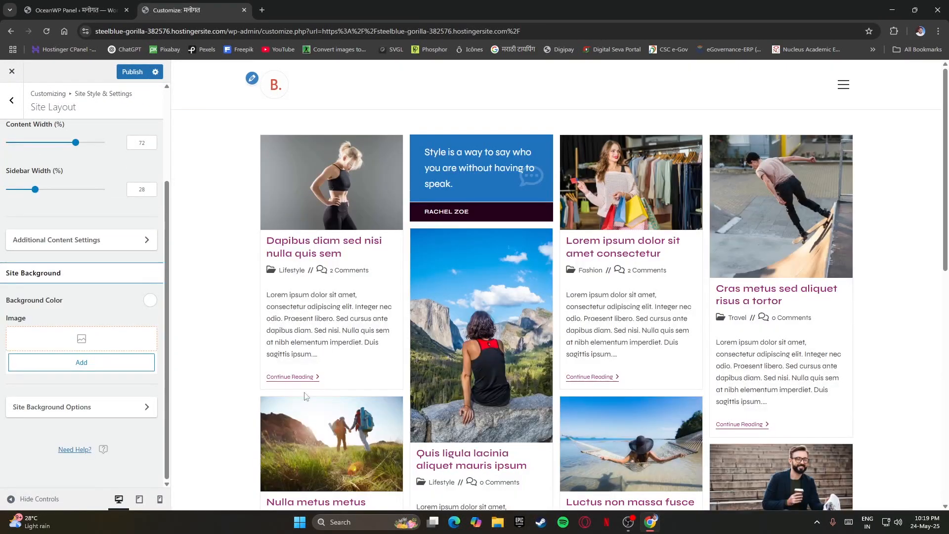
{"action": "left_click", "coordinate": [136, 73]}
{"action": "scroll", "coordinate": [119, 236], "scroll_direction": "up", "scroll_amount": 3}
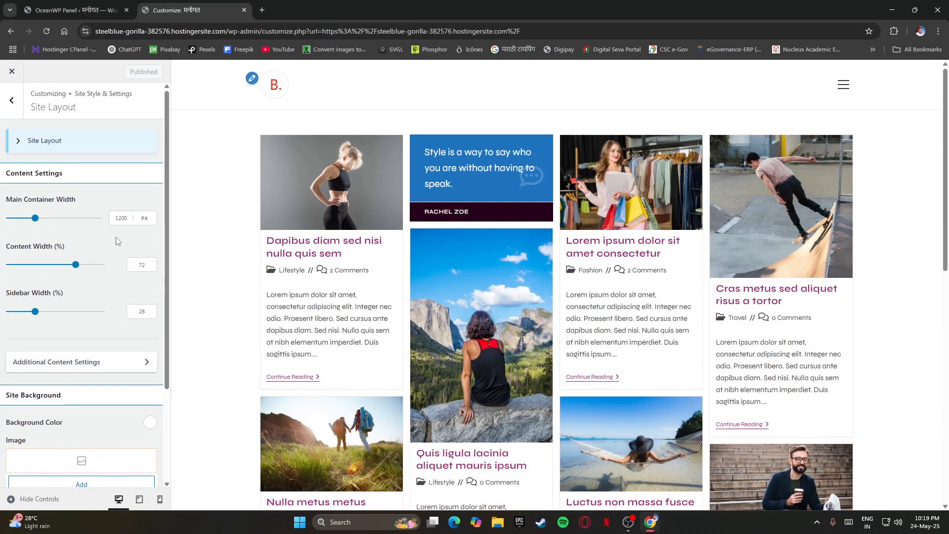
{"action": "scroll", "coordinate": [118, 241], "scroll_direction": "down", "scroll_amount": 3}
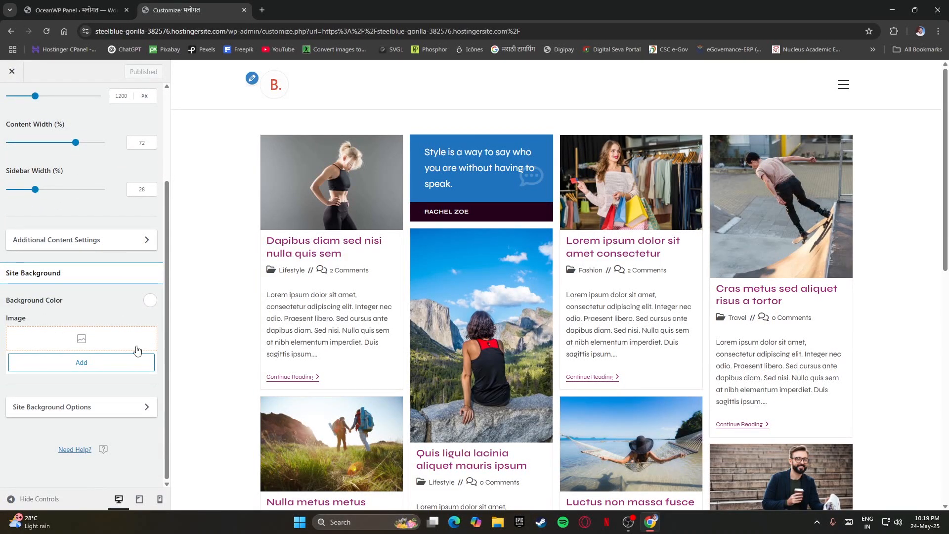
View the stock image sites Pexels, Freepik and Pixabay in a separate browser tab, and close it
{"action": "key", "text": "ctrl+t"}
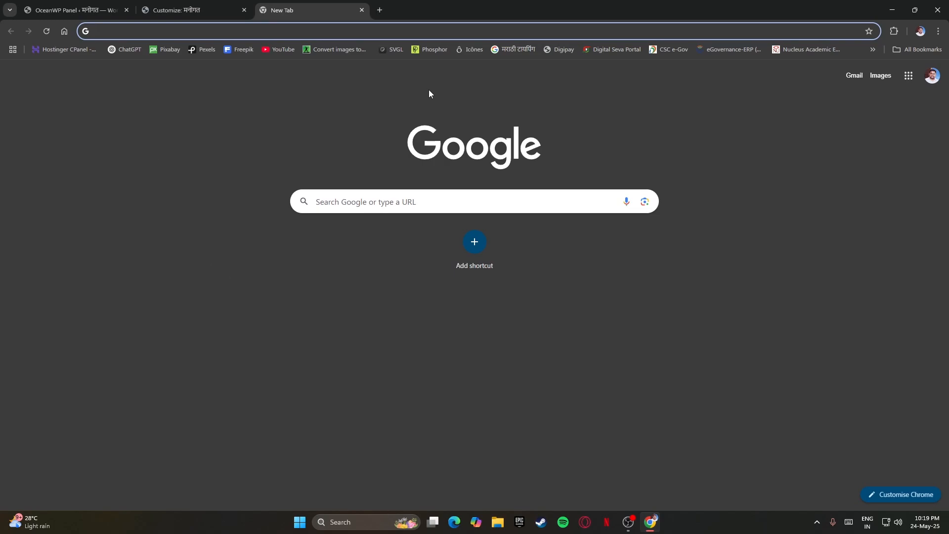
{"action": "left_click", "coordinate": [201, 51]}
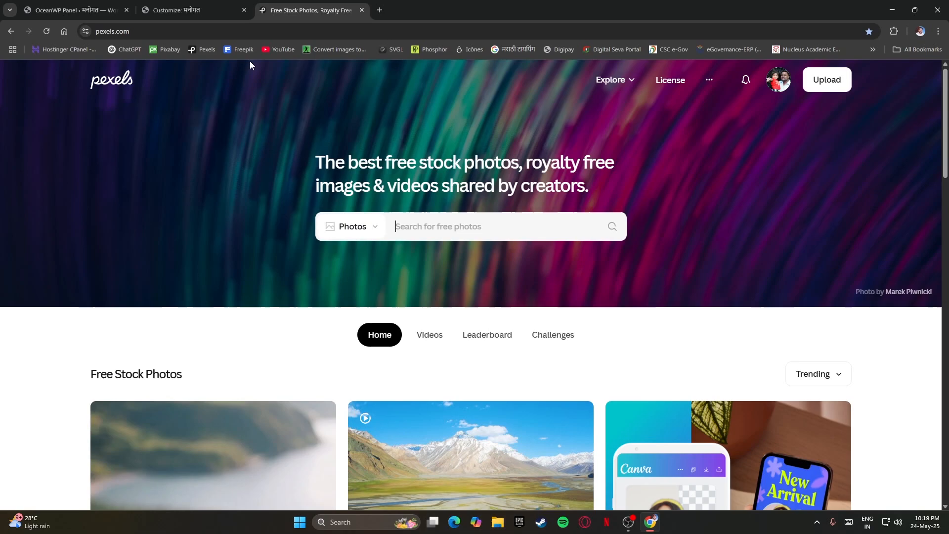
{"action": "left_click", "coordinate": [244, 51]}
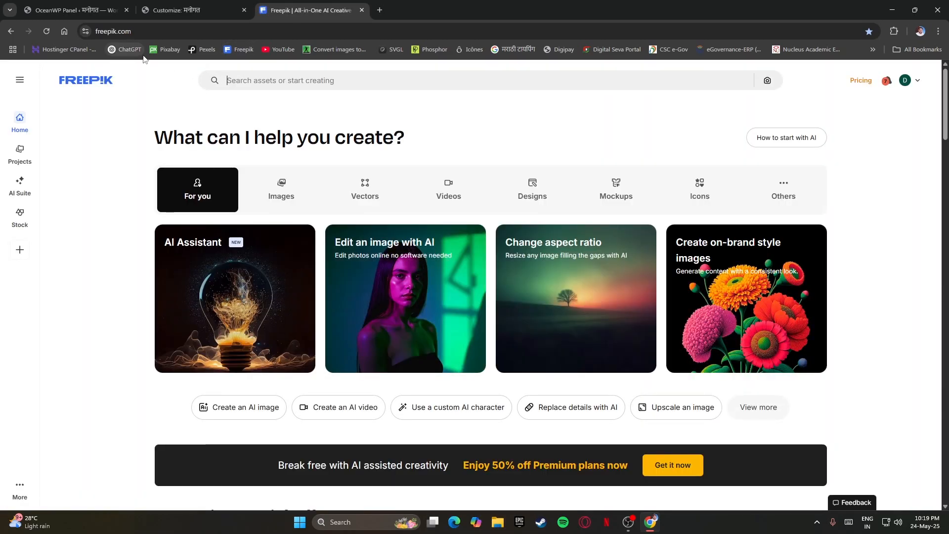
{"action": "left_click", "coordinate": [173, 52]}
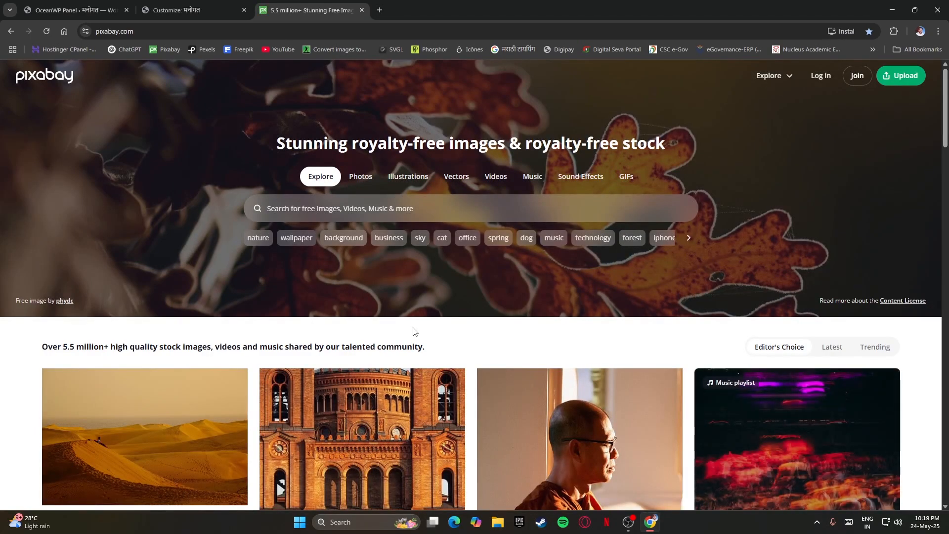
{"action": "left_click", "coordinate": [362, 10]}
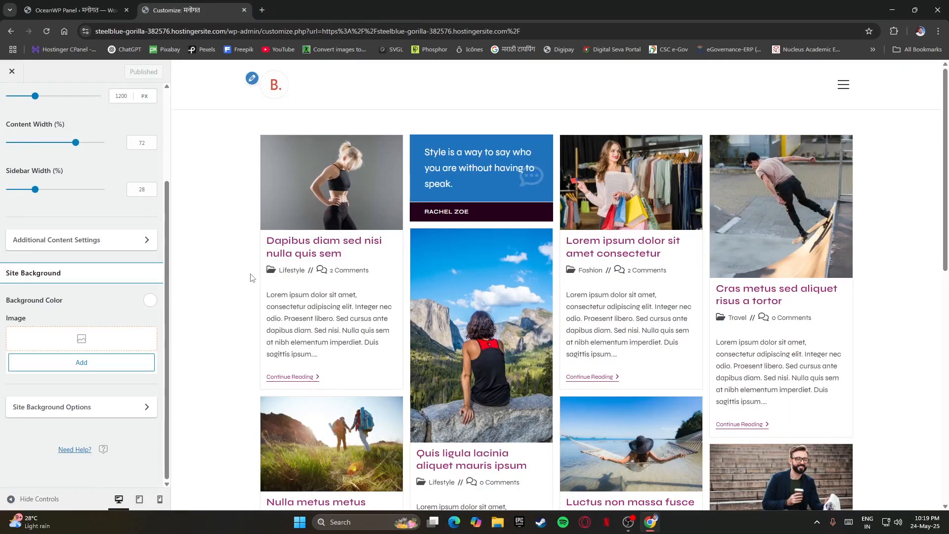
Leave the Site Layout settings and open the Site Icons settings under Site Style & Settings
{"action": "scroll", "coordinate": [83, 238], "scroll_direction": "up", "scroll_amount": 3}
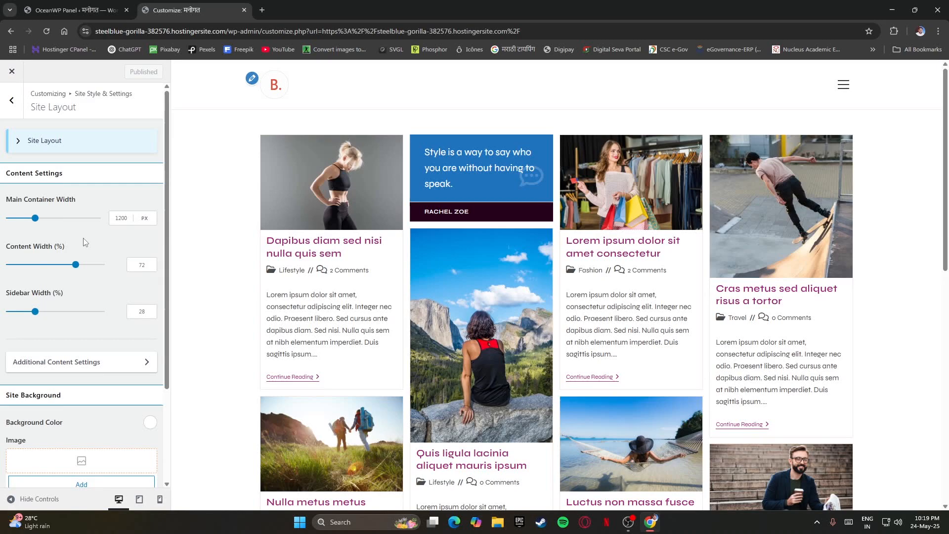
{"action": "left_click", "coordinate": [11, 100]}
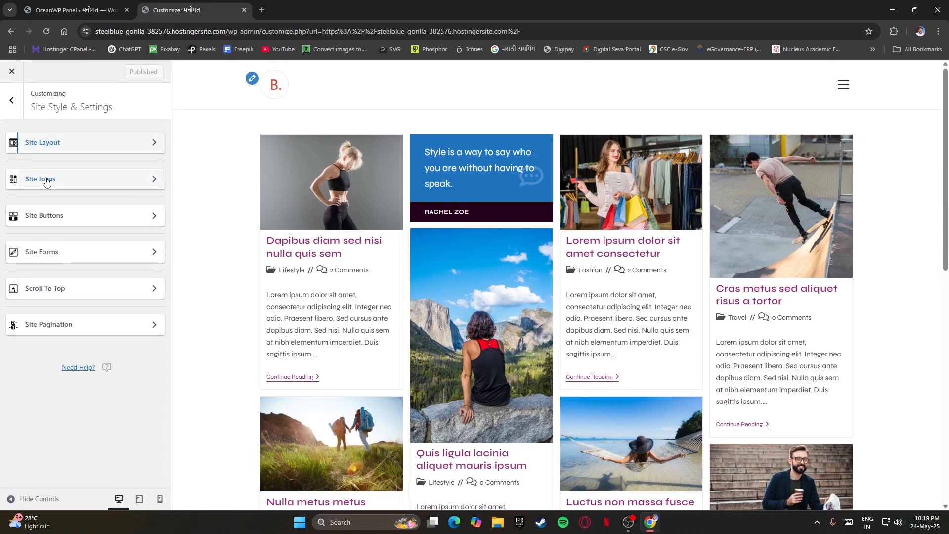
{"action": "left_click", "coordinate": [46, 181]}
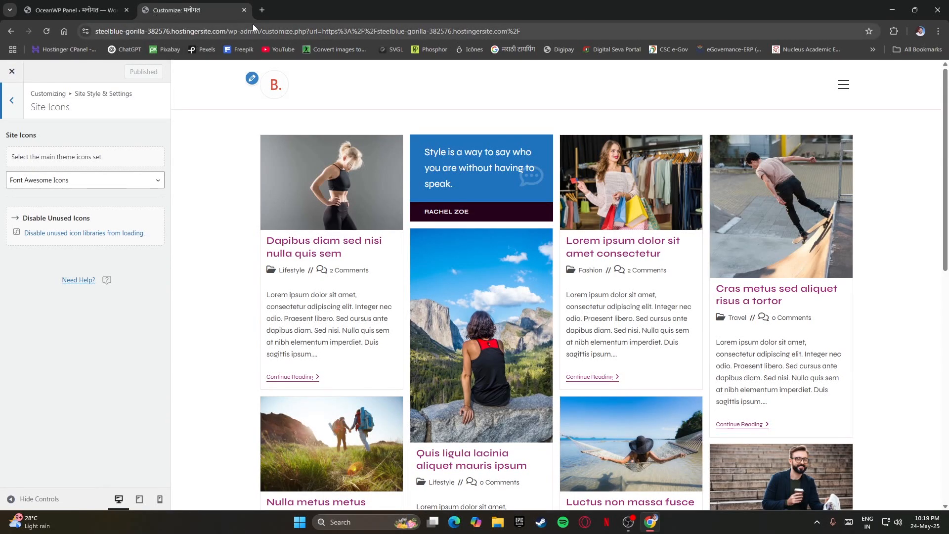
Open YouTube in a separate browser tab to examine its site icon, and close it
{"action": "left_click", "coordinate": [263, 10]}
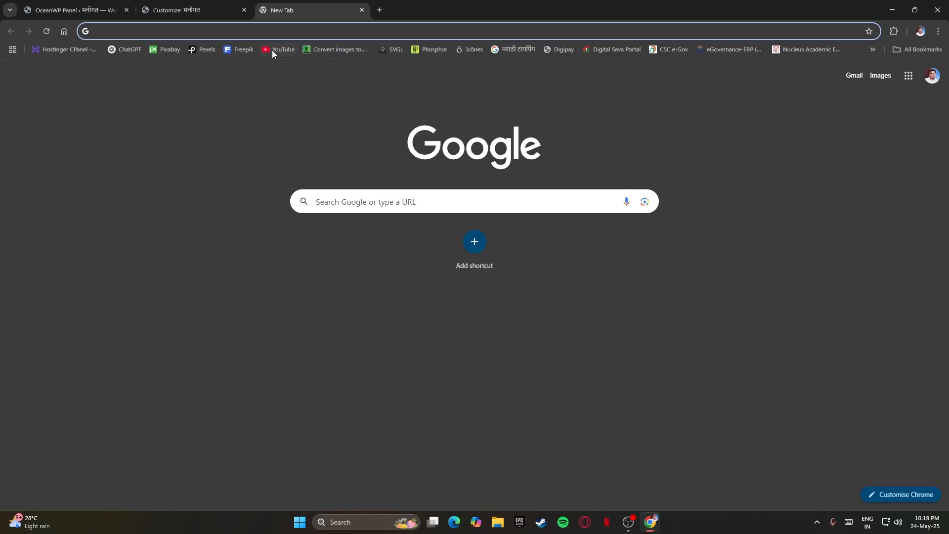
{"action": "left_click", "coordinate": [273, 50]}
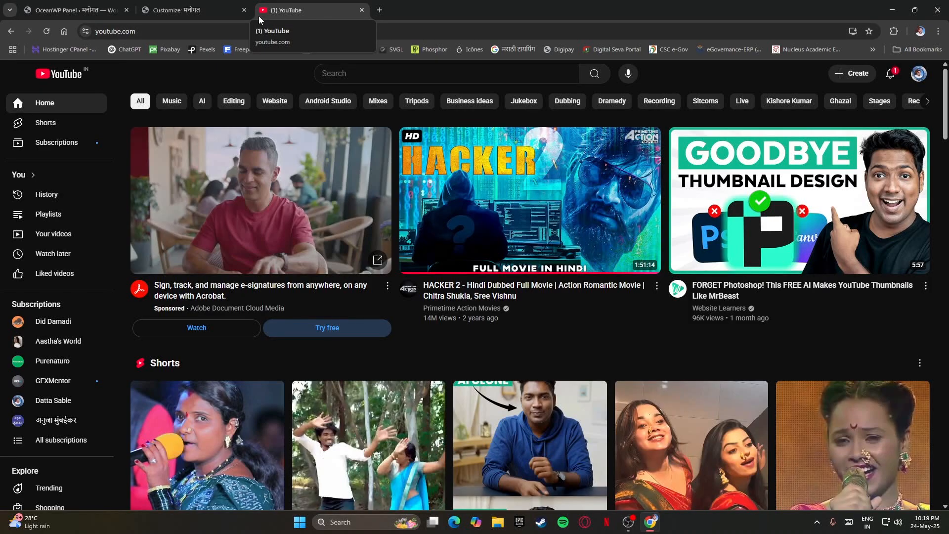
{"action": "left_click", "coordinate": [362, 10]}
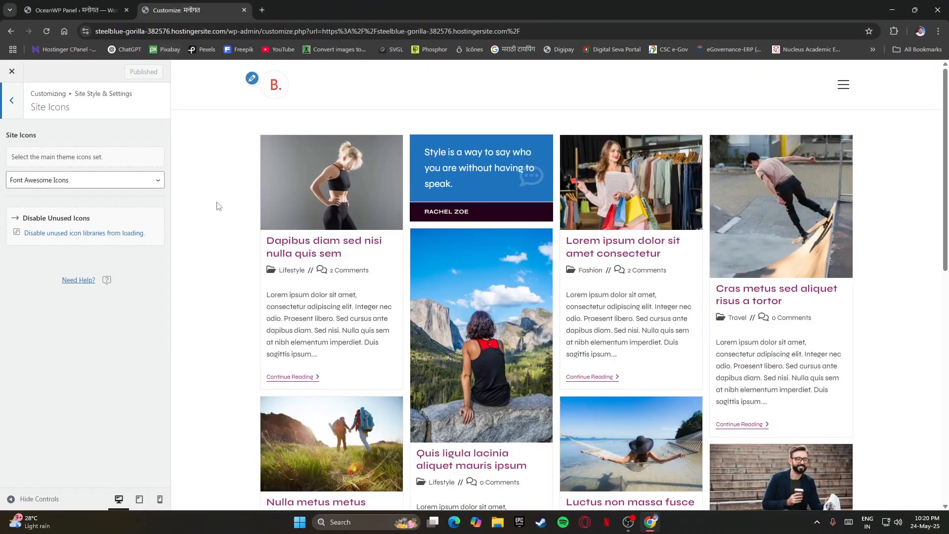
Search Google for "favicon maker for blogger" in a new browser tab and open the favicon.io generator site
{"action": "left_click", "coordinate": [262, 10]}
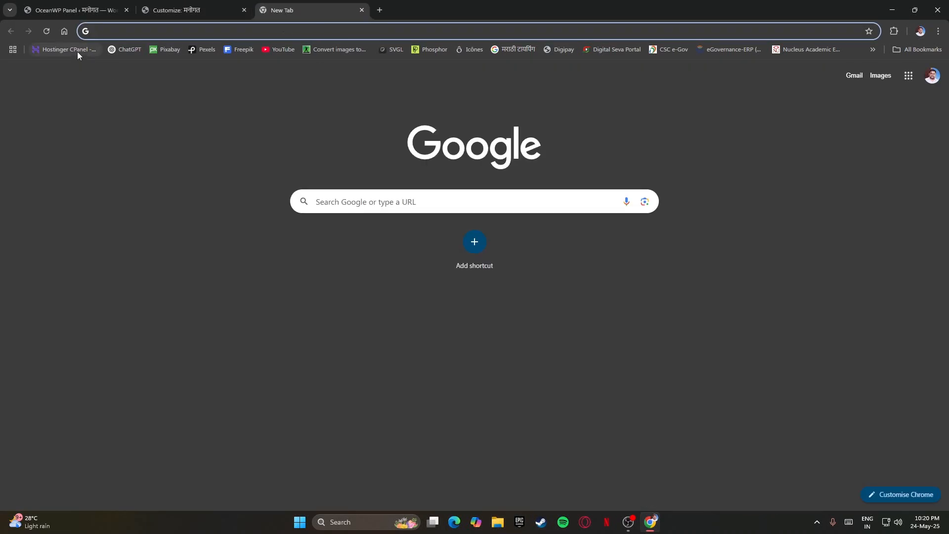
{"action": "type", "text": "google.com"}
{"action": "key", "text": "Return"}
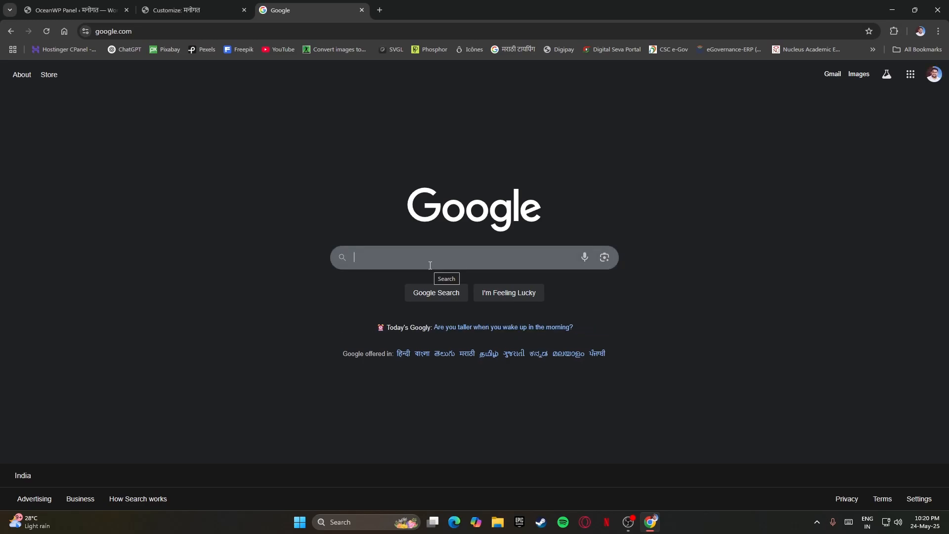
{"action": "type", "text": "favicon"}
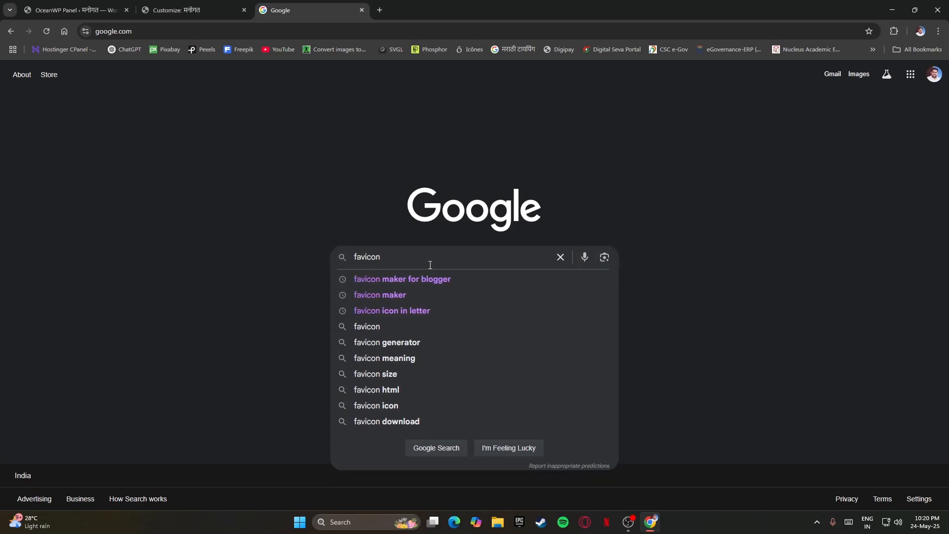
{"action": "key", "text": "Down"}
{"action": "key", "text": "Return"}
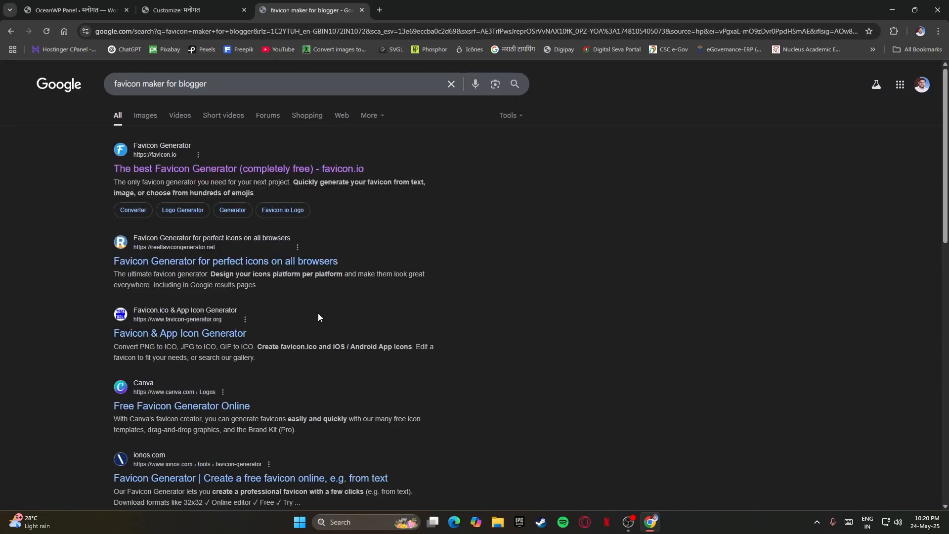
{"action": "left_click", "coordinate": [161, 170]}
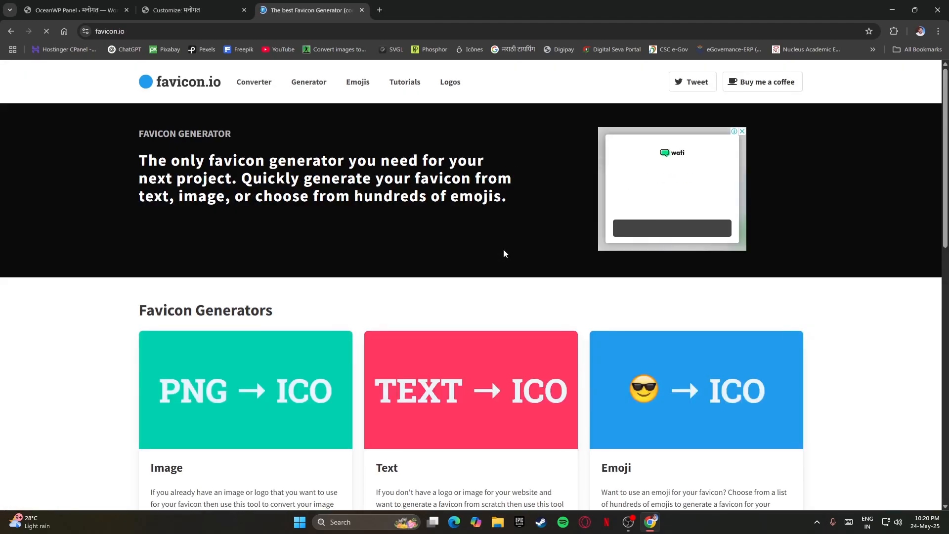
Open the Text to ICO favicon generator, dismissing the advertisement, and bring up its Generate From Text form
{"action": "scroll", "coordinate": [505, 257], "scroll_direction": "down", "scroll_amount": 2}
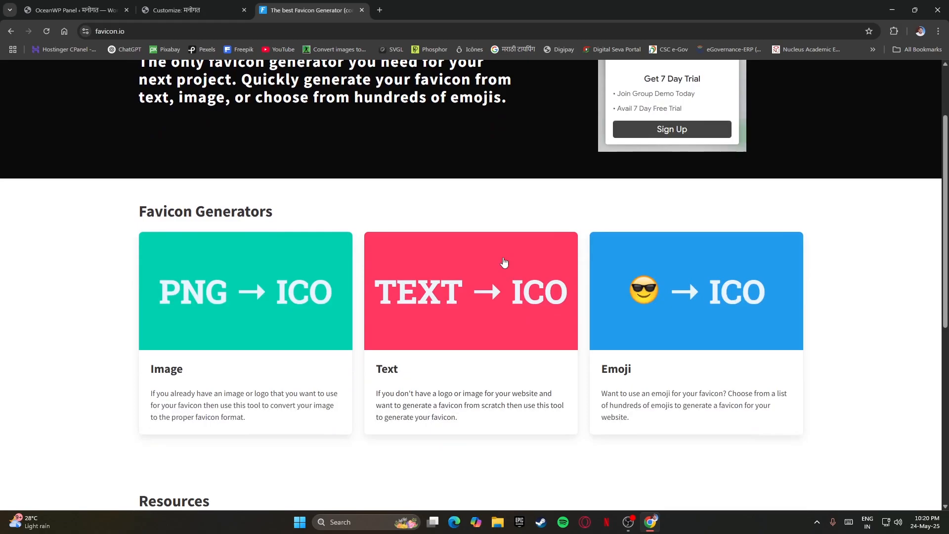
{"action": "left_click", "coordinate": [478, 300]}
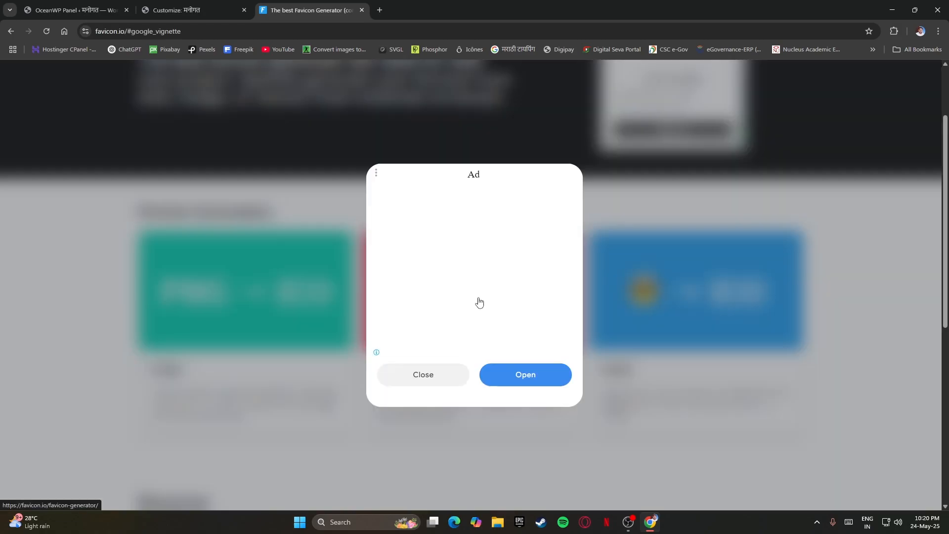
{"action": "left_click", "coordinate": [425, 376]}
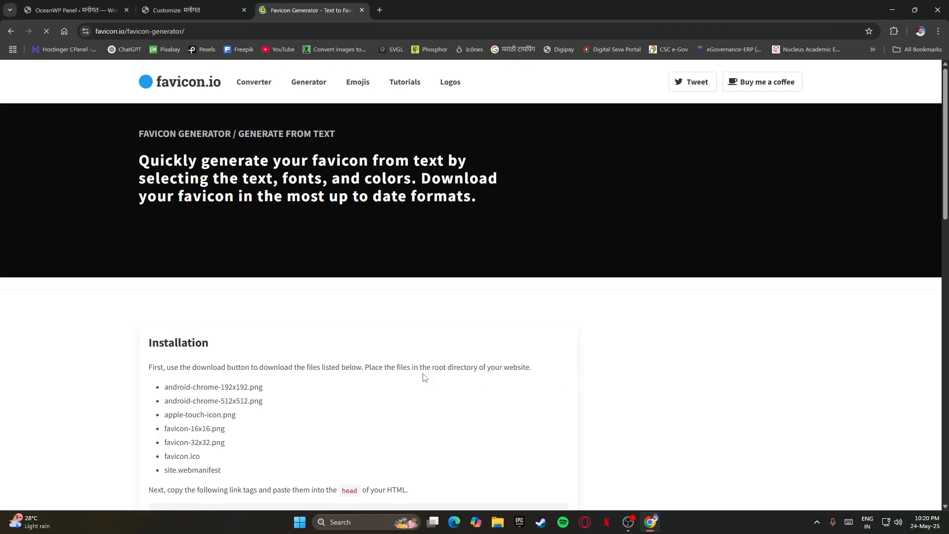
{"action": "scroll", "coordinate": [423, 374], "scroll_direction": "down", "scroll_amount": 2}
{"action": "scroll", "coordinate": [463, 287], "scroll_direction": "down", "scroll_amount": 2}
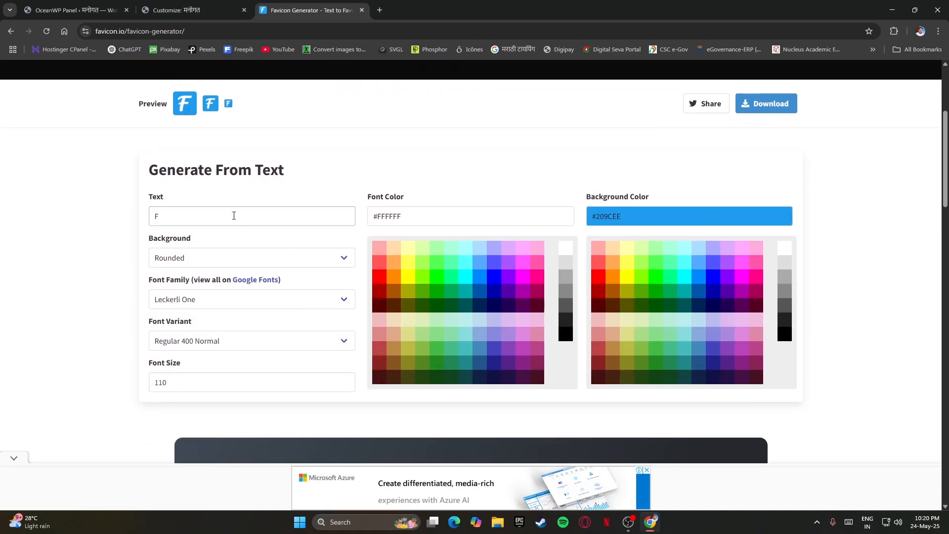
Replace the favicon's text with the single letter M
{"action": "left_click", "coordinate": [233, 215]}
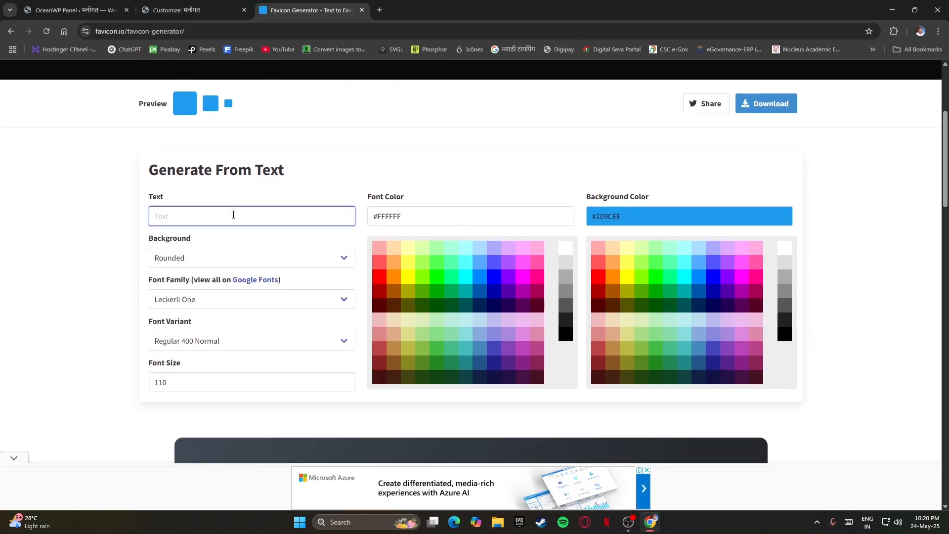
{"action": "type", "text": "M"}
{"action": "type", "text": "D"}
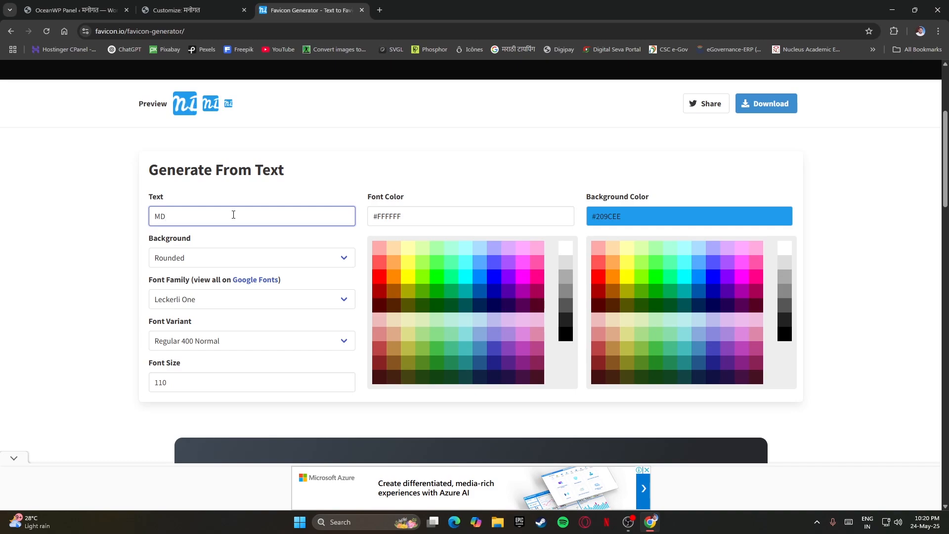
{"action": "key", "text": "BackSpace"}
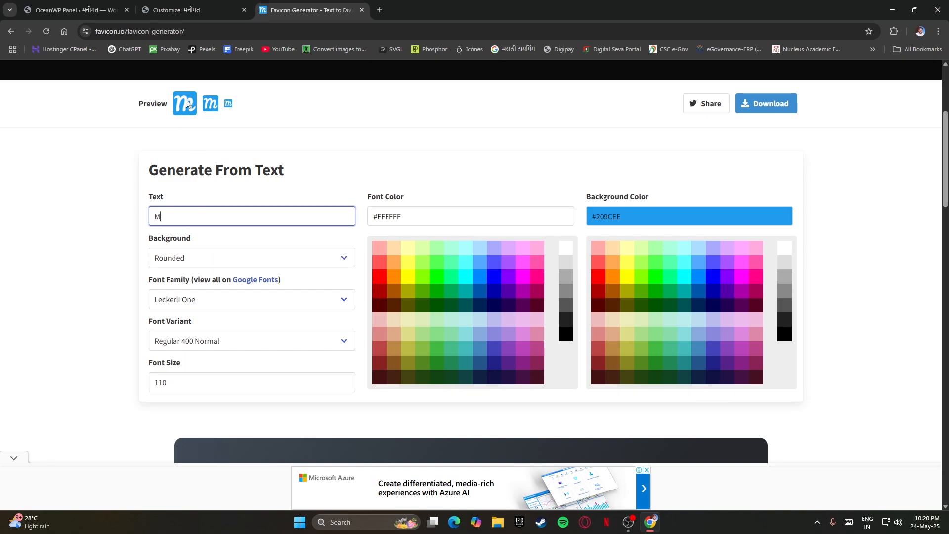
Try the Square and Circle background shapes for the favicon, and return the background to Rounded
{"action": "left_click", "coordinate": [183, 264]}
{"action": "left_click", "coordinate": [178, 303]}
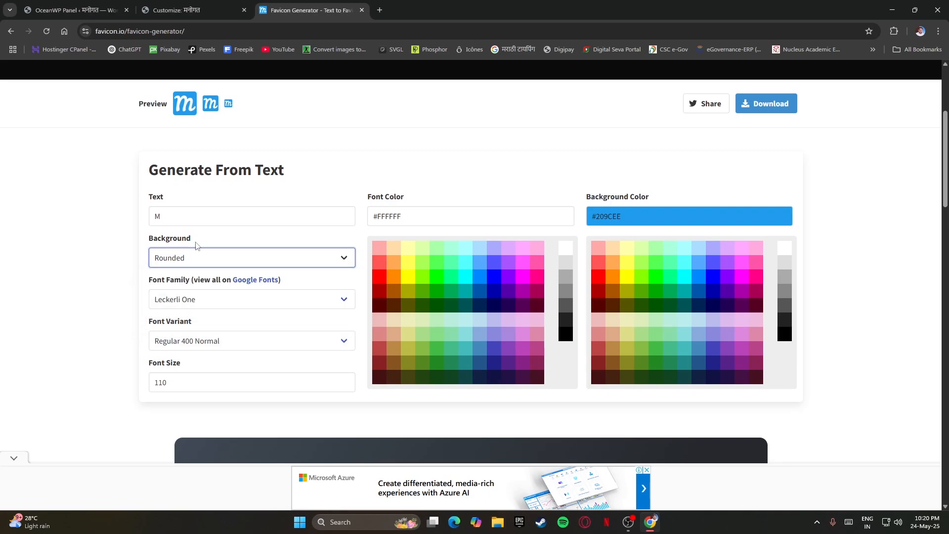
{"action": "left_click", "coordinate": [186, 264]}
{"action": "left_click", "coordinate": [186, 276]}
{"action": "left_click", "coordinate": [196, 257]}
{"action": "left_click", "coordinate": [180, 303]}
{"action": "left_click", "coordinate": [201, 265]}
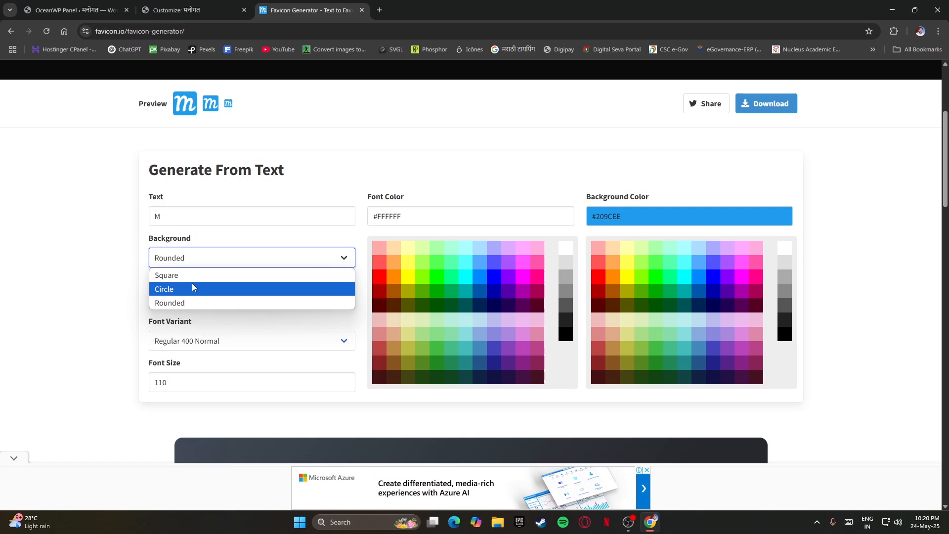
{"action": "left_click", "coordinate": [191, 286]}
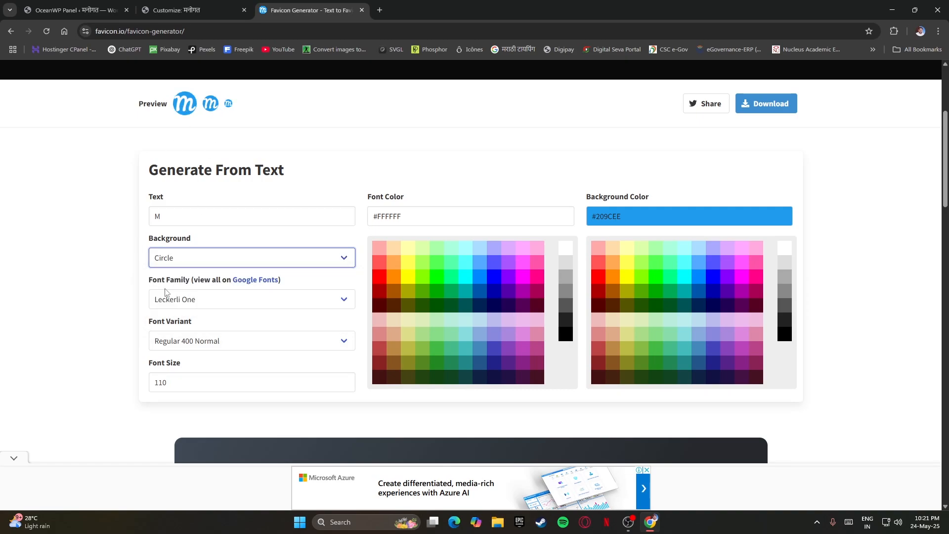
{"action": "left_click", "coordinate": [186, 266]}
{"action": "left_click", "coordinate": [183, 304]}
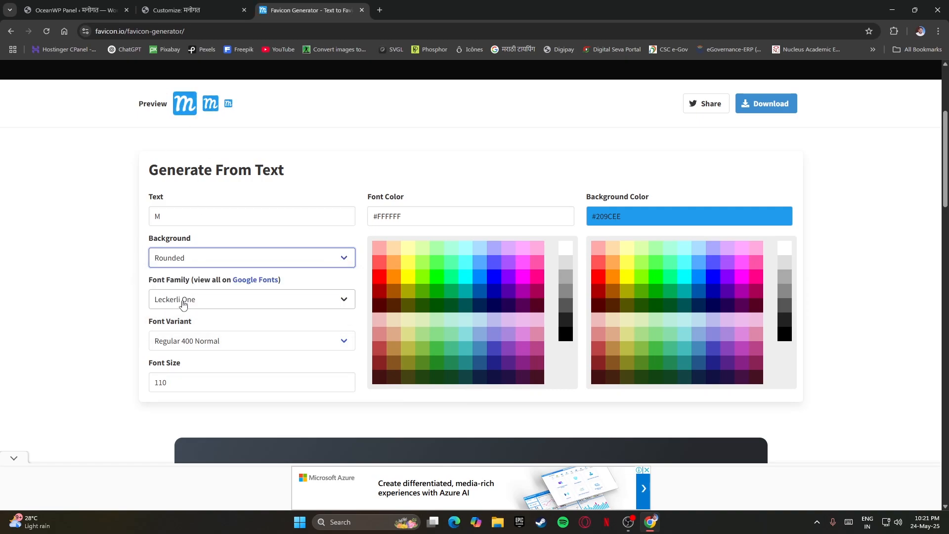
Set the favicon's font family to Poppins and its font variant to Bold 700 Normal
{"action": "left_click", "coordinate": [240, 303]}
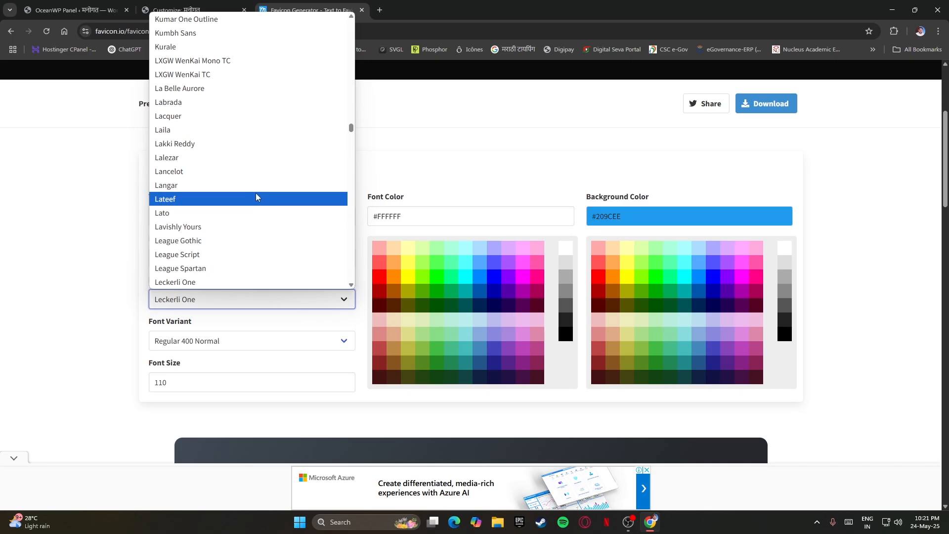
{"action": "type", "text": "pop"}
{"action": "key", "text": "Return"}
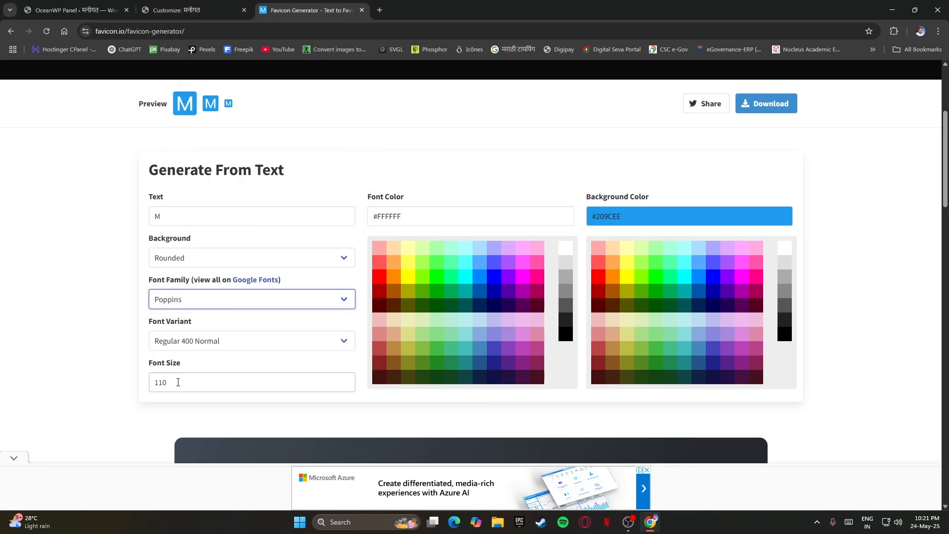
{"action": "left_click", "coordinate": [182, 344]}
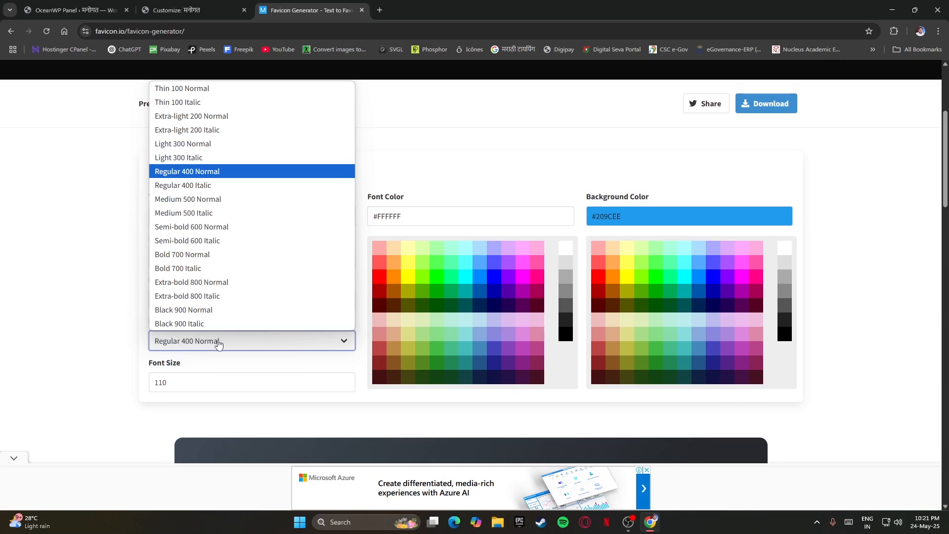
{"action": "left_click", "coordinate": [190, 255]}
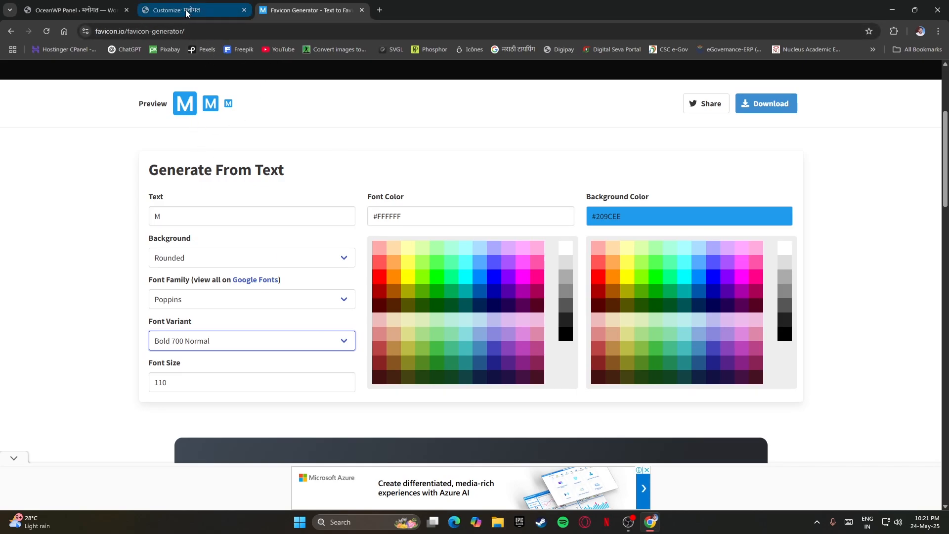
Check the site's color settings in the WordPress Customizer and return to the favicon generator
{"action": "left_click", "coordinate": [216, 8]}
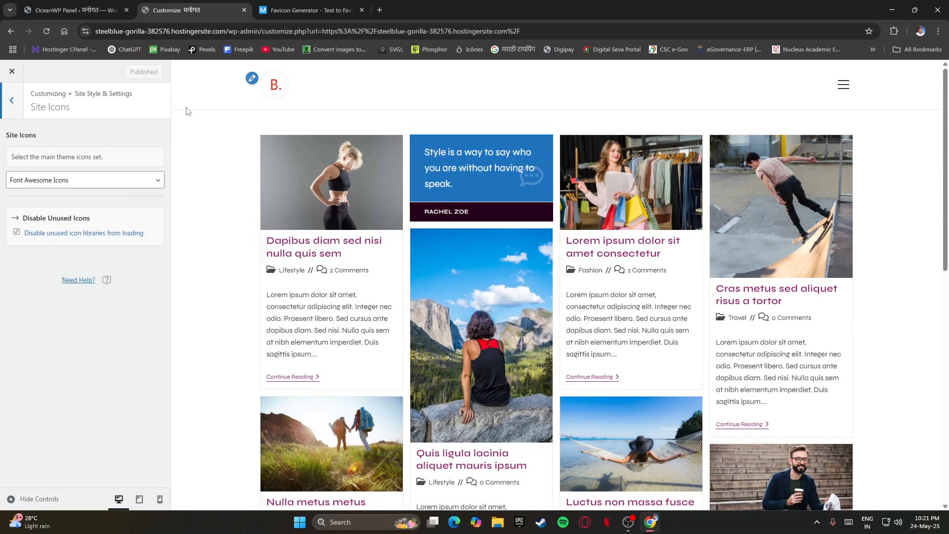
{"action": "left_click", "coordinate": [11, 101]}
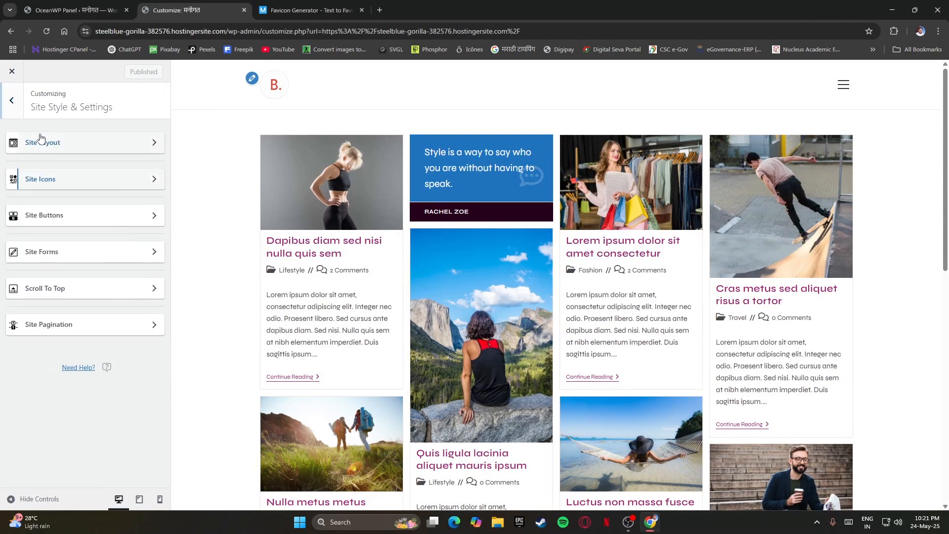
{"action": "left_click", "coordinate": [11, 101]}
{"action": "left_click", "coordinate": [46, 203]}
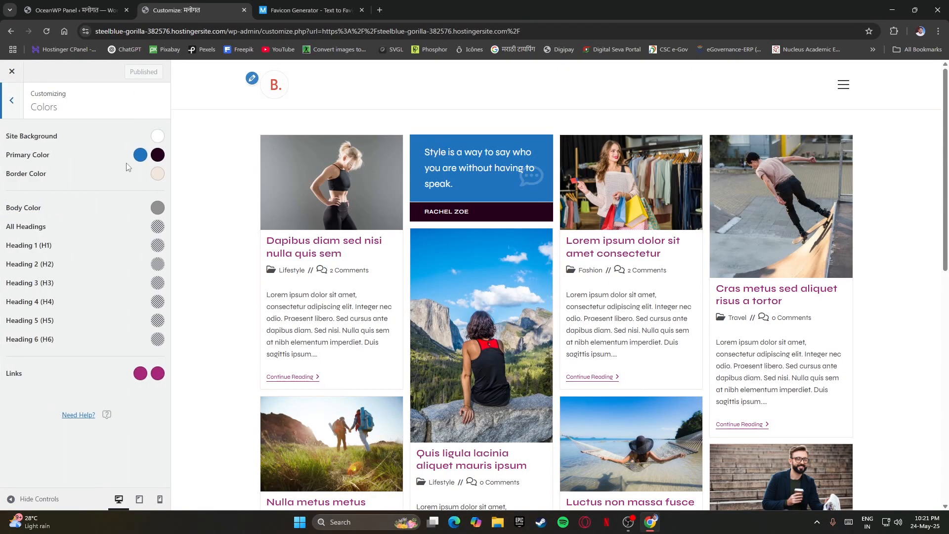
{"action": "left_click", "coordinate": [301, 10]}
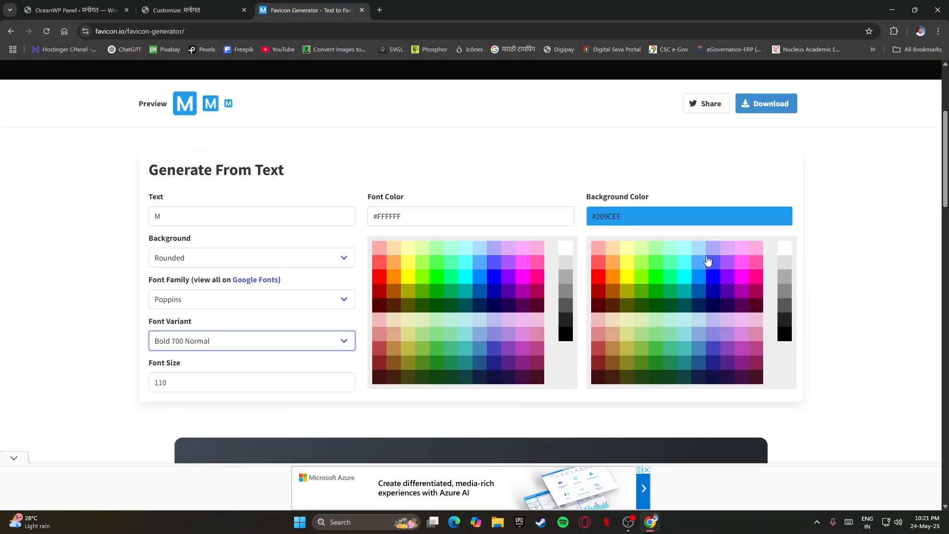
Try several favicon background colors, including #FF5 and #FA5, and a #8F0 font color, returning the font to white #FFF
{"action": "left_click", "coordinate": [670, 291]}
{"action": "left_click", "coordinate": [714, 277]}
{"action": "left_click", "coordinate": [627, 292]}
{"action": "left_click", "coordinate": [627, 262]}
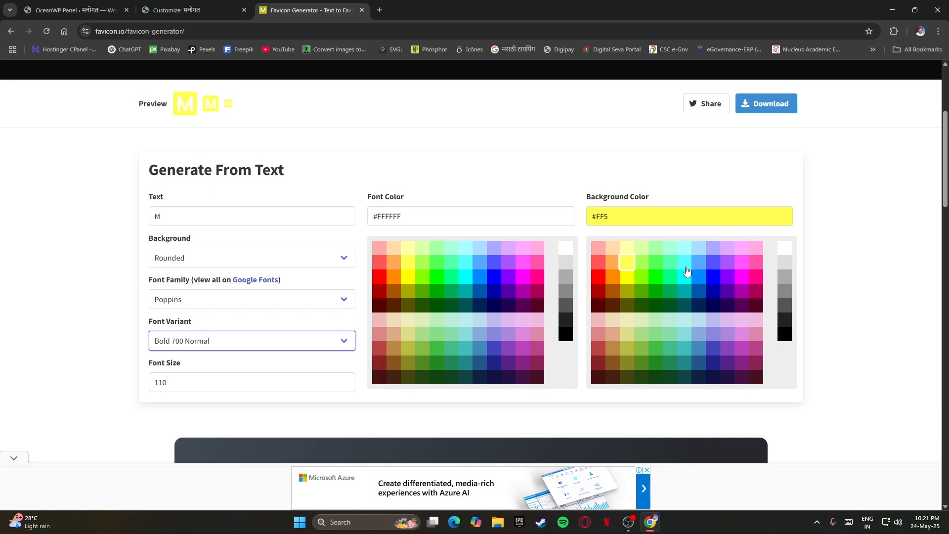
{"action": "left_click", "coordinate": [713, 290]}
{"action": "left_click", "coordinate": [714, 319]}
{"action": "left_click", "coordinate": [663, 351]}
{"action": "left_click", "coordinate": [613, 333]}
{"action": "left_click", "coordinate": [613, 262]}
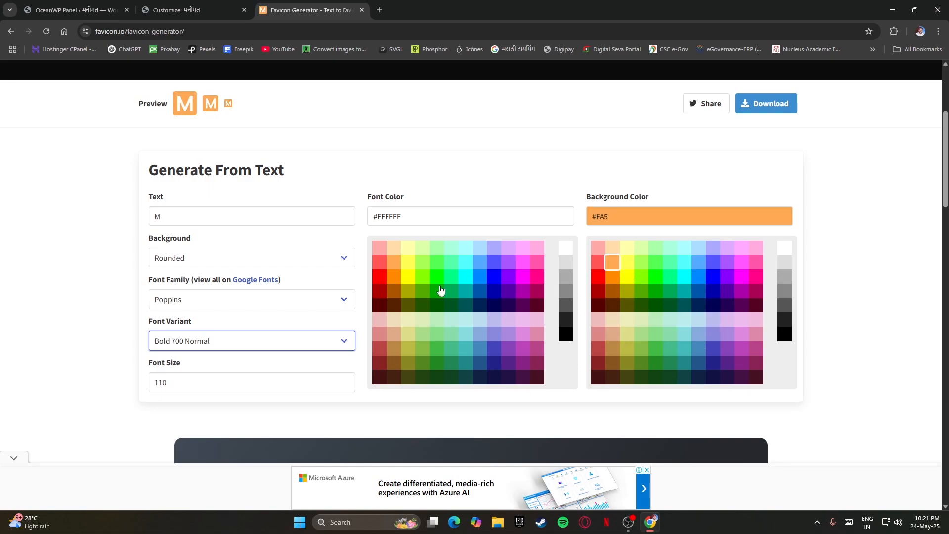
{"action": "left_click", "coordinate": [422, 277]}
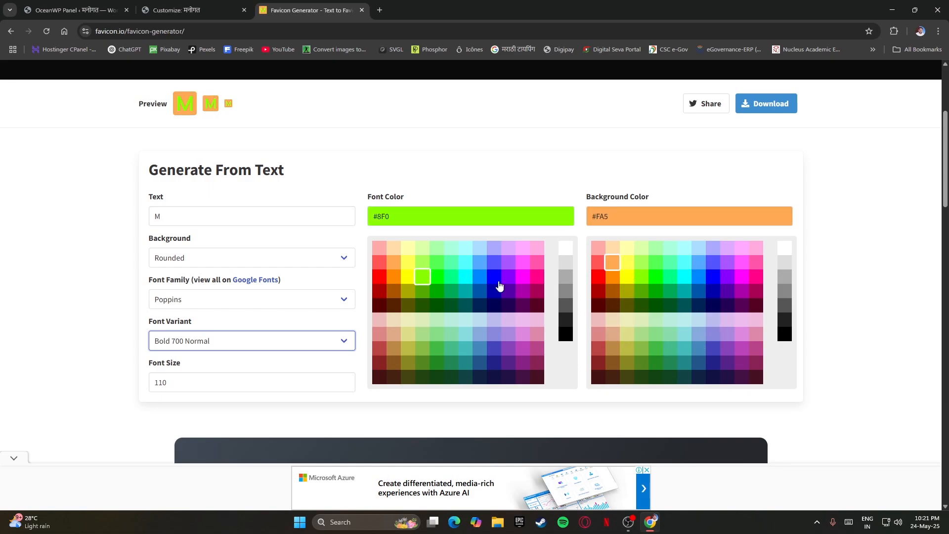
{"action": "left_click", "coordinate": [566, 248]}
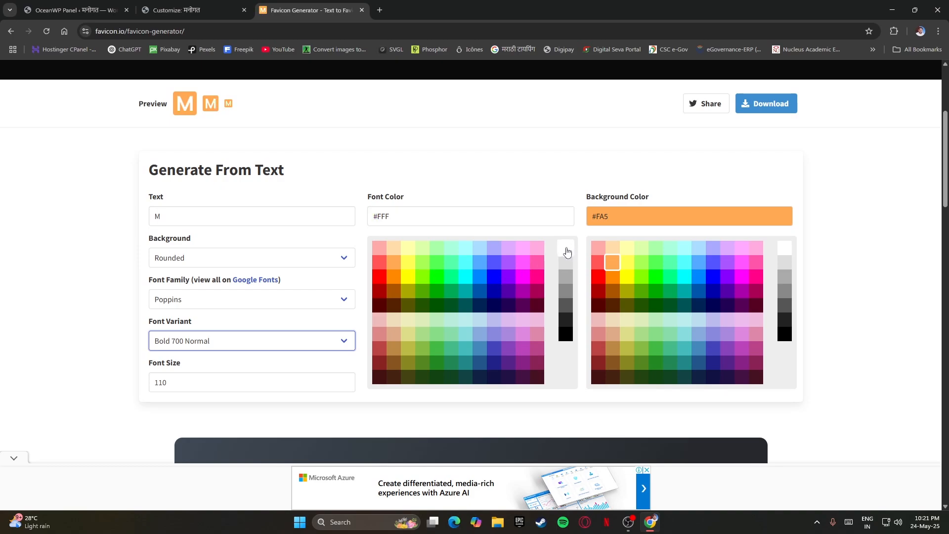
Set the favicon's background color to blue #08F and download the favicon package
{"action": "left_click", "coordinate": [699, 278]}
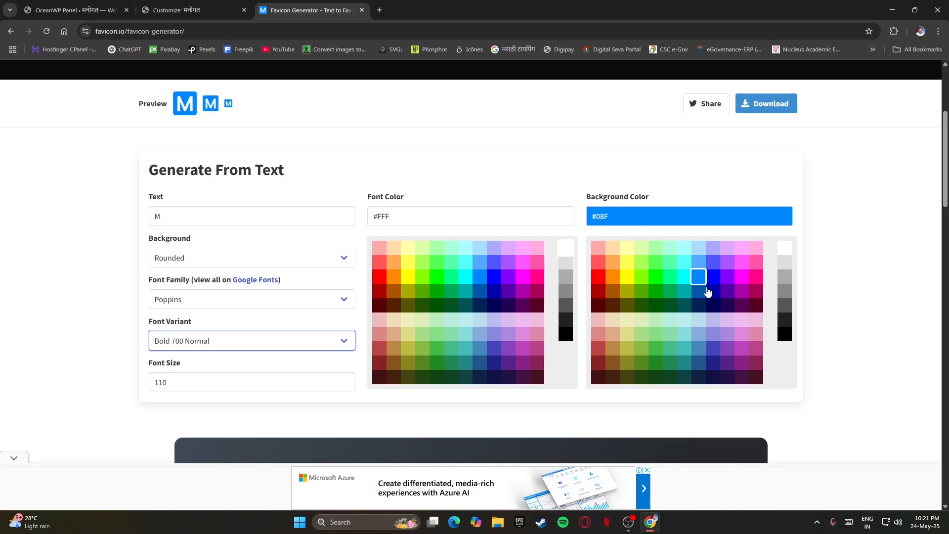
{"action": "left_click", "coordinate": [851, 194]}
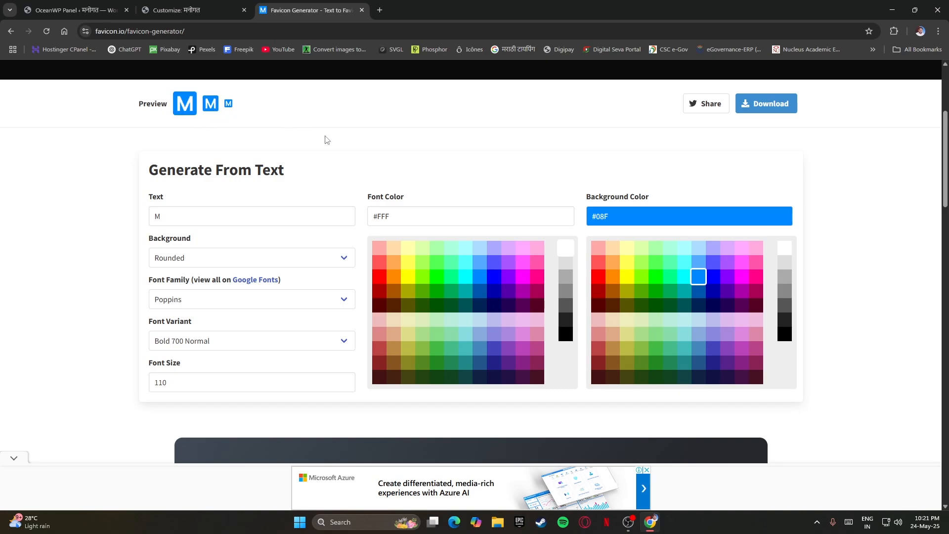
{"action": "left_click", "coordinate": [768, 104]}
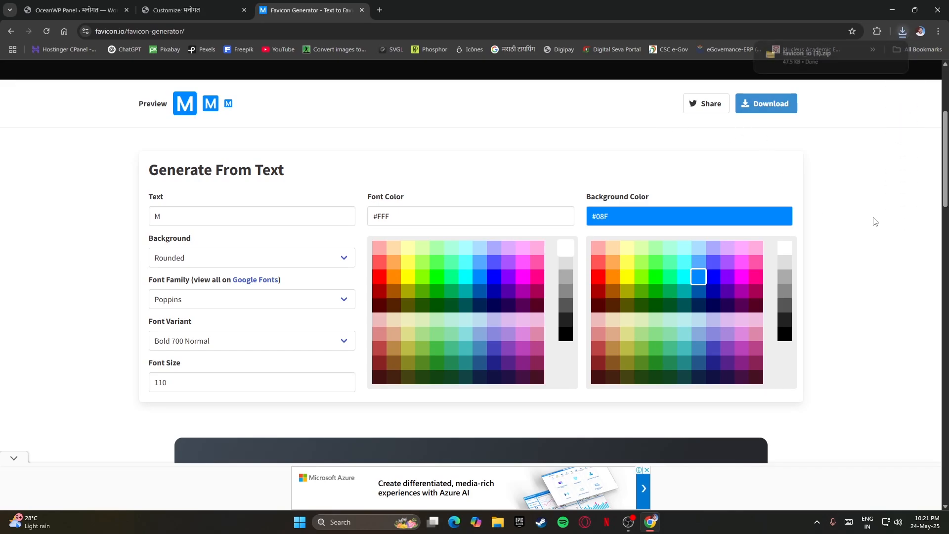
Show the downloaded favicon_io (3) archive in the Downloads folder and cut it for moving
{"action": "left_click", "coordinate": [877, 55]}
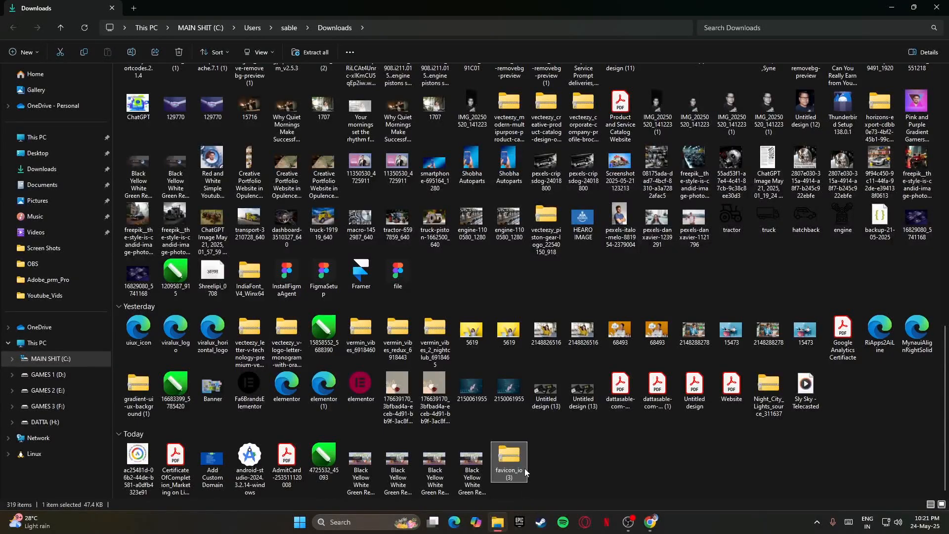
{"action": "right_click", "coordinate": [525, 472]}
{"action": "left_click", "coordinate": [531, 487]}
Create a new folder named Manogat on the Windows desktop
{"action": "key", "text": "super+d"}
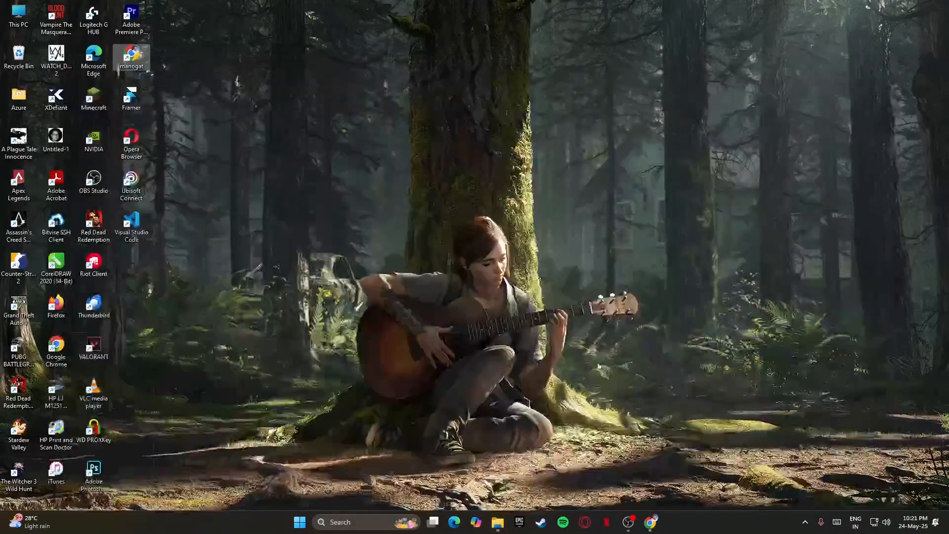
{"action": "right_click", "coordinate": [387, 230]}
{"action": "mouse_move", "coordinate": [459, 330]}
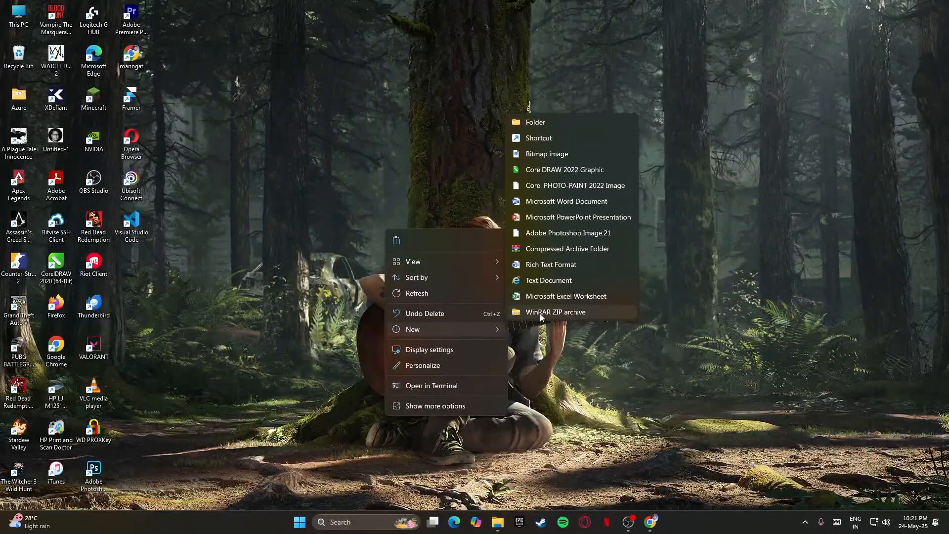
{"action": "left_click", "coordinate": [536, 122]}
{"action": "type", "text": "M"}
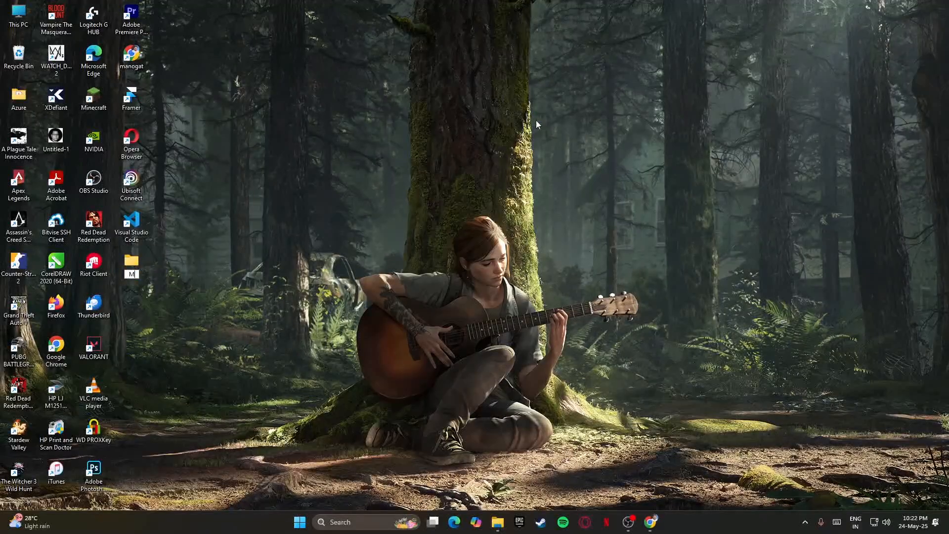
{"action": "type", "text": "anogat"}
{"action": "key", "text": "Return"}
Open the Manogat folder and paste the favicon_io (3) archive into it
{"action": "key", "text": "Return"}
{"action": "key", "text": "ctrl+v"}
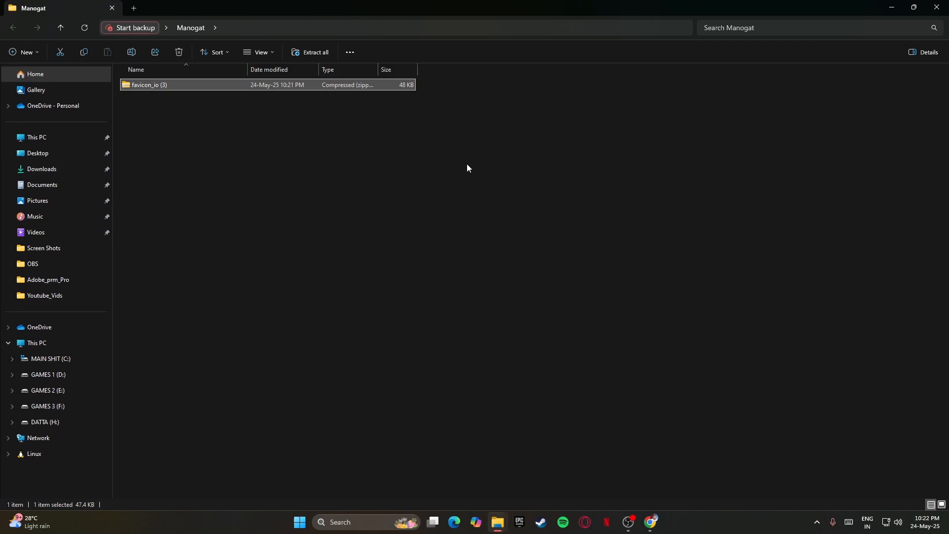
{"action": "left_click", "coordinate": [468, 169]}
Extract the favicon_io (3) archive directly into the Manogat folder with WinRAR and delete the archive
{"action": "right_click", "coordinate": [167, 84]}
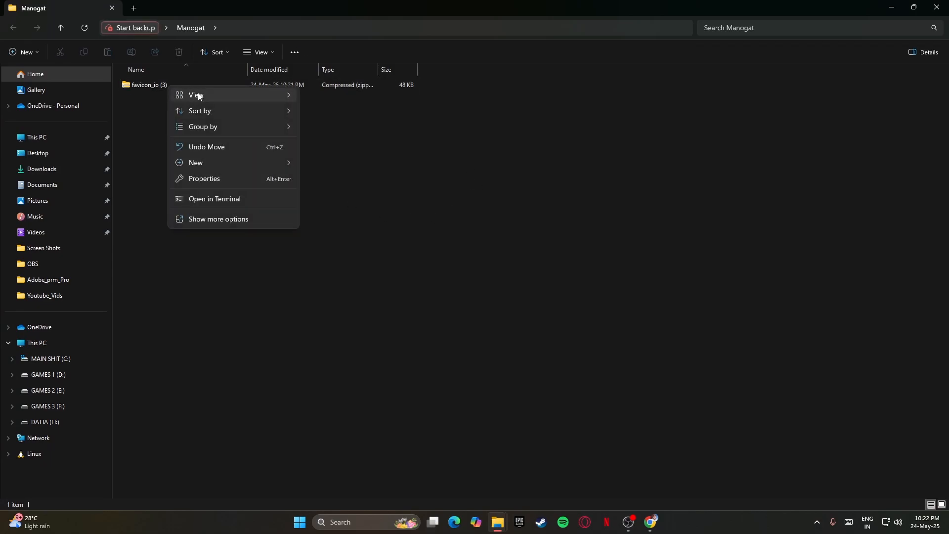
{"action": "key", "text": "Escape"}
{"action": "left_click", "coordinate": [142, 86]}
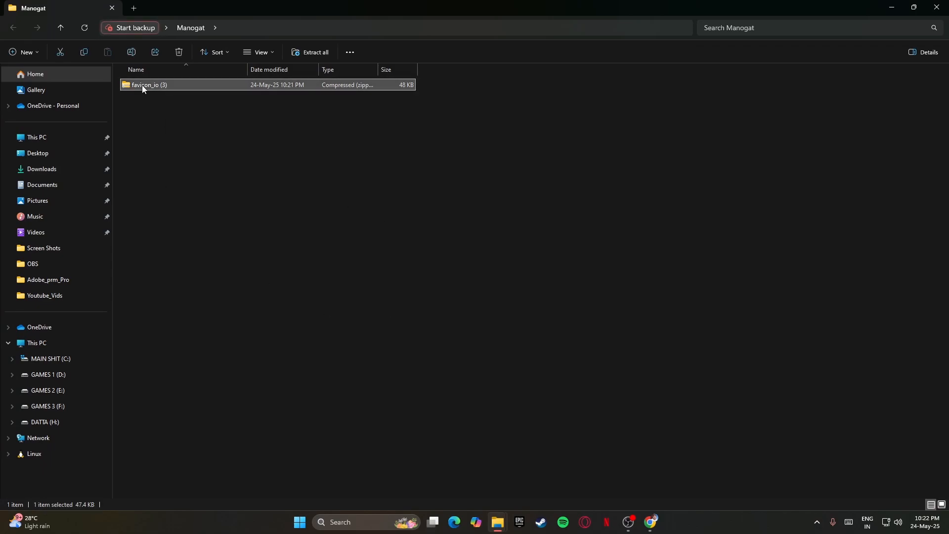
{"action": "right_click", "coordinate": [142, 87]}
{"action": "mouse_move", "coordinate": [253, 343]}
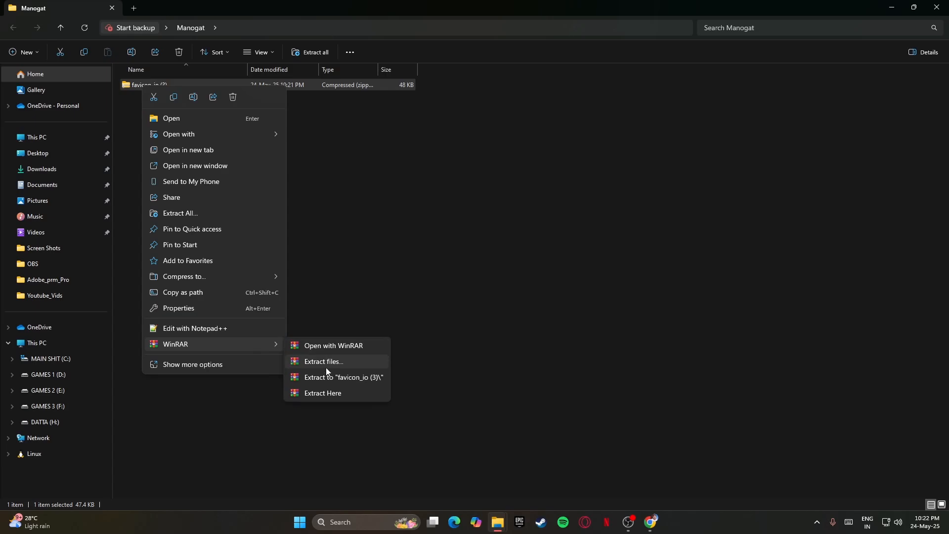
{"action": "left_click", "coordinate": [316, 392]}
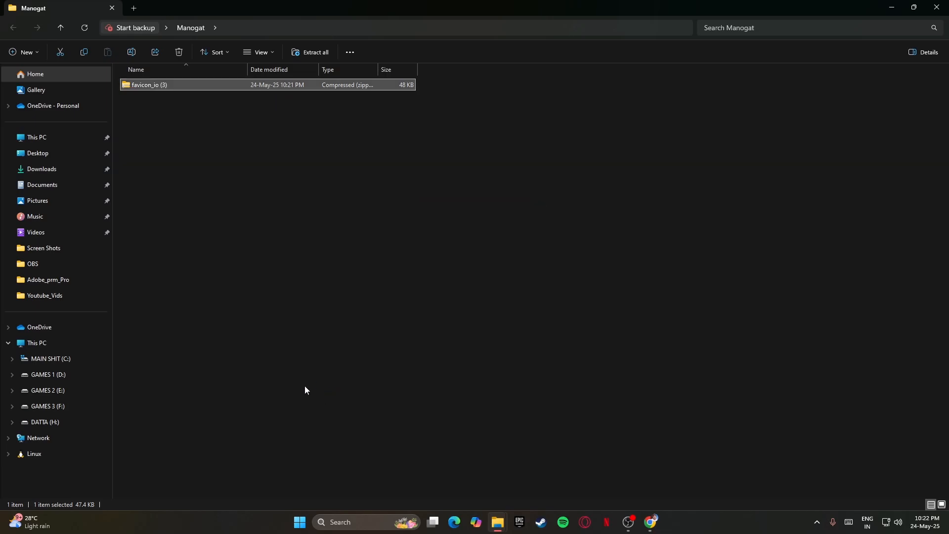
{"action": "left_click", "coordinate": [305, 374]}
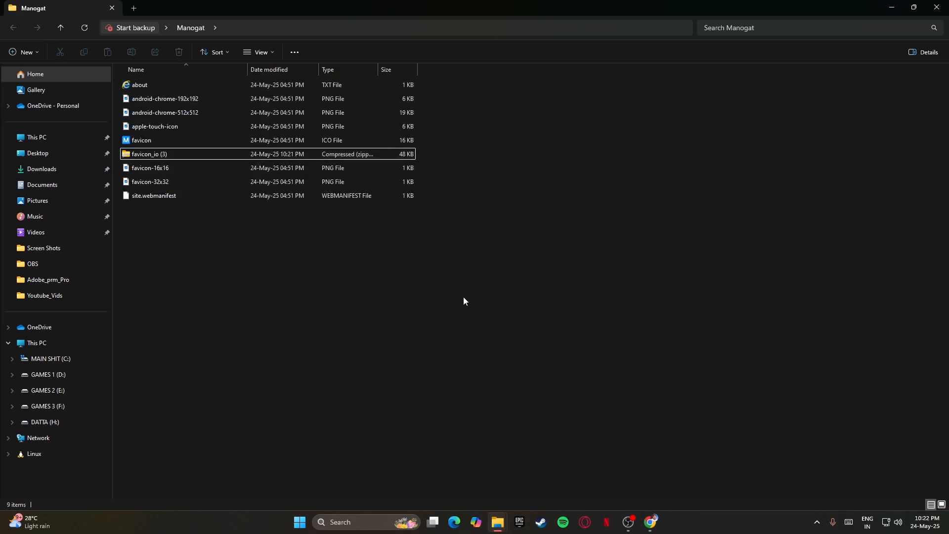
{"action": "left_click", "coordinate": [158, 154]}
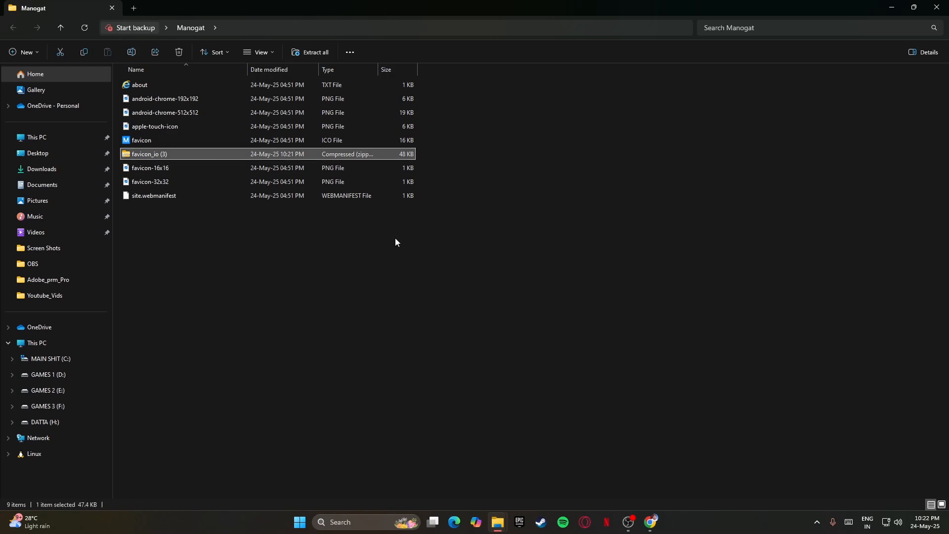
{"action": "key", "text": "Delete"}
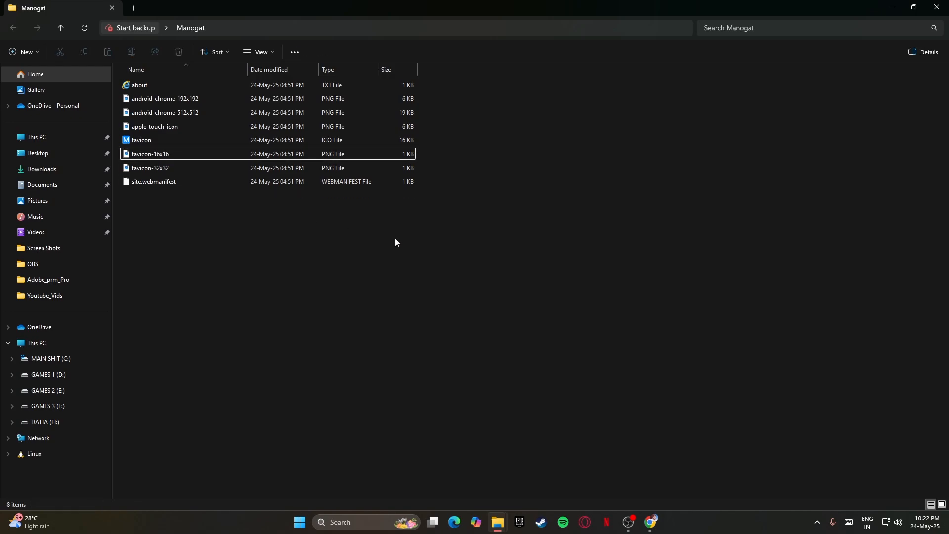
Identify the android-chrome-512x512 PNG as the icon file in the Manogat folder, and switch back to the favicon generator in Chrome
{"action": "left_click", "coordinate": [180, 113]}
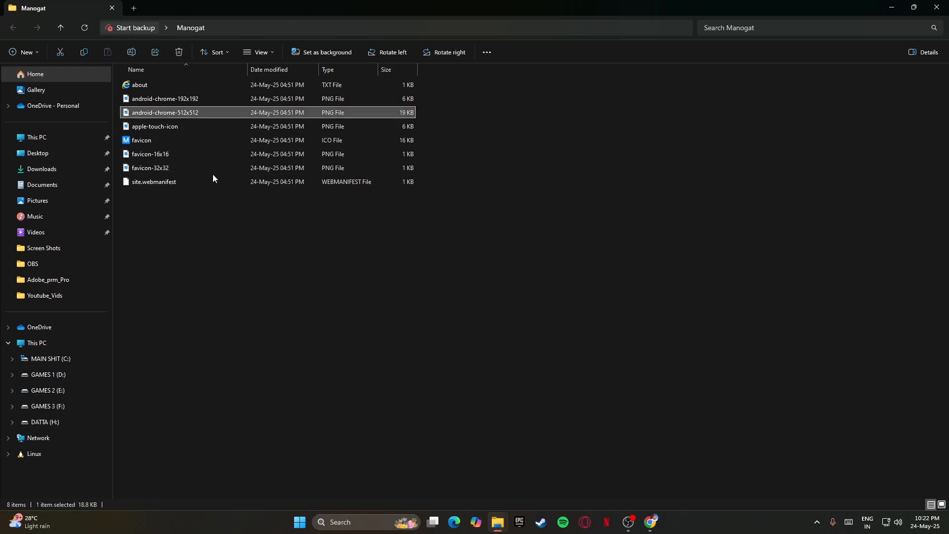
{"action": "left_click", "coordinate": [268, 283]}
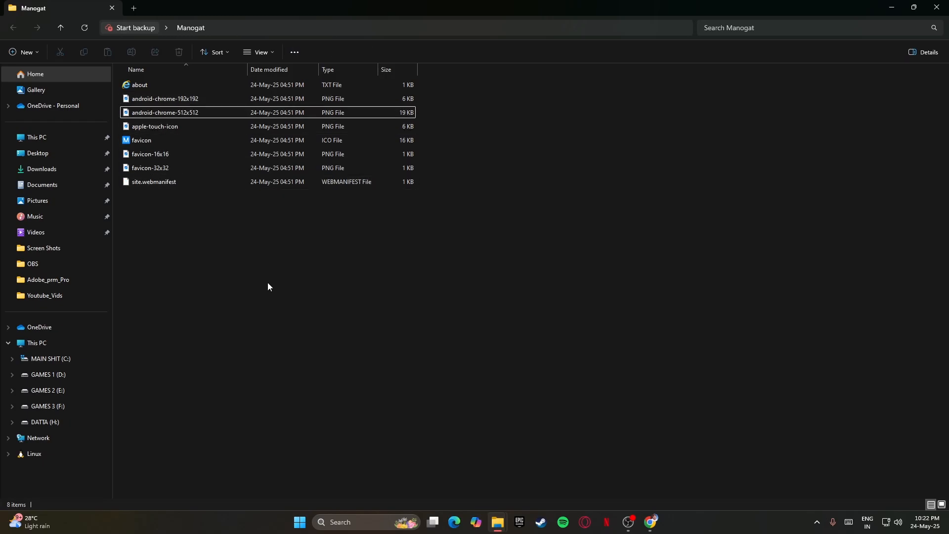
{"action": "left_click", "coordinate": [382, 112]}
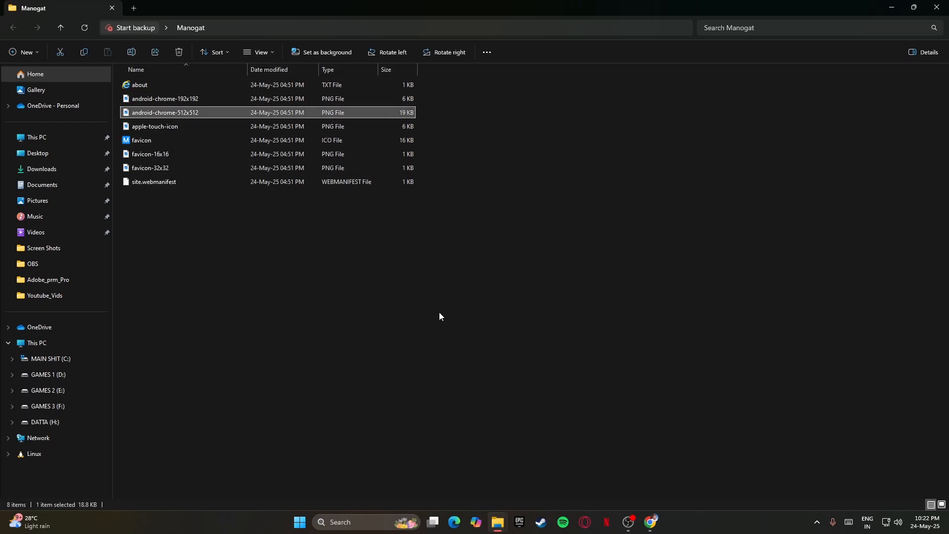
{"action": "key", "text": "alt+Tab"}
{"action": "key", "text": "Tab"}
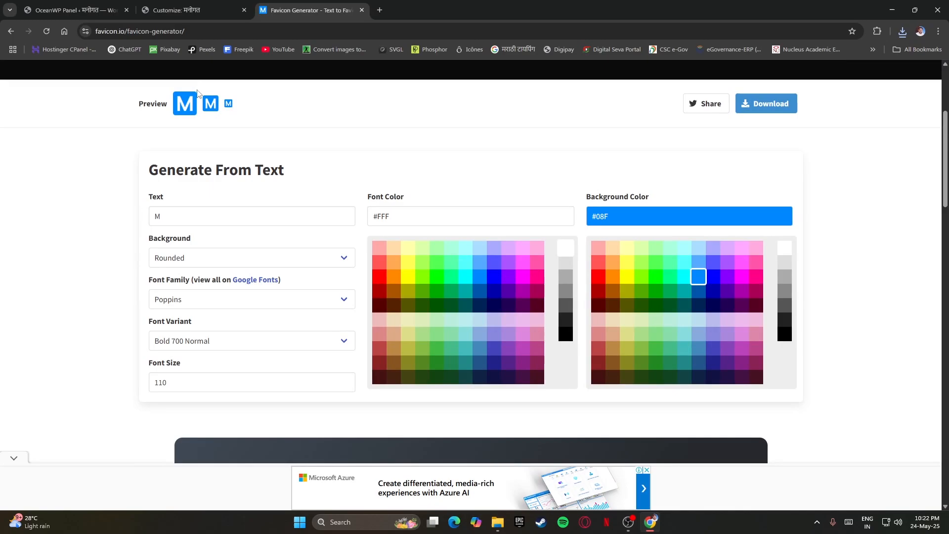
Switch to the Customizer and check the theme icon set options under Site Style & Settings, Site Icons
{"action": "left_click", "coordinate": [176, 5]}
{"action": "left_click", "coordinate": [12, 101]}
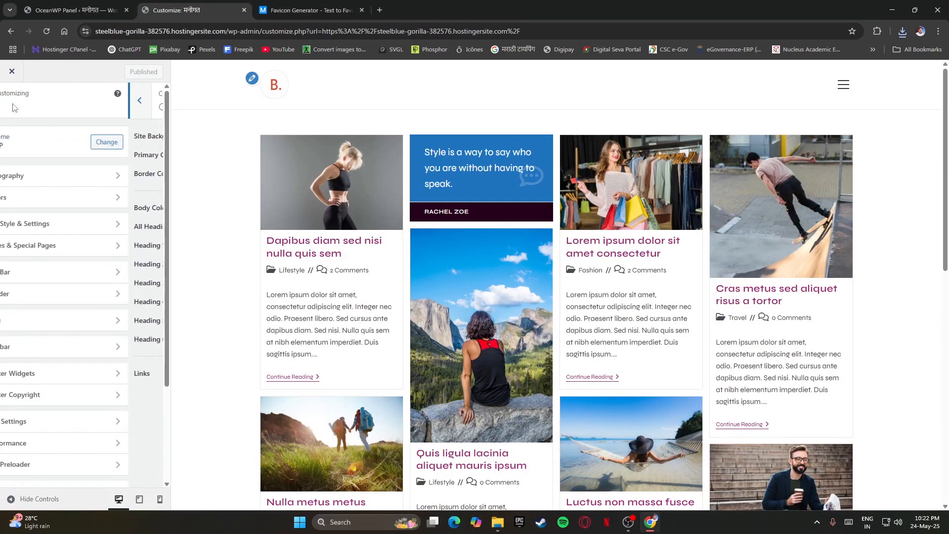
{"action": "left_click", "coordinate": [61, 230]}
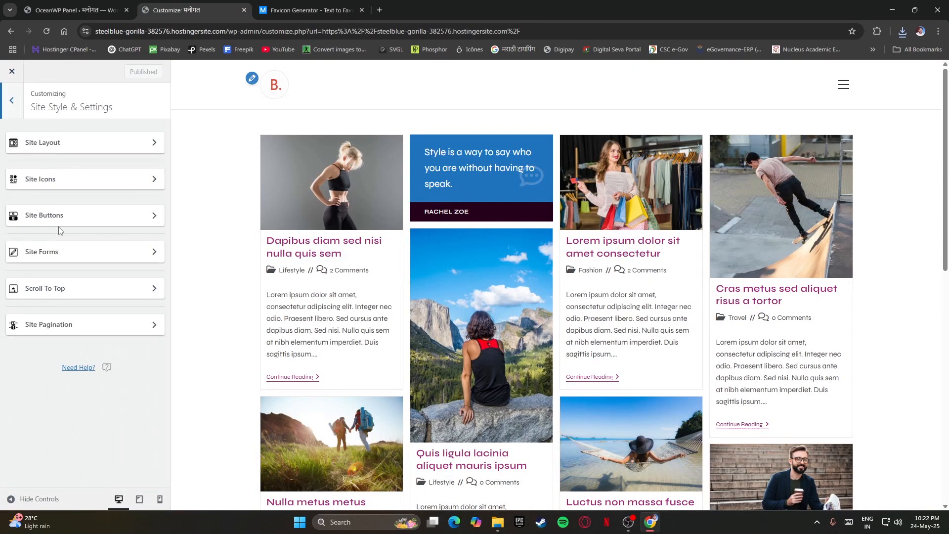
{"action": "left_click", "coordinate": [54, 182]}
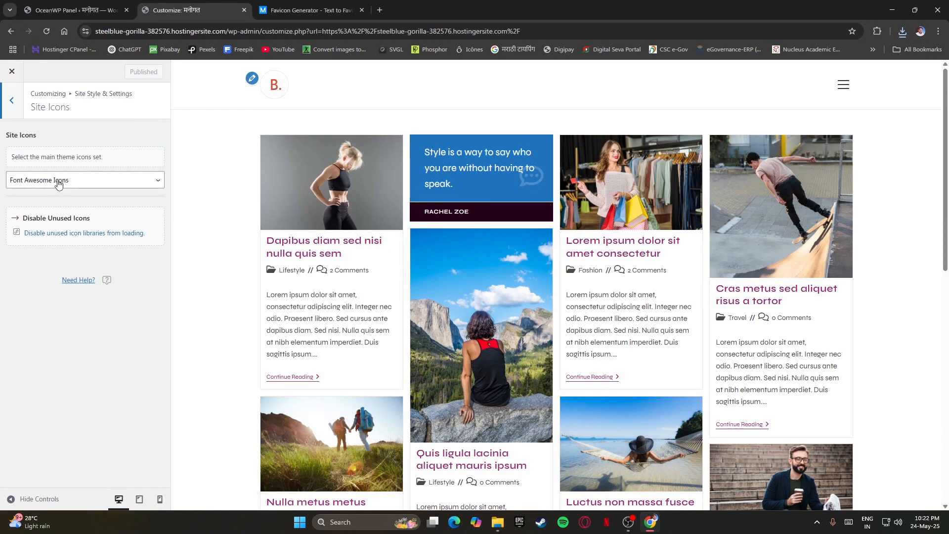
{"action": "left_click", "coordinate": [57, 182]}
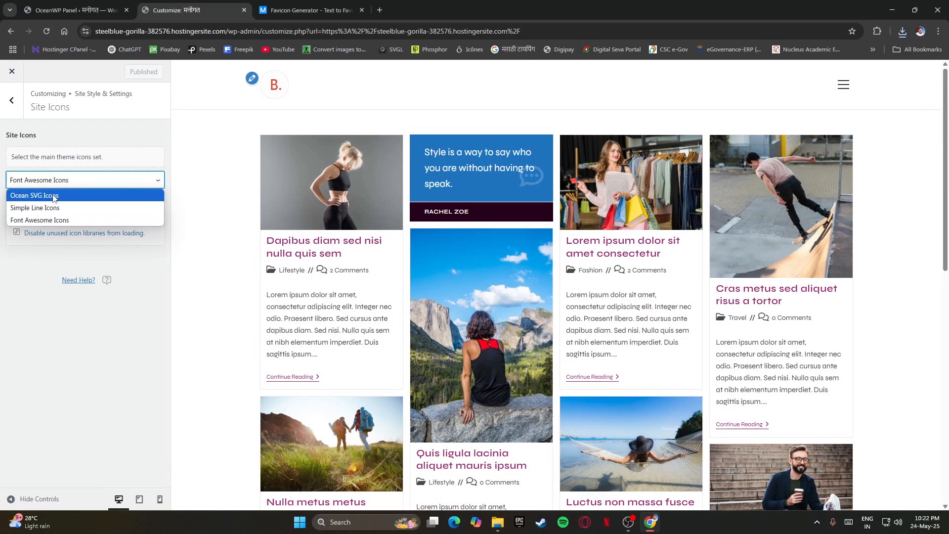
{"action": "left_click", "coordinate": [22, 344]}
{"action": "left_click", "coordinate": [13, 101]}
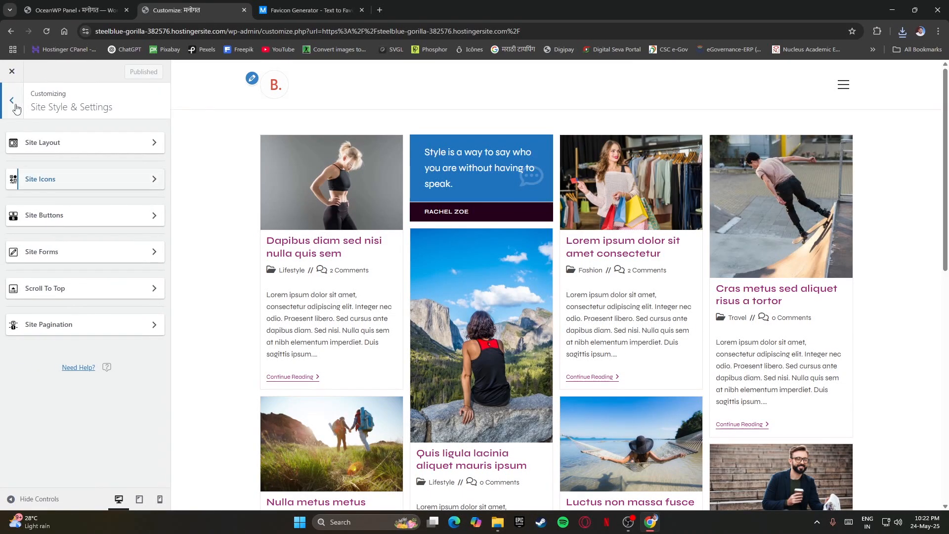
Go to the Customizer's Site Identity settings and start a file upload for the site icon
{"action": "left_click", "coordinate": [15, 105]}
{"action": "scroll", "coordinate": [45, 430], "scroll_direction": "down", "scroll_amount": 3}
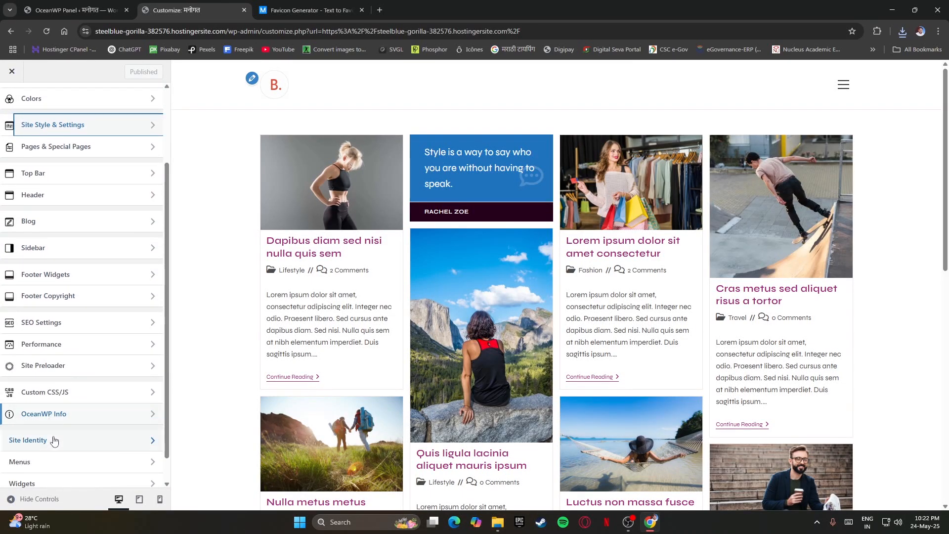
{"action": "left_click", "coordinate": [47, 413]}
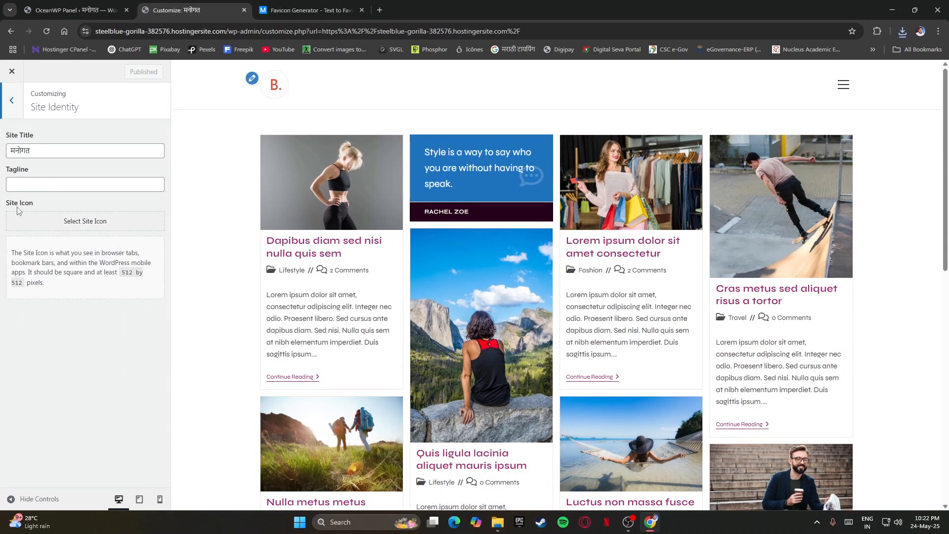
{"action": "left_click", "coordinate": [77, 222]}
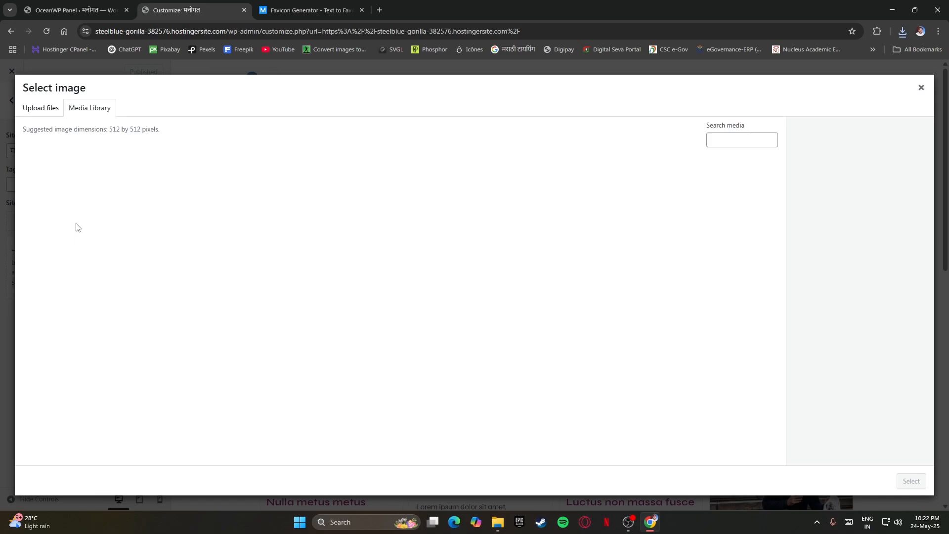
{"action": "left_click", "coordinate": [41, 109]}
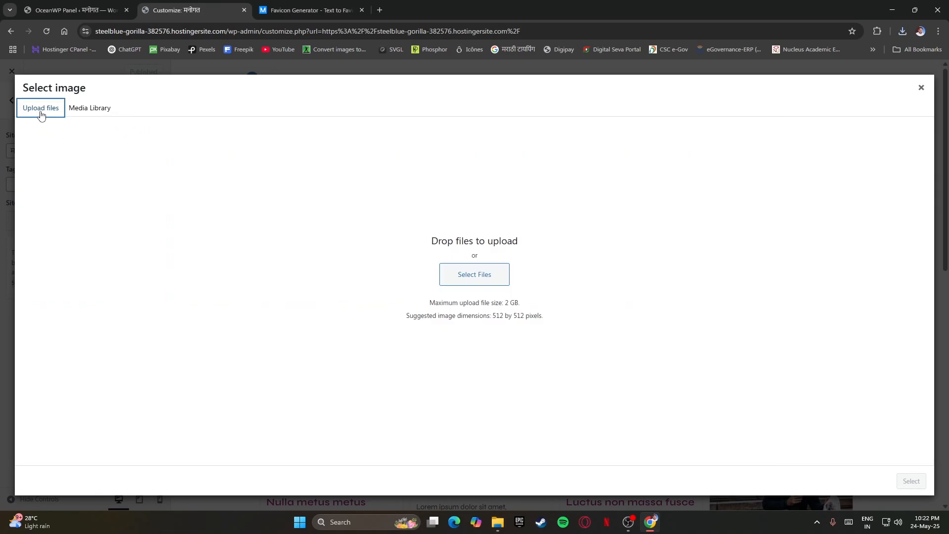
{"action": "left_click", "coordinate": [79, 108]}
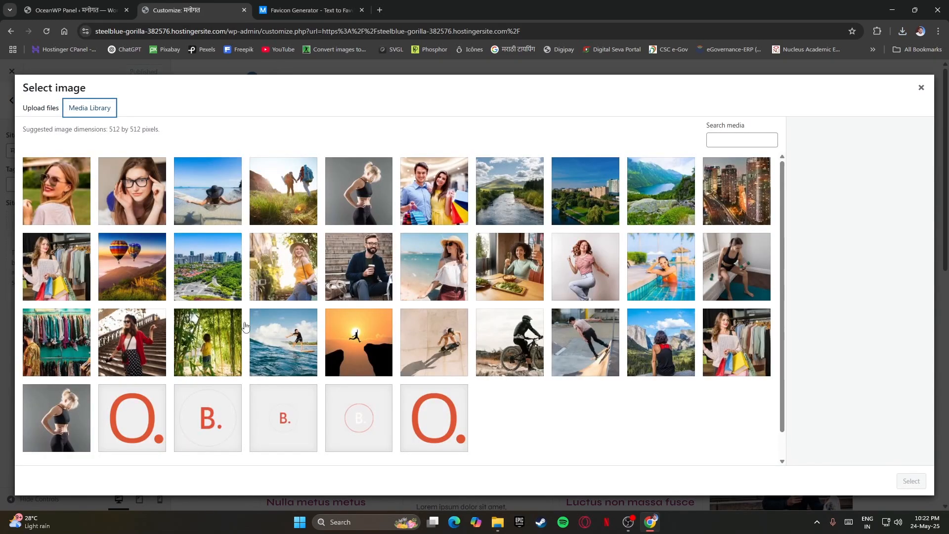
{"action": "left_click", "coordinate": [47, 111]}
{"action": "left_click", "coordinate": [443, 271]}
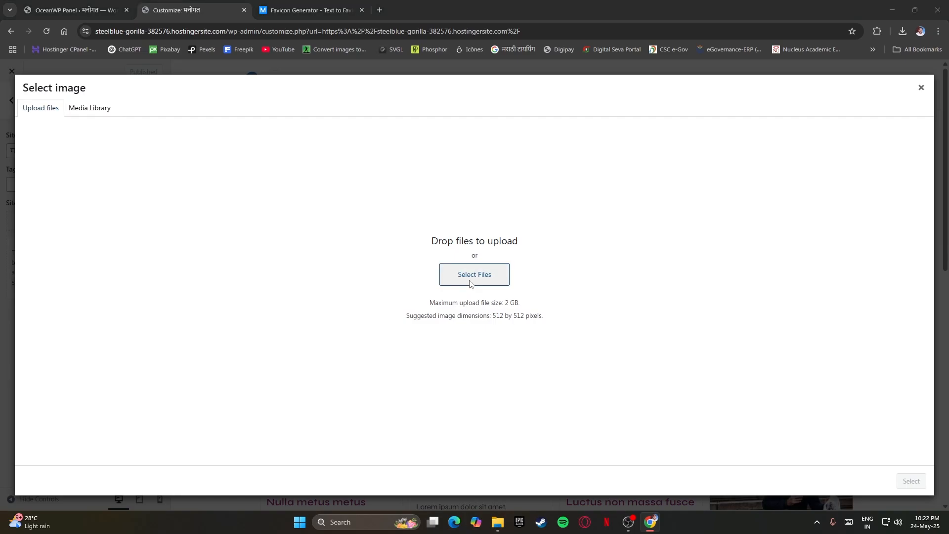
Upload android-chrome-512x512 from the Manogat folder on the desktop and set it as the site icon
{"action": "left_click", "coordinate": [41, 147]}
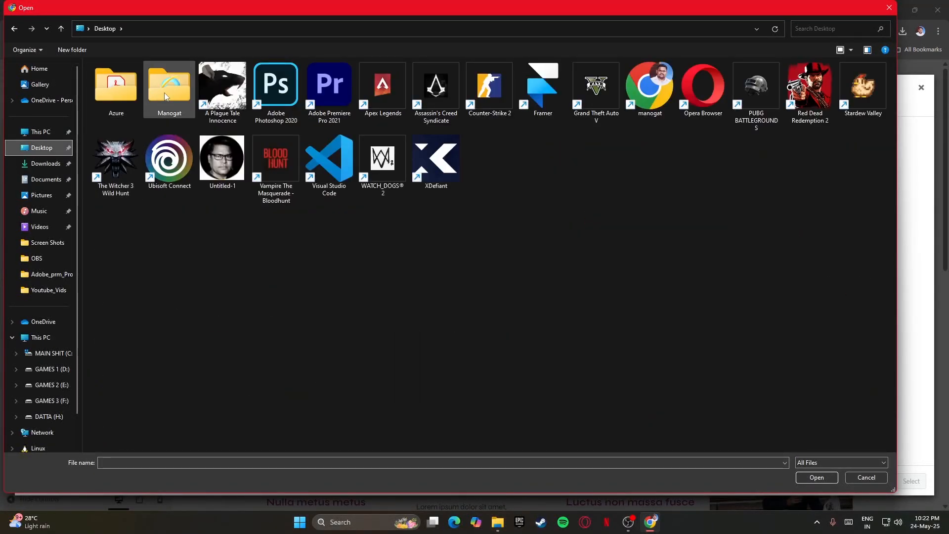
{"action": "double_click", "coordinate": [159, 99]}
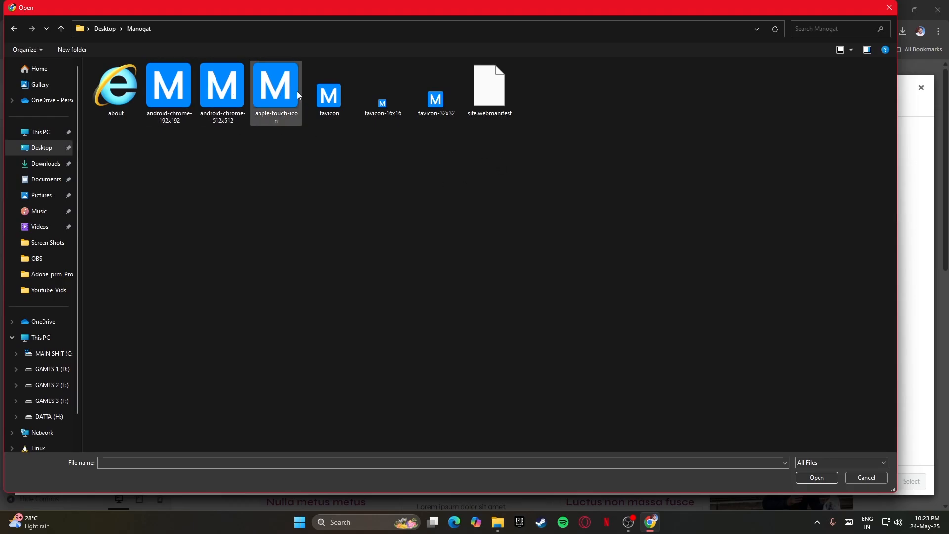
{"action": "left_click", "coordinate": [218, 97]}
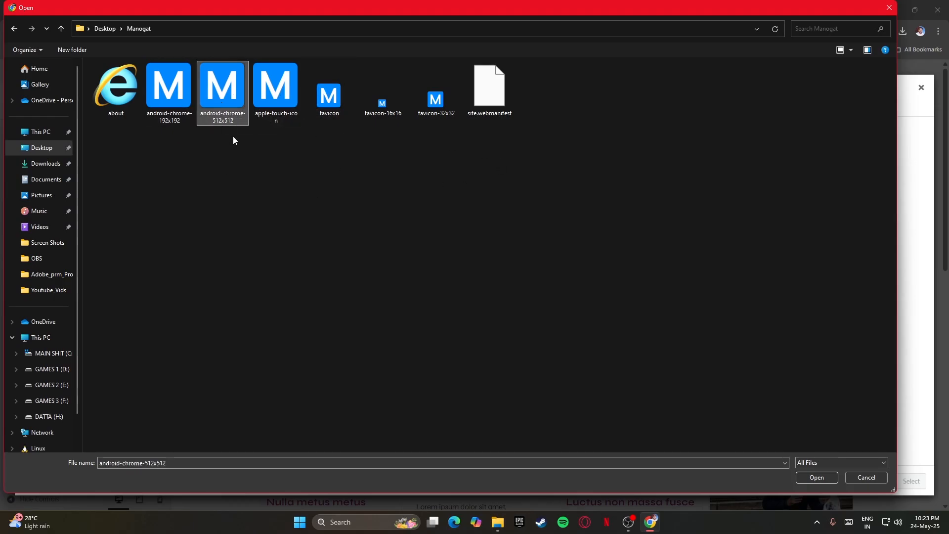
{"action": "left_click", "coordinate": [811, 477]}
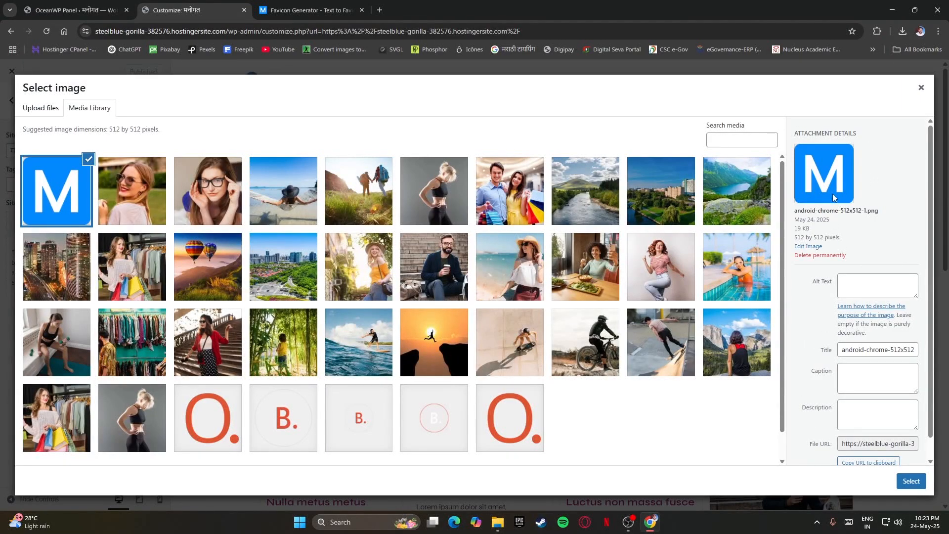
{"action": "left_click", "coordinate": [911, 482]}
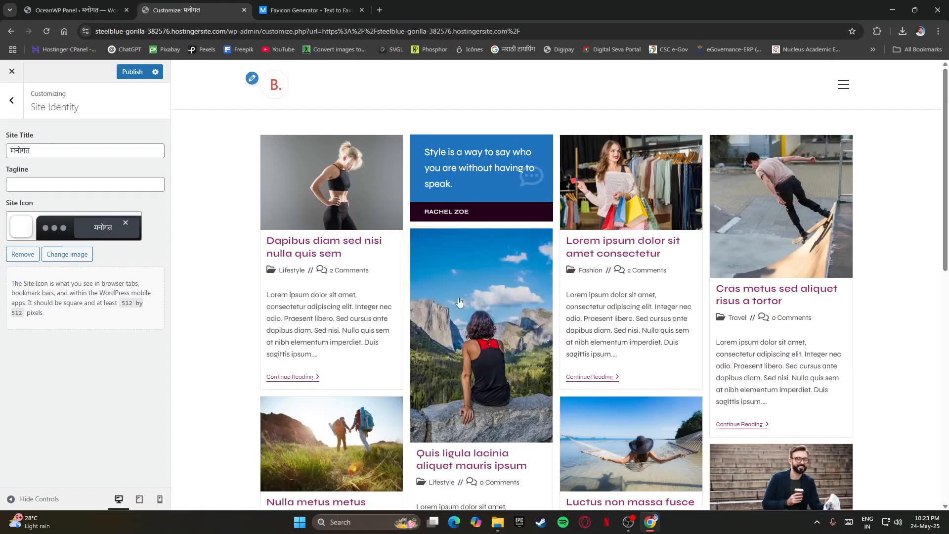
Compare the Customizer's browser tab icon with the favicon generator's, and publish the site icon change
{"action": "scroll", "coordinate": [597, 321], "scroll_direction": "down", "scroll_amount": 3}
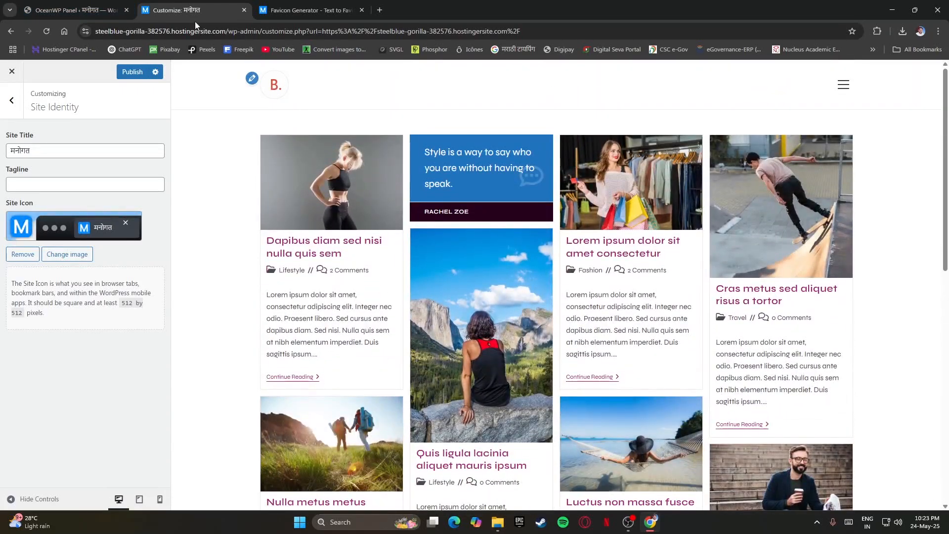
{"action": "left_click", "coordinate": [324, 12]}
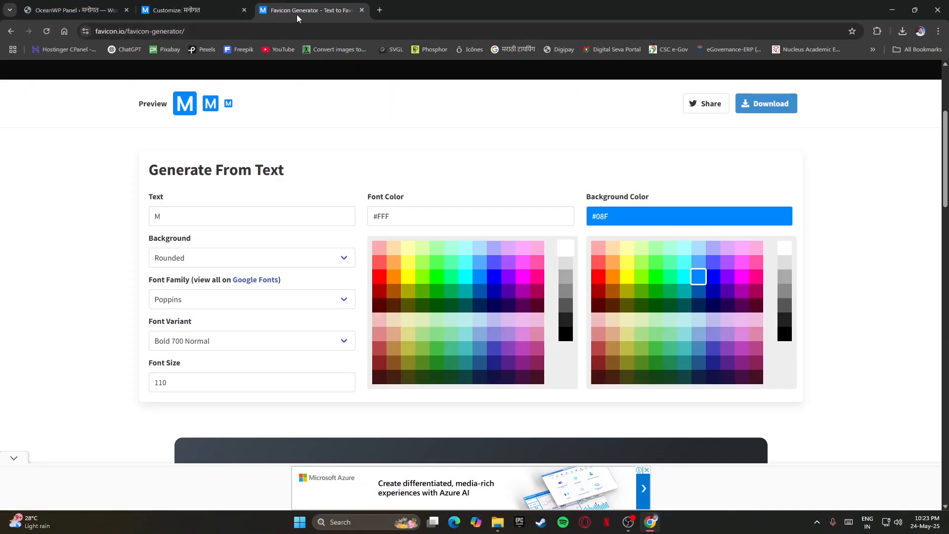
{"action": "left_click", "coordinate": [147, 10]}
{"action": "left_click", "coordinate": [134, 72]}
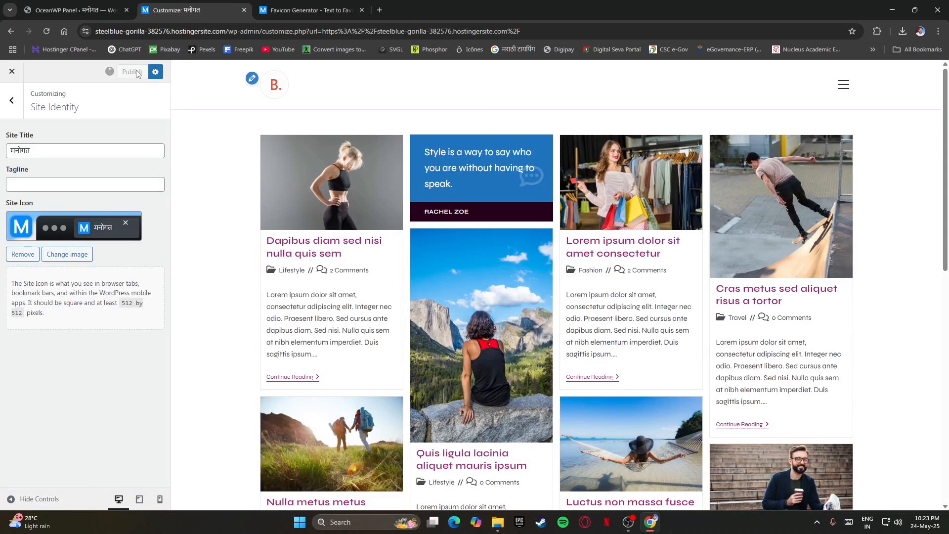
Open the live site from the OceanWP admin page in a new tab and check its tab icon and home page
{"action": "left_click", "coordinate": [58, 6]}
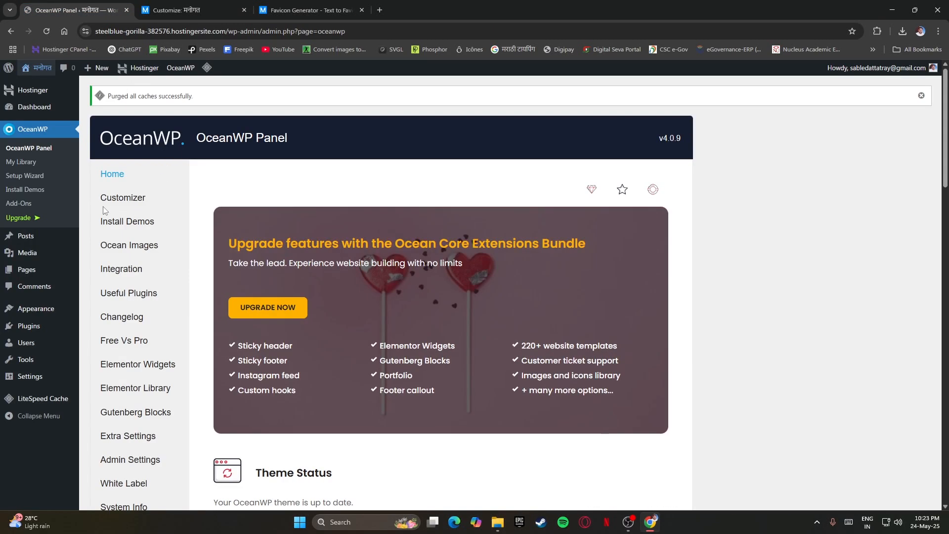
{"action": "right_click", "coordinate": [47, 83]}
{"action": "left_click", "coordinate": [138, 83]}
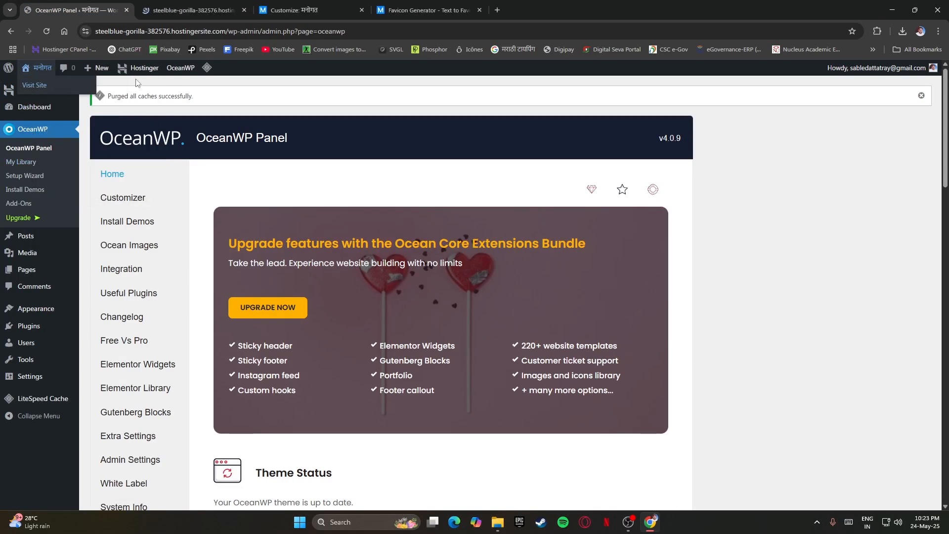
{"action": "left_click", "coordinate": [146, 12]}
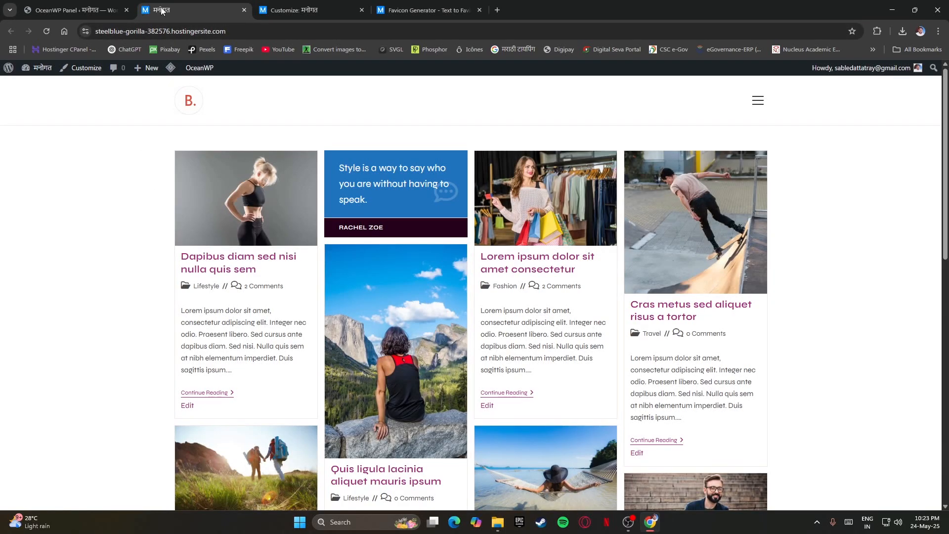
{"action": "scroll", "coordinate": [165, 229], "scroll_direction": "down", "scroll_amount": 1}
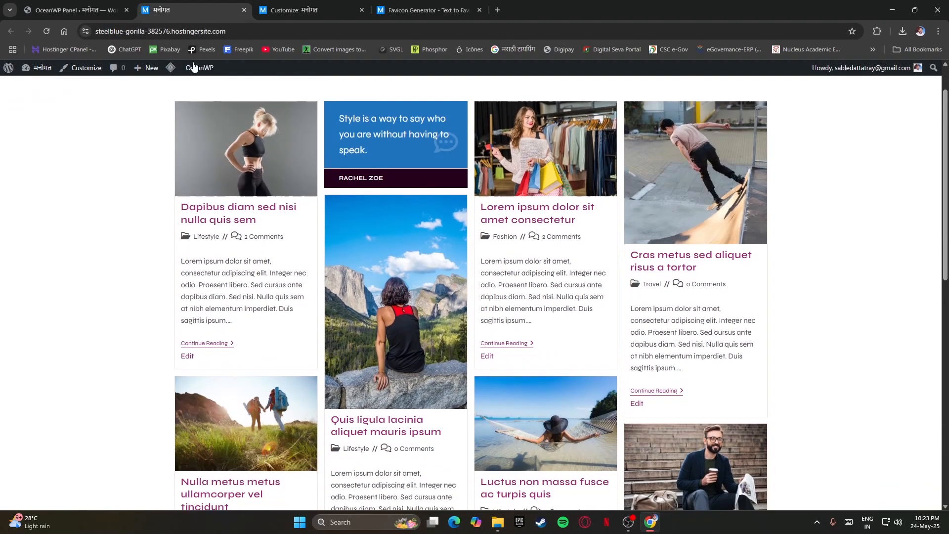
{"action": "scroll", "coordinate": [326, 197], "scroll_direction": "up", "scroll_amount": 1}
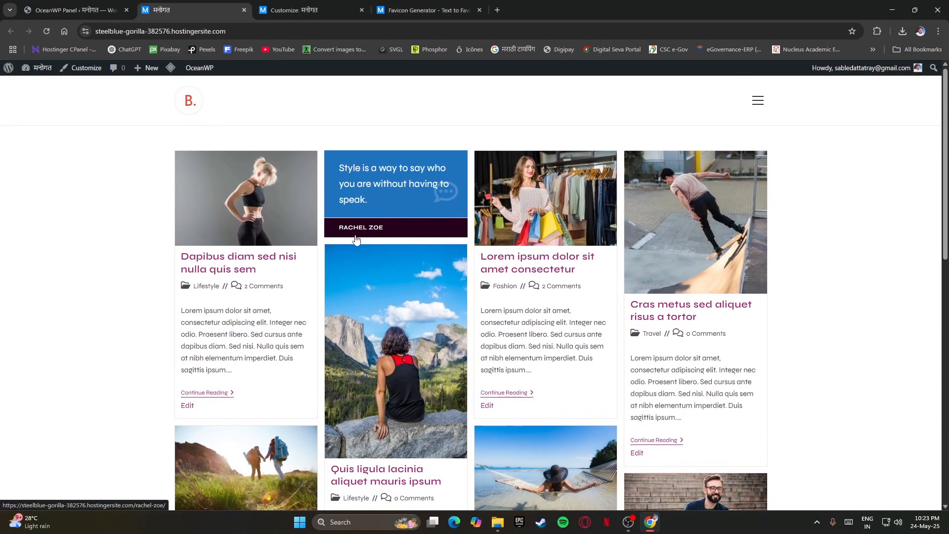
Minimize Chrome, launch CorelDRAW 2020 from the desktop and create a new blank document
{"action": "left_click", "coordinate": [84, 13]}
{"action": "scroll", "coordinate": [343, 316], "scroll_direction": "down", "scroll_amount": 4}
{"action": "scroll", "coordinate": [343, 316], "scroll_direction": "up", "scroll_amount": 4}
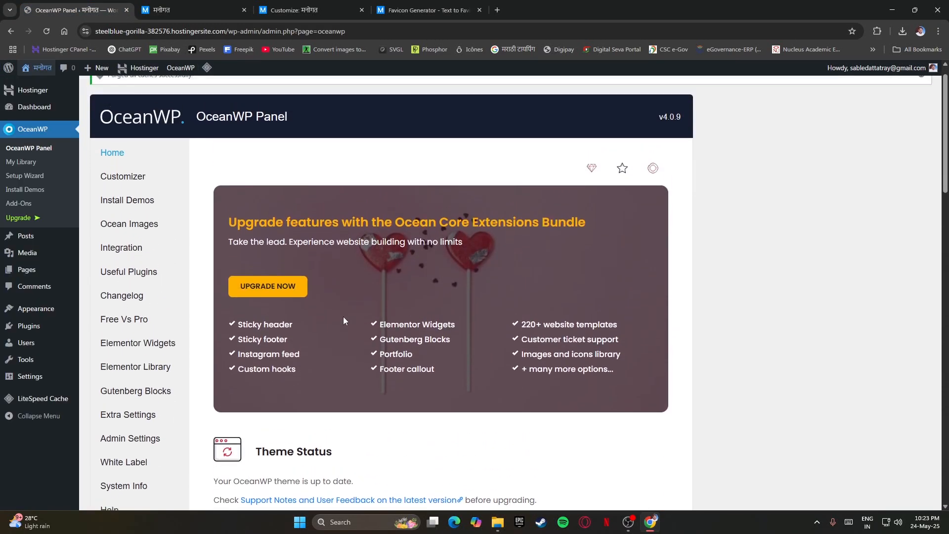
{"action": "left_click", "coordinate": [893, 10]}
{"action": "left_click", "coordinate": [937, 7]}
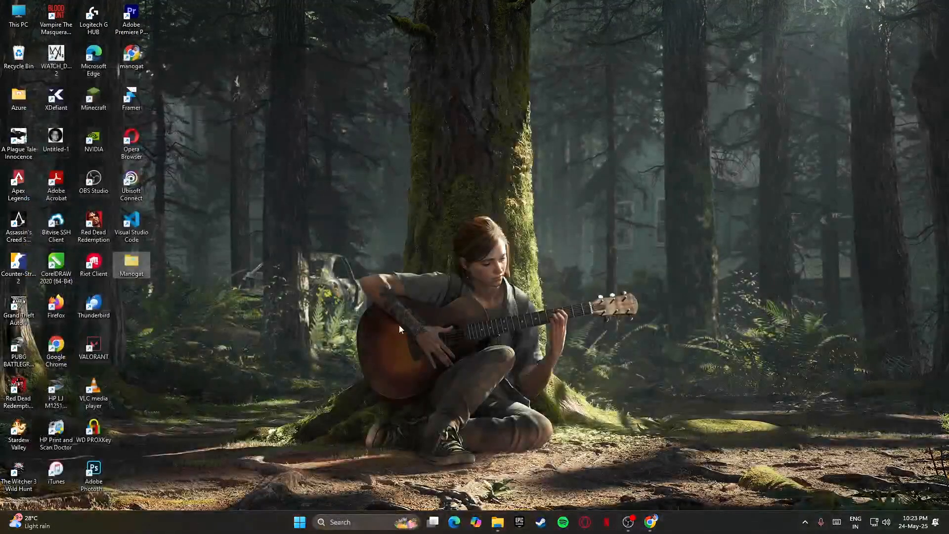
{"action": "double_click", "coordinate": [60, 282]}
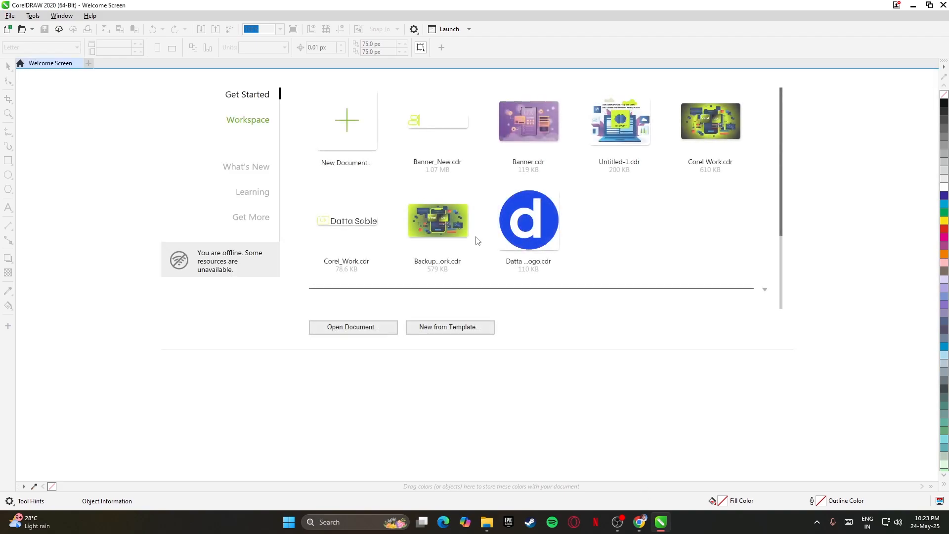
{"action": "left_click", "coordinate": [352, 124]}
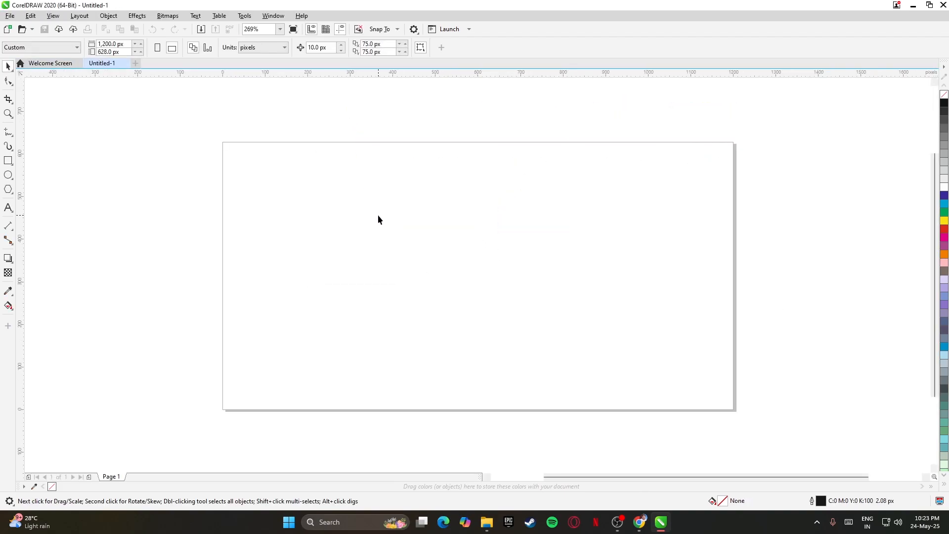
{"action": "left_click", "coordinate": [10, 208]}
{"action": "left_click", "coordinate": [393, 247]}
{"action": "type", "text": "M"}
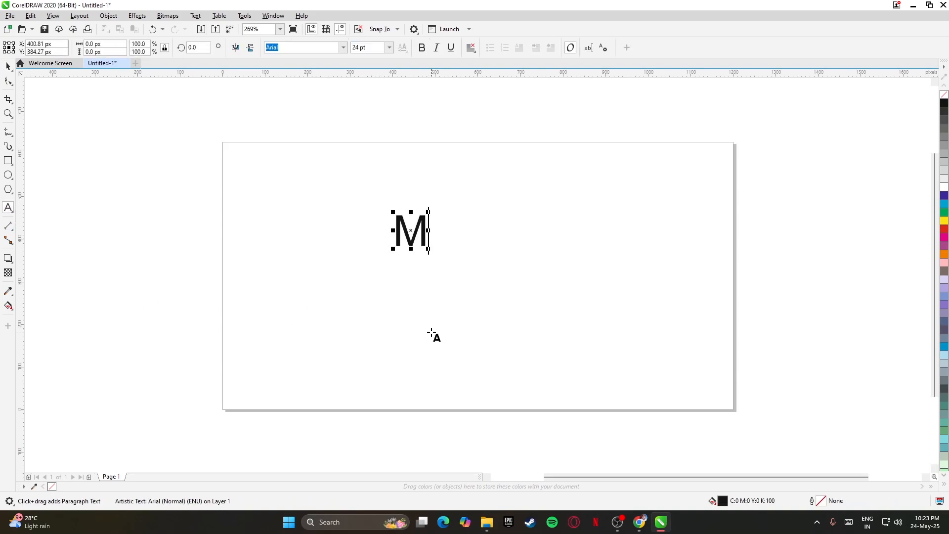
{"action": "type", "text": "anogat"}
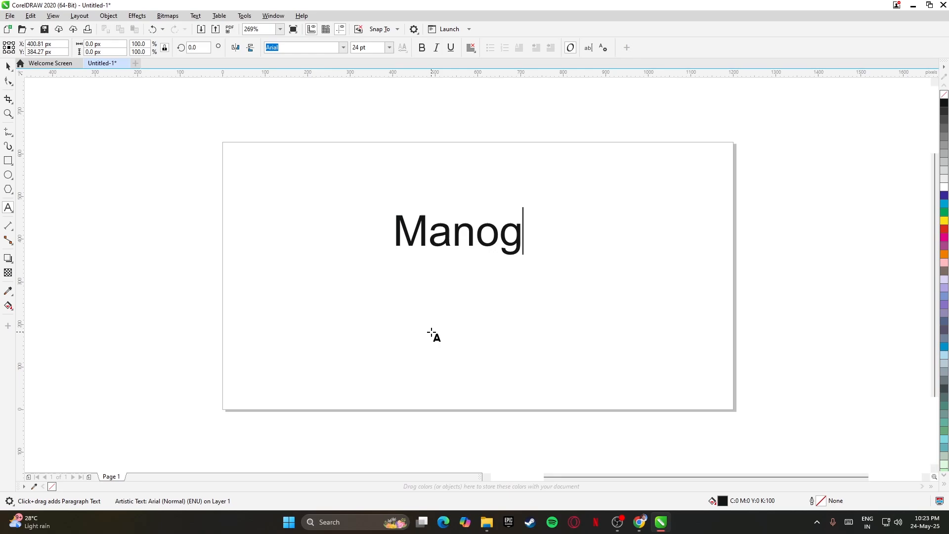
{"action": "key", "text": "BackSpace"}
{"action": "key", "text": "BackSpace"}
{"action": "key", "text": "BackSpace"}
{"action": "key", "text": "BackSpace"}
{"action": "key", "text": "BackSpace"}
{"action": "key", "text": "BackSpace"}
{"action": "key", "text": "BackSpace"}
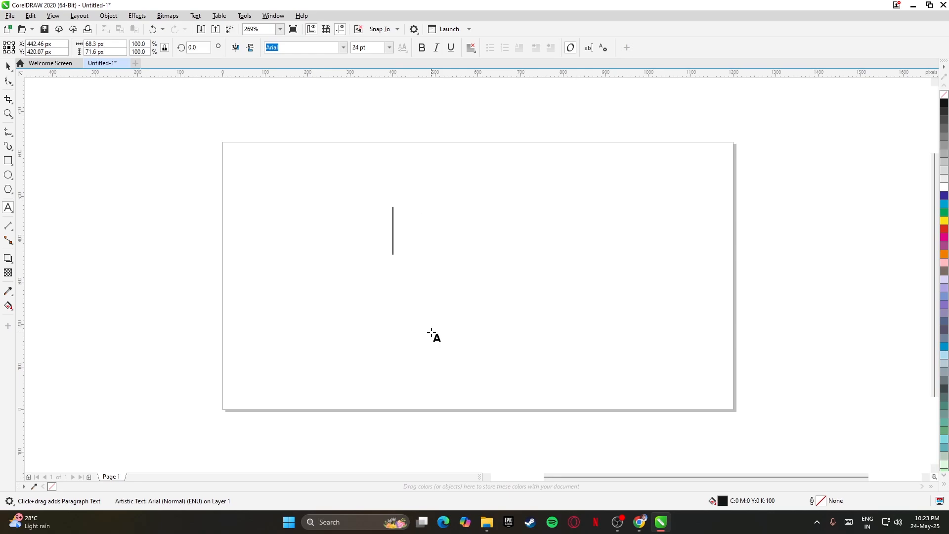
Switch to Chrome, open the bookmarked Google Input Tools page in a new tab and write मनोगत in Marathi
{"action": "key", "text": "alt+Tab"}
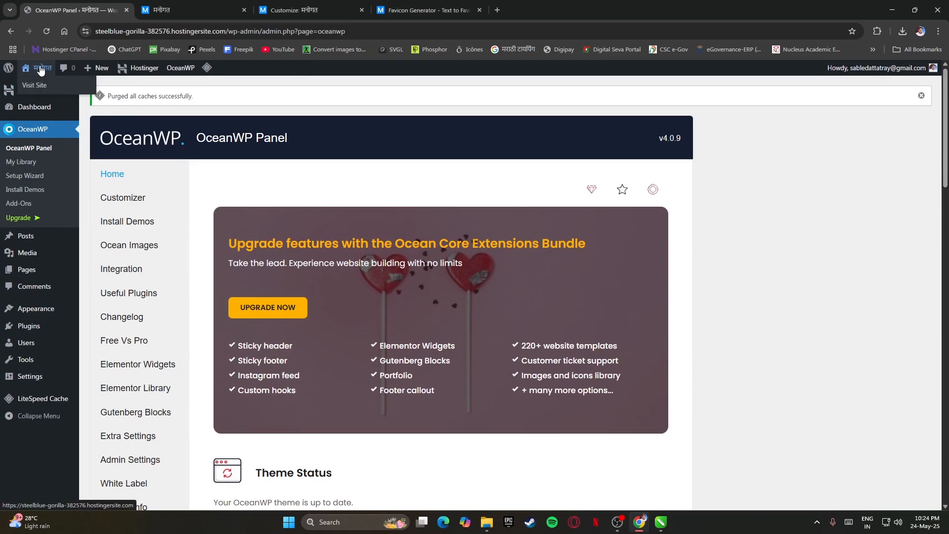
{"action": "left_click", "coordinate": [400, 4]}
{"action": "key", "text": "ctrl+t"}
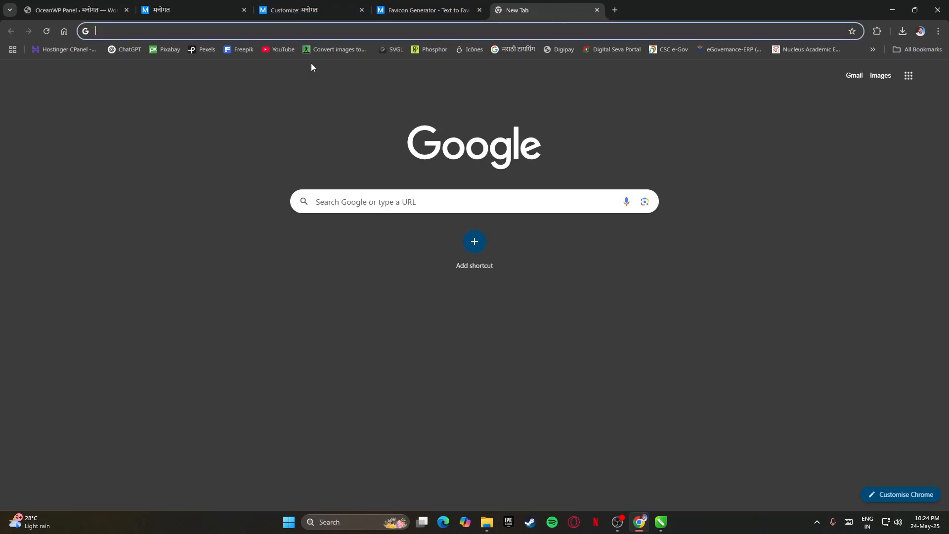
{"action": "left_click", "coordinate": [514, 48]}
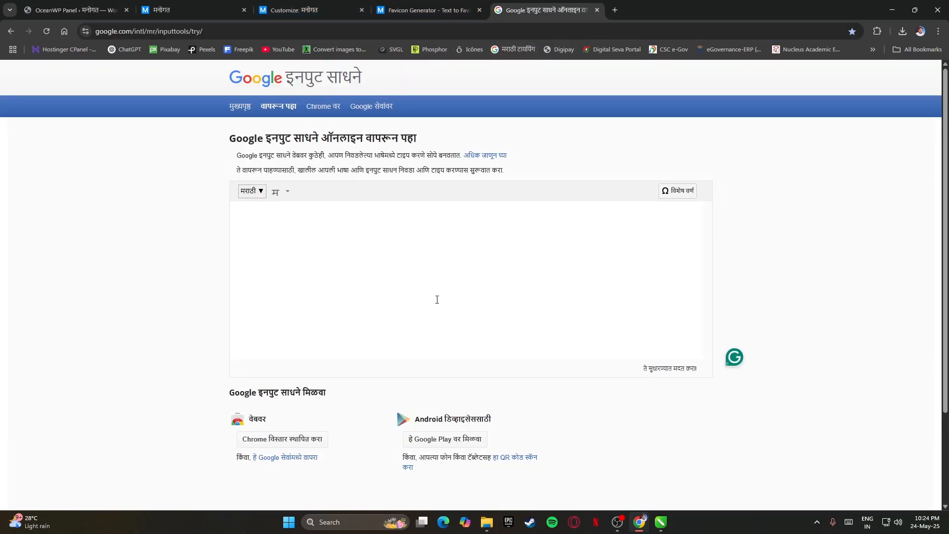
{"action": "type", "text": "manogat"}
{"action": "key", "text": "space"}
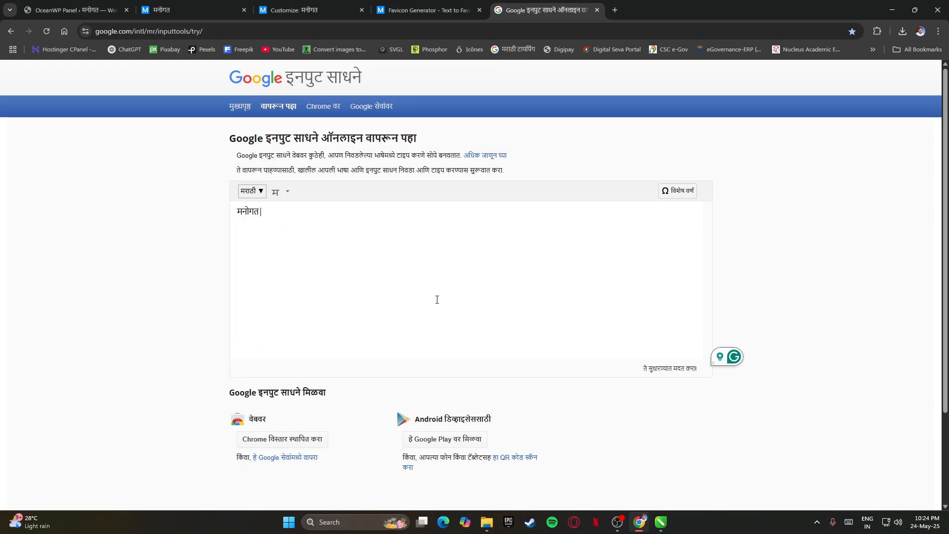
Copy the word मनोगत from Google Input Tools, switch to CorelDRAW and paste it as artistic text on the page
{"action": "key", "text": "ctrl+a"}
{"action": "key", "text": "ctrl+c"}
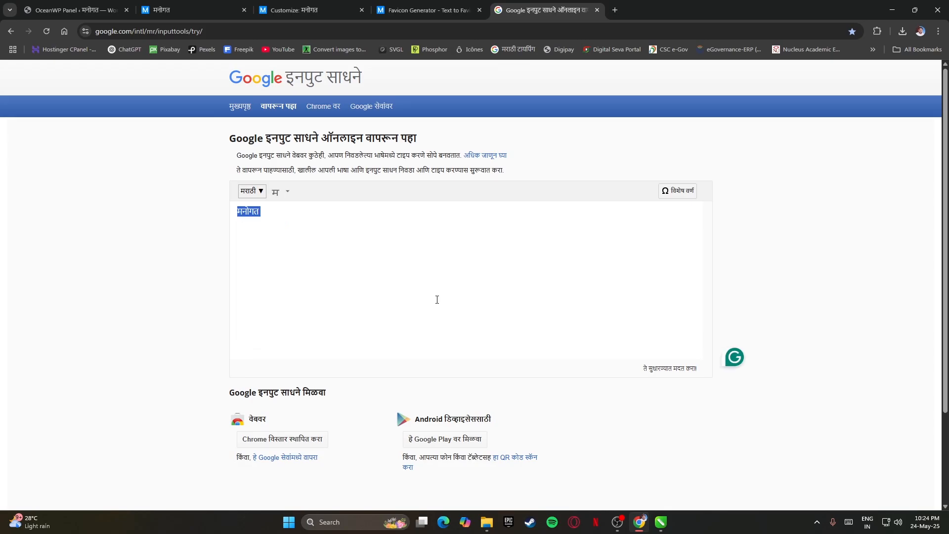
{"action": "key", "text": "alt+Tab"}
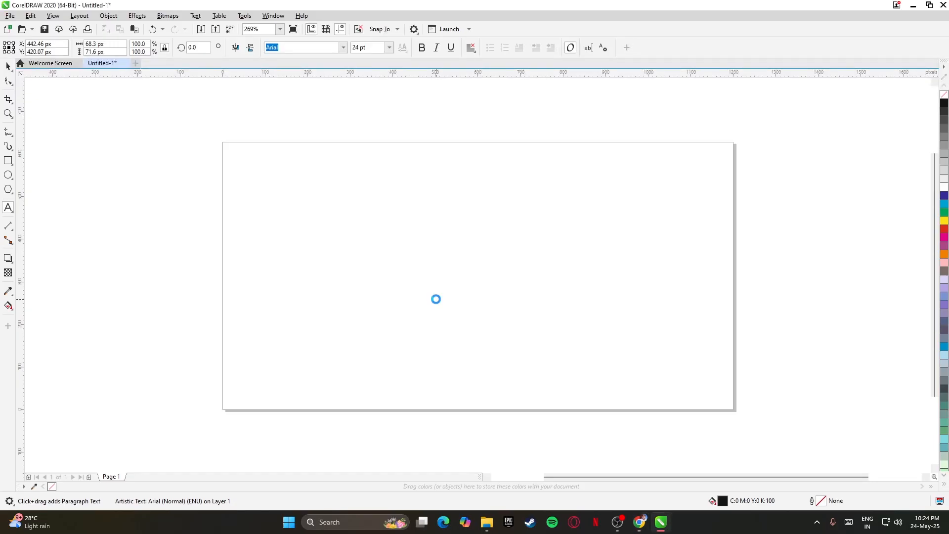
{"action": "key", "text": "ctrl+v"}
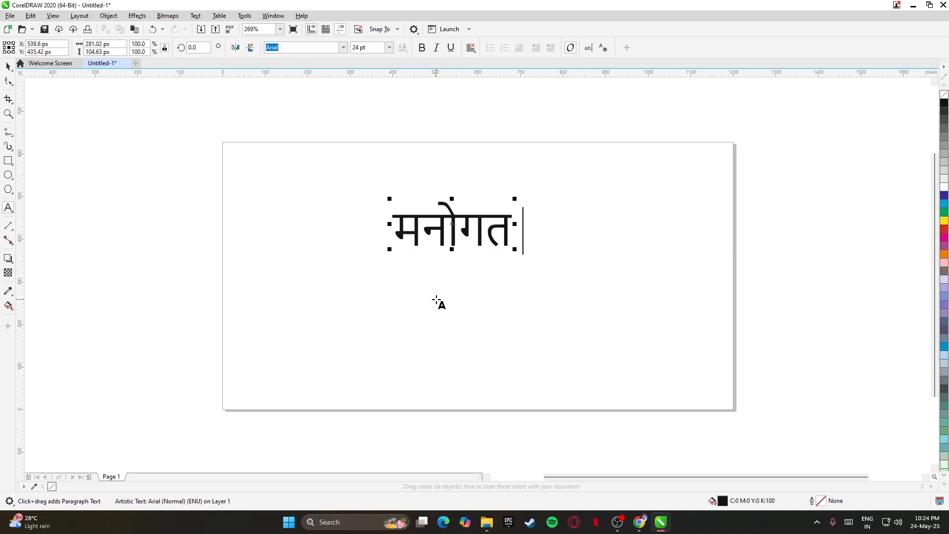
{"action": "left_click", "coordinate": [8, 66]}
{"action": "left_click", "coordinate": [442, 239]}
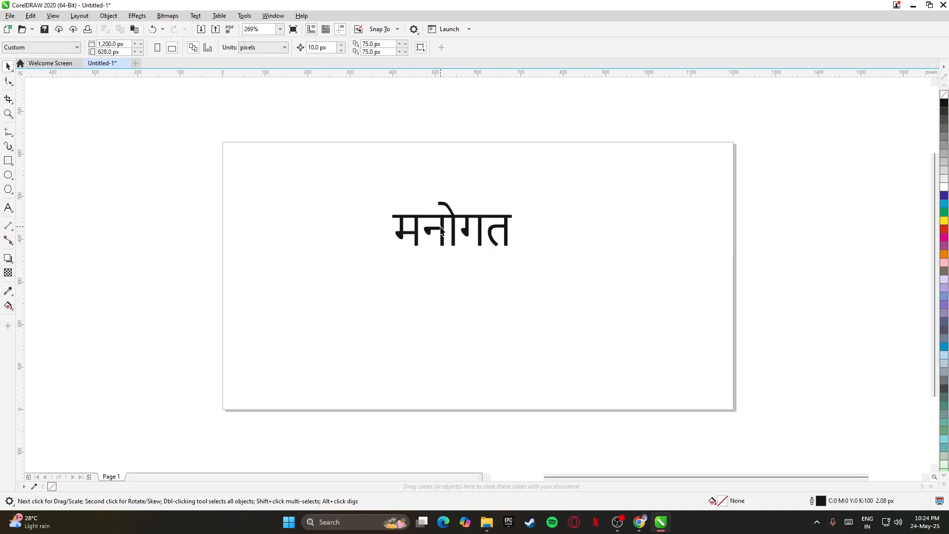
Set the मनोगत text in the Tiro Devanagari Marathi font and center it on the page
{"action": "left_click", "coordinate": [442, 231]}
{"action": "left_click", "coordinate": [343, 47]}
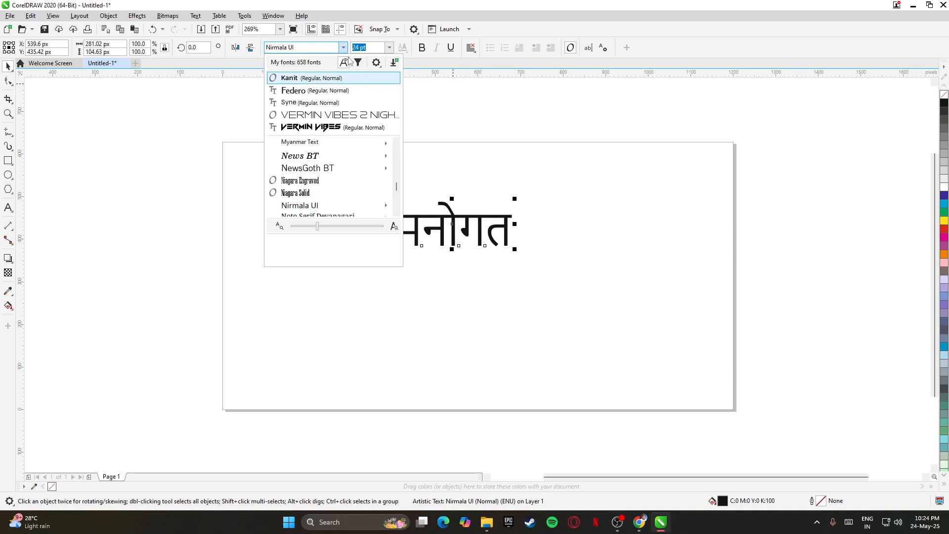
{"action": "type", "text": "tiro"}
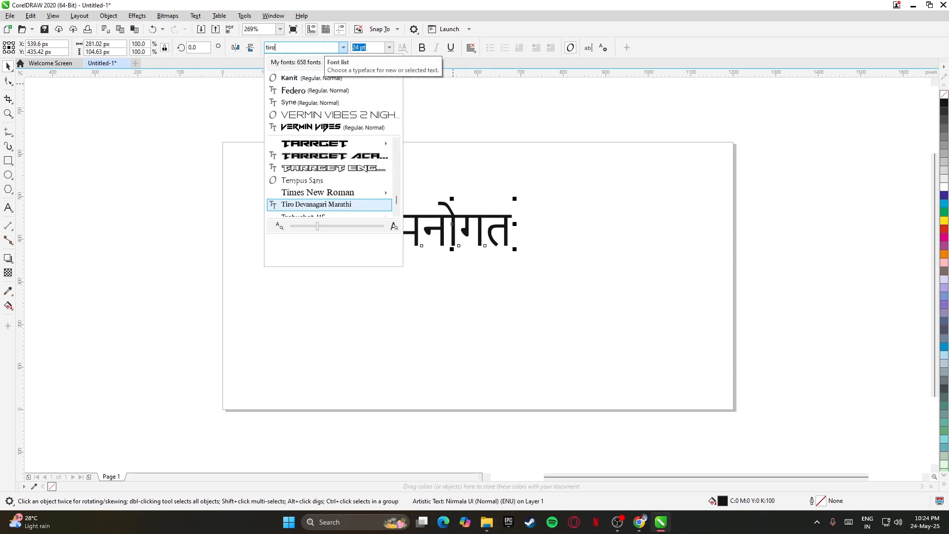
{"action": "key", "text": "Return"}
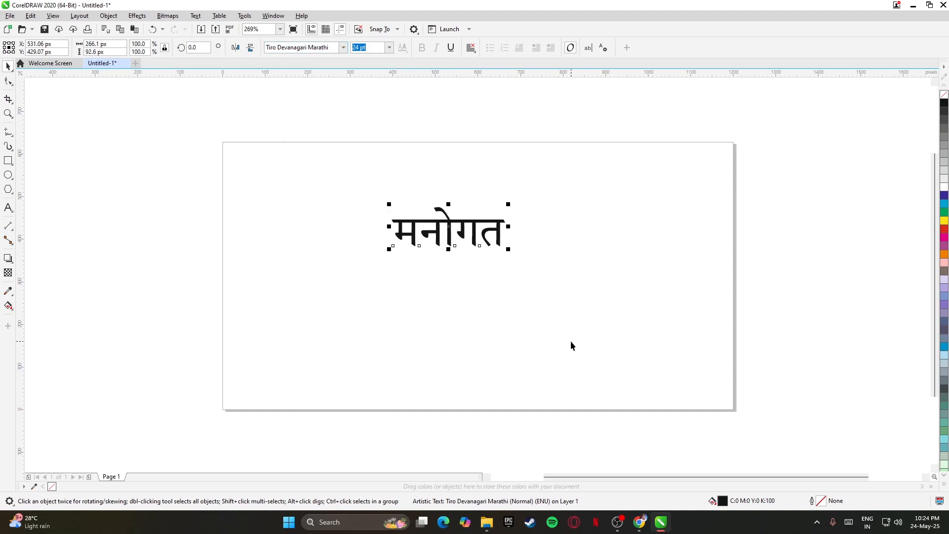
{"action": "key", "text": "p"}
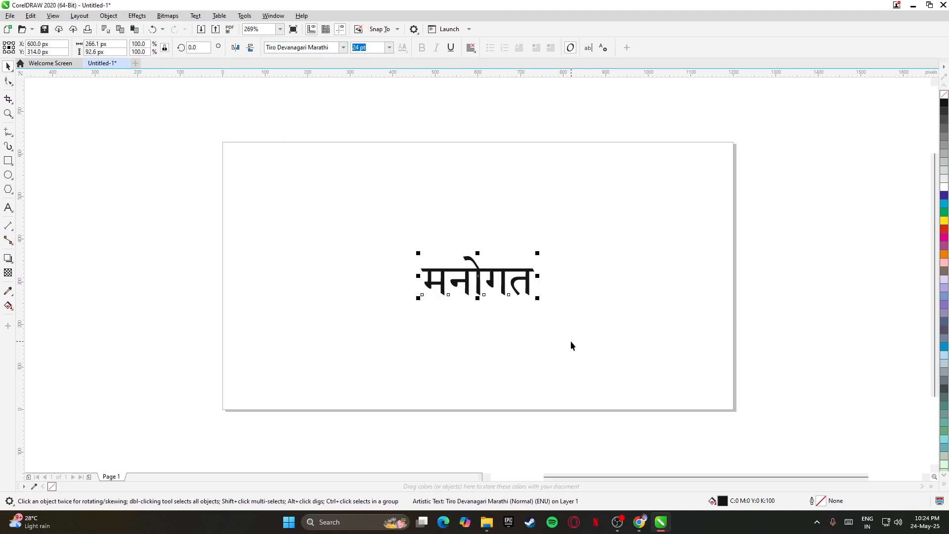
Convert the मनोगत text to curves and give it a 1.0 px outline
{"action": "left_click", "coordinate": [572, 330]}
{"action": "left_click", "coordinate": [478, 286]}
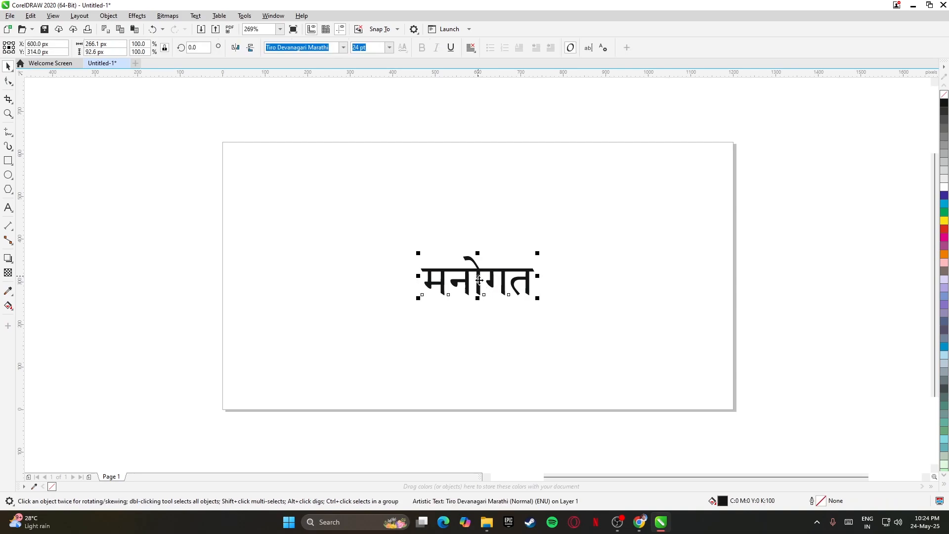
{"action": "right_click", "coordinate": [479, 281]}
{"action": "left_click", "coordinate": [505, 299]}
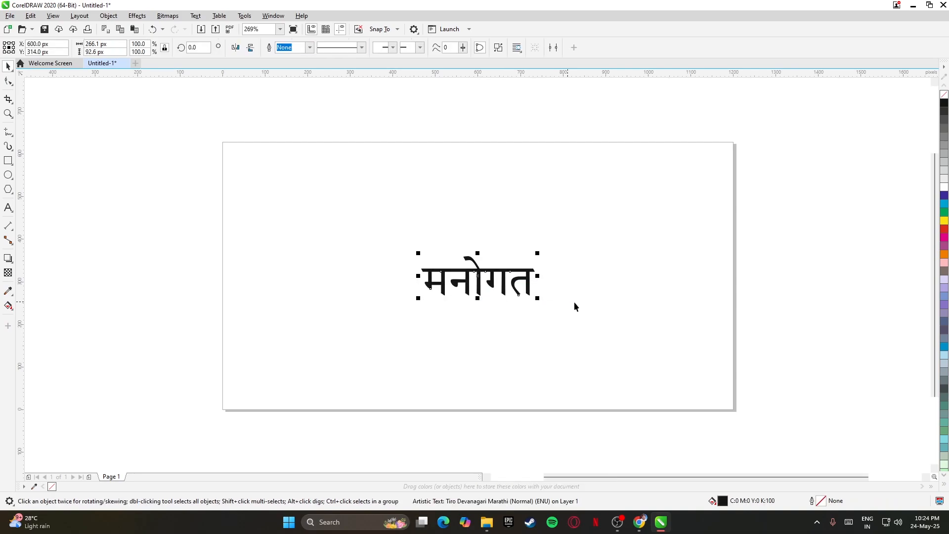
{"action": "left_click", "coordinate": [536, 307]}
{"action": "left_click", "coordinate": [505, 276]}
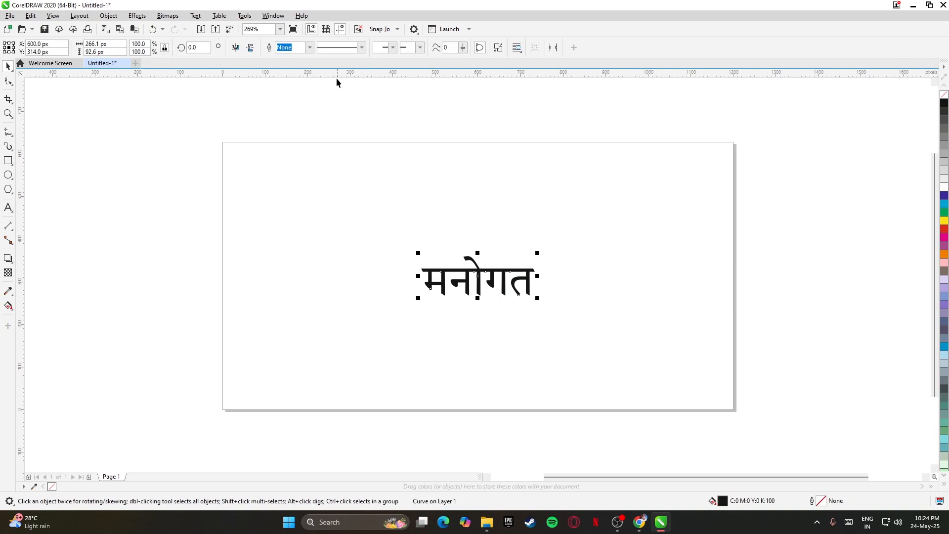
{"action": "left_click", "coordinate": [310, 47]}
{"action": "left_click", "coordinate": [297, 72]}
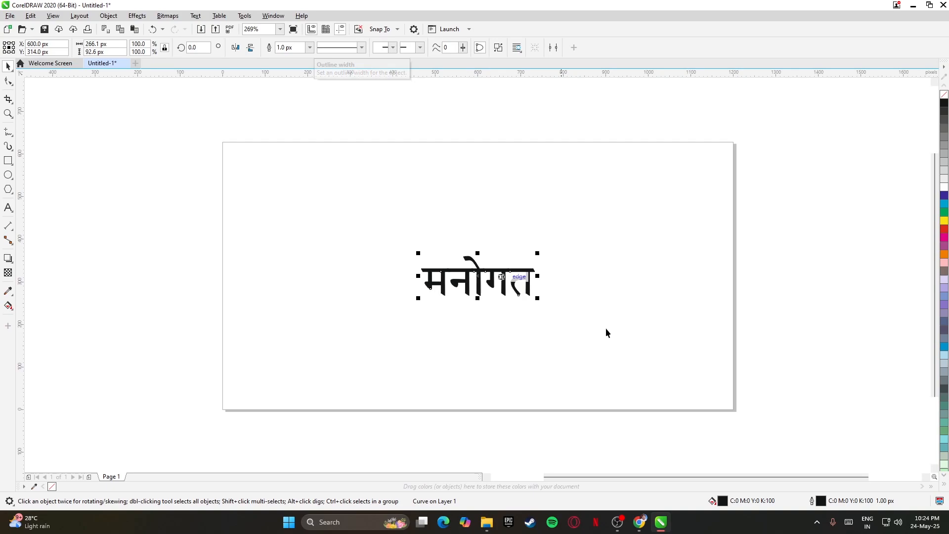
{"action": "left_click", "coordinate": [791, 349]}
Color both the fill and the outline of the मनोगत wordmark cyan (C100 M0 Y0 K0)
{"action": "left_click", "coordinate": [476, 276]}
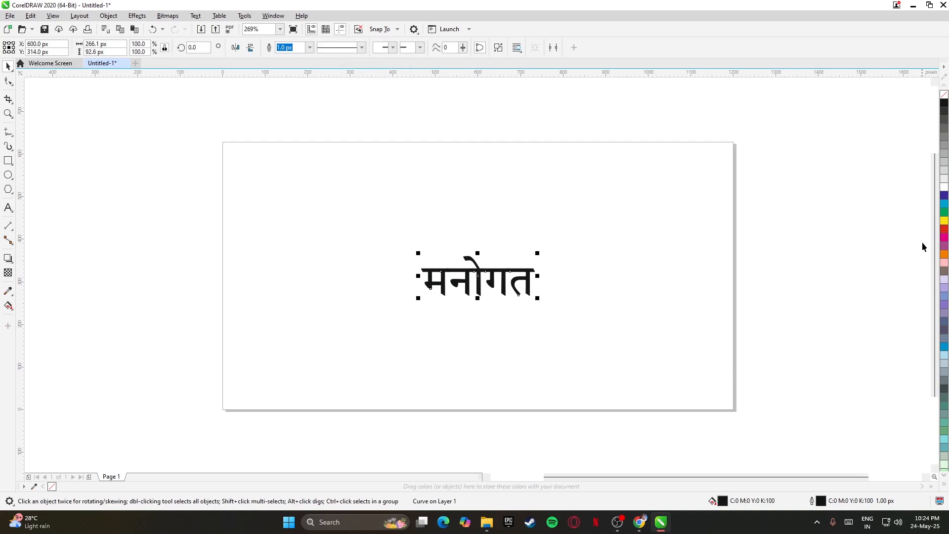
{"action": "left_click", "coordinate": [945, 203]}
{"action": "left_click", "coordinate": [649, 325]}
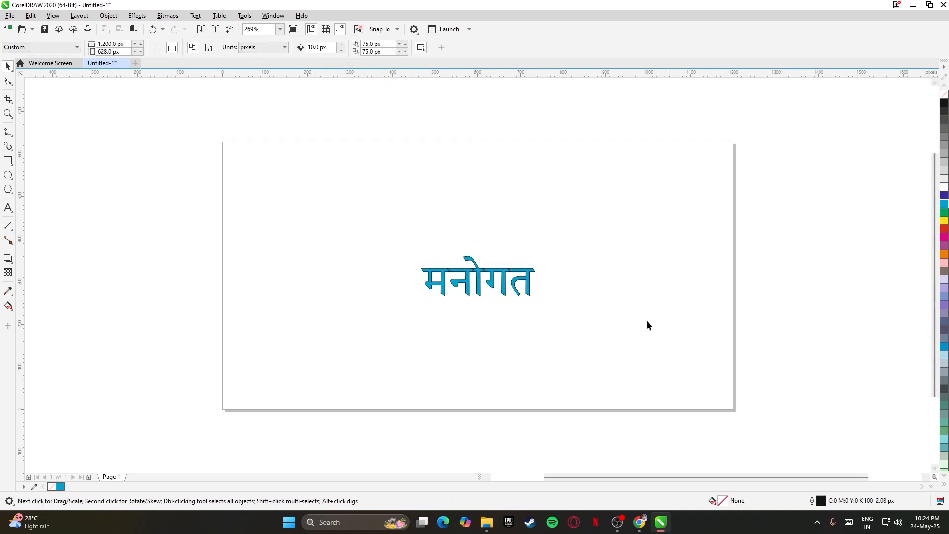
{"action": "left_click", "coordinate": [491, 286]}
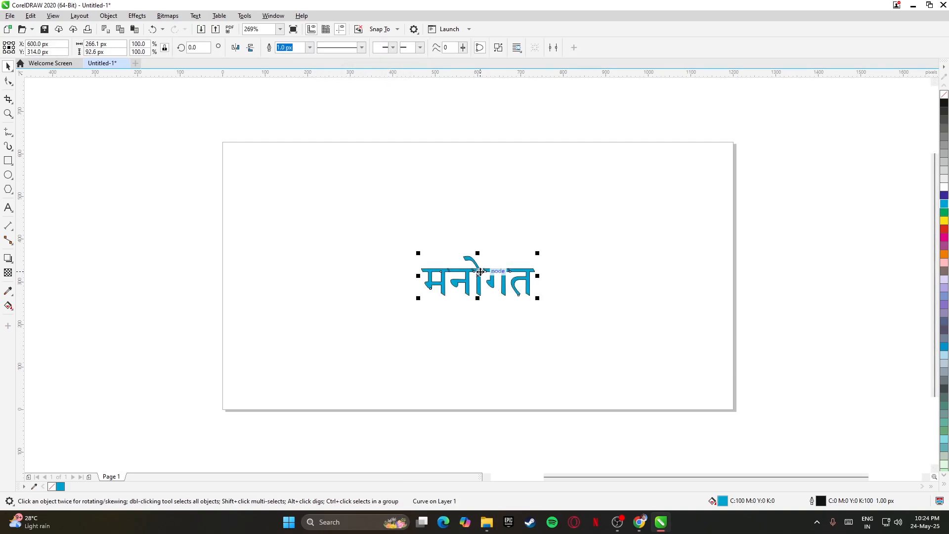
{"action": "right_click", "coordinate": [945, 206]}
{"action": "left_click", "coordinate": [587, 293]}
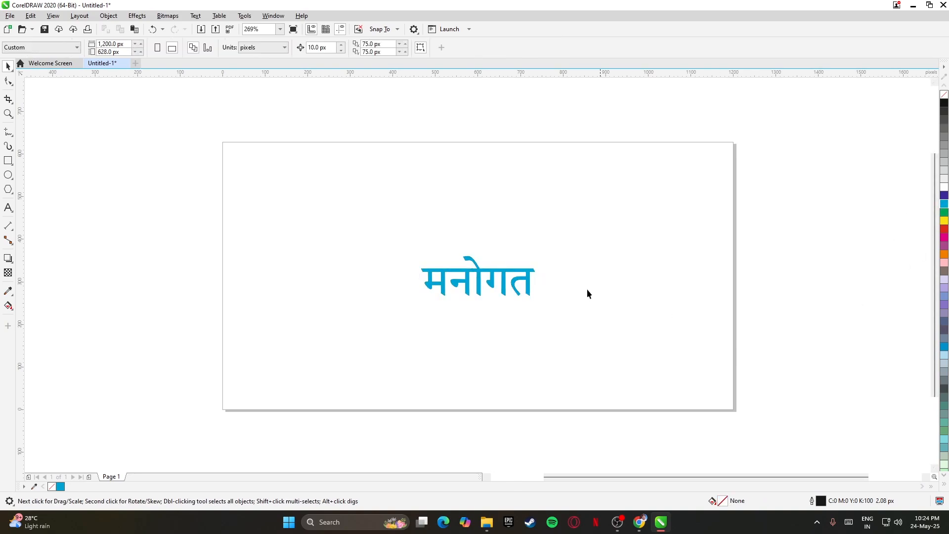
{"action": "left_click", "coordinate": [492, 278]}
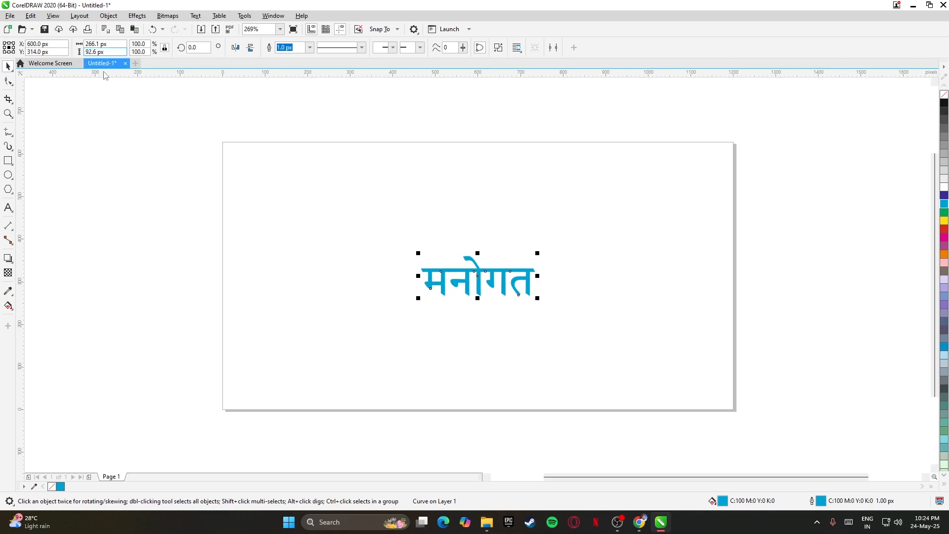
{"action": "left_click", "coordinate": [629, 331]}
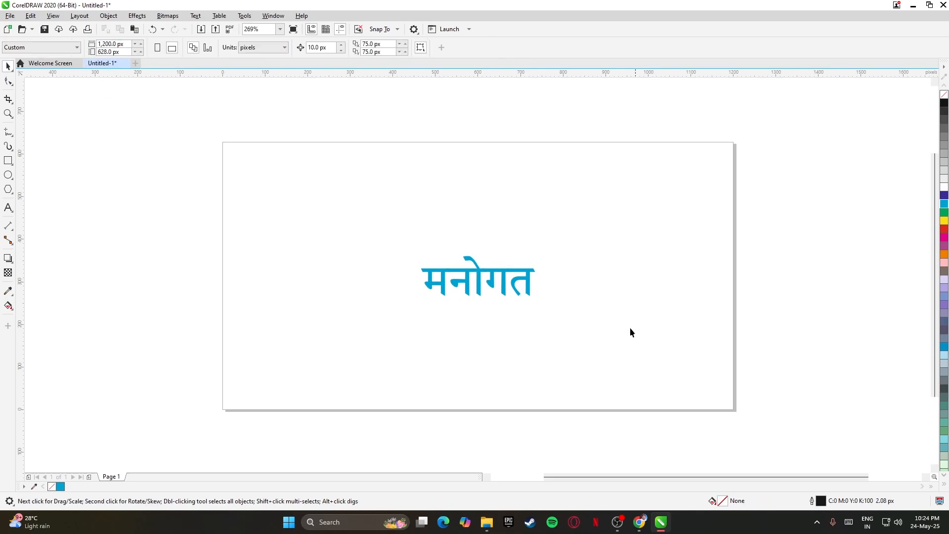
Export the wordmark as a transparent PNG named Logo to the Manogat folder on the desktop
{"action": "left_click", "coordinate": [10, 16]}
{"action": "left_click", "coordinate": [30, 190]}
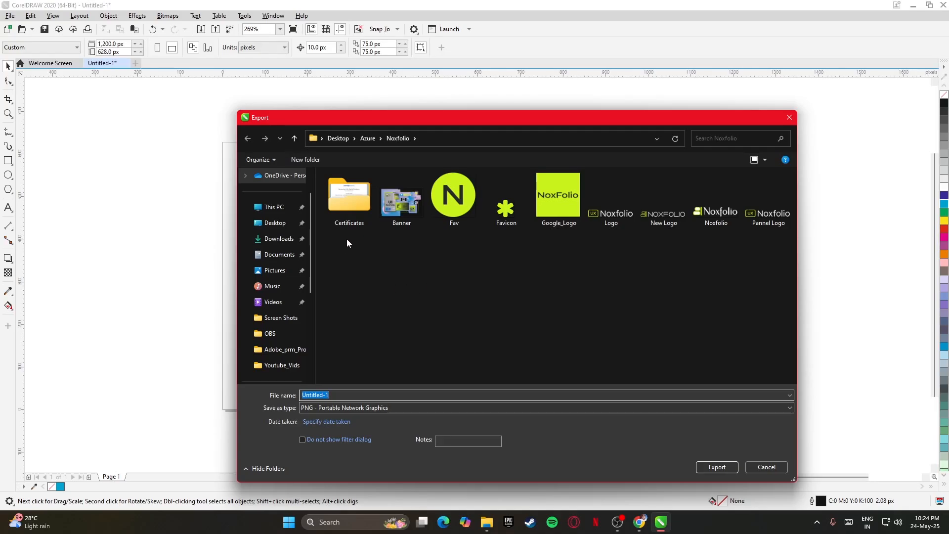
{"action": "left_click", "coordinate": [275, 223]}
{"action": "double_click", "coordinate": [397, 206]}
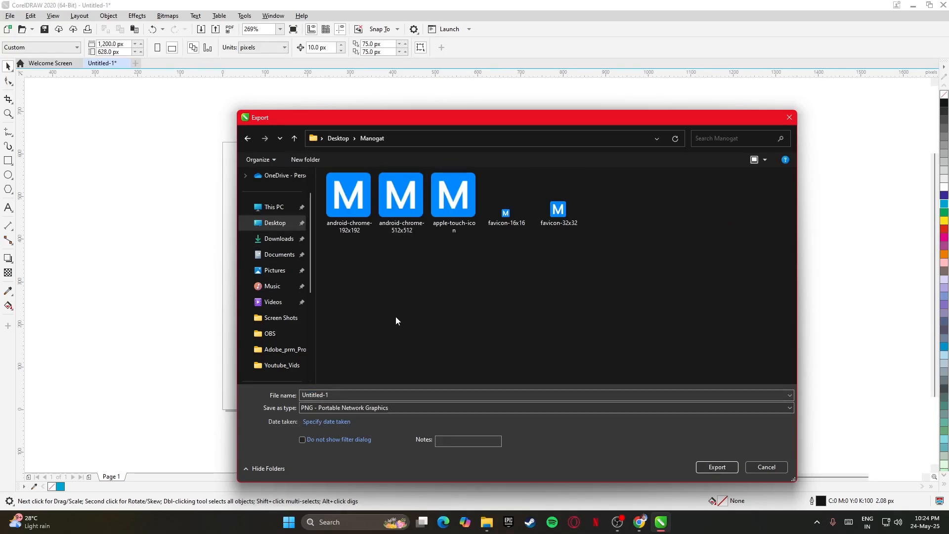
{"action": "left_click", "coordinate": [353, 392]}
{"action": "type", "text": "Logo"}
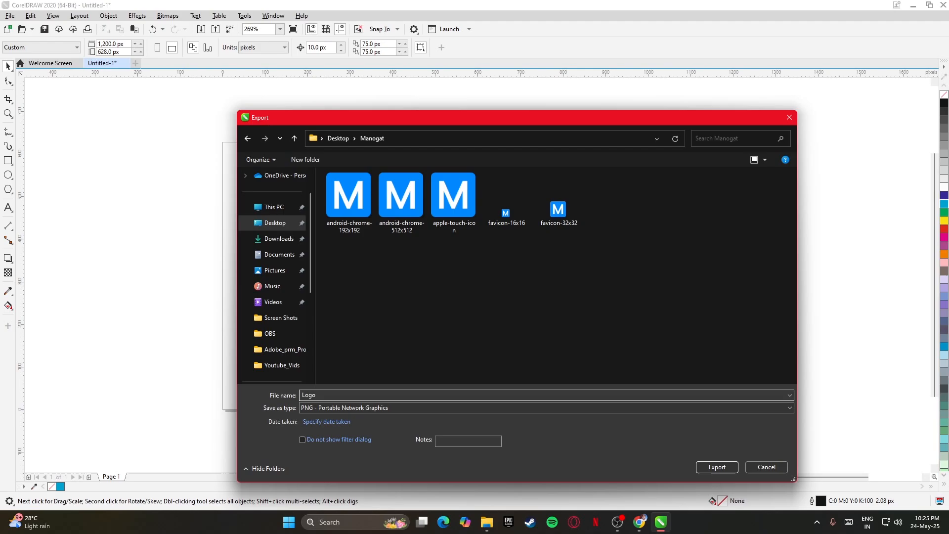
{"action": "key", "text": "Return"}
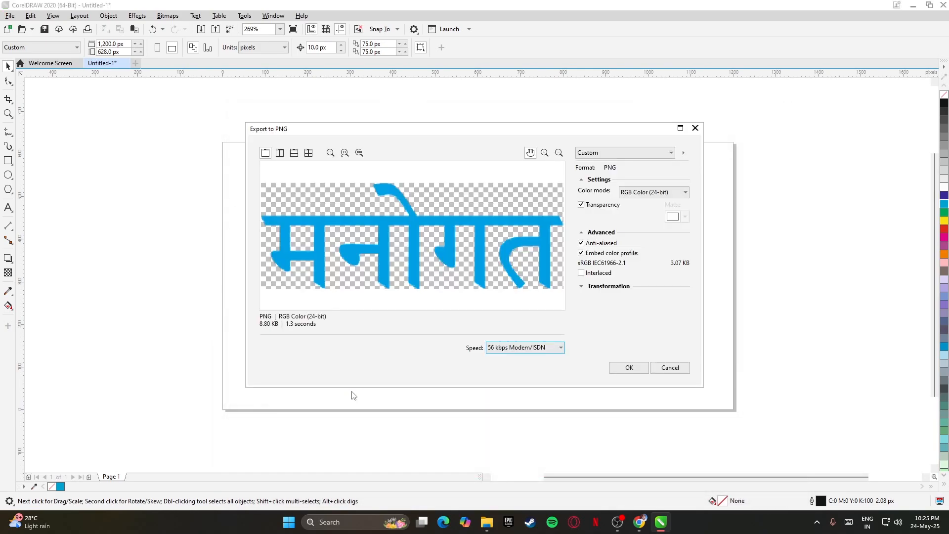
{"action": "key", "text": "Return"}
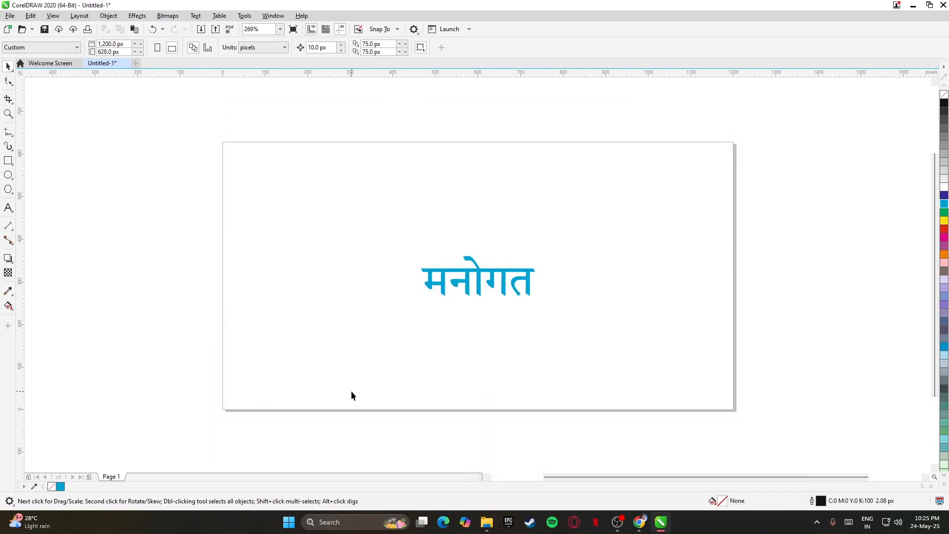
Check the exported Logo file in the desktop's Manogat folder, then close the folder window
{"action": "left_click", "coordinate": [639, 521]}
{"action": "key", "text": "super+d"}
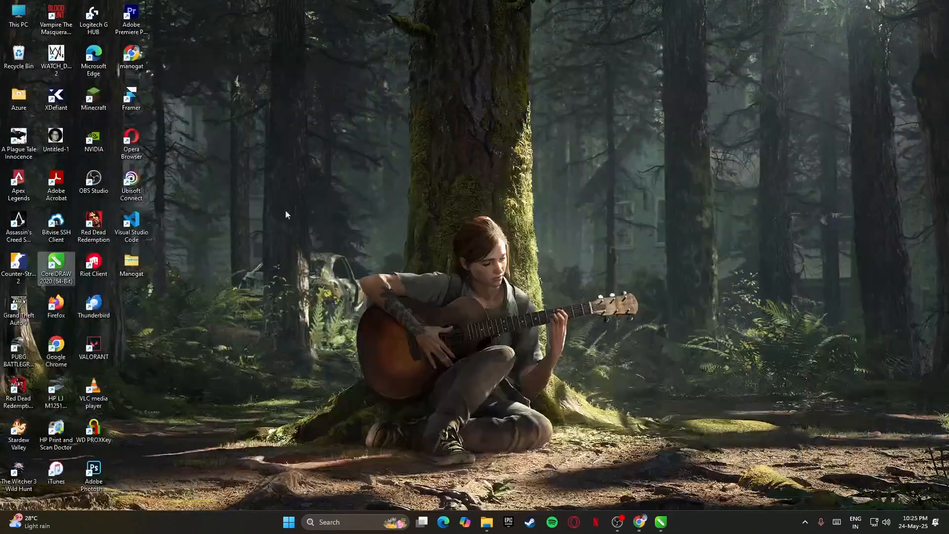
{"action": "double_click", "coordinate": [133, 266]}
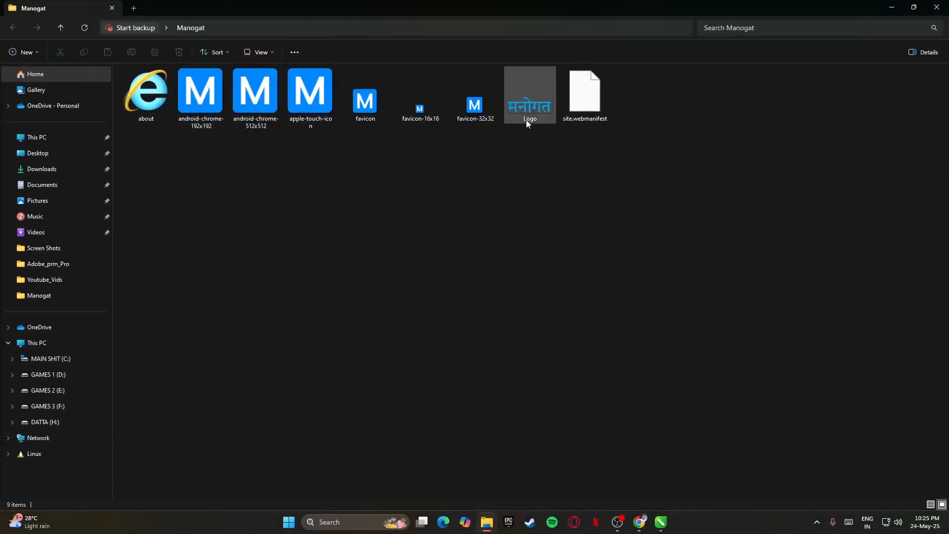
{"action": "left_click", "coordinate": [526, 119]}
{"action": "left_click", "coordinate": [824, 265]}
{"action": "left_click", "coordinate": [936, 7]}
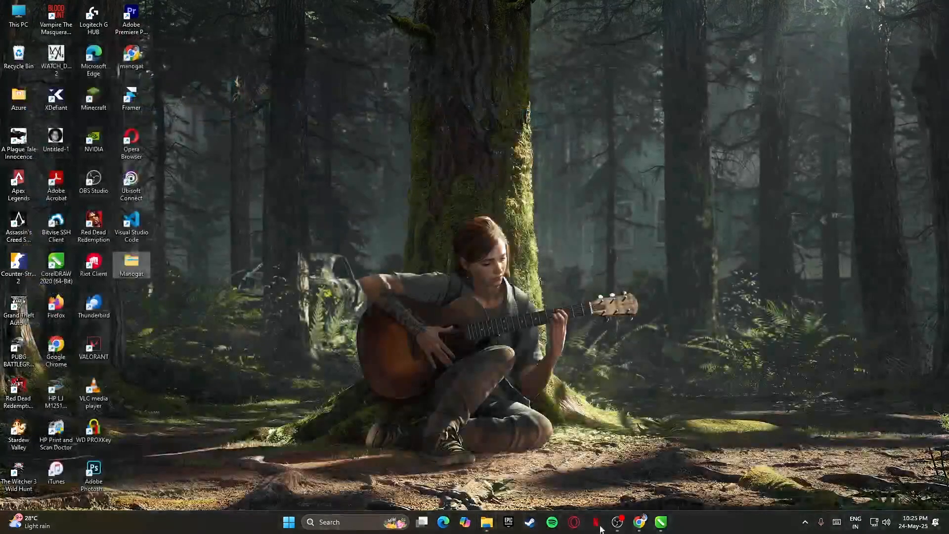
Switch to Chrome and open the Header Logo settings in the site's Customizer
{"action": "left_click", "coordinate": [640, 521]}
{"action": "left_click", "coordinate": [163, 6]}
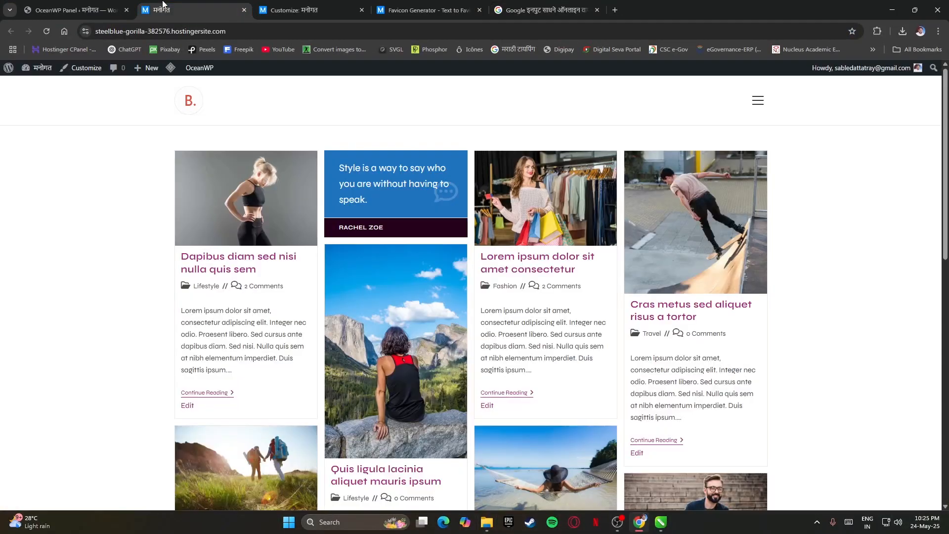
{"action": "left_click", "coordinate": [75, 6]}
{"action": "left_click", "coordinate": [195, 4]}
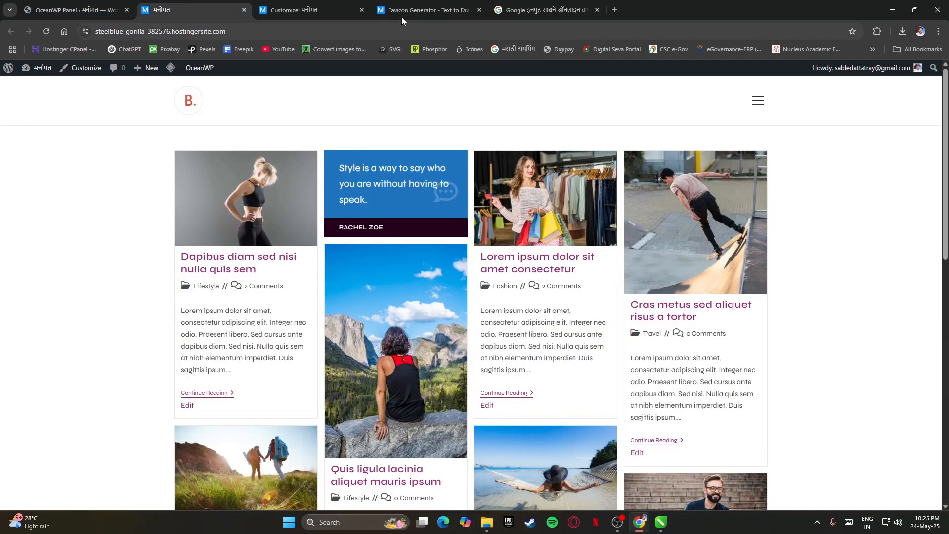
{"action": "left_click", "coordinate": [307, 10]}
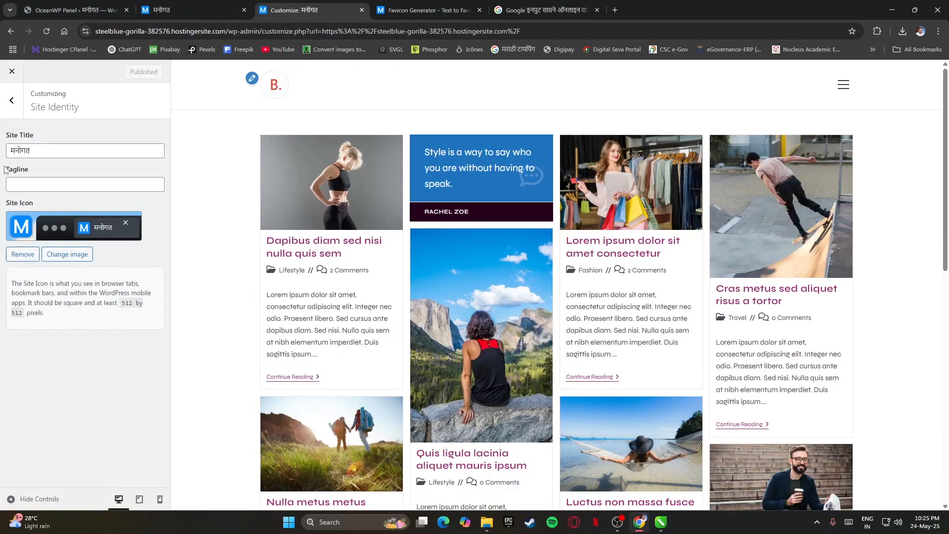
{"action": "left_click", "coordinate": [12, 100]}
{"action": "scroll", "coordinate": [41, 310], "scroll_direction": "up", "scroll_amount": 3}
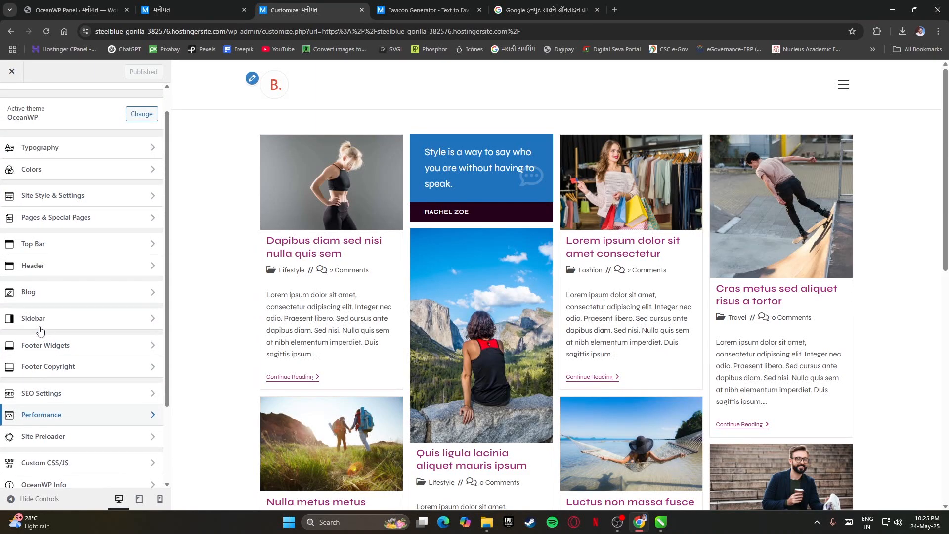
{"action": "left_click", "coordinate": [41, 267]}
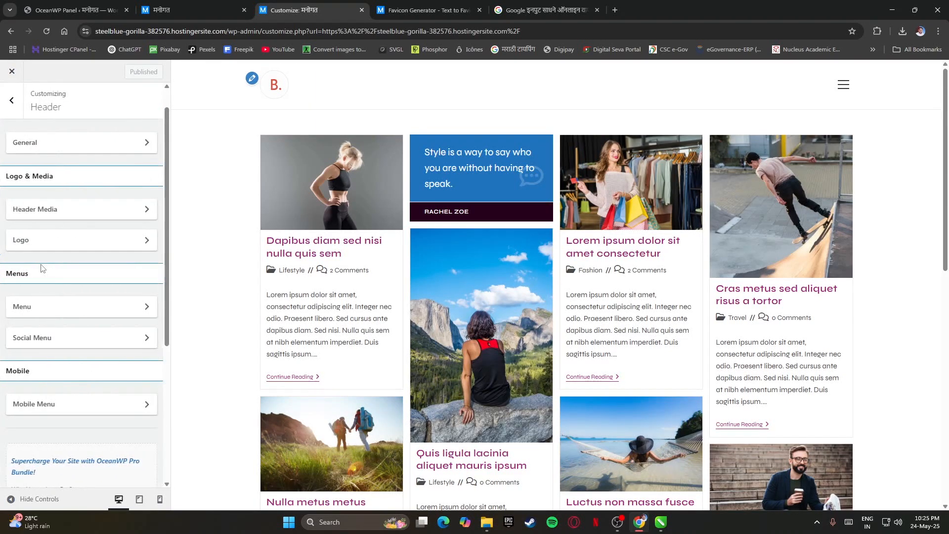
{"action": "left_click", "coordinate": [26, 243]}
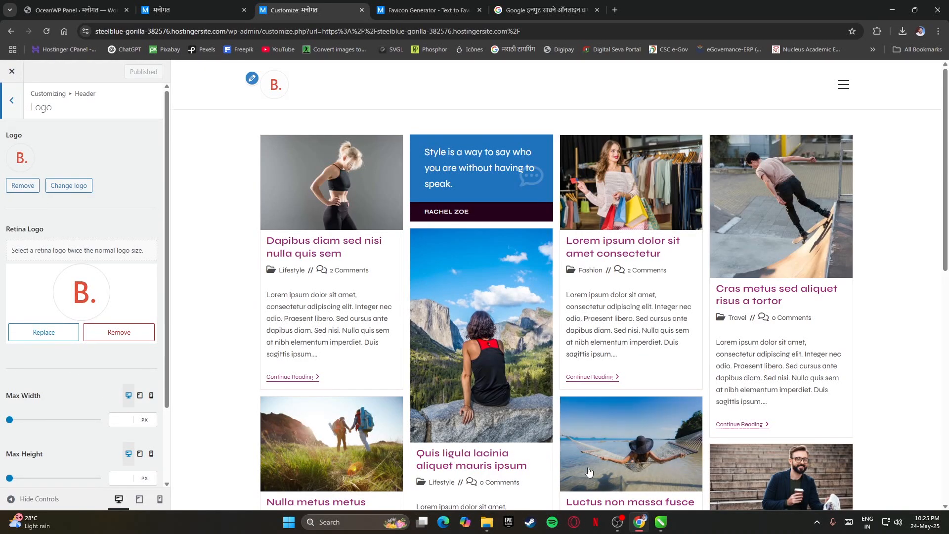
Switch to CorelDRAW and scale the मनोगत wordmark down about its center to about 99 × 34 px
{"action": "left_click", "coordinate": [661, 522]}
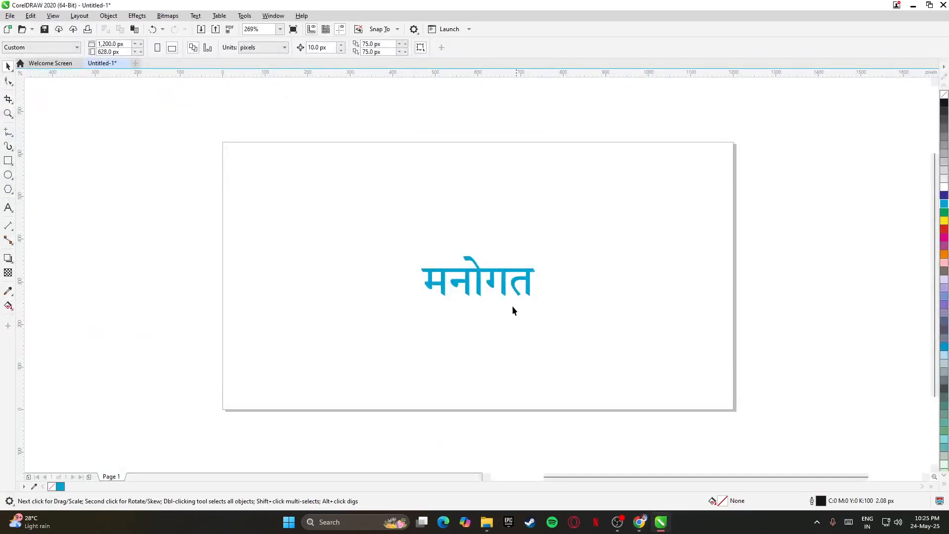
{"action": "left_click", "coordinate": [492, 282]}
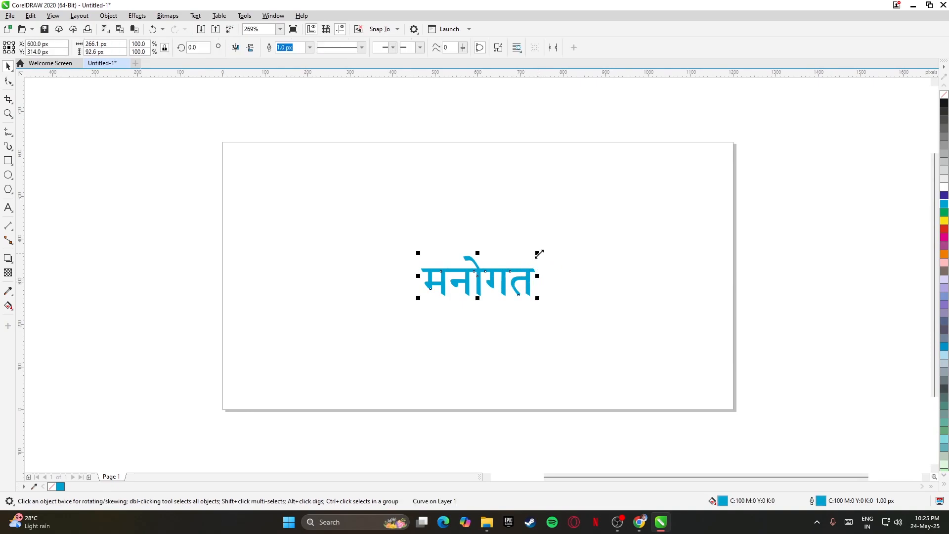
{"action": "left_click_drag", "start_coordinate": [539, 254], "coordinate": [527, 264]}
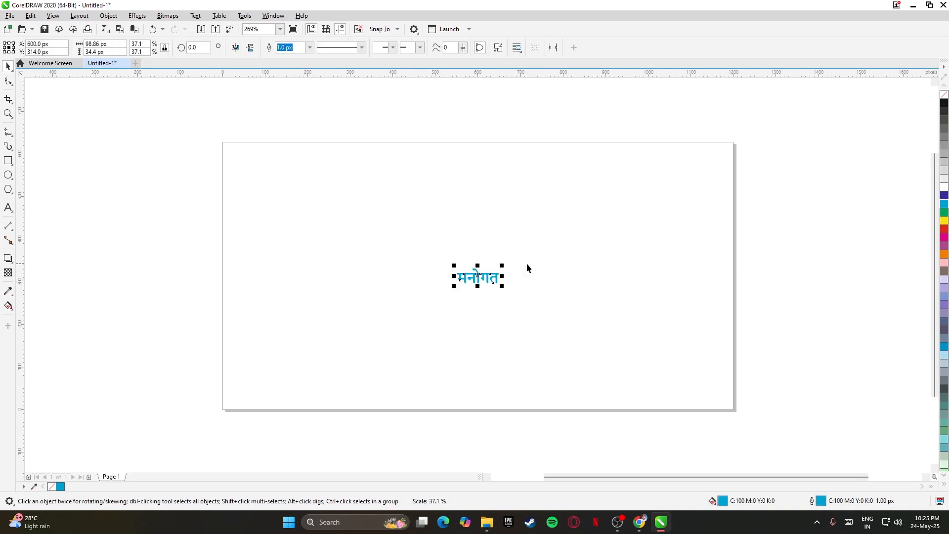
Export the scaled-down wordmark as a transparent PNG named Logo_Mobile to the Manogat folder on the desktop
{"action": "left_click", "coordinate": [577, 284]}
{"action": "left_click", "coordinate": [479, 279]}
{"action": "left_click", "coordinate": [7, 18]}
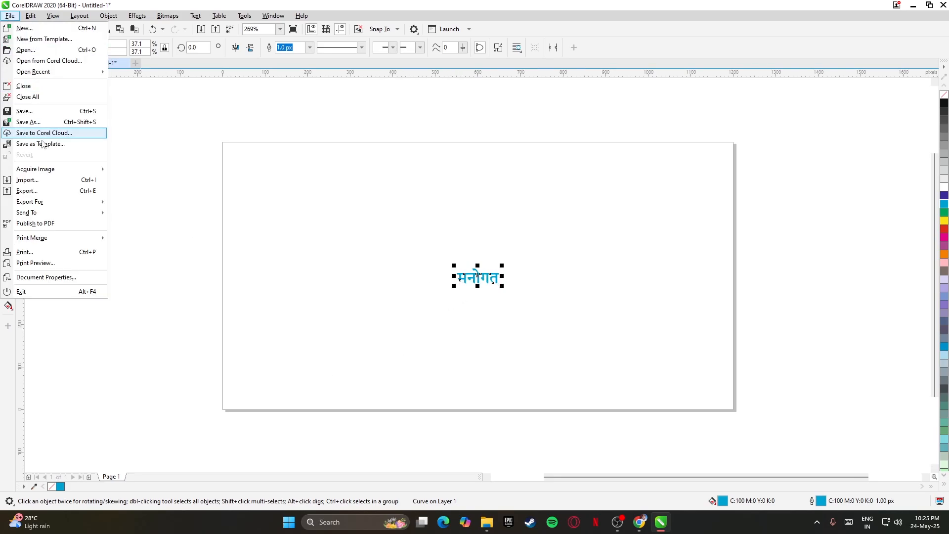
{"action": "left_click", "coordinate": [46, 199]}
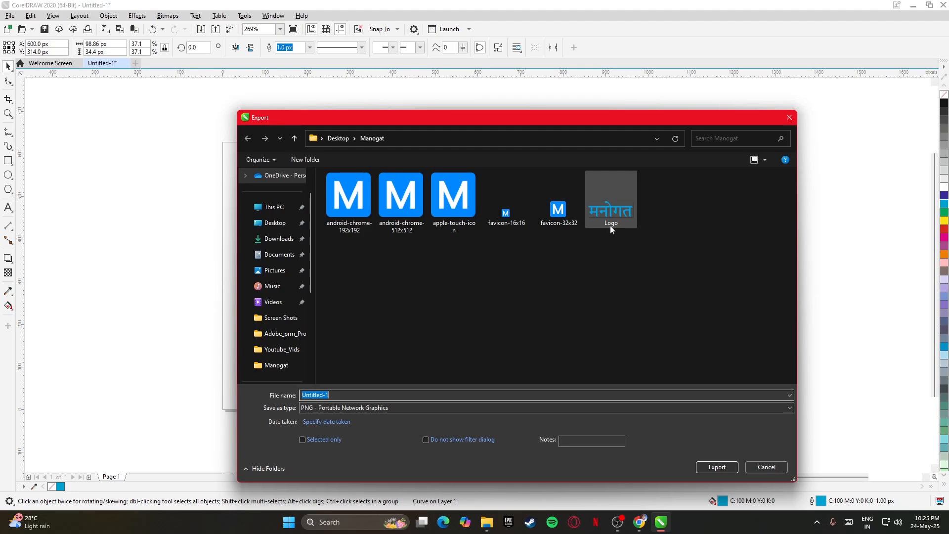
{"action": "left_click", "coordinate": [611, 217]}
{"action": "left_click", "coordinate": [393, 390]}
{"action": "type", "text": "0"}
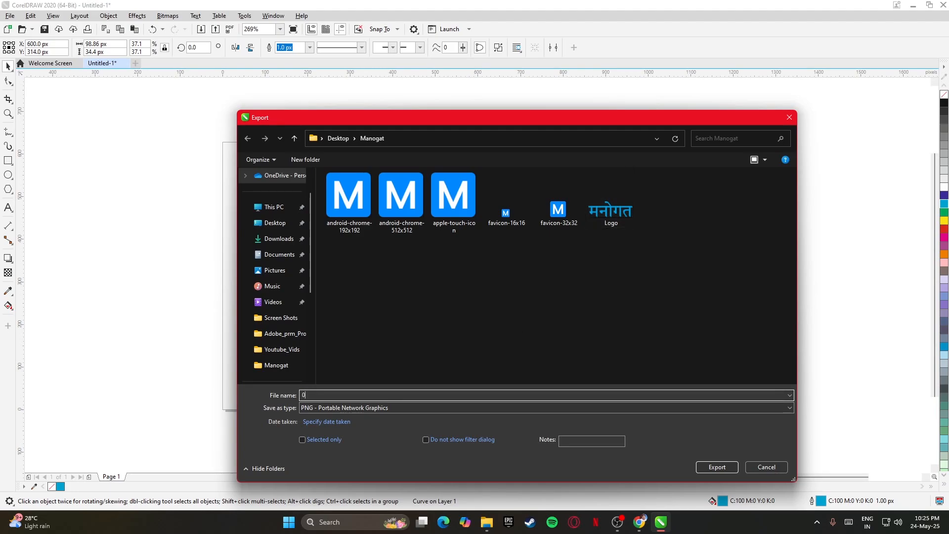
{"action": "type", "text": "_Logo"}
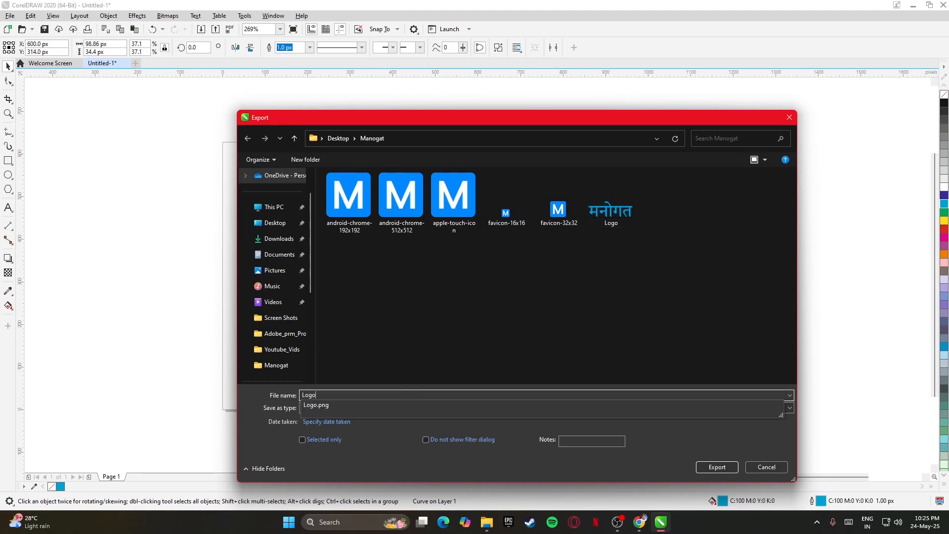
{"action": "type", "text": "_"}
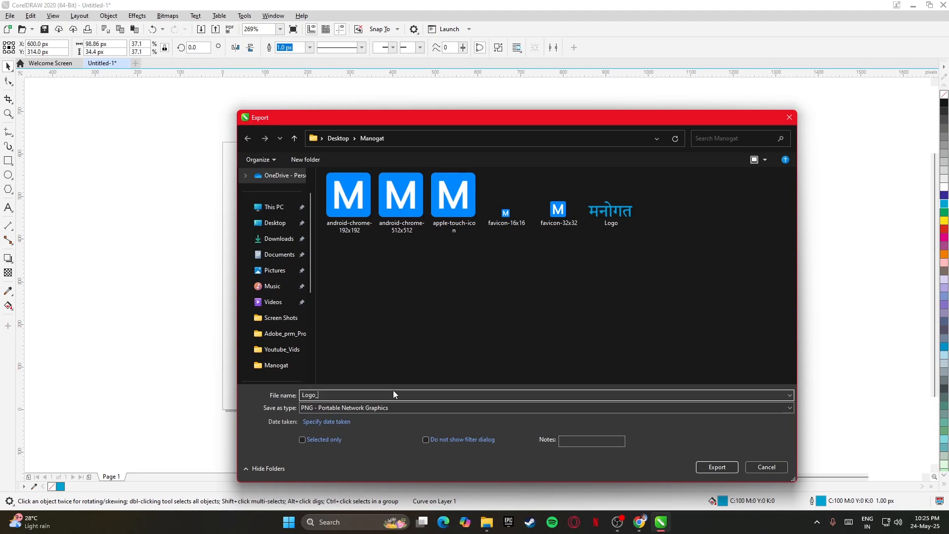
{"action": "type", "text": "Mobile"}
{"action": "key", "text": "Return"}
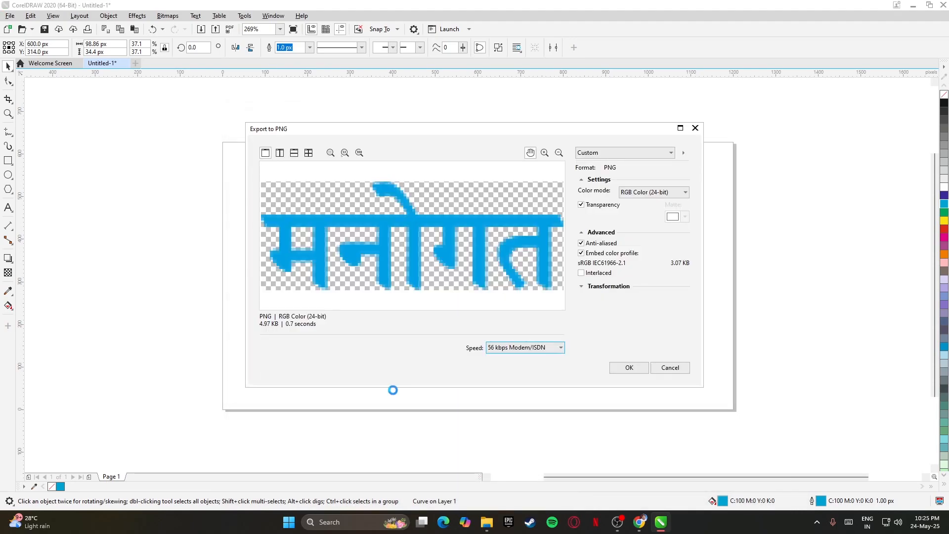
{"action": "key", "text": "Return"}
Close CorelDRAW without saving the changes to the Untitled-1 document
{"action": "left_click", "coordinate": [622, 318]}
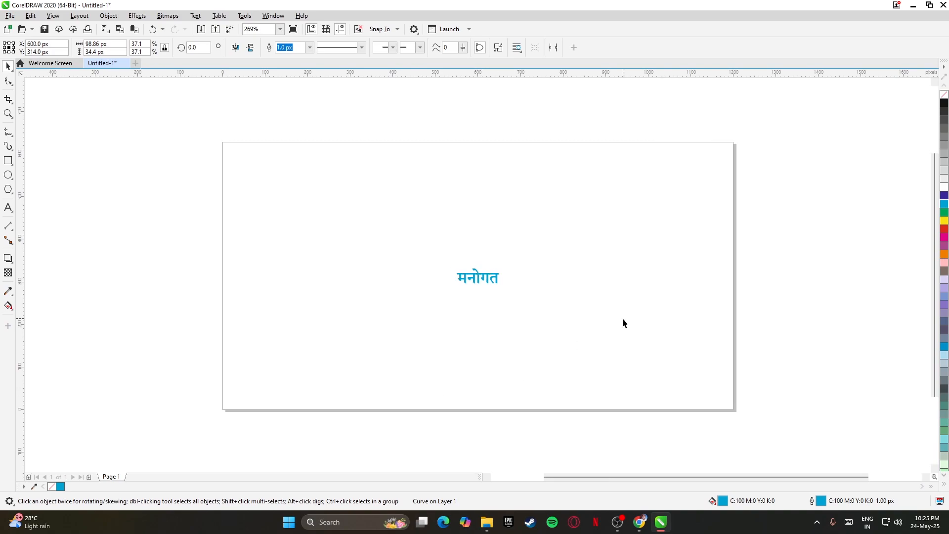
{"action": "left_click", "coordinate": [945, 6]}
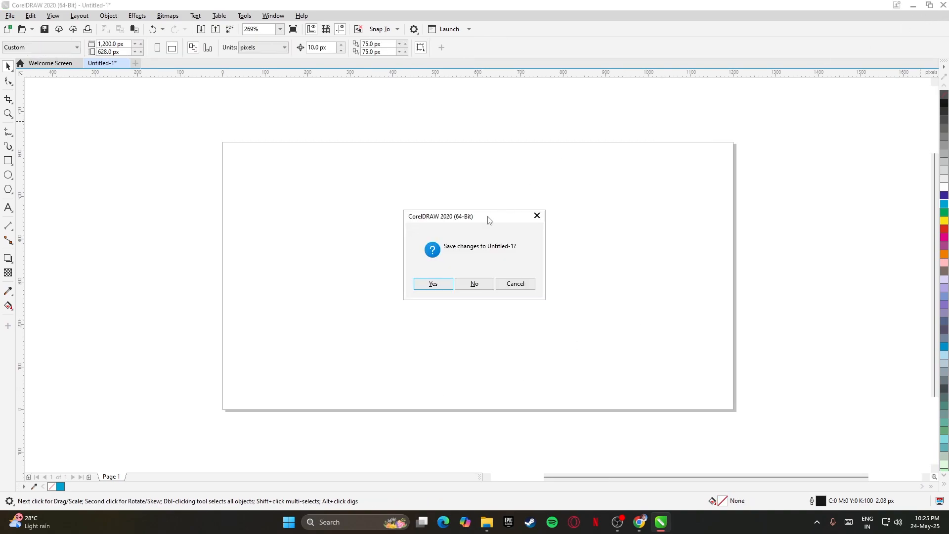
{"action": "left_click", "coordinate": [473, 282]}
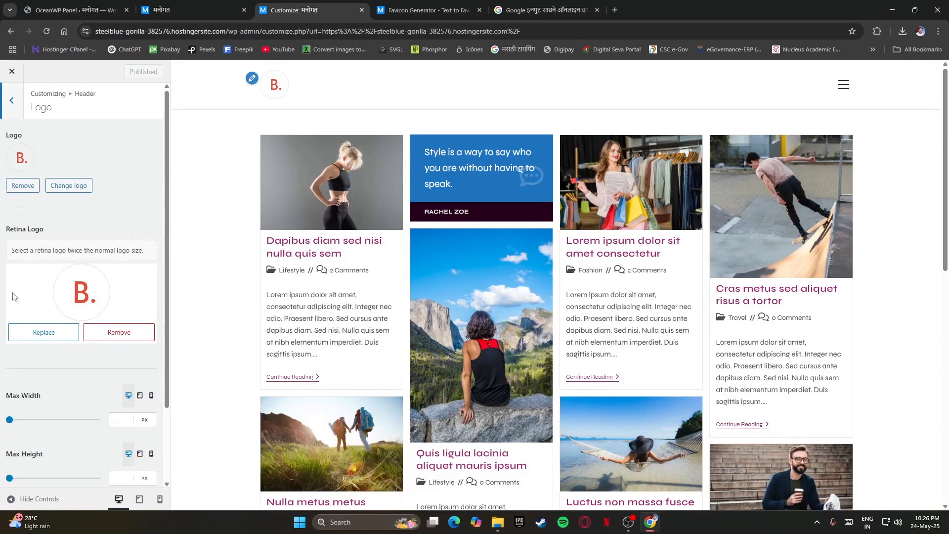
Remove the existing "B." header logo and its retina logo in the Customizer
{"action": "left_click", "coordinate": [23, 186]}
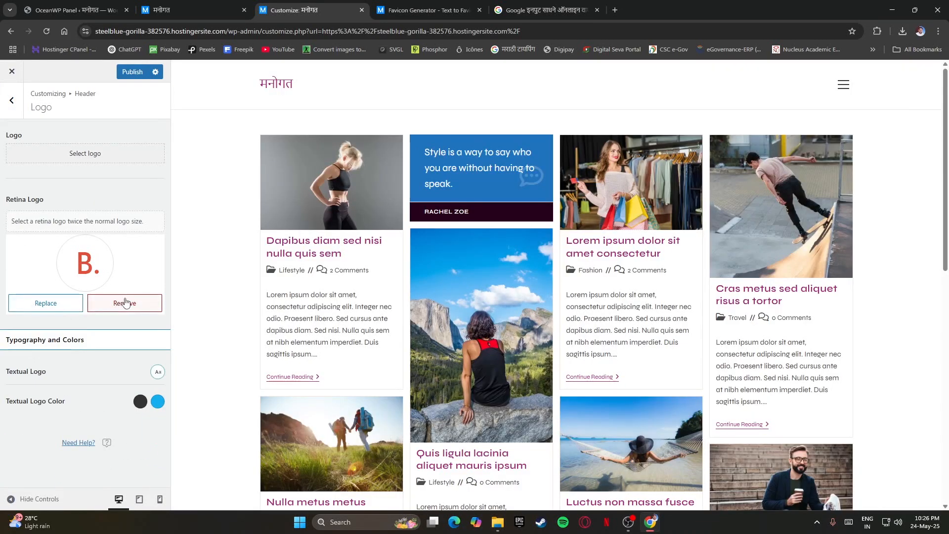
{"action": "left_click", "coordinate": [125, 303]}
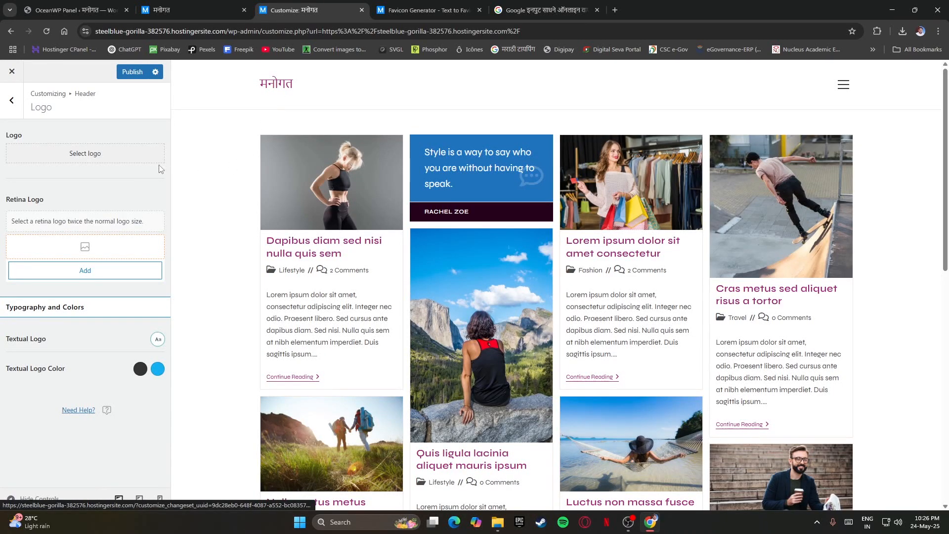
Upload Logo.png from the desktop's Manogat folder to the media library without assigning it as the logo
{"action": "left_click", "coordinate": [58, 157]}
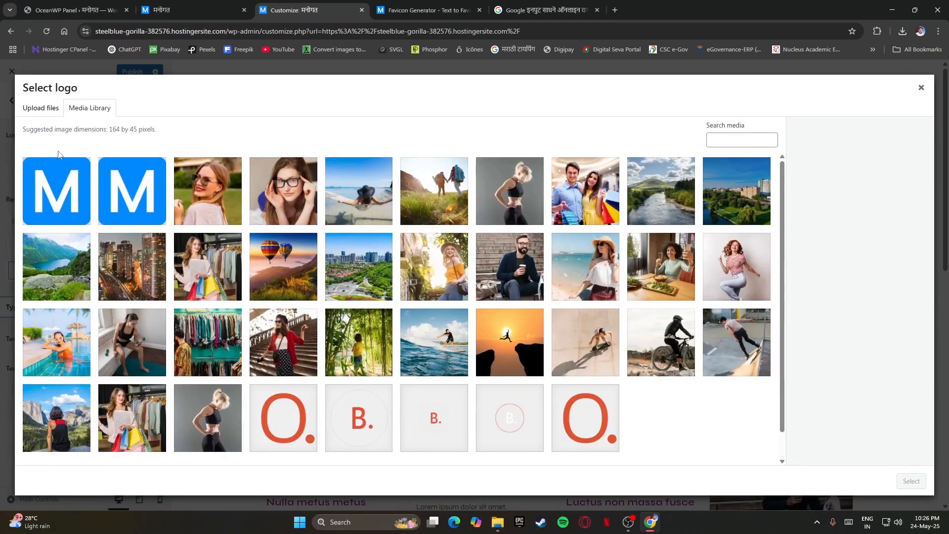
{"action": "left_click", "coordinate": [42, 108]}
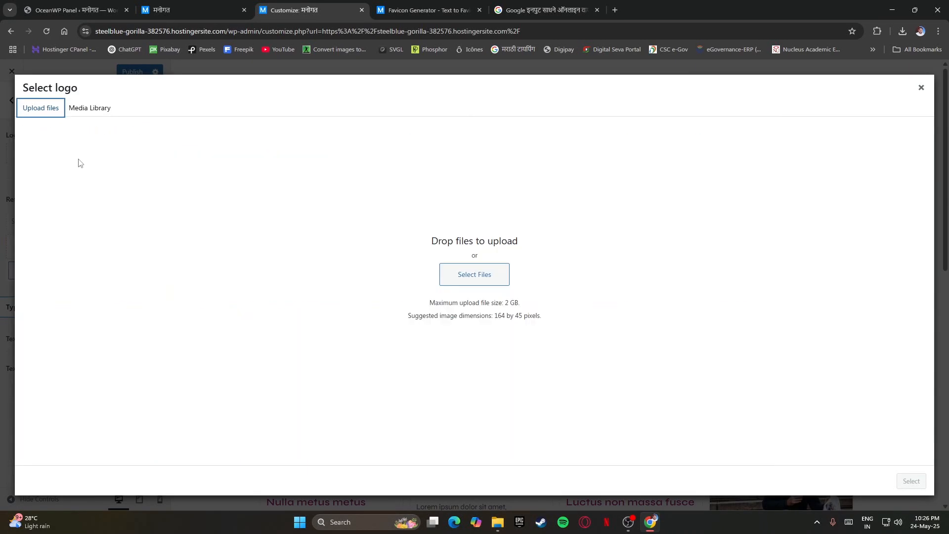
{"action": "left_click", "coordinate": [475, 278]}
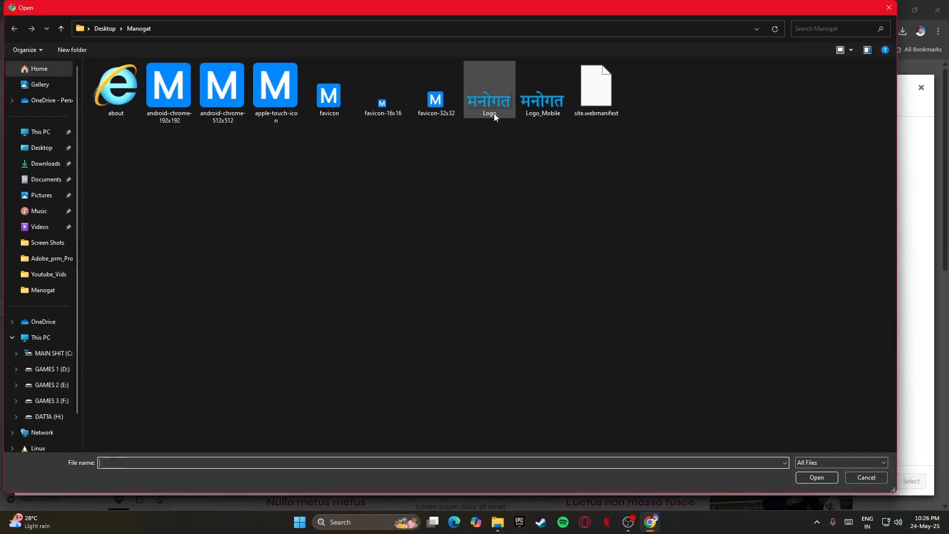
{"action": "left_click", "coordinate": [494, 115]}
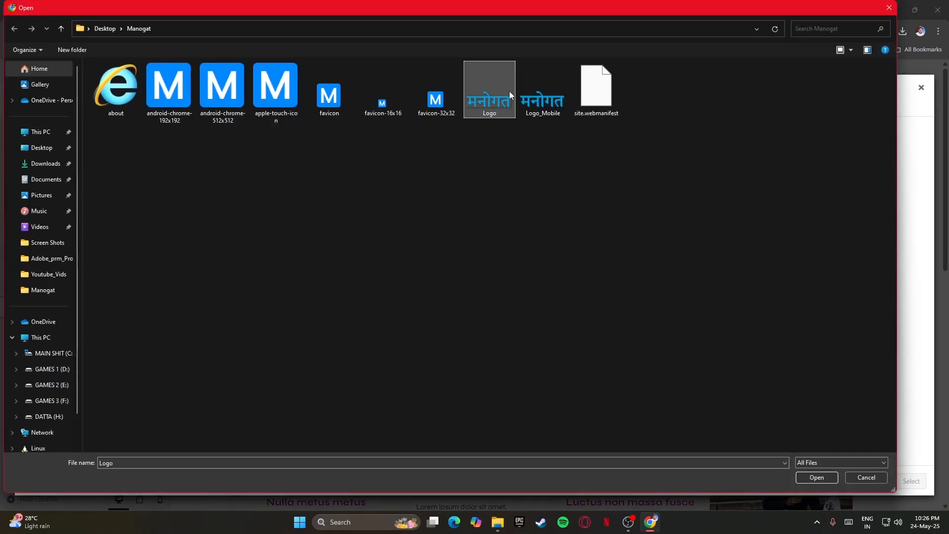
{"action": "left_click", "coordinate": [816, 477]}
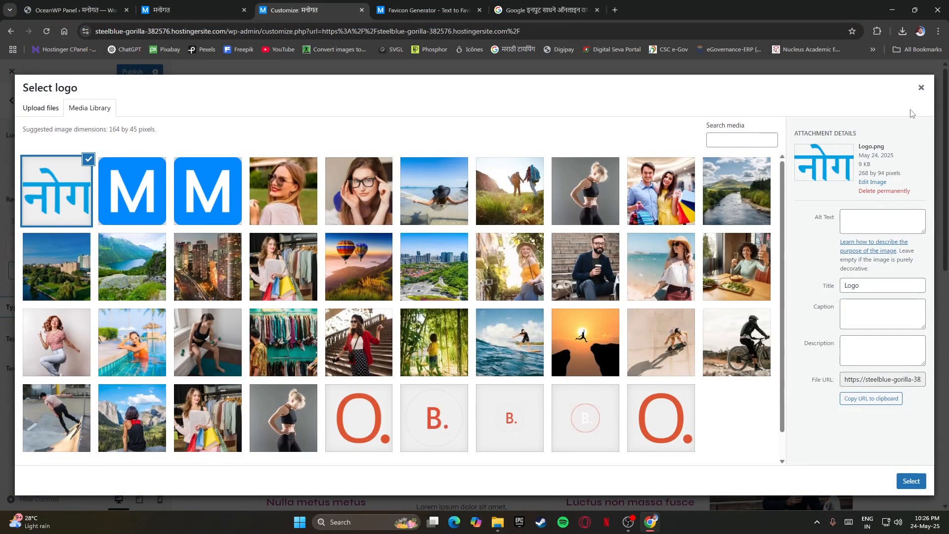
{"action": "left_click", "coordinate": [921, 88]}
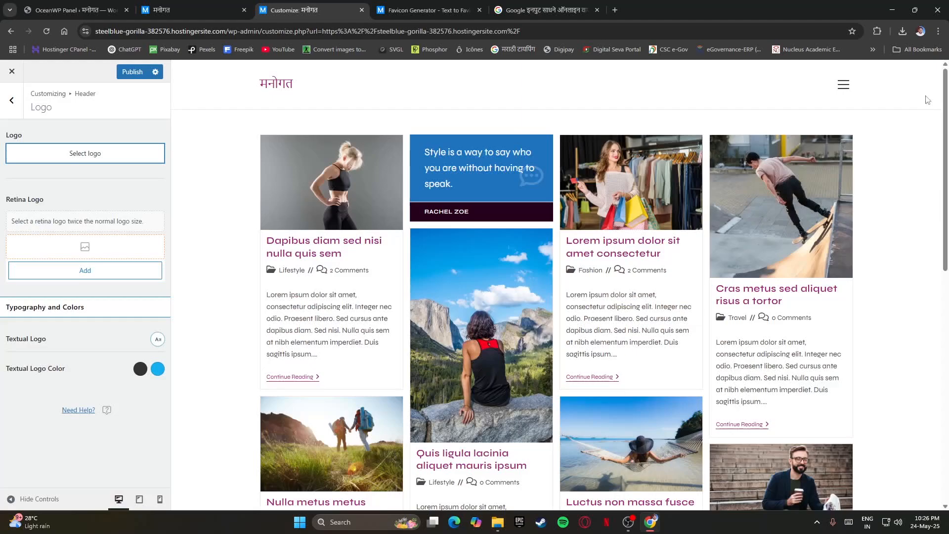
Upload Logo_Mobile.png from the Manogat folder and set it as the header logo without cropping
{"action": "left_click", "coordinate": [62, 161]}
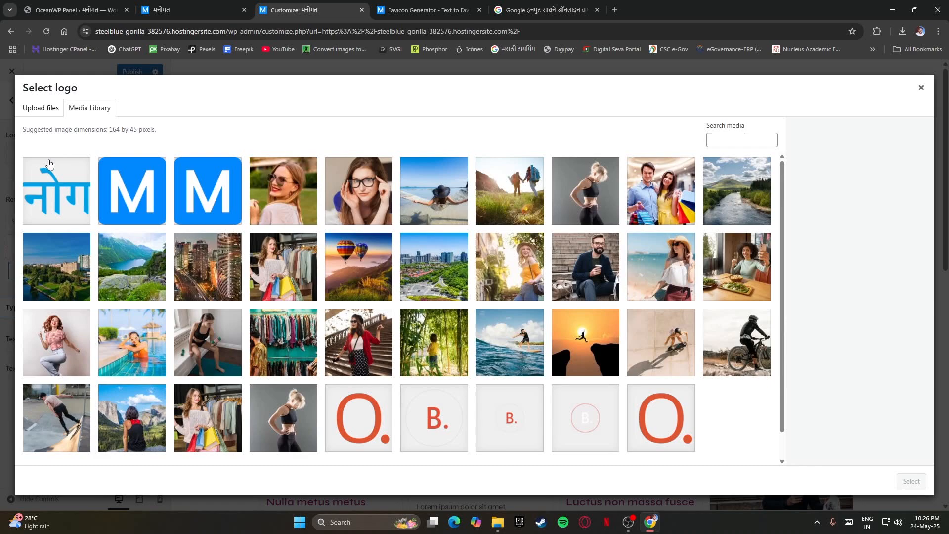
{"action": "left_click", "coordinate": [36, 109]}
{"action": "left_click", "coordinate": [474, 274]}
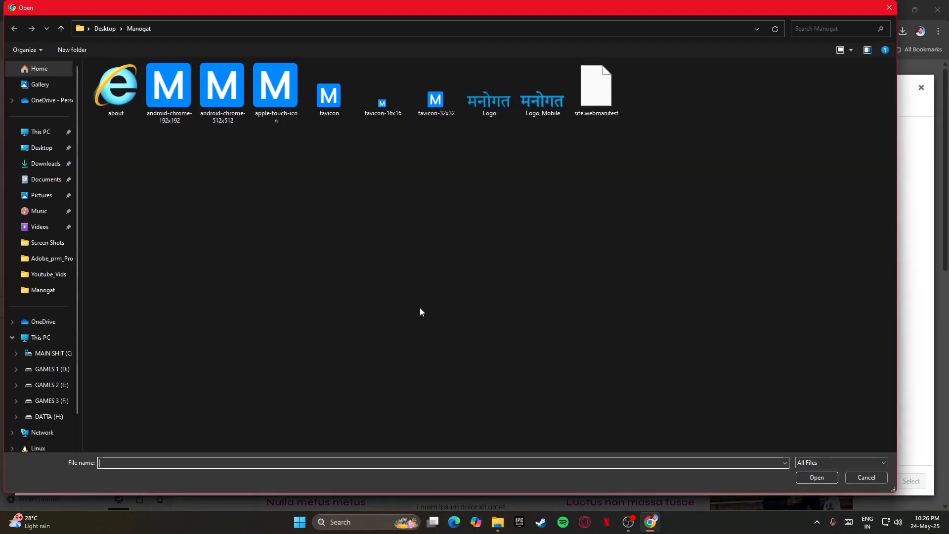
{"action": "left_click", "coordinate": [533, 105]}
{"action": "left_click", "coordinate": [816, 478]}
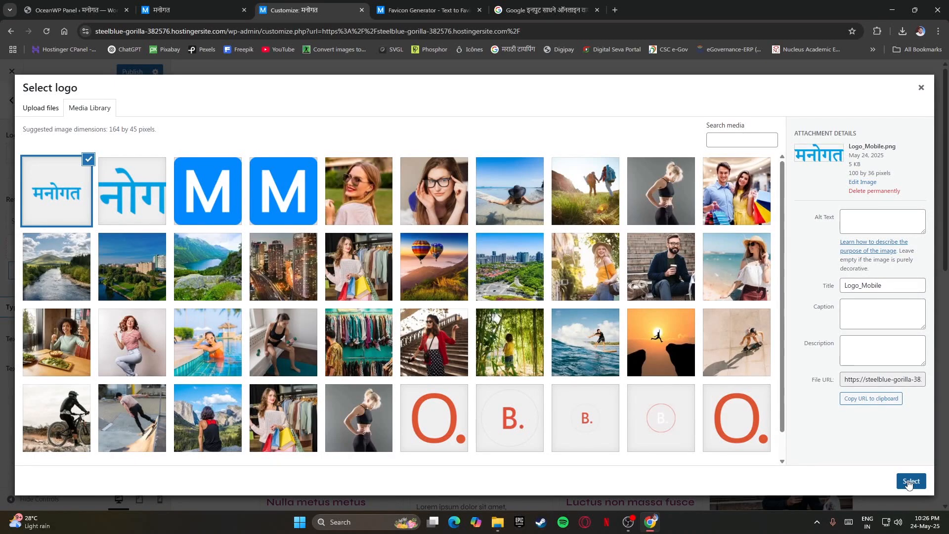
{"action": "left_click", "coordinate": [910, 482]}
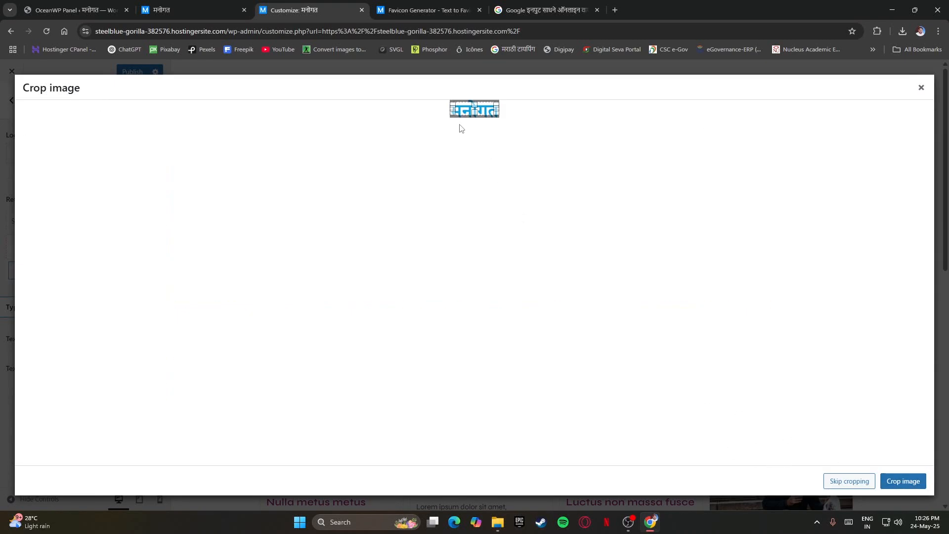
{"action": "left_click", "coordinate": [849, 483]}
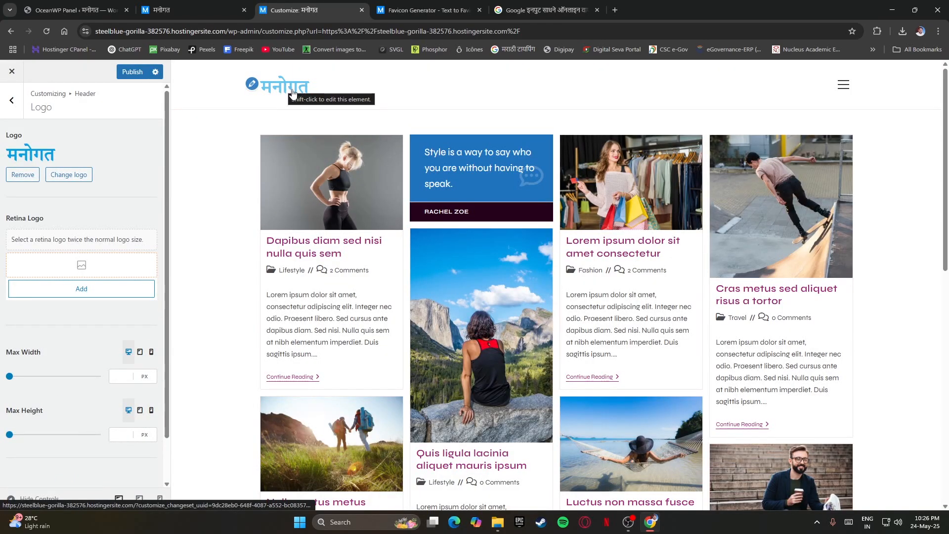
Set the retina logo to the larger Logo.png from the media library
{"action": "left_click", "coordinate": [70, 268]}
{"action": "left_click", "coordinate": [112, 206]}
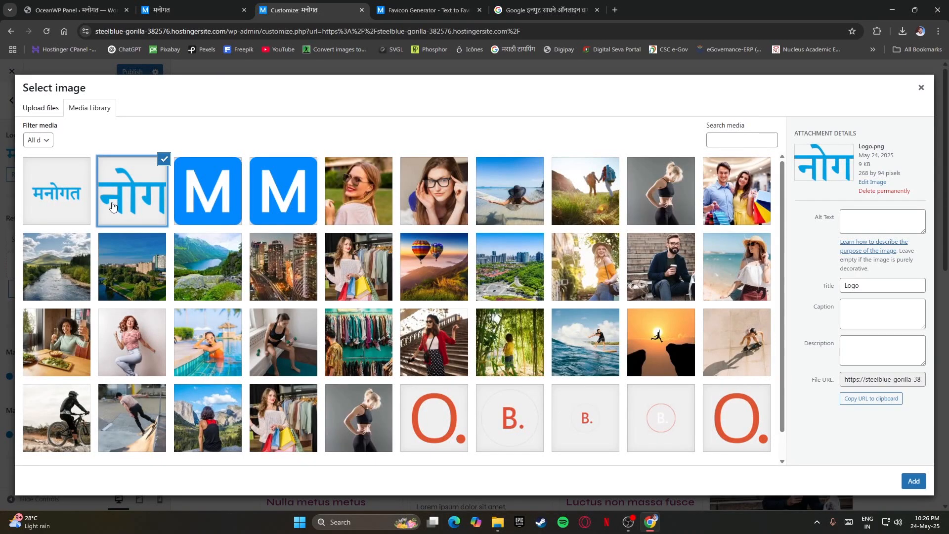
{"action": "left_click_drag", "start_coordinate": [859, 173], "coordinate": [901, 173]}
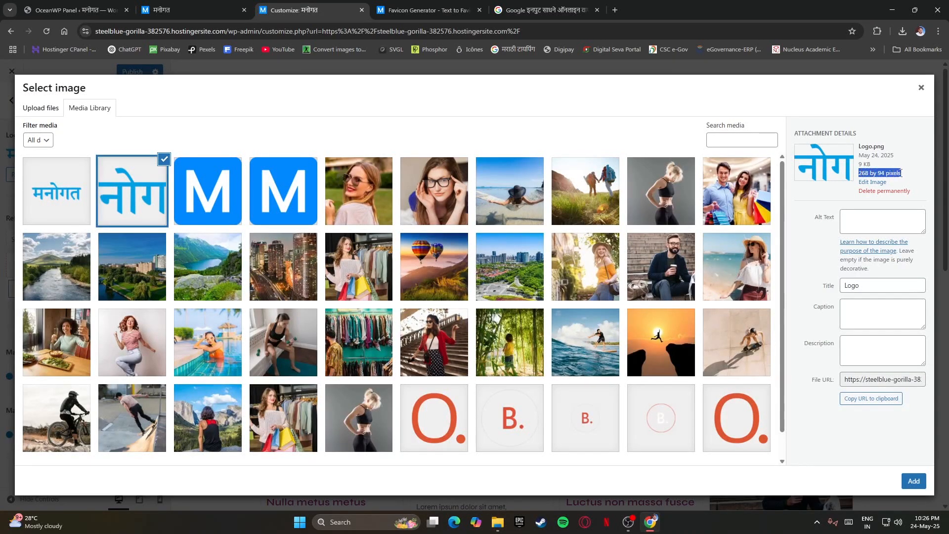
{"action": "left_click", "coordinate": [910, 171]}
{"action": "left_click", "coordinate": [913, 481]}
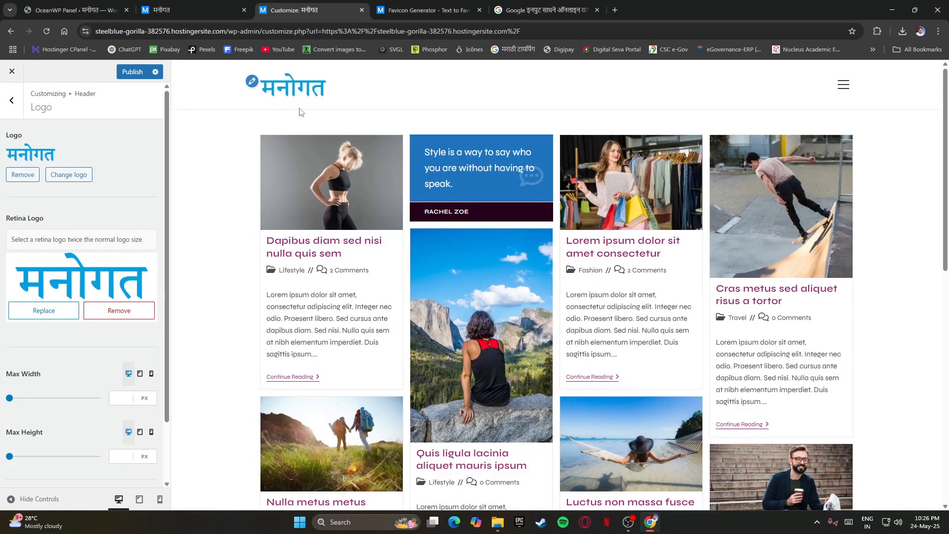
Set the header logo's desktop maximum width to 120 px
{"action": "scroll", "coordinate": [125, 344], "scroll_direction": "down", "scroll_amount": 3}
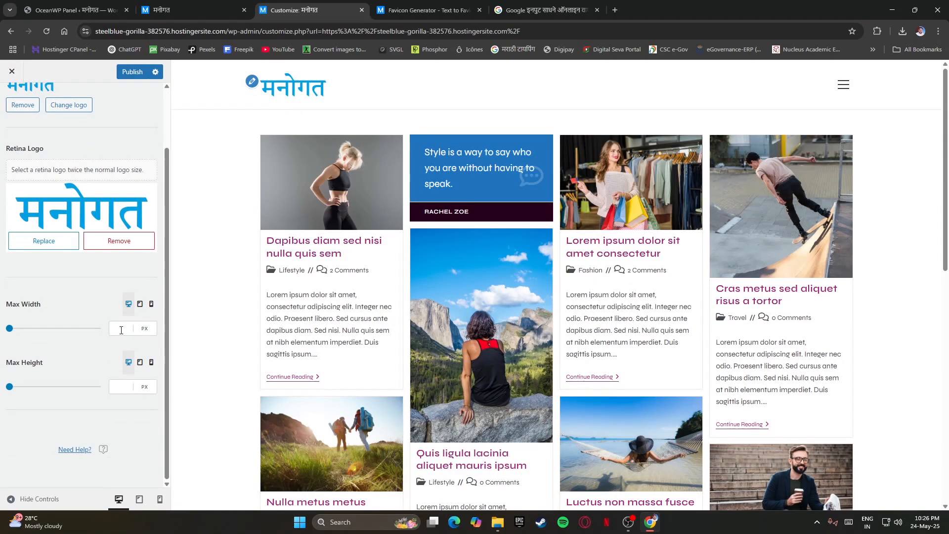
{"action": "left_click_drag", "start_coordinate": [10, 328], "coordinate": [13, 329]}
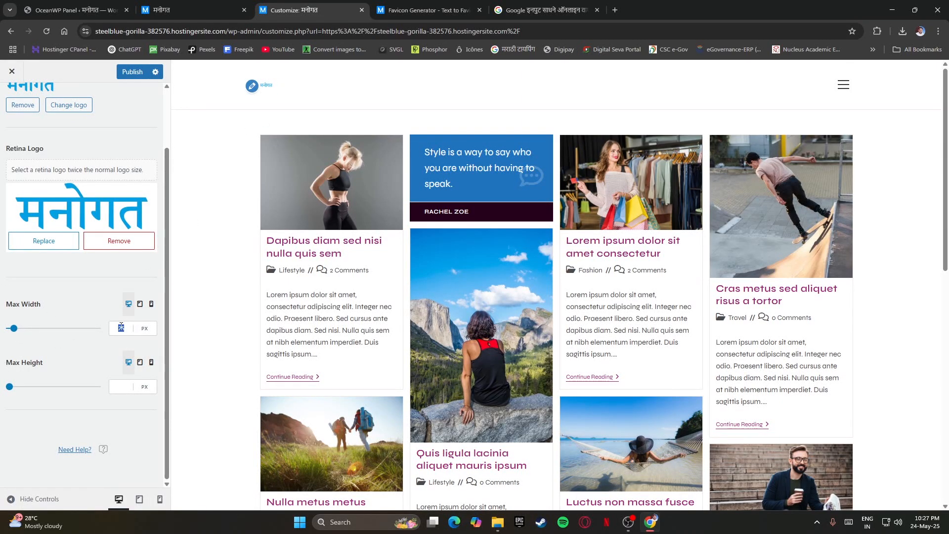
{"action": "type", "text": "1320"}
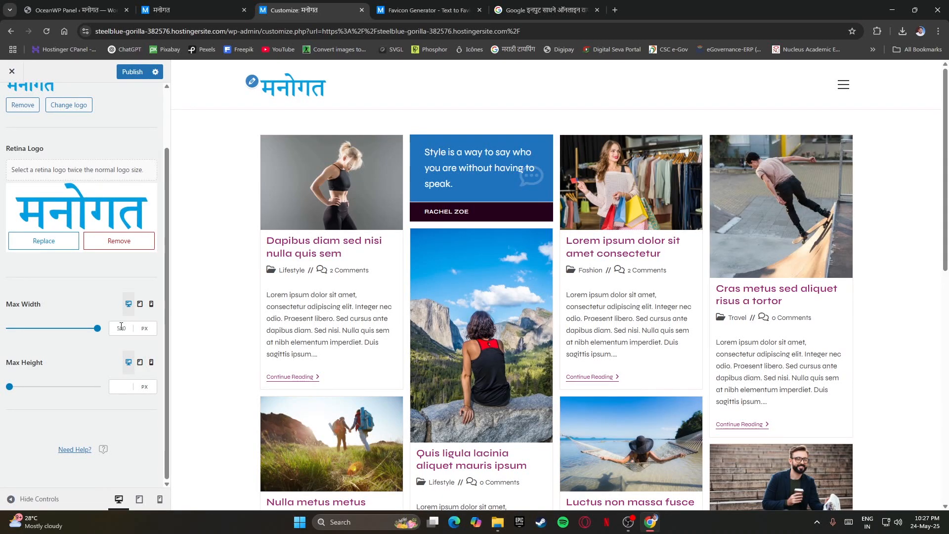
{"action": "key", "text": "BackSpace"}
{"action": "key", "text": "BackSpace"}
{"action": "type", "text": "5"}
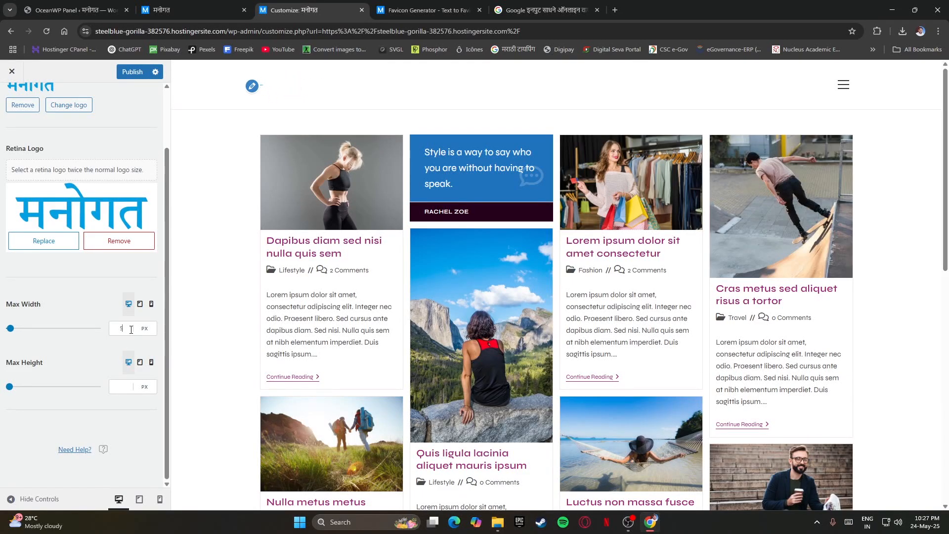
{"action": "type", "text": "13013"}
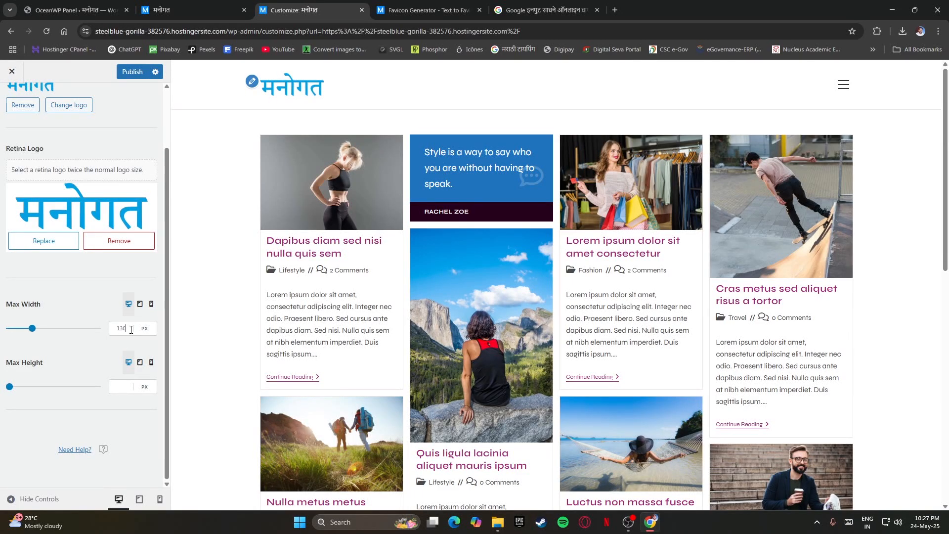
{"action": "key", "text": "BackSpace"}
{"action": "key", "text": "BackSpace"}
{"action": "key", "text": "BackSpace"}
{"action": "key", "text": "BackSpace"}
{"action": "type", "text": "20"}
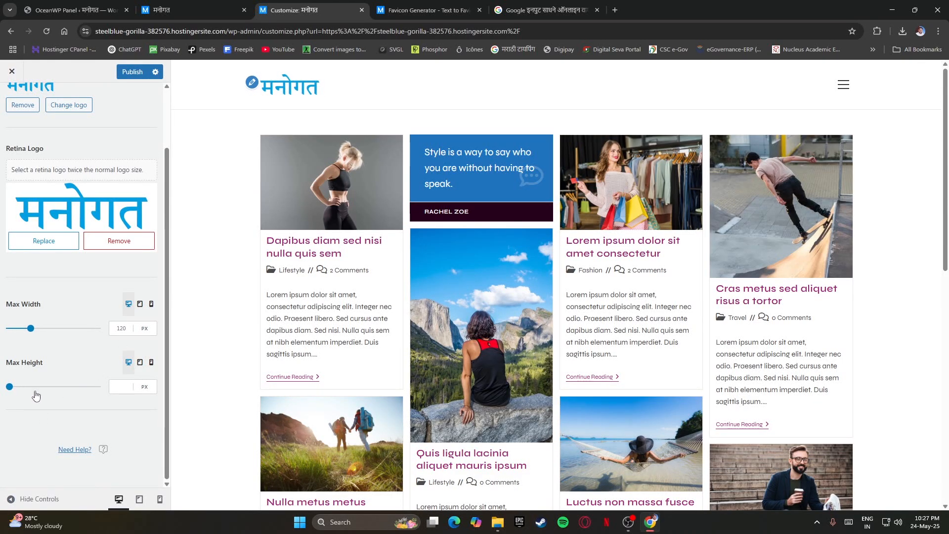
Publish the header logo changes and return to the Header settings list
{"action": "scroll", "coordinate": [73, 356], "scroll_direction": "up", "scroll_amount": 2}
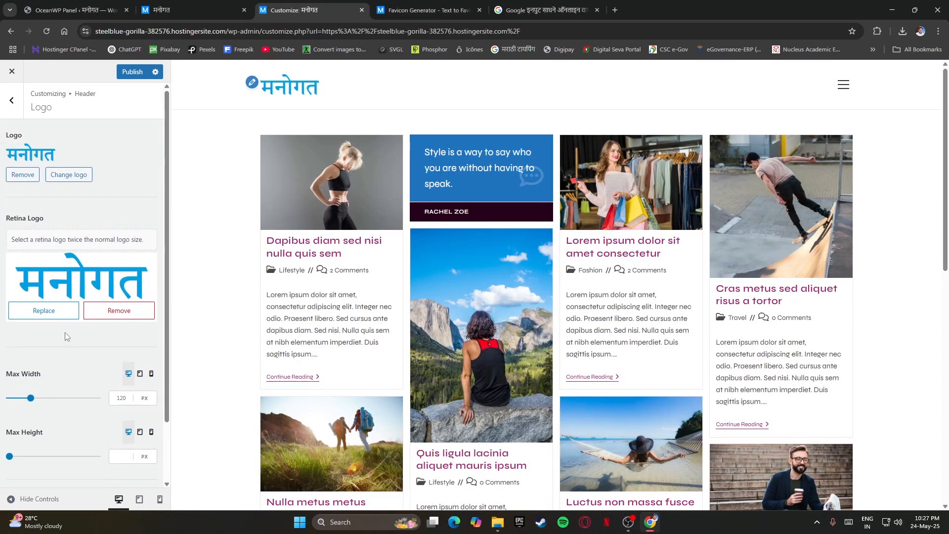
{"action": "scroll", "coordinate": [77, 385], "scroll_direction": "down", "scroll_amount": 2}
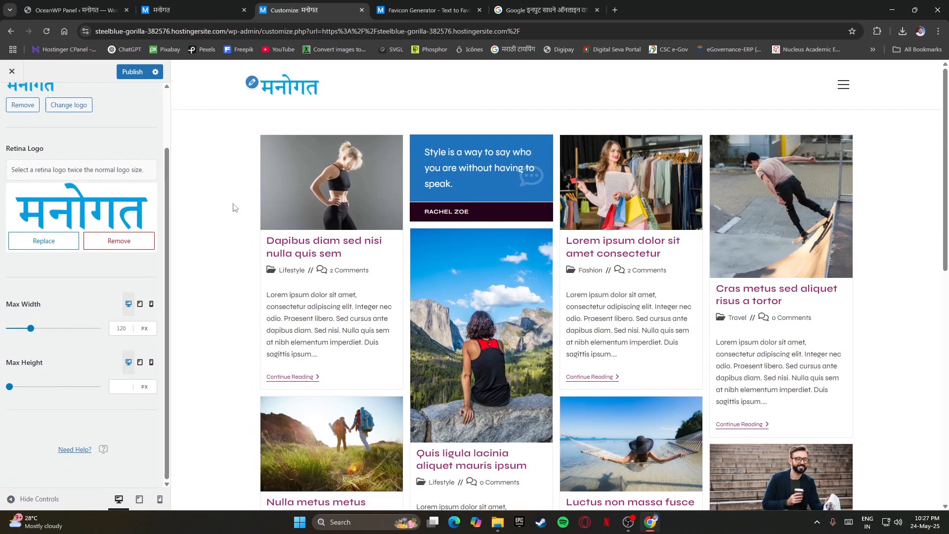
{"action": "left_click", "coordinate": [133, 72]}
{"action": "scroll", "coordinate": [121, 203], "scroll_direction": "up", "scroll_amount": 2}
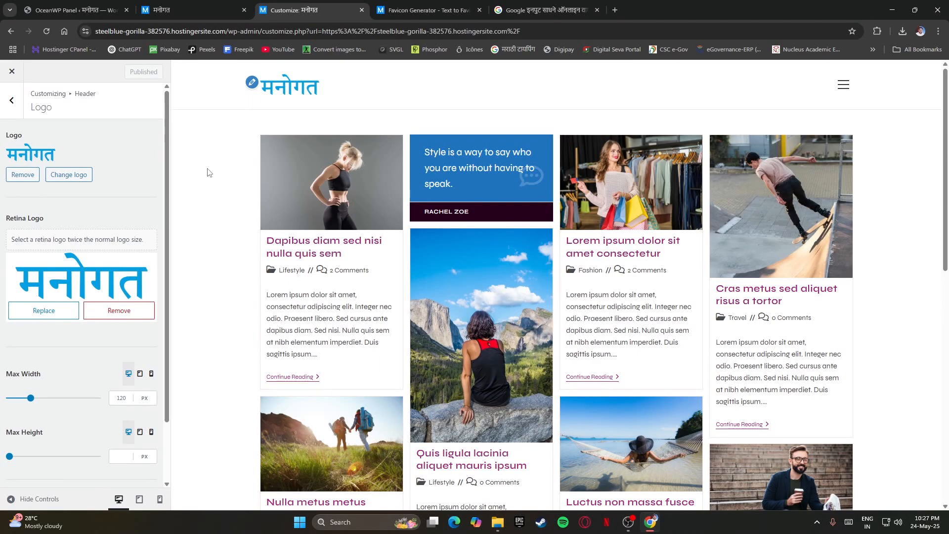
{"action": "left_click", "coordinate": [12, 100]}
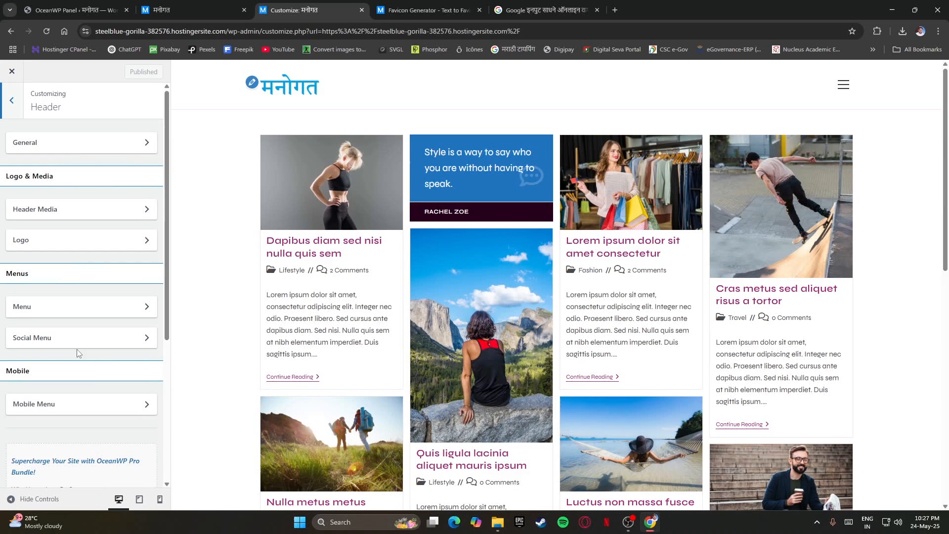
Preview the site's full-screen navigation menu from the header and close it again
{"action": "scroll", "coordinate": [89, 320], "scroll_direction": "down", "scroll_amount": 1}
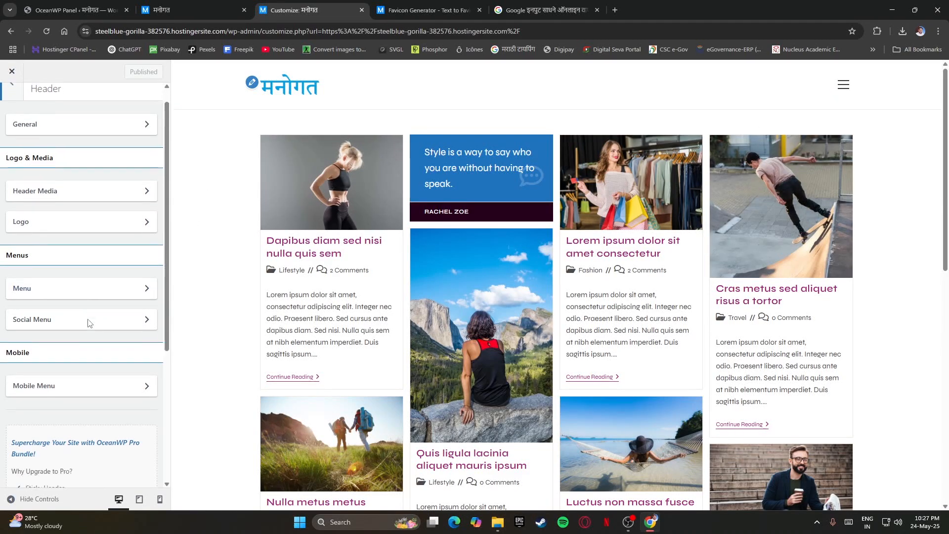
{"action": "scroll", "coordinate": [89, 320], "scroll_direction": "up", "scroll_amount": 1}
{"action": "left_click", "coordinate": [844, 85]}
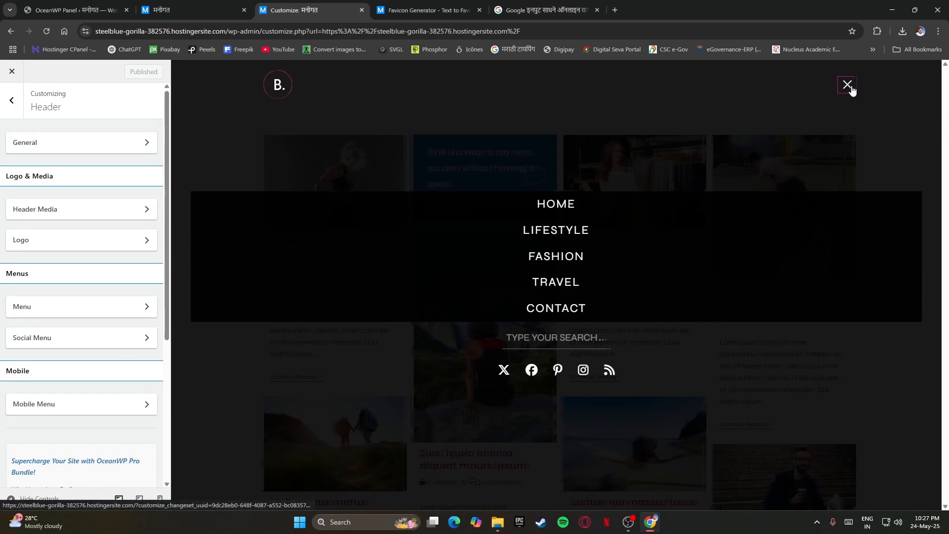
{"action": "left_click", "coordinate": [849, 86]}
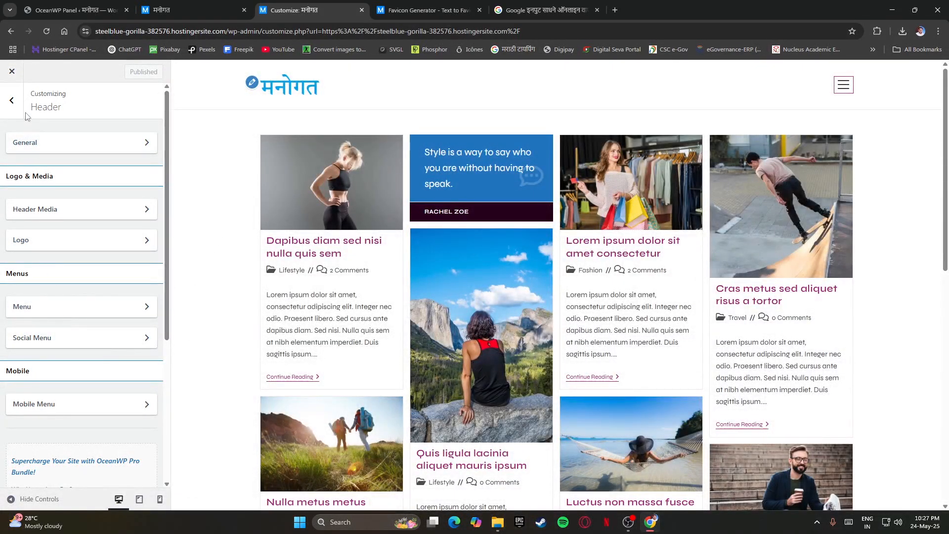
Enable the top bar in the theme's Top Bar settings
{"action": "left_click", "coordinate": [12, 101]}
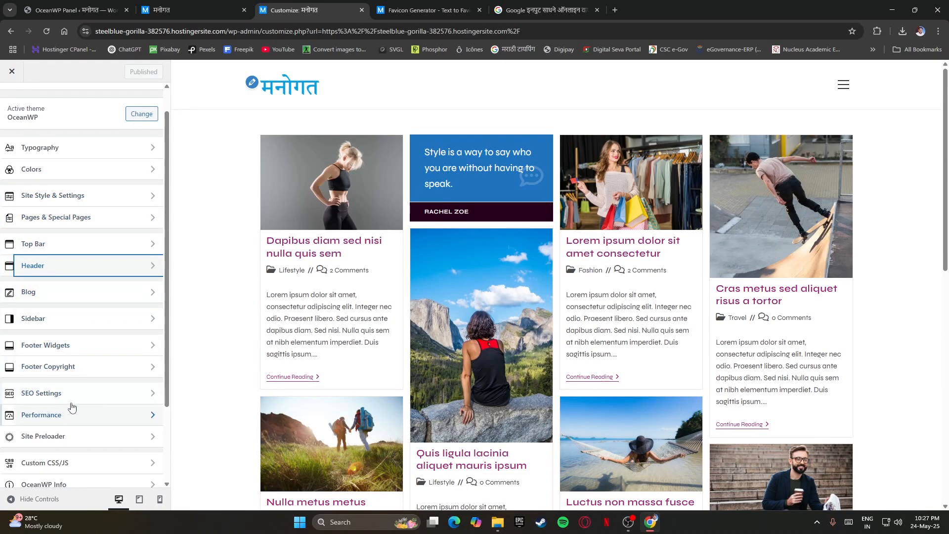
{"action": "left_click", "coordinate": [46, 244]}
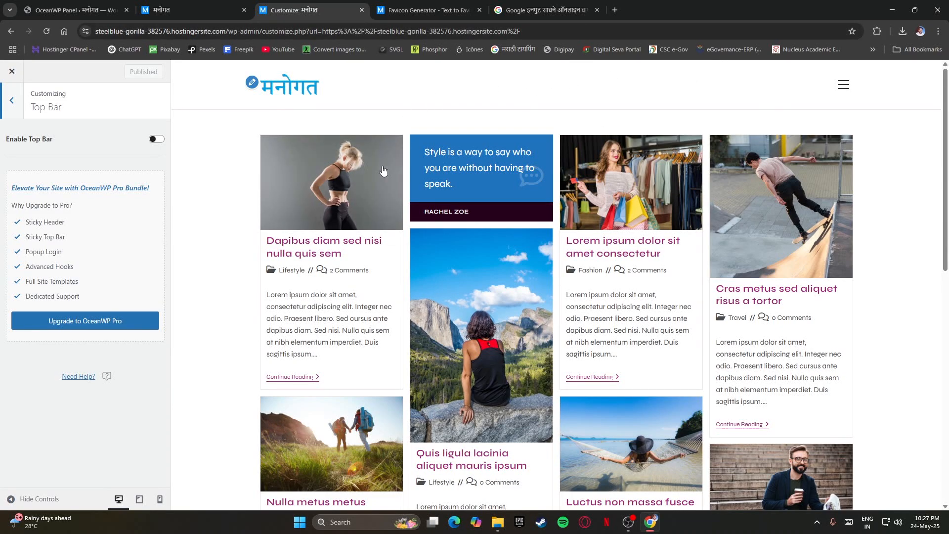
{"action": "left_click", "coordinate": [154, 143]}
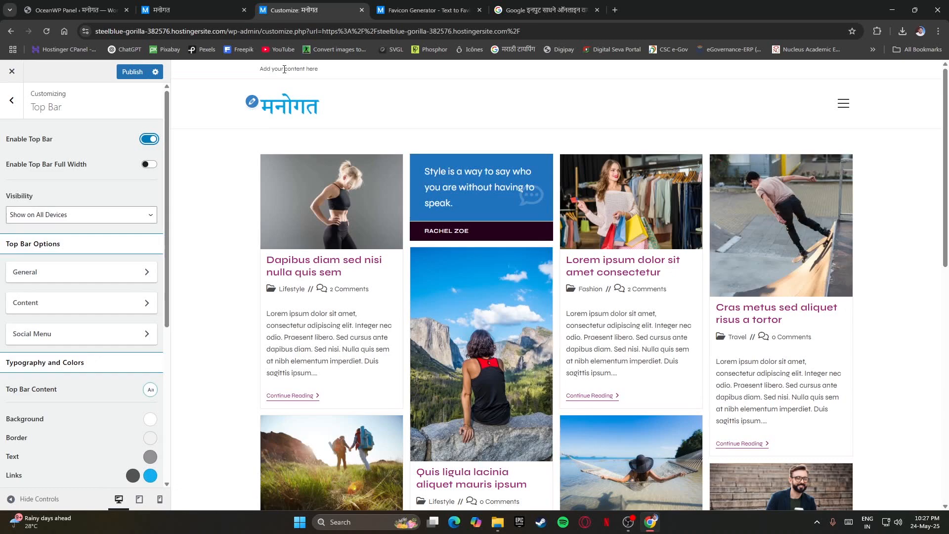
{"action": "mouse_move", "coordinate": [260, 70]}
{"action": "left_mouse_down"}
{"action": "mouse_move", "coordinate": [349, 72]}
{"action": "mouse_move", "coordinate": [250, 72]}
{"action": "left_mouse_up"}
{"action": "left_click", "coordinate": [350, 72]}
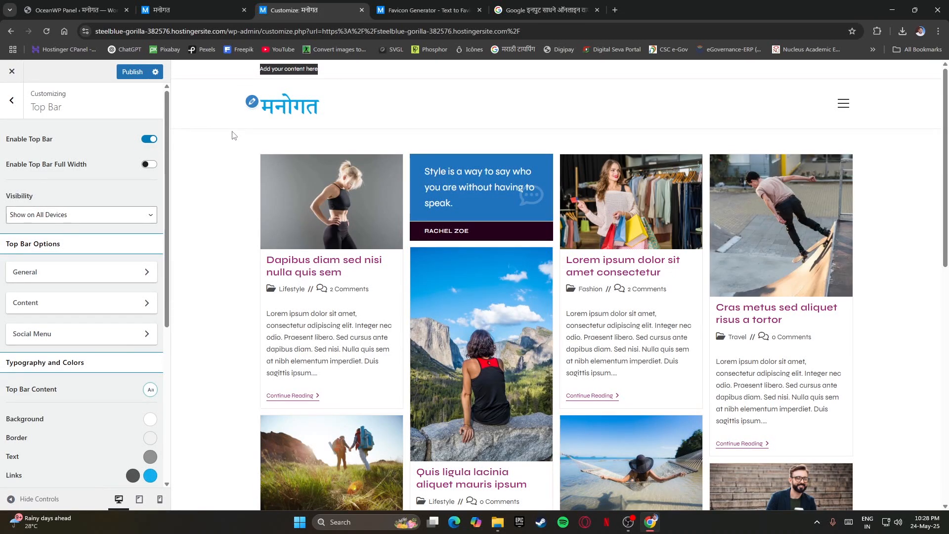
Replace the top bar's placeholder content with "Welcome to my Site Manogat" and return to the Top Bar settings
{"action": "left_click", "coordinate": [53, 304]}
{"action": "left_click", "coordinate": [14, 217]}
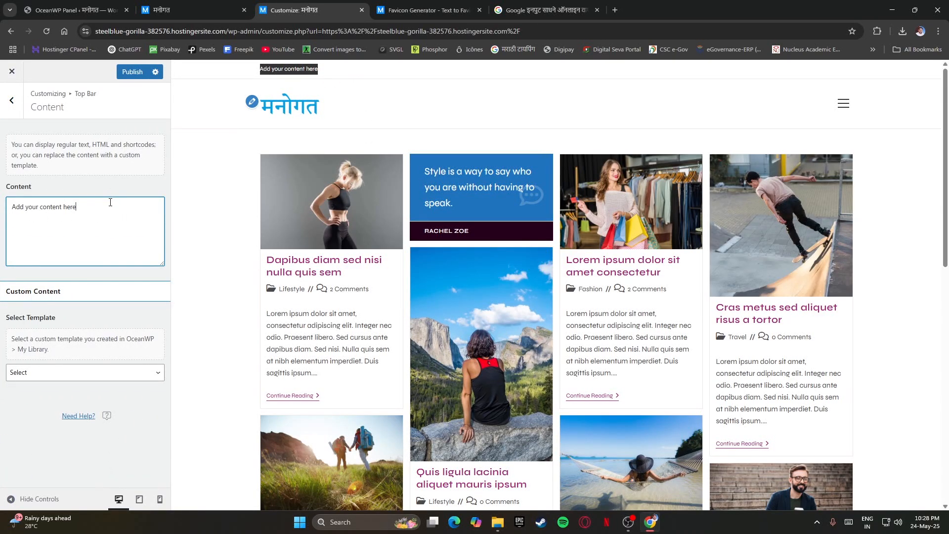
{"action": "key", "text": "BackSpace"}
{"action": "key", "text": "BackSpace"}
{"action": "key", "text": "BackSpace"}
{"action": "key", "text": "BackSpace"}
{"action": "key", "text": "BackSpace"}
{"action": "key", "text": "BackSpace"}
{"action": "key", "text": "BackSpace"}
{"action": "key", "text": "BackSpace"}
{"action": "key", "text": "BackSpace"}
{"action": "key", "text": "BackSpace"}
{"action": "key", "text": "BackSpace"}
{"action": "key", "text": "BackSpace"}
{"action": "key", "text": "BackSpace"}
{"action": "key", "text": "BackSpace"}
{"action": "key", "text": "BackSpace"}
{"action": "key", "text": "BackSpace"}
{"action": "key", "text": "BackSpace"}
{"action": "key", "text": "BackSpace"}
{"action": "key", "text": "BackSpace"}
{"action": "key", "text": "BackSpace"}
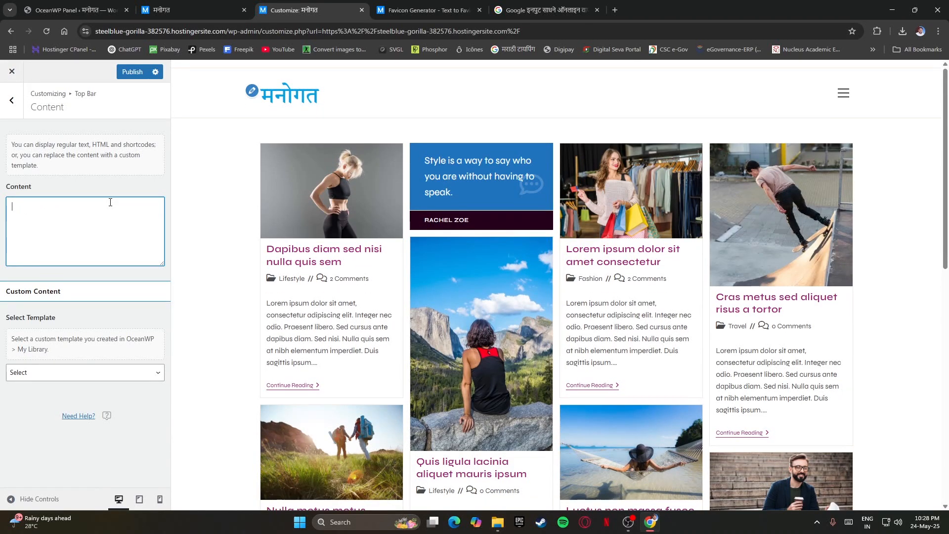
{"action": "type", "text": "Welcome to my Site Manogat"}
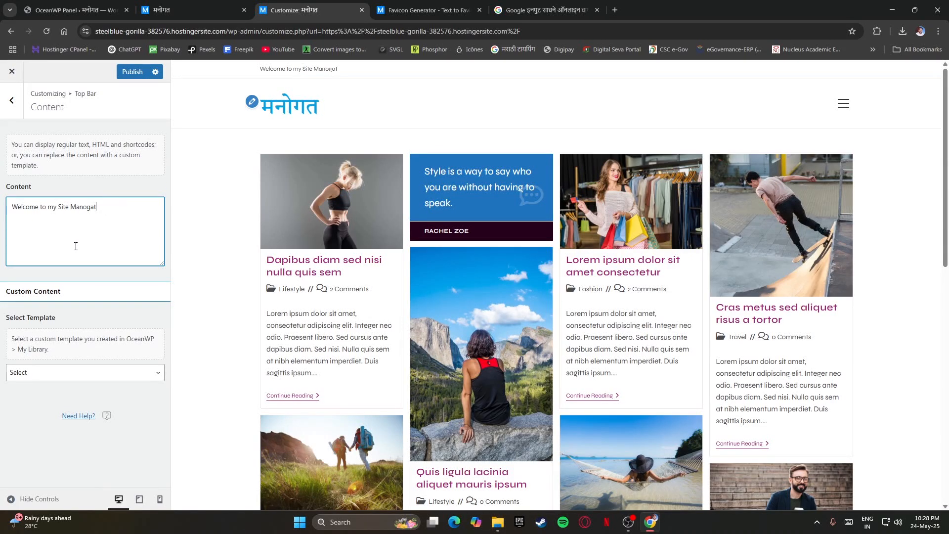
{"action": "left_click", "coordinate": [11, 100]}
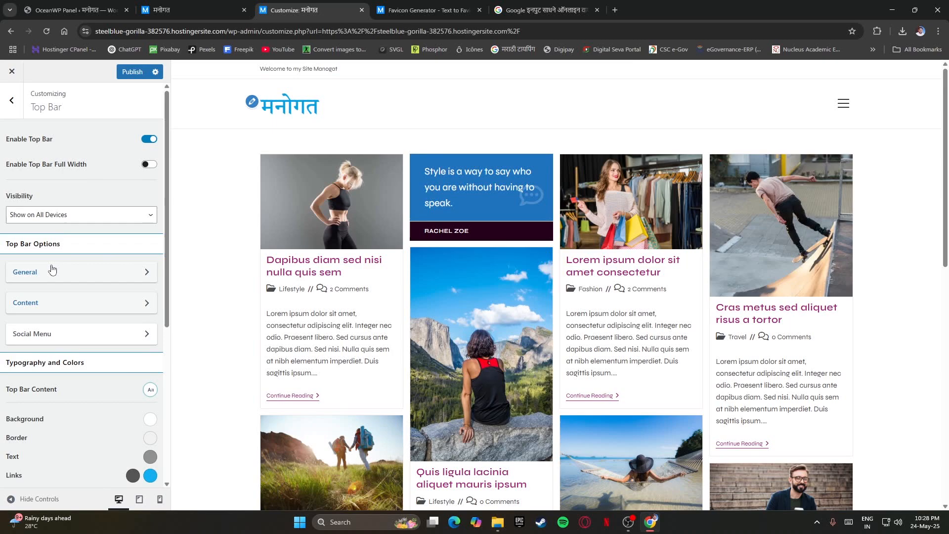
Set the top bar's elements positioning to Centered Content and Social, and return to the Top Bar settings
{"action": "left_click", "coordinate": [52, 271]}
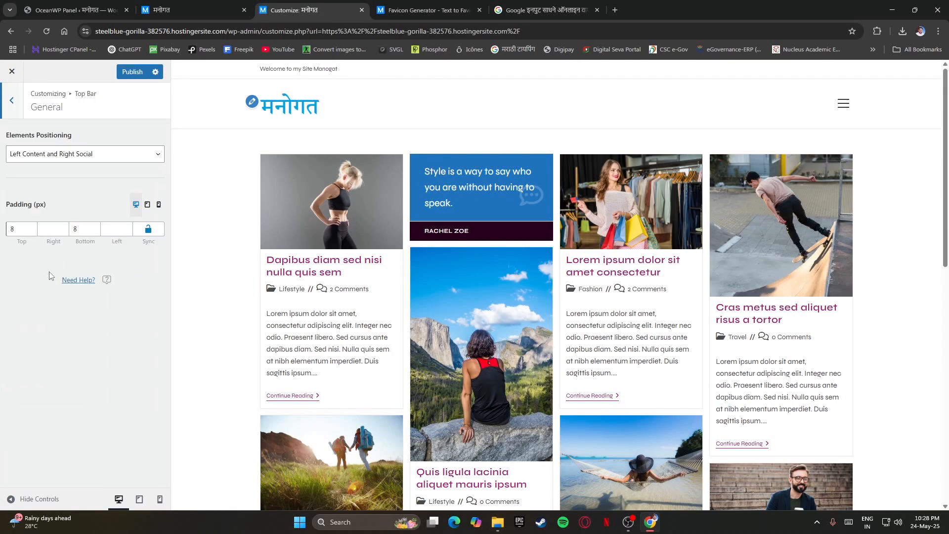
{"action": "left_click", "coordinate": [49, 155]}
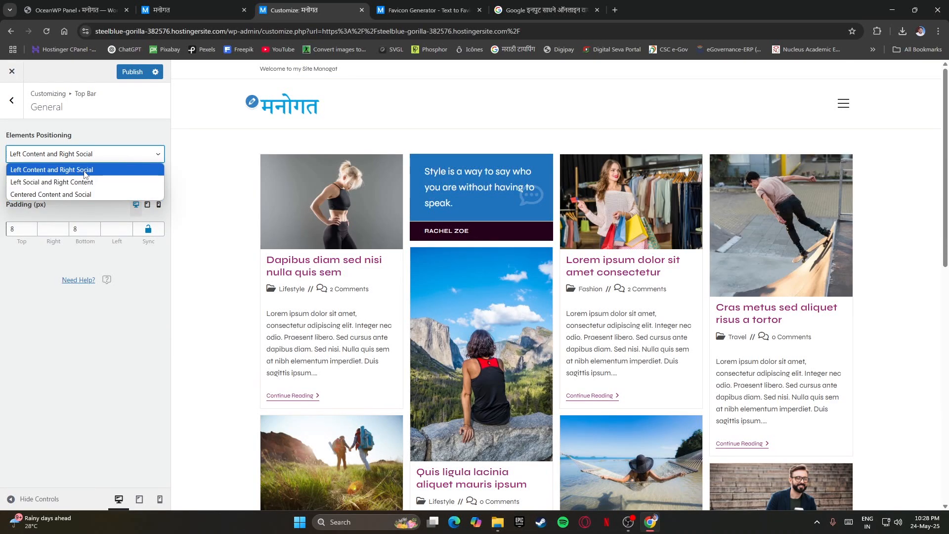
{"action": "left_click", "coordinate": [72, 194]}
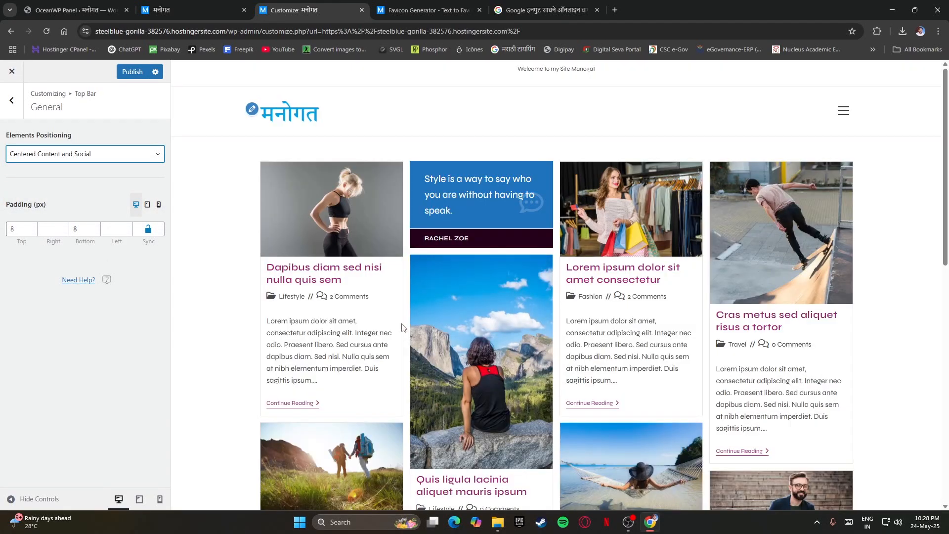
{"action": "left_click_drag", "start_coordinate": [612, 71], "coordinate": [487, 77]}
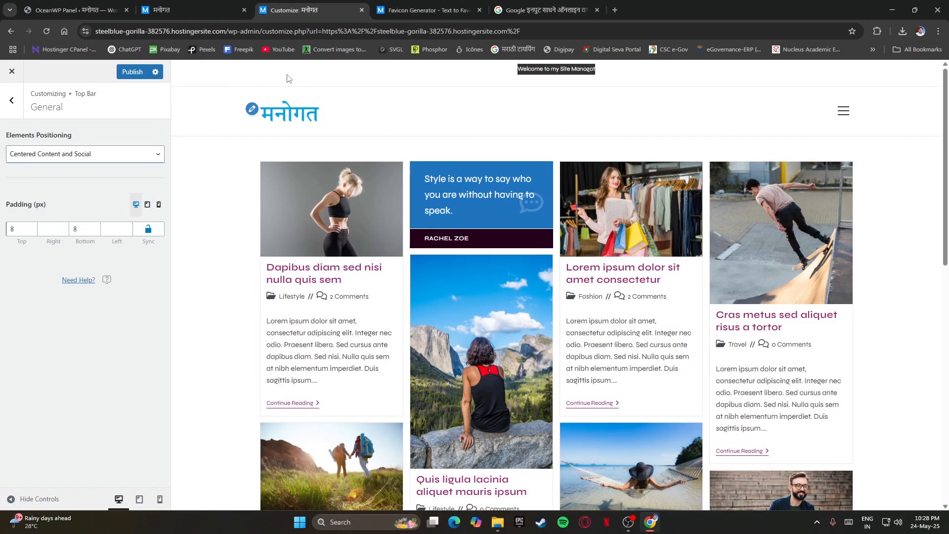
{"action": "left_click", "coordinate": [299, 81]}
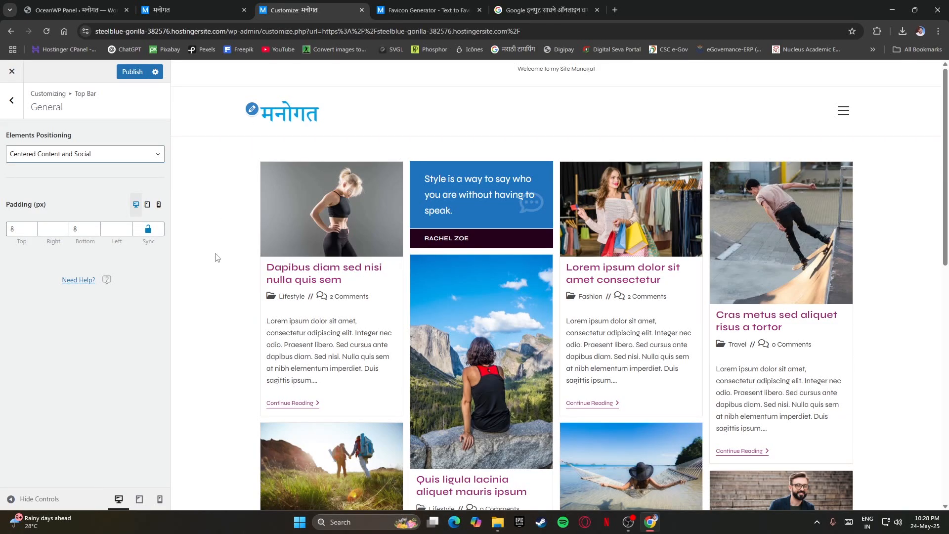
{"action": "left_click", "coordinate": [12, 100]}
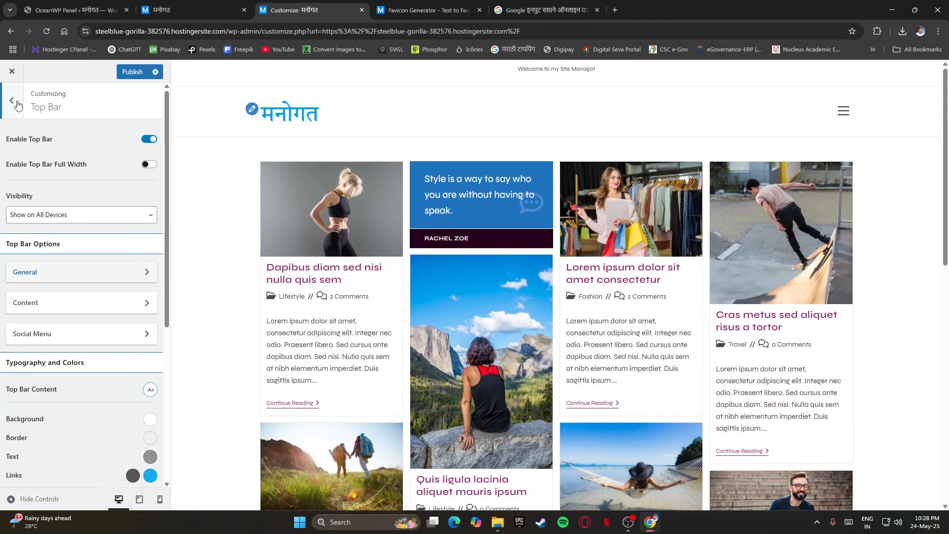
Enter # as the Facebook link in the top bar's social links
{"action": "left_click", "coordinate": [47, 335]}
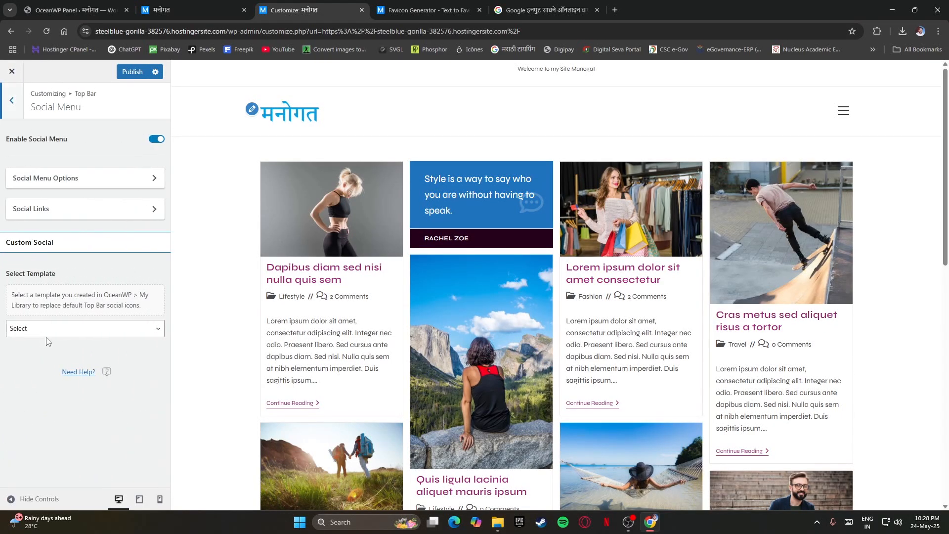
{"action": "left_click", "coordinate": [51, 209]}
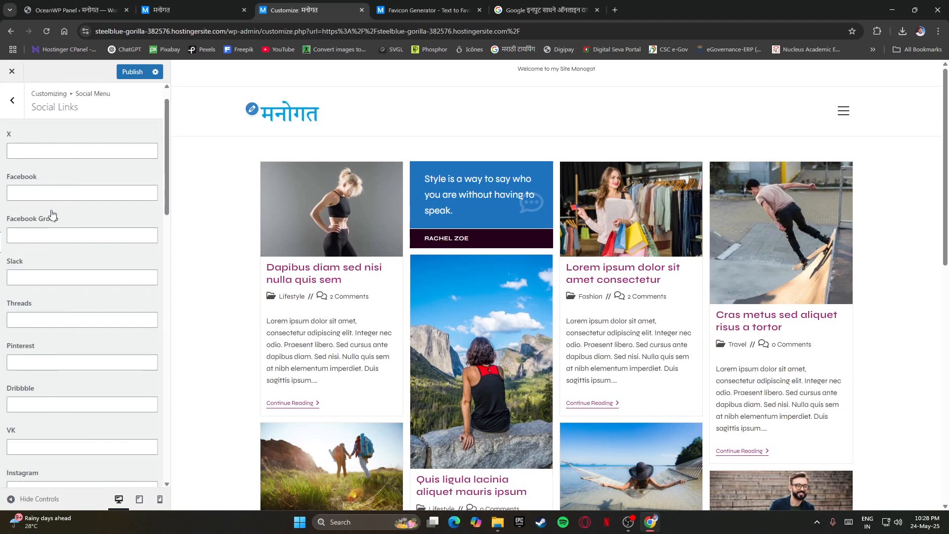
{"action": "left_click", "coordinate": [30, 192]}
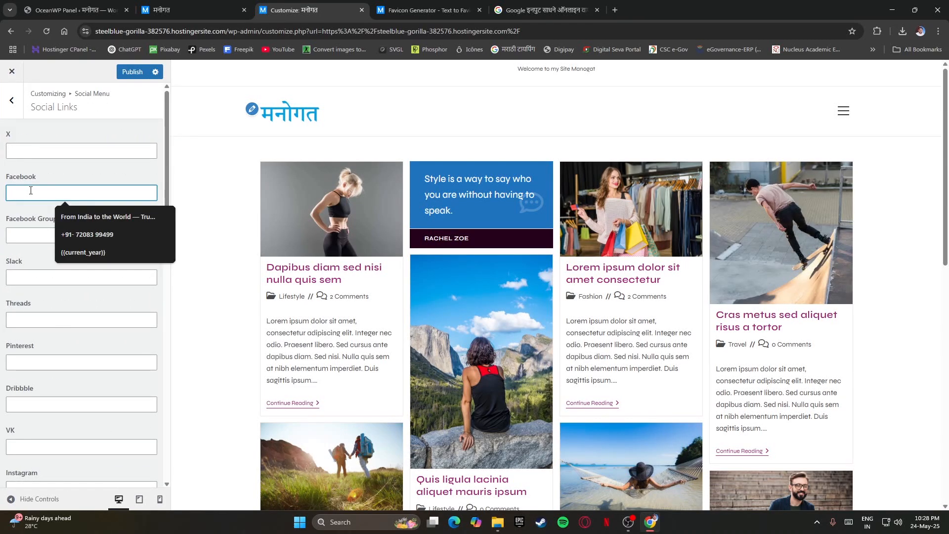
{"action": "type", "text": "#"}
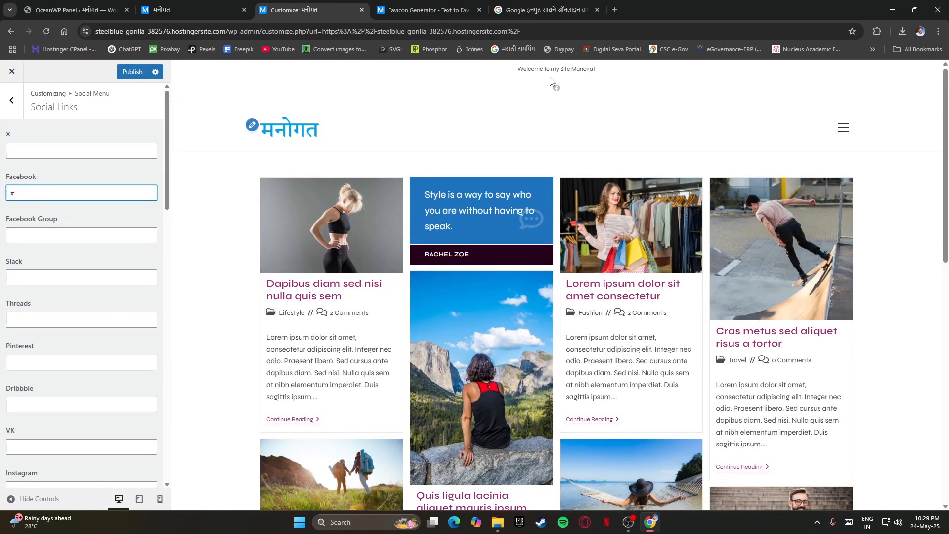
{"action": "left_click", "coordinate": [55, 238]}
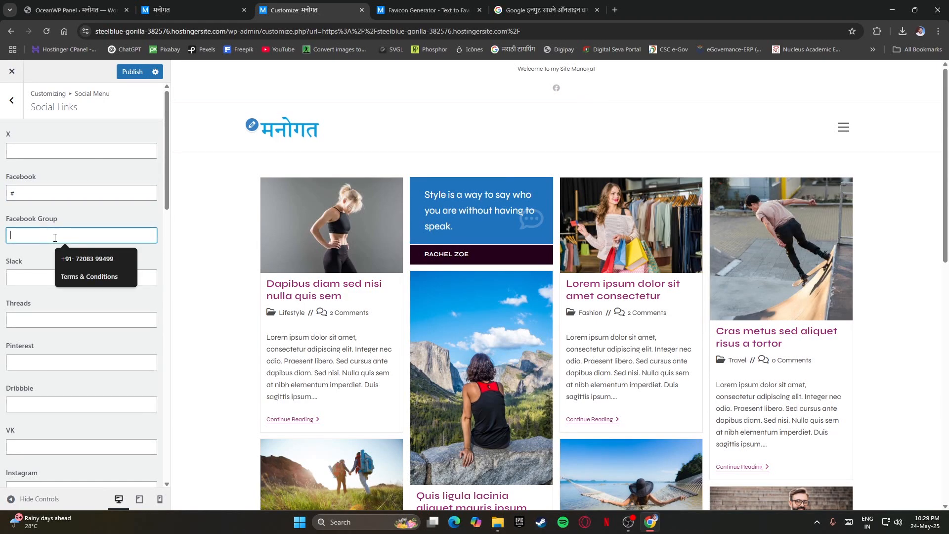
{"action": "type", "text": "#"}
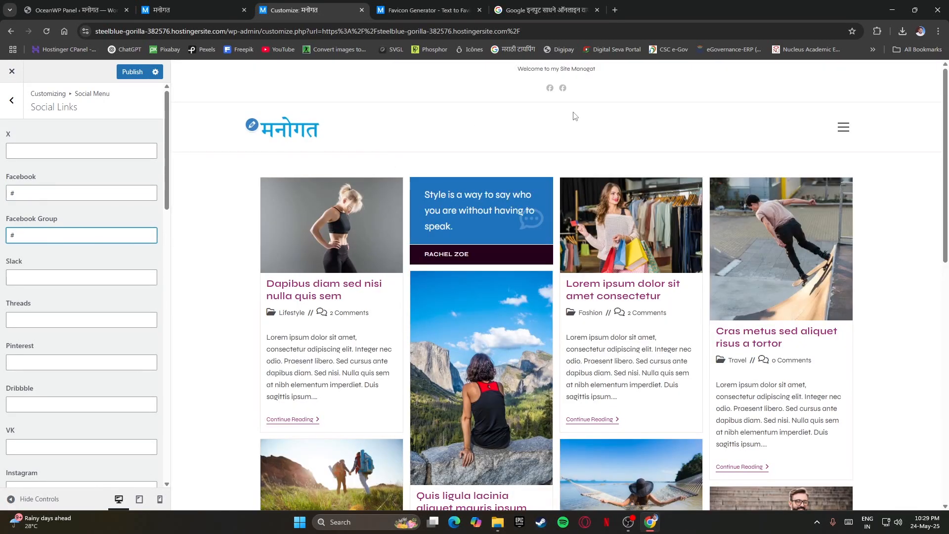
{"action": "key", "text": "BackSpace"}
Enter # as the Instagram and Youtube social links and return to the Top Bar settings
{"action": "scroll", "coordinate": [104, 278], "scroll_direction": "down", "scroll_amount": 2}
{"action": "scroll", "coordinate": [99, 281], "scroll_direction": "down", "scroll_amount": 4}
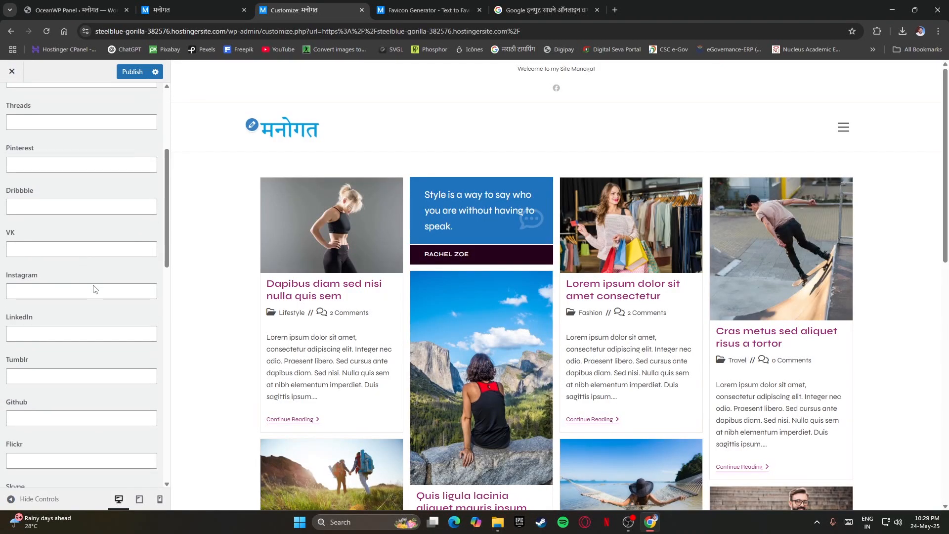
{"action": "left_click", "coordinate": [63, 194]}
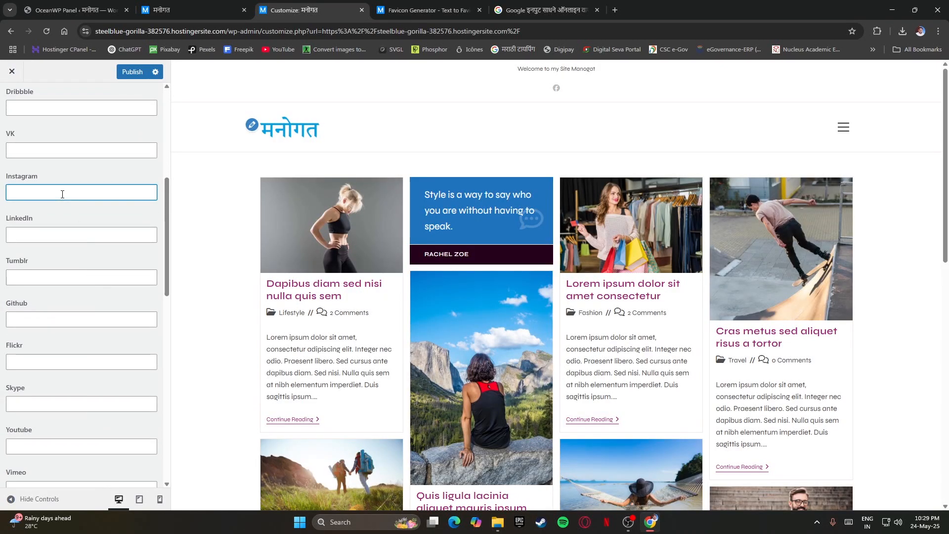
{"action": "type", "text": "#"}
{"action": "scroll", "coordinate": [49, 328], "scroll_direction": "down", "scroll_amount": 2}
{"action": "left_click", "coordinate": [50, 349]}
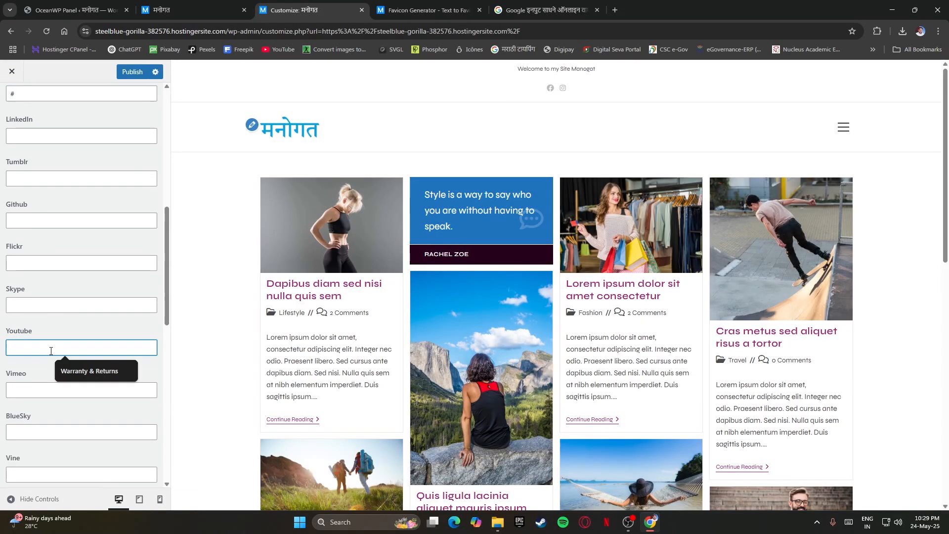
{"action": "type", "text": "#"}
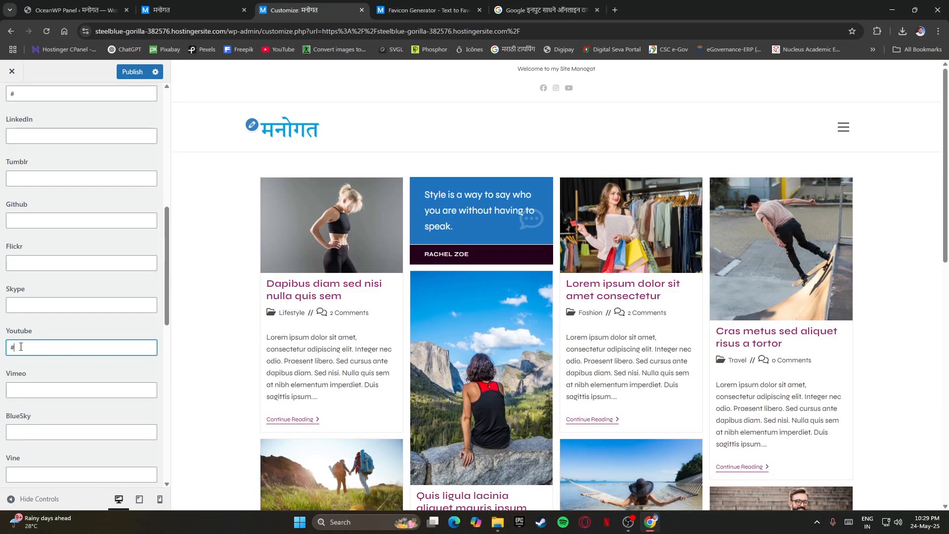
{"action": "scroll", "coordinate": [21, 346], "scroll_direction": "down", "scroll_amount": 2}
{"action": "scroll", "coordinate": [49, 321], "scroll_direction": "up", "scroll_amount": 4}
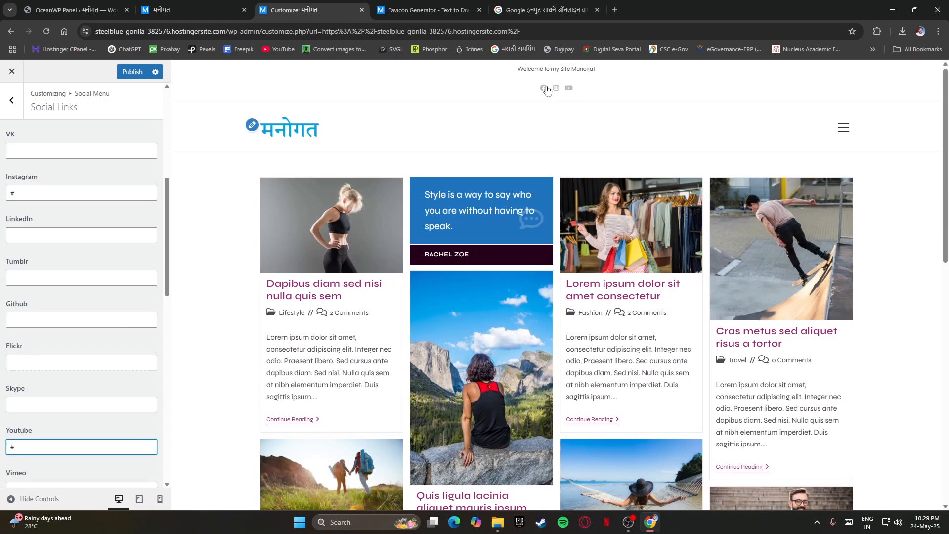
{"action": "scroll", "coordinate": [74, 223], "scroll_direction": "up", "scroll_amount": 5}
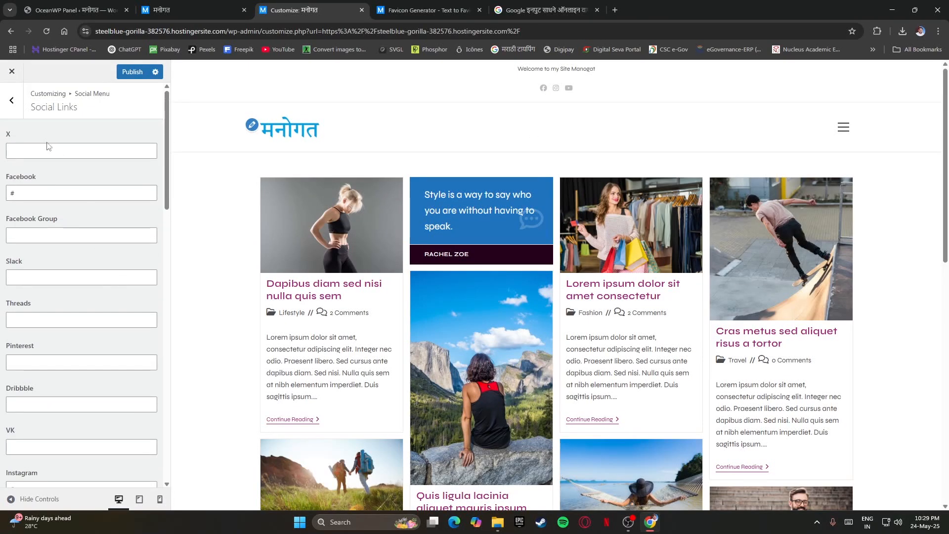
{"action": "left_click", "coordinate": [12, 100]}
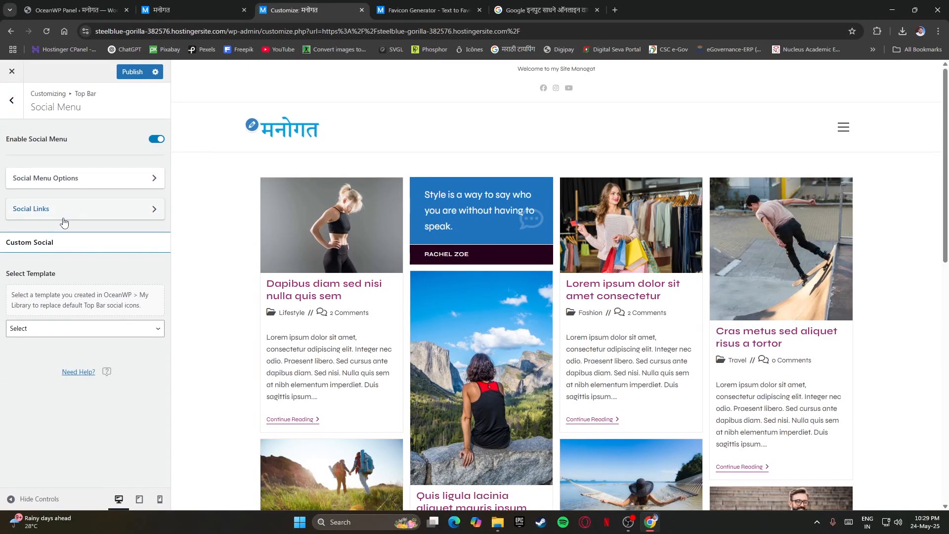
{"action": "left_click", "coordinate": [12, 100]}
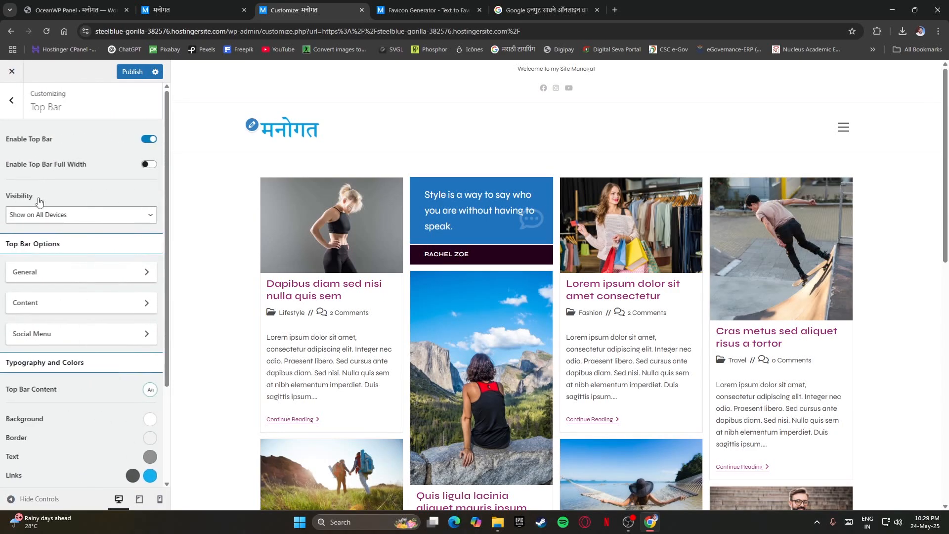
Set the top bar's elements positioning to Left Content and Right Social
{"action": "left_click", "coordinate": [43, 272]}
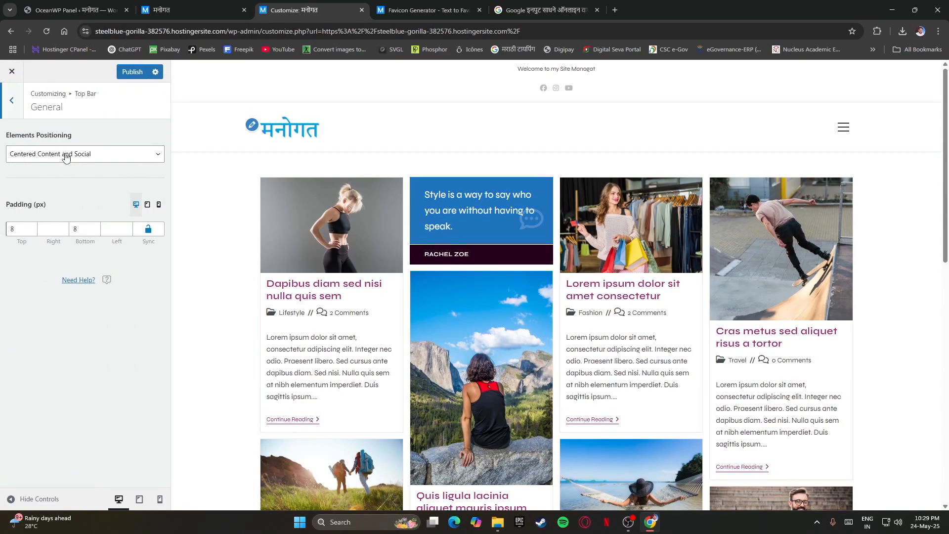
{"action": "left_click", "coordinate": [64, 155]}
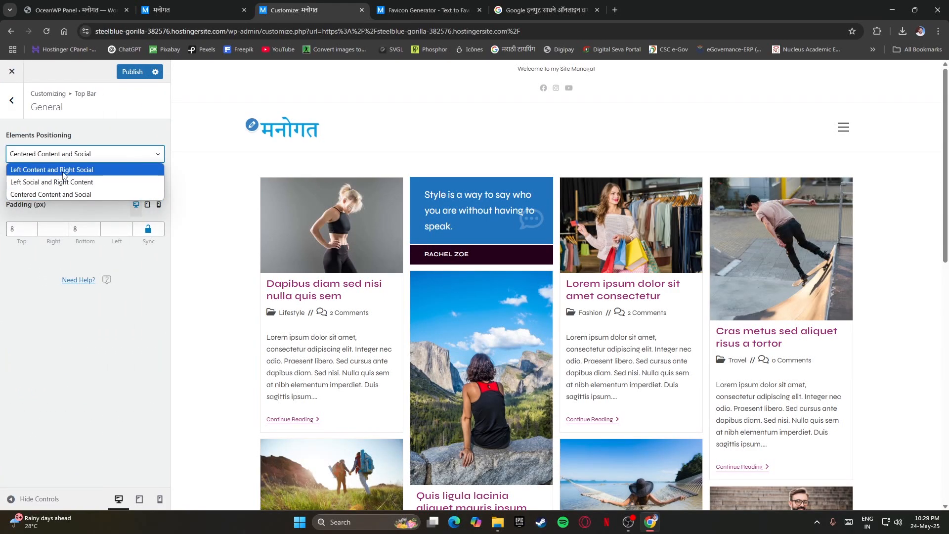
{"action": "left_click", "coordinate": [523, 68]}
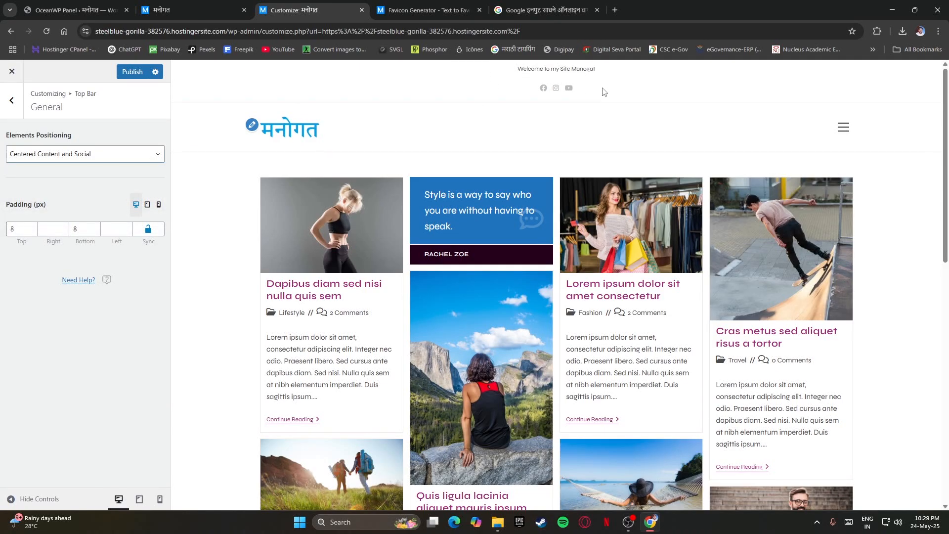
{"action": "left_click", "coordinate": [73, 157]}
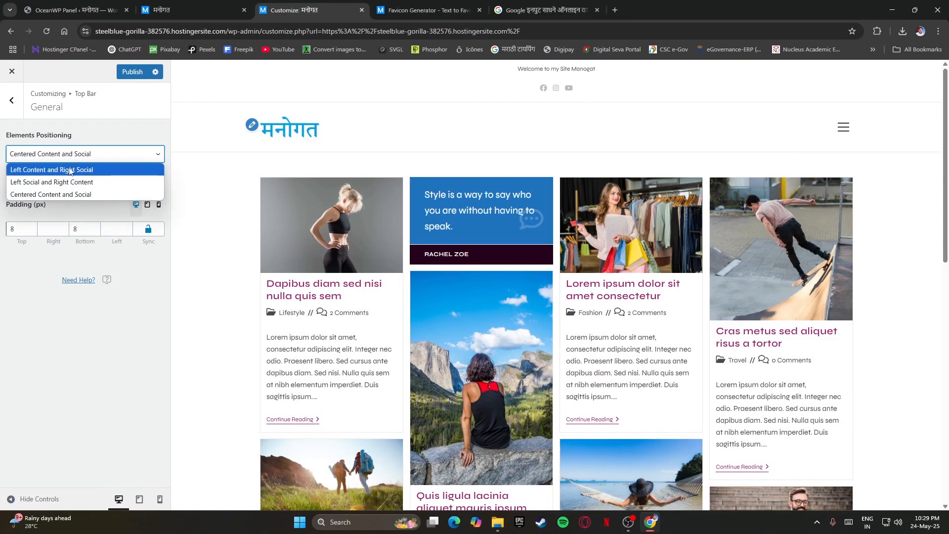
{"action": "left_click", "coordinate": [59, 173]}
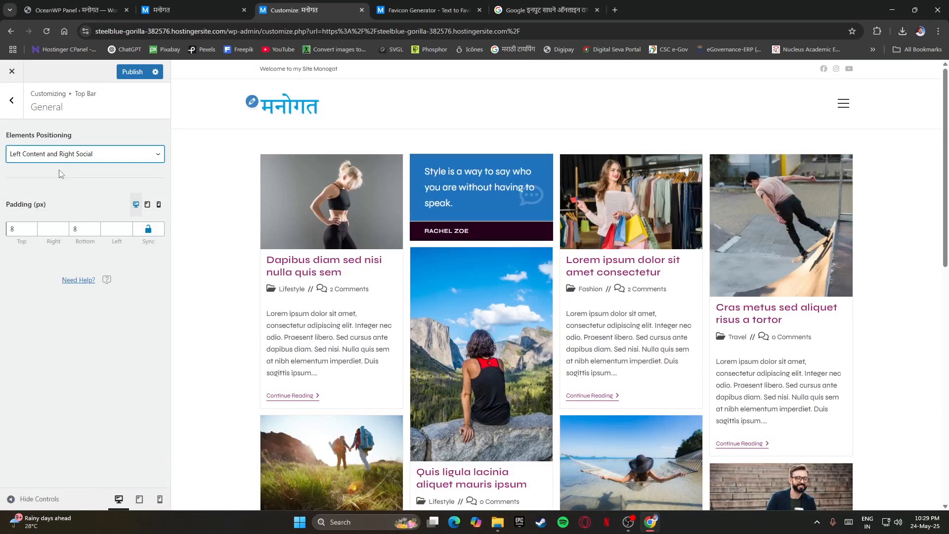
Test the top bar's Facebook link from the preview and close the page it opens
{"action": "left_click_drag", "start_coordinate": [342, 69], "coordinate": [288, 69]}
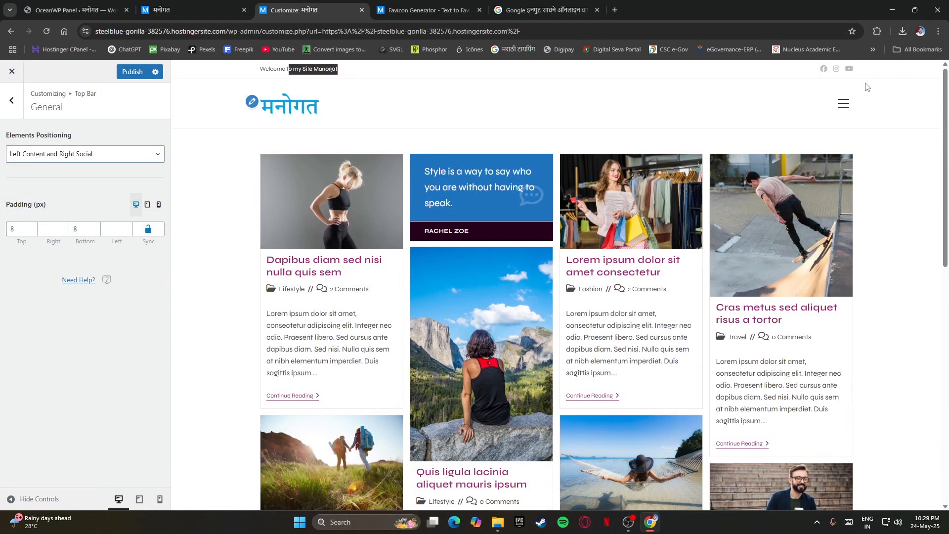
{"action": "left_click", "coordinate": [819, 71]}
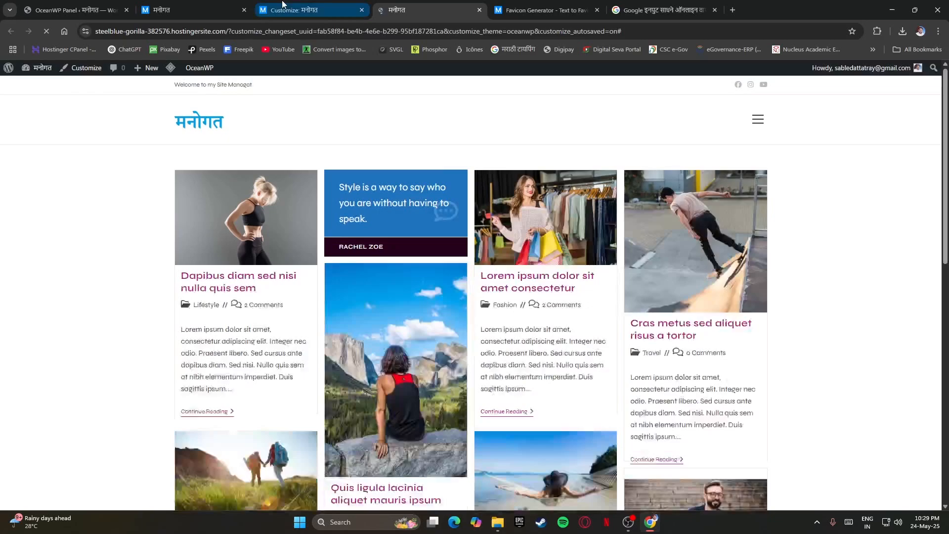
{"action": "left_click", "coordinate": [343, 6]}
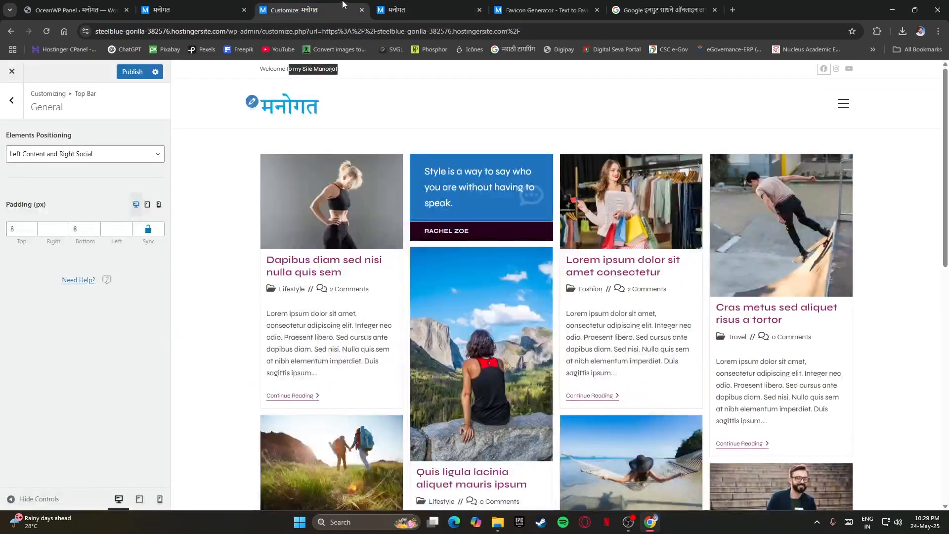
{"action": "left_click", "coordinate": [479, 10]}
Publish the top bar changes and return to the main customizer settings
{"action": "left_click", "coordinate": [132, 75]}
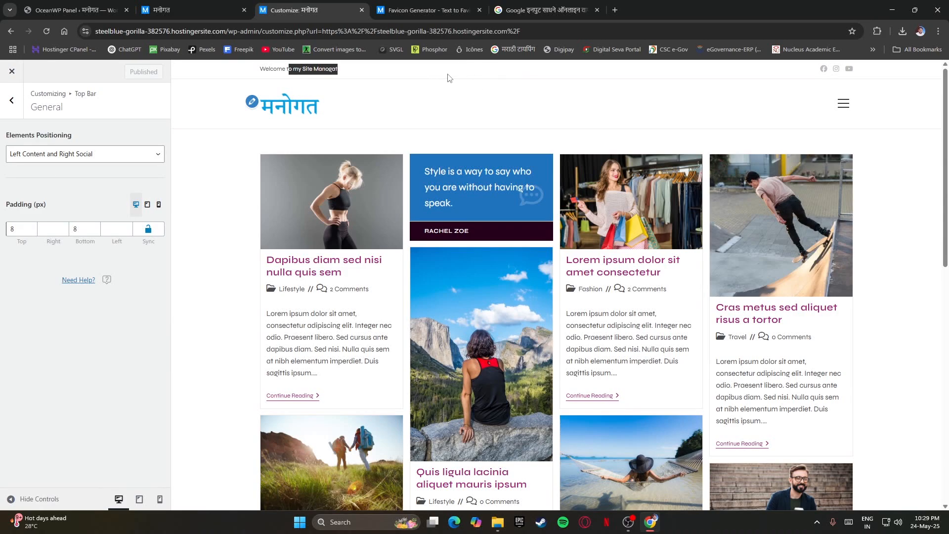
{"action": "left_click", "coordinate": [13, 105]}
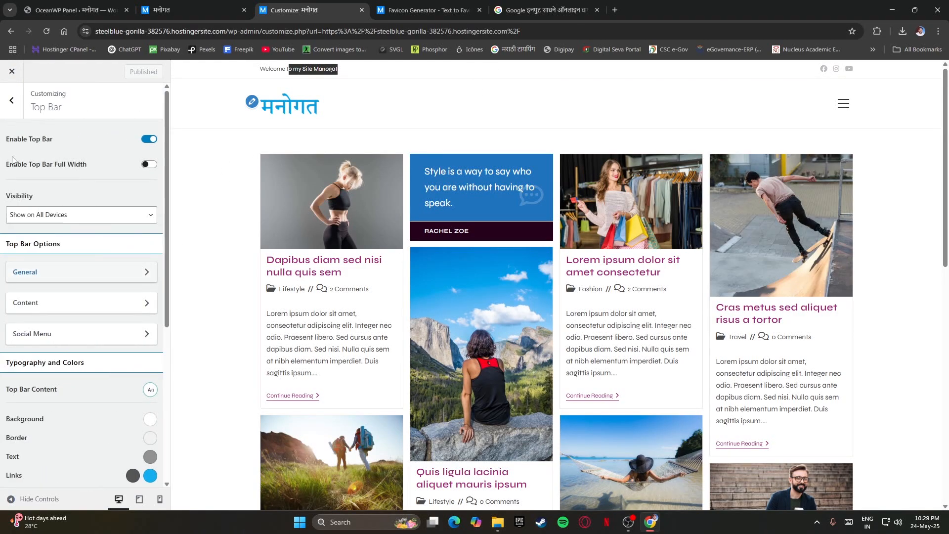
{"action": "left_click", "coordinate": [12, 100]}
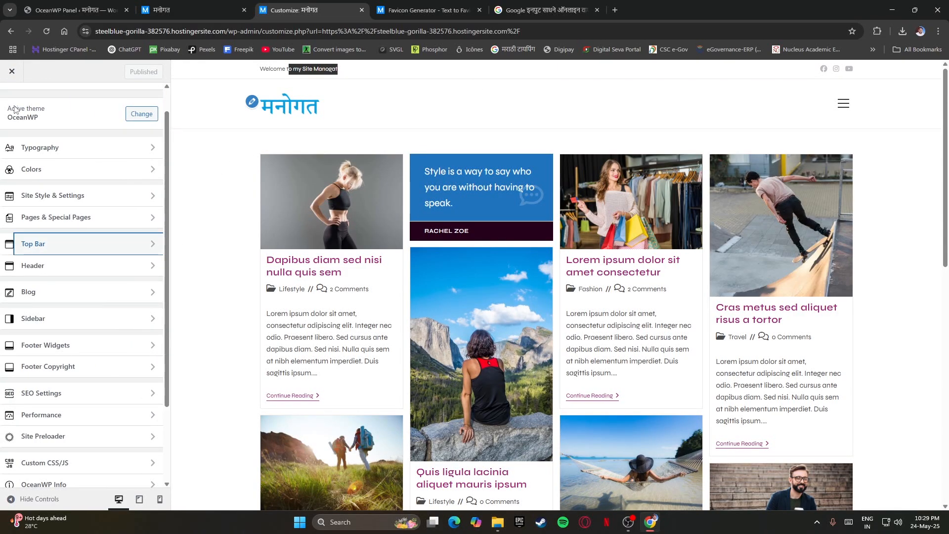
{"action": "left_click", "coordinate": [38, 172]}
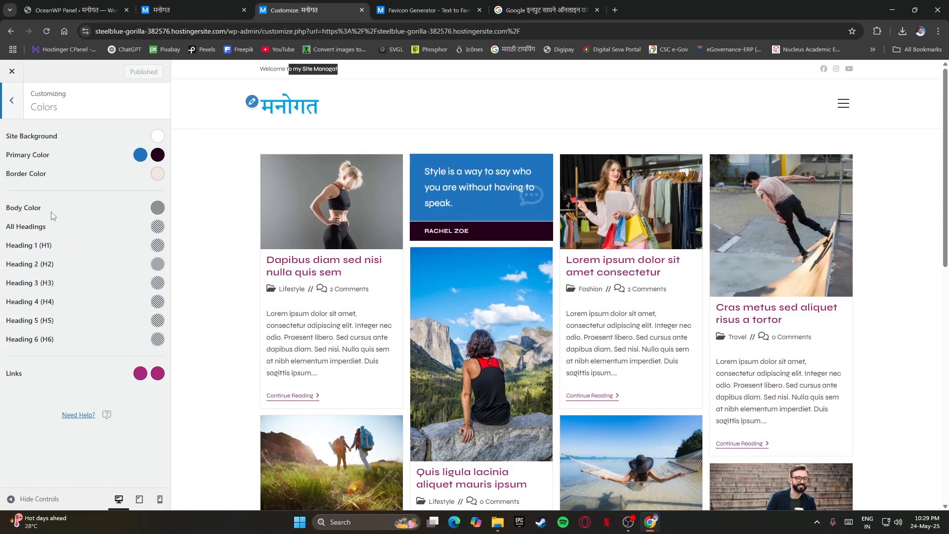
{"action": "left_click", "coordinate": [10, 98]}
{"action": "scroll", "coordinate": [64, 267], "scroll_direction": "down", "scroll_amount": 3}
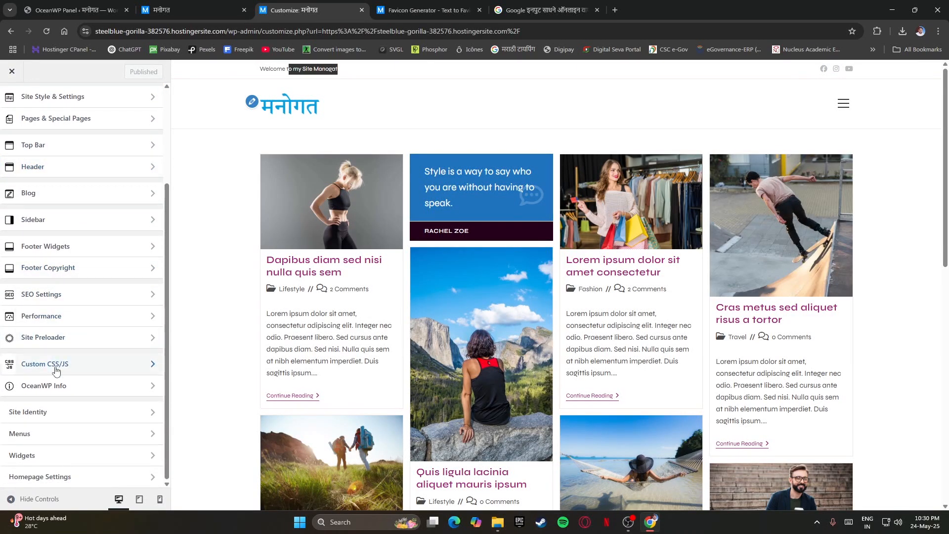
{"action": "scroll", "coordinate": [49, 405], "scroll_direction": "up", "scroll_amount": 5}
Set the top bar's background color to black and check the welcome text's legibility in the preview
{"action": "left_click", "coordinate": [63, 244]}
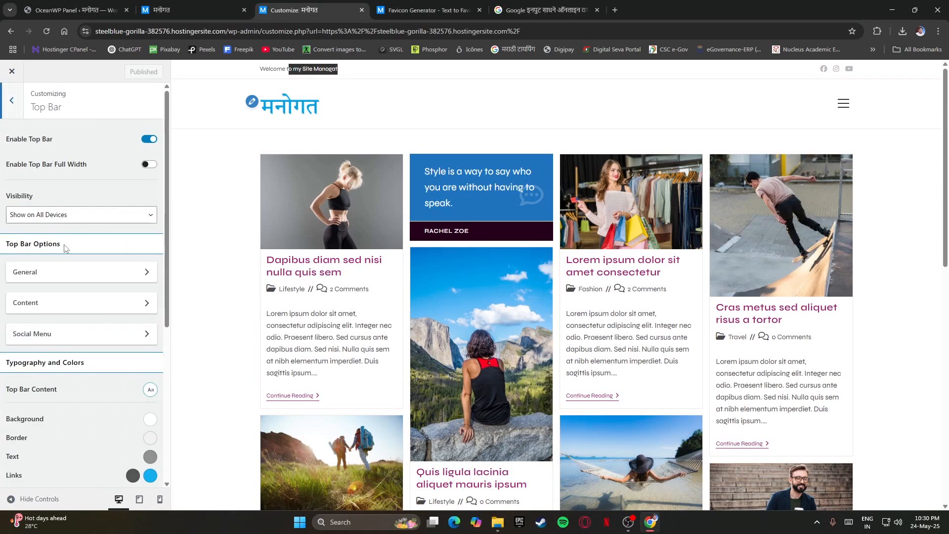
{"action": "scroll", "coordinate": [79, 361], "scroll_direction": "down", "scroll_amount": 2}
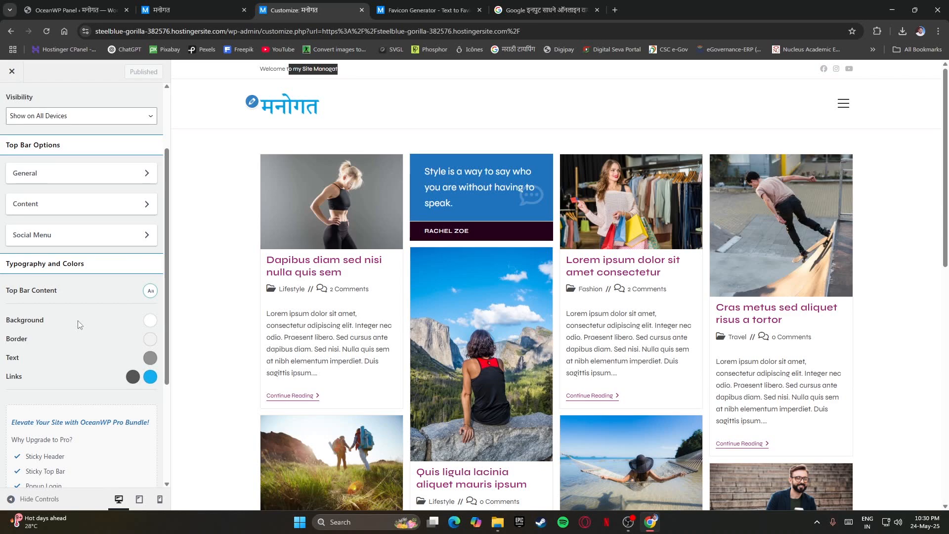
{"action": "left_click", "coordinate": [151, 321]}
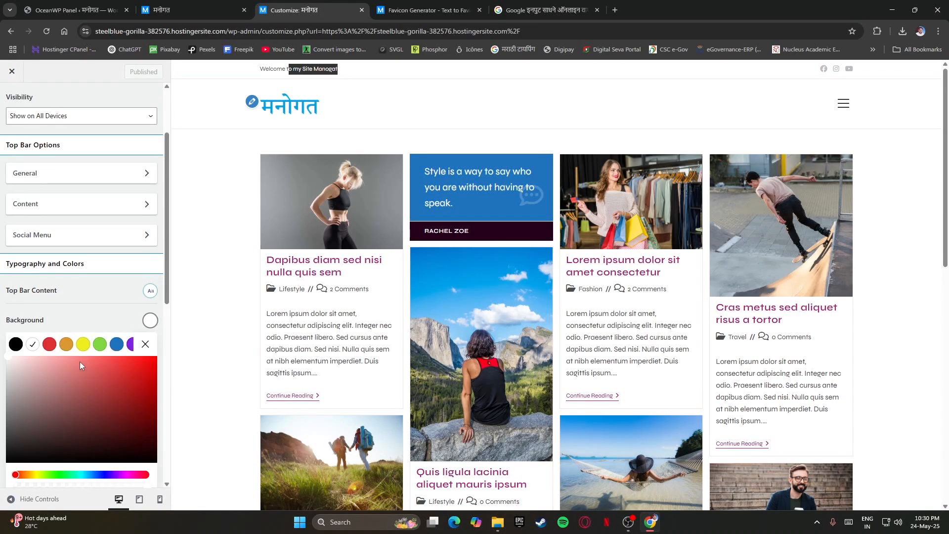
{"action": "left_click", "coordinate": [17, 346]}
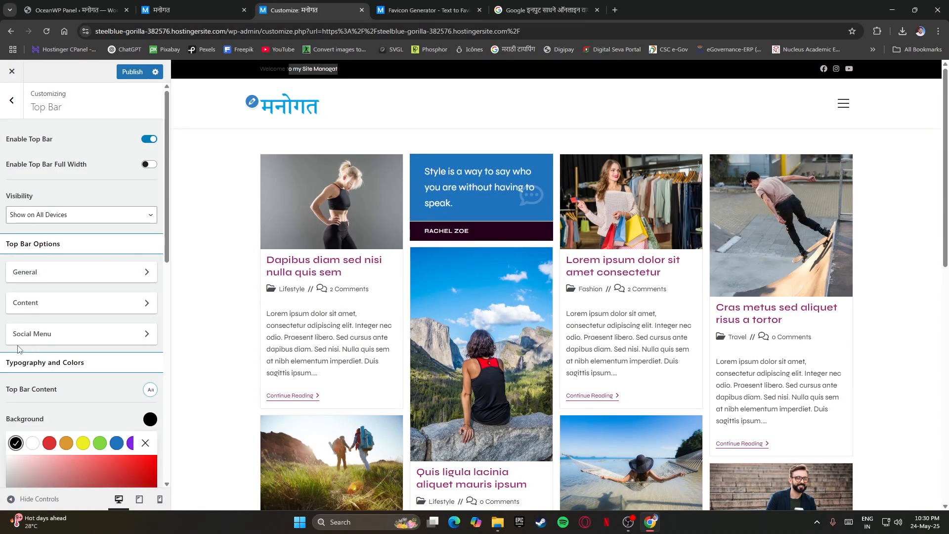
{"action": "left_click", "coordinate": [382, 109]}
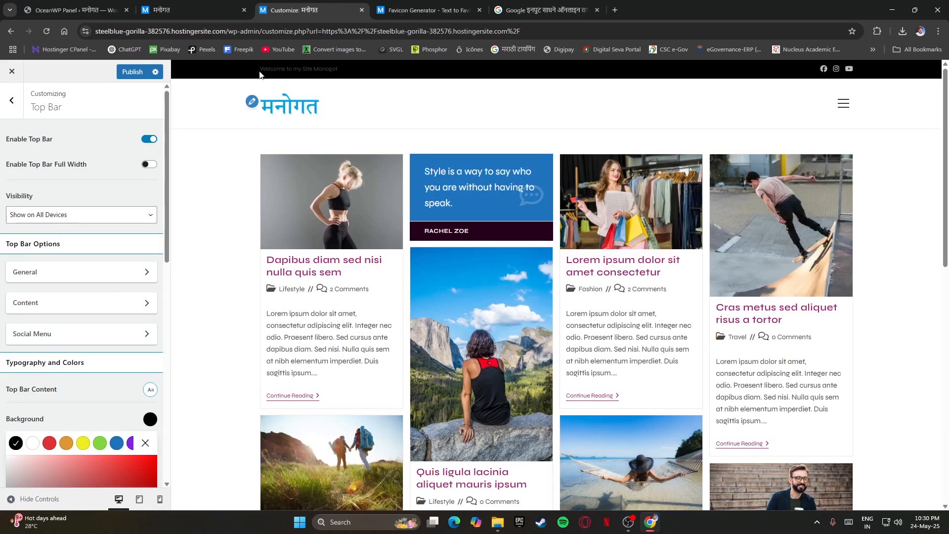
{"action": "left_click_drag", "start_coordinate": [260, 75], "coordinate": [346, 75]}
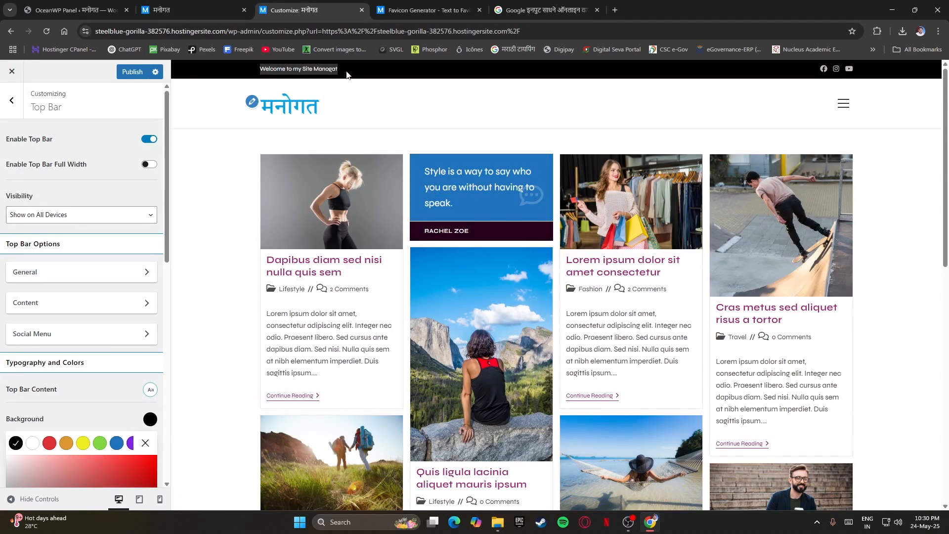
{"action": "left_click", "coordinate": [524, 127]}
Set the top bar's text color to white
{"action": "scroll", "coordinate": [70, 328], "scroll_direction": "down", "scroll_amount": 2}
{"action": "left_click", "coordinate": [145, 344]}
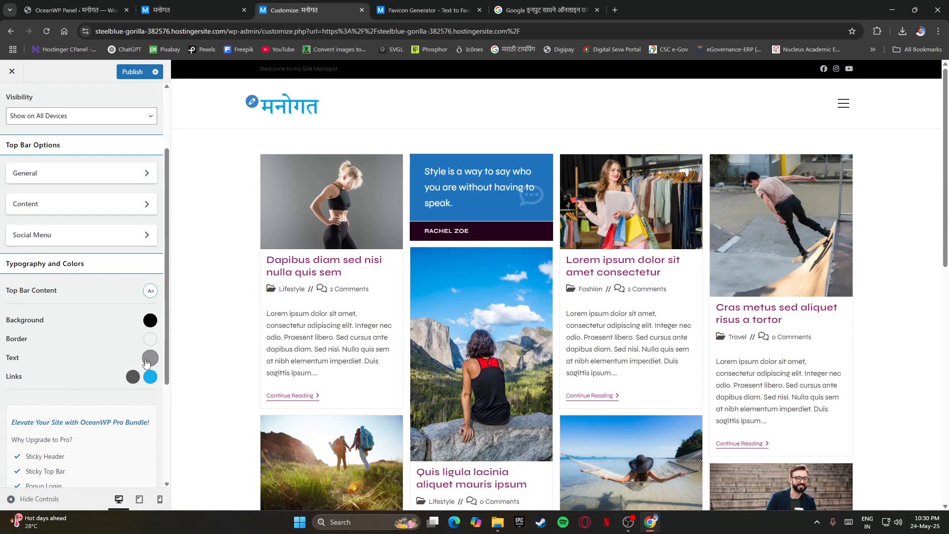
{"action": "left_click", "coordinate": [150, 358]}
{"action": "left_click", "coordinate": [38, 385]}
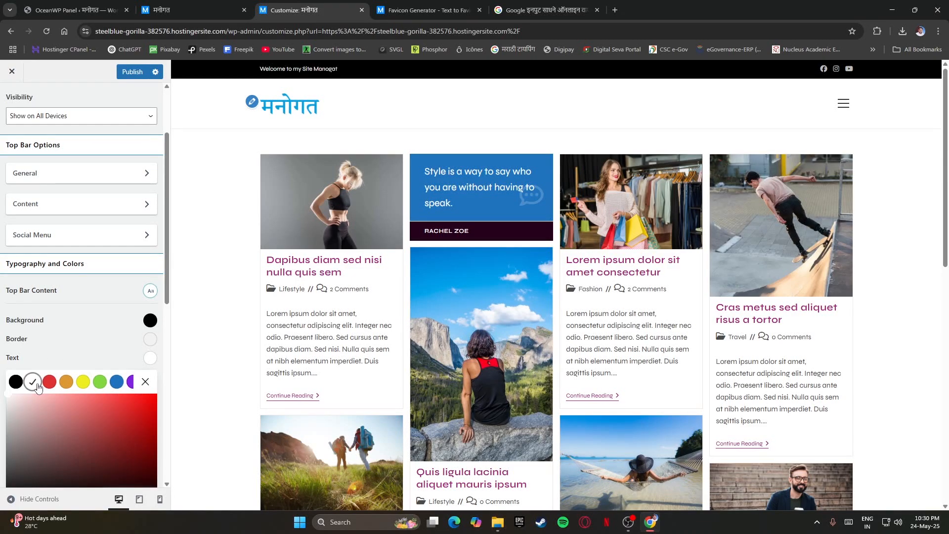
{"action": "left_click", "coordinate": [142, 385]}
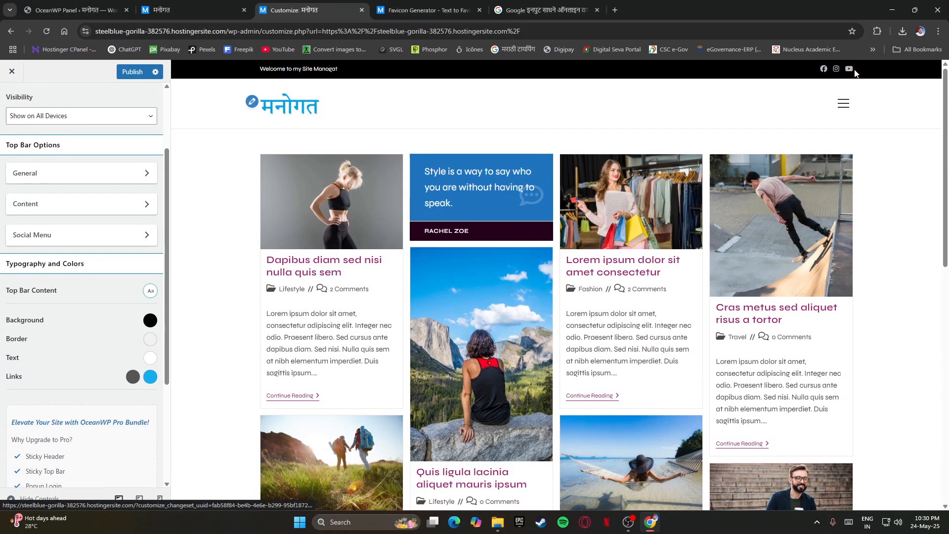
Set the normal color of the top bar's links to red
{"action": "left_click", "coordinate": [133, 380]}
{"action": "left_click", "coordinate": [49, 401]}
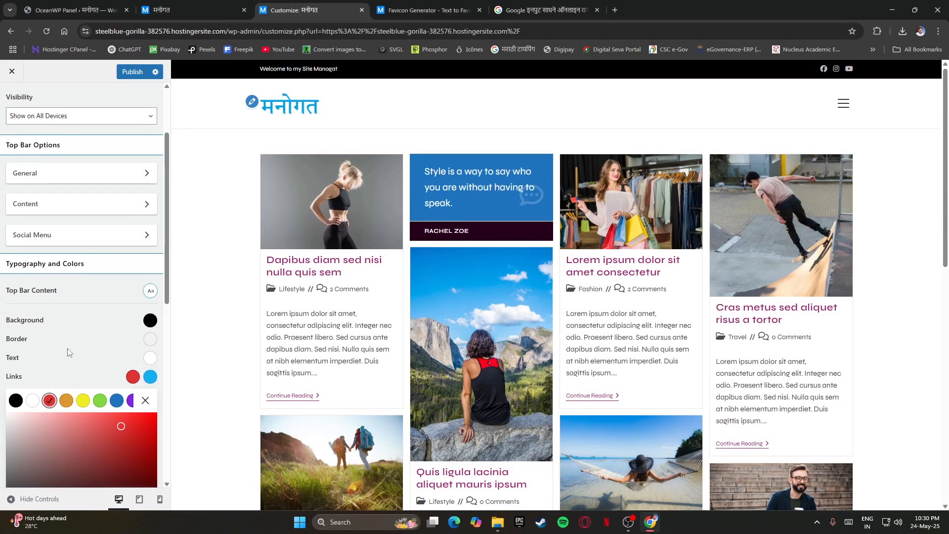
{"action": "left_click", "coordinate": [144, 401]}
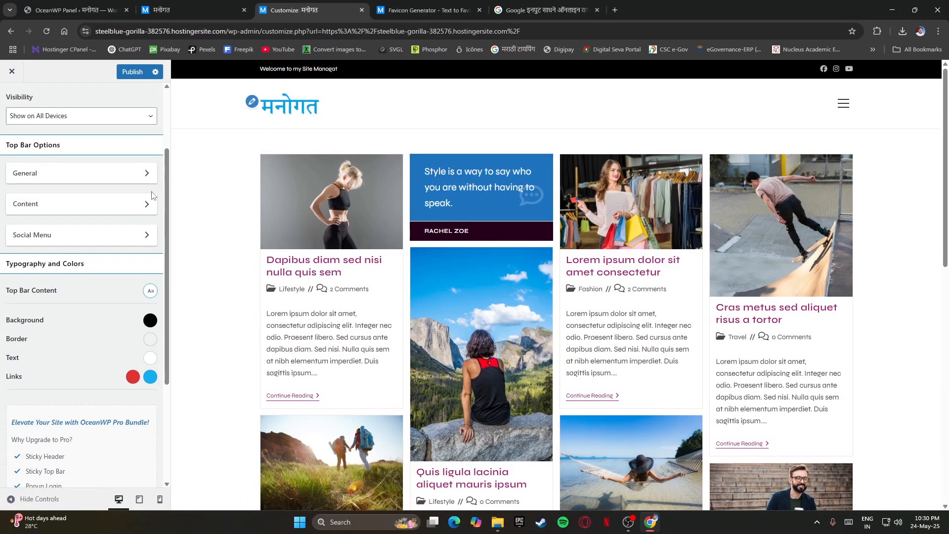
Leave the Top Bar settings and publish the color changes
{"action": "scroll", "coordinate": [62, 376], "scroll_direction": "down", "scroll_amount": 3}
{"action": "scroll", "coordinate": [60, 364], "scroll_direction": "up", "scroll_amount": 5}
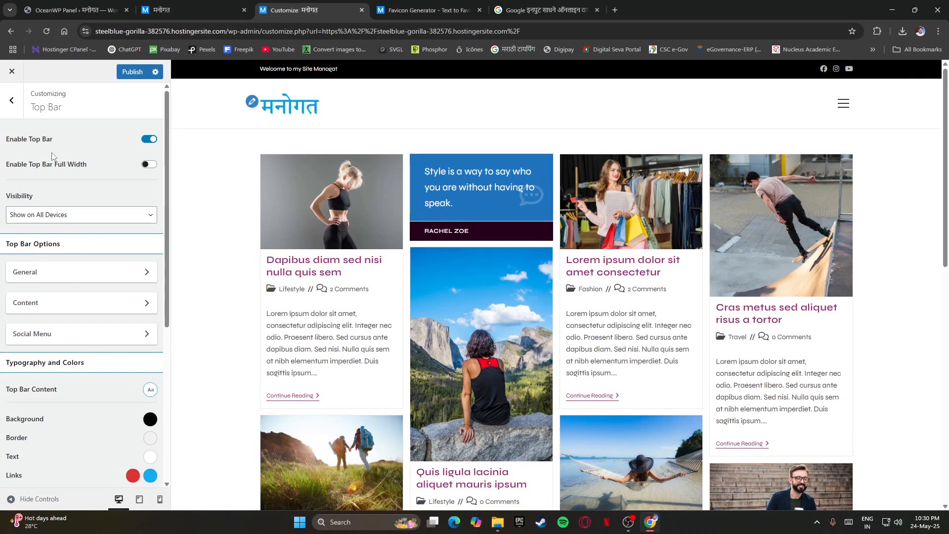
{"action": "left_click", "coordinate": [11, 100]}
{"action": "left_click", "coordinate": [132, 72]}
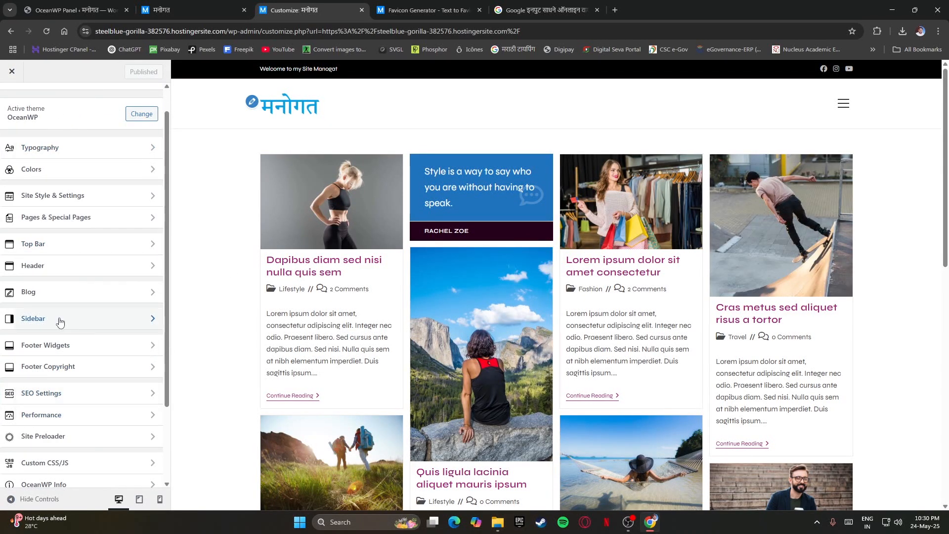
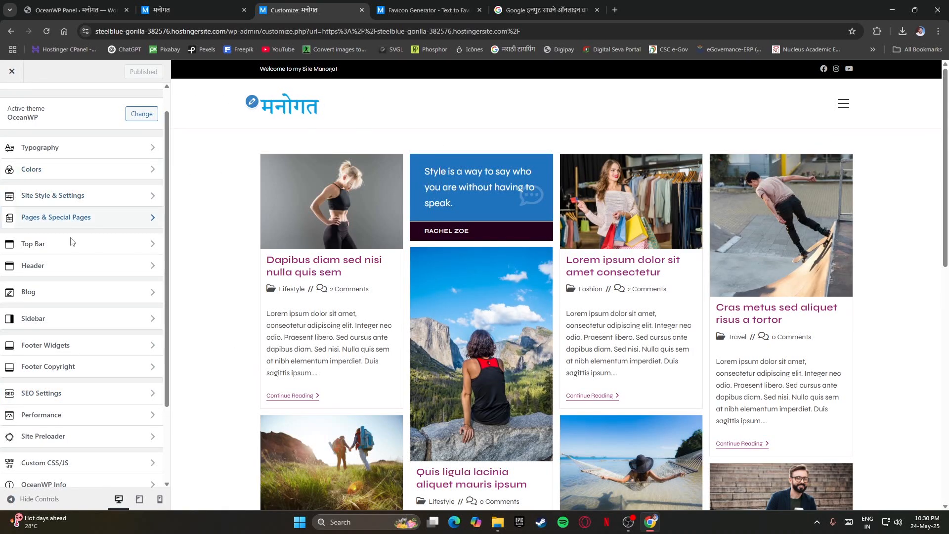
Change the header type in the Header's General settings to the first layout, with the logo and menu links on one light row
{"action": "scroll", "coordinate": [72, 277], "scroll_direction": "down", "scroll_amount": 2}
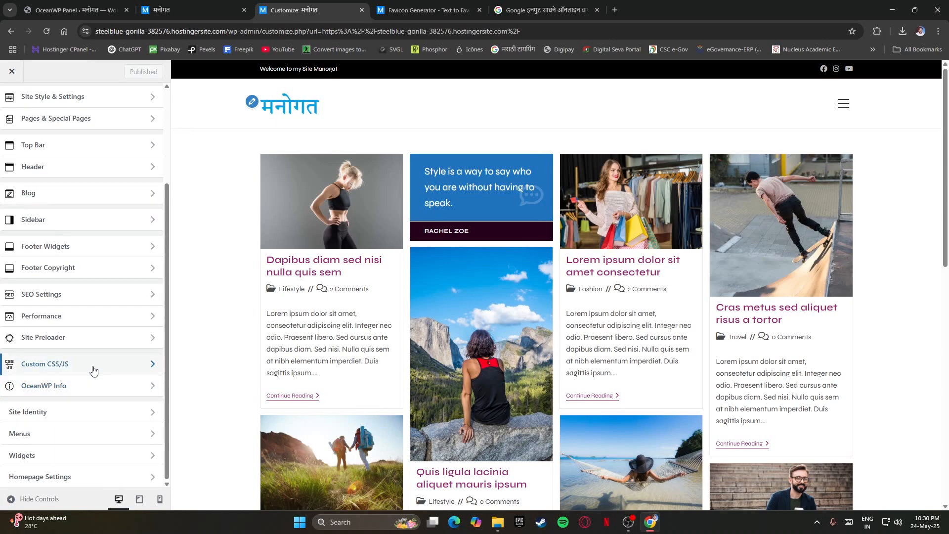
{"action": "scroll", "coordinate": [94, 370], "scroll_direction": "up", "scroll_amount": 3}
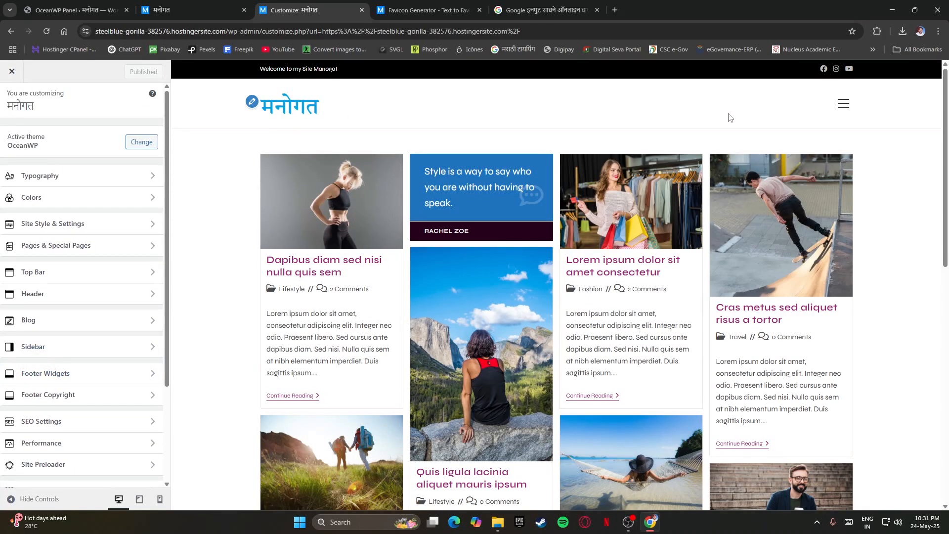
{"action": "scroll", "coordinate": [84, 316], "scroll_direction": "down", "scroll_amount": 3}
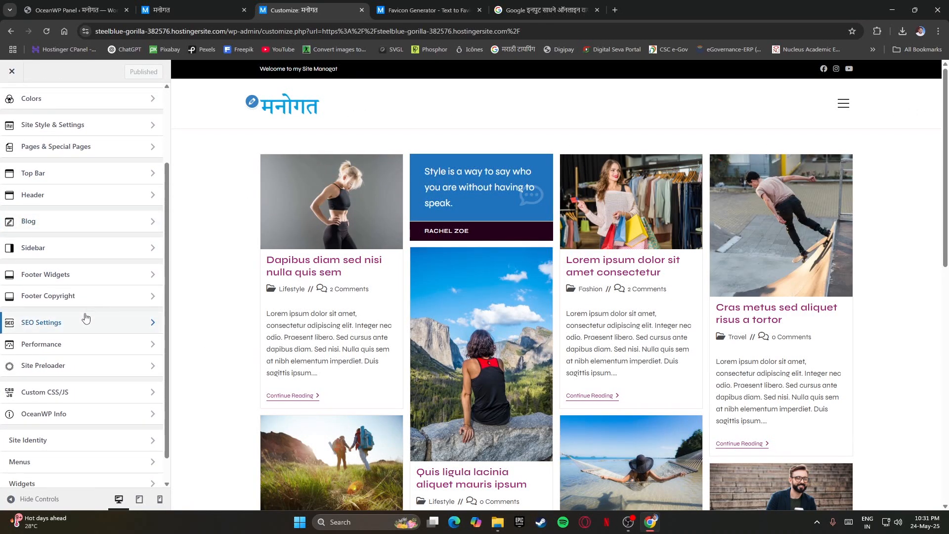
{"action": "scroll", "coordinate": [69, 430], "scroll_direction": "up", "scroll_amount": 2}
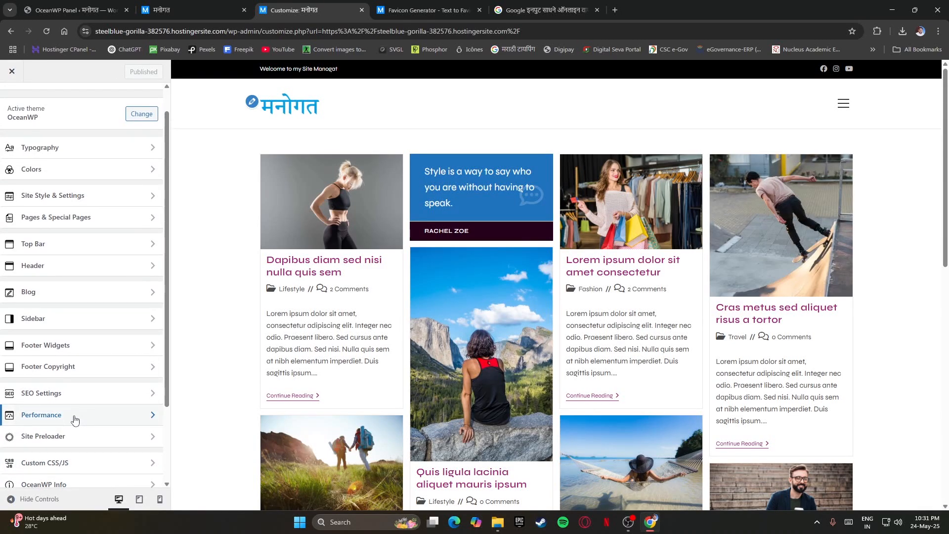
{"action": "scroll", "coordinate": [50, 324], "scroll_direction": "up", "scroll_amount": 1}
{"action": "left_click", "coordinate": [52, 295]}
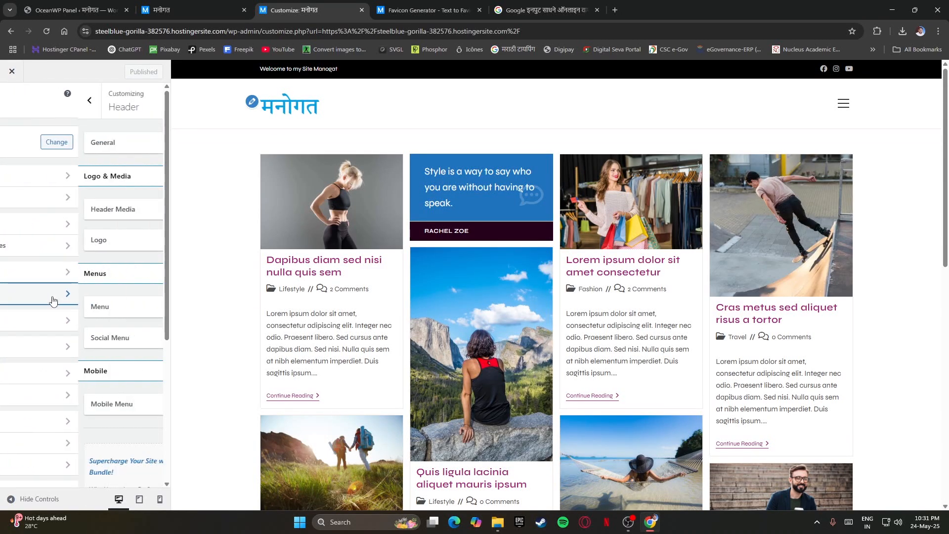
{"action": "left_click", "coordinate": [32, 144]}
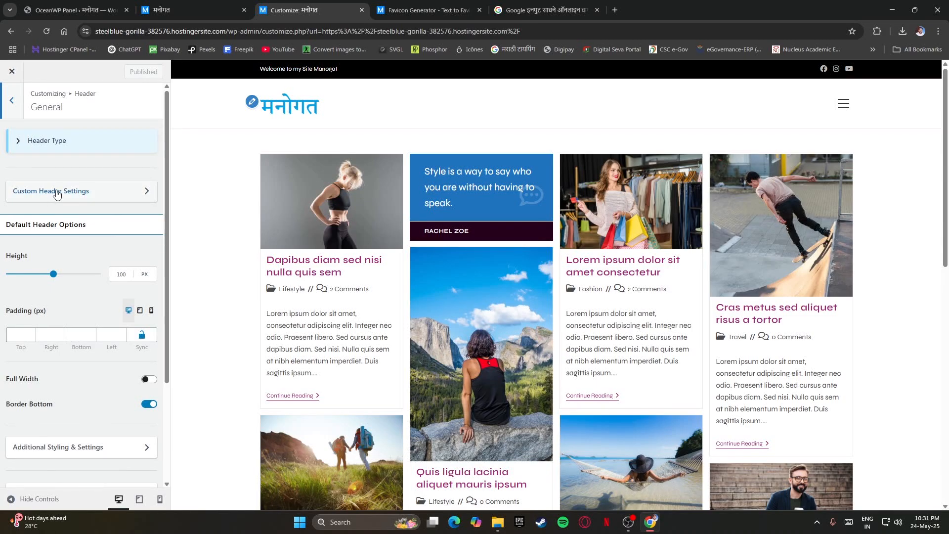
{"action": "left_click", "coordinate": [63, 144]}
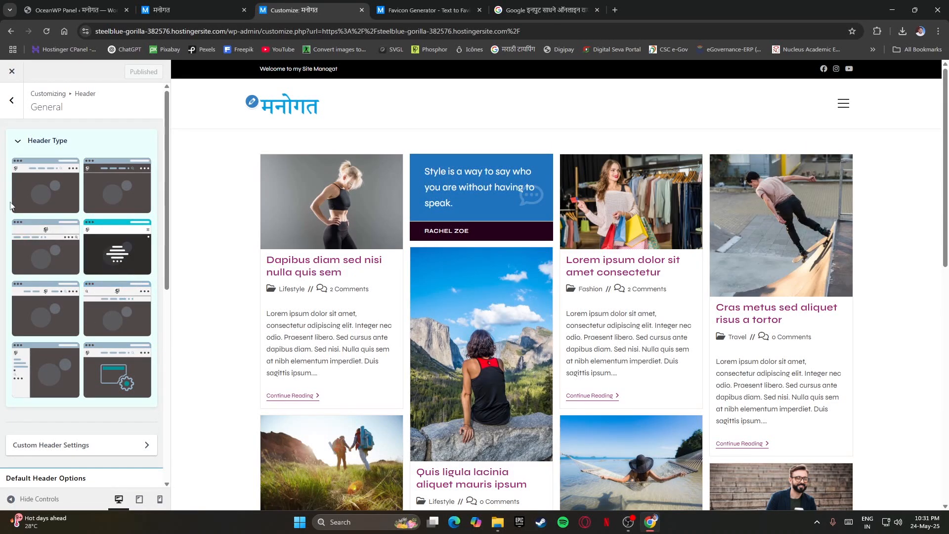
{"action": "left_click", "coordinate": [32, 190]}
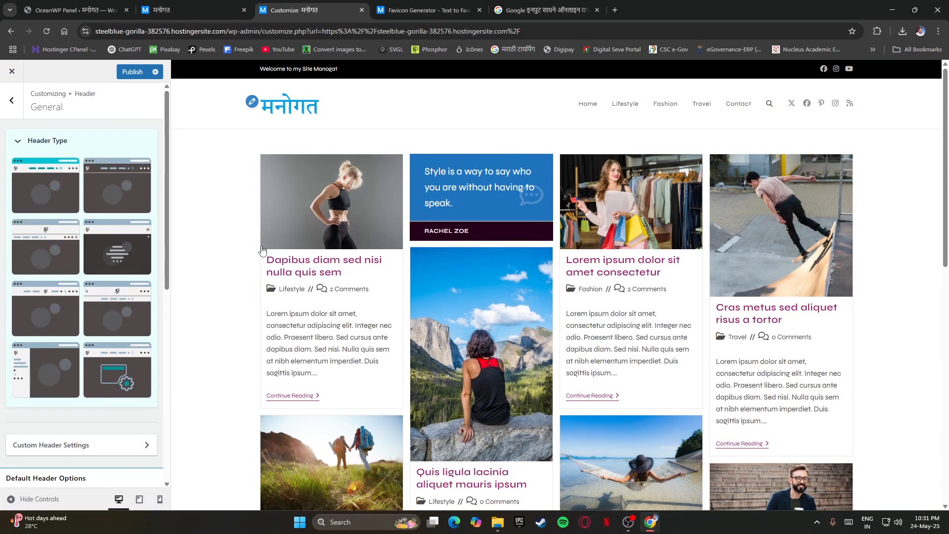
Publish the header layout change and reload the live मनोगत site to load the updated header
{"action": "scroll", "coordinate": [200, 257], "scroll_direction": "down", "scroll_amount": 3}
{"action": "scroll", "coordinate": [200, 259], "scroll_direction": "down", "scroll_amount": 3}
{"action": "scroll", "coordinate": [200, 260], "scroll_direction": "up", "scroll_amount": 15}
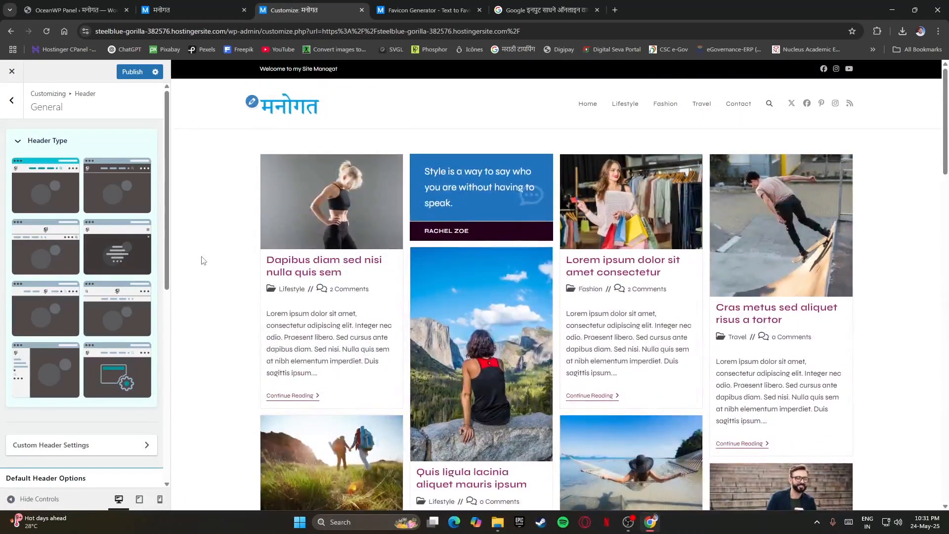
{"action": "left_click", "coordinate": [132, 72]}
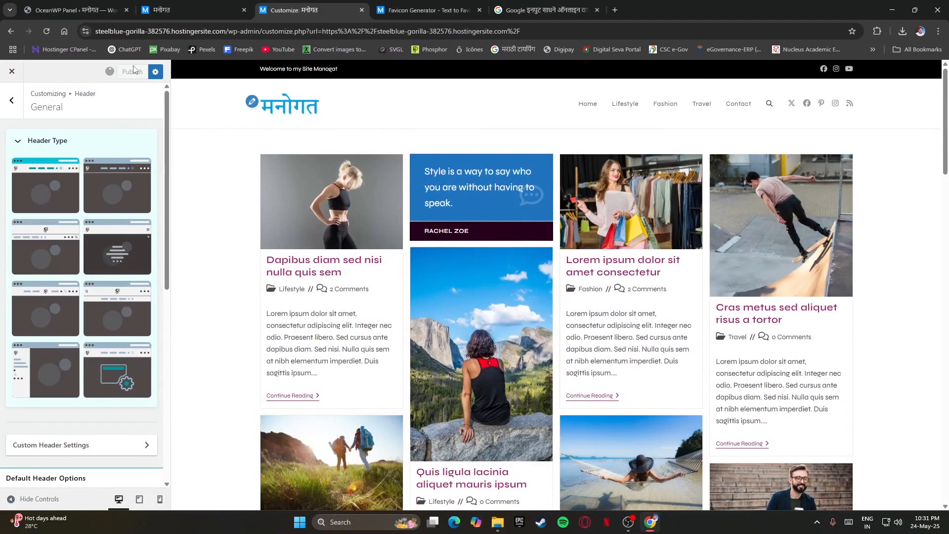
{"action": "left_click", "coordinate": [194, 9]}
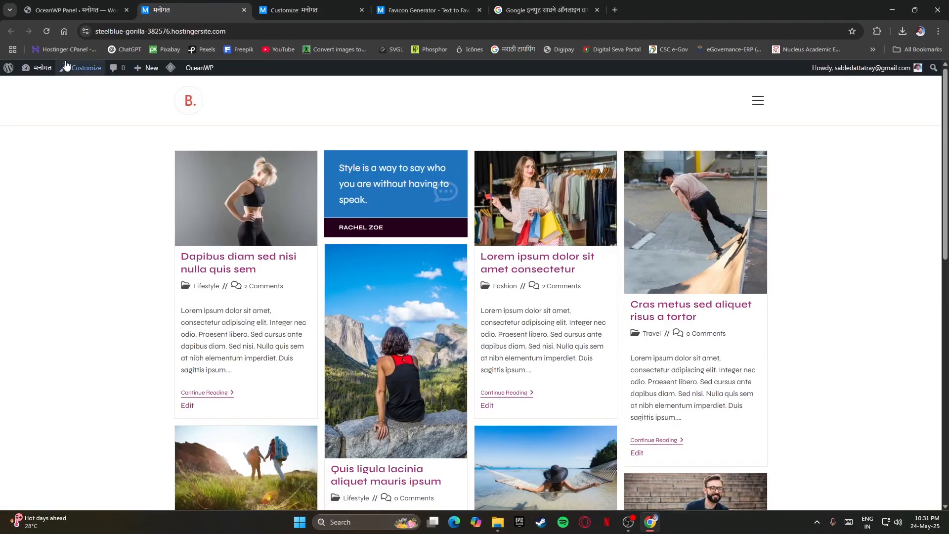
{"action": "left_click", "coordinate": [48, 35]}
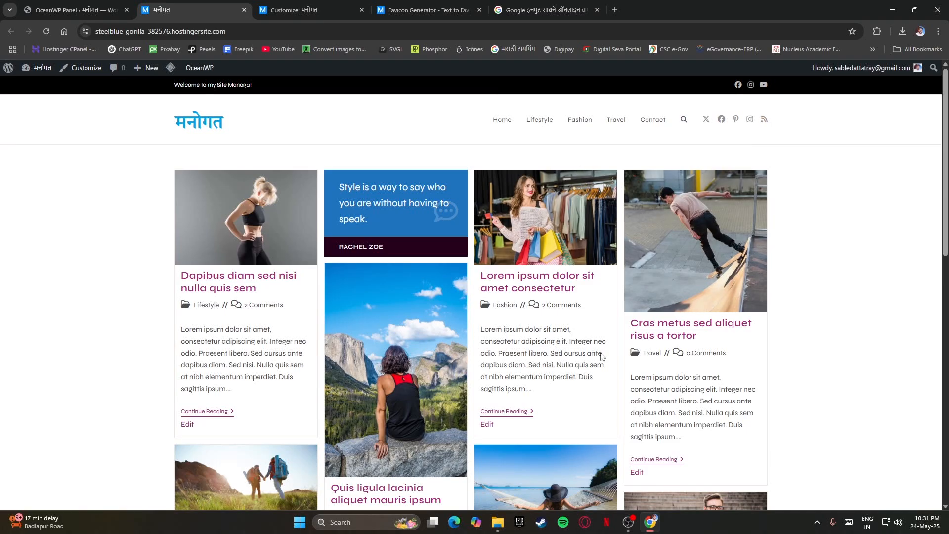
Look through the live homepage down to the copyright line in its footer
{"action": "scroll", "coordinate": [358, 358], "scroll_direction": "down", "scroll_amount": 8}
{"action": "scroll", "coordinate": [358, 358], "scroll_direction": "down", "scroll_amount": 20}
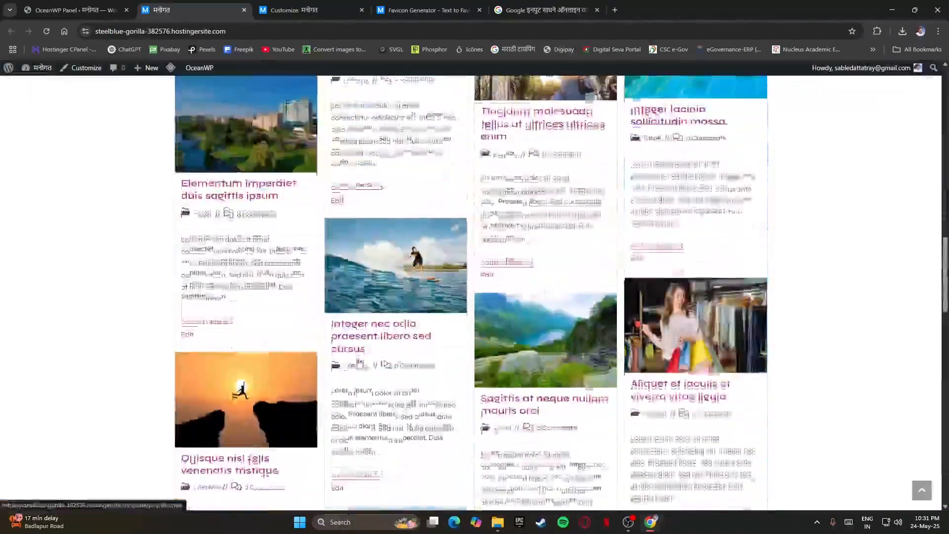
{"action": "scroll", "coordinate": [363, 365], "scroll_direction": "down", "scroll_amount": 8}
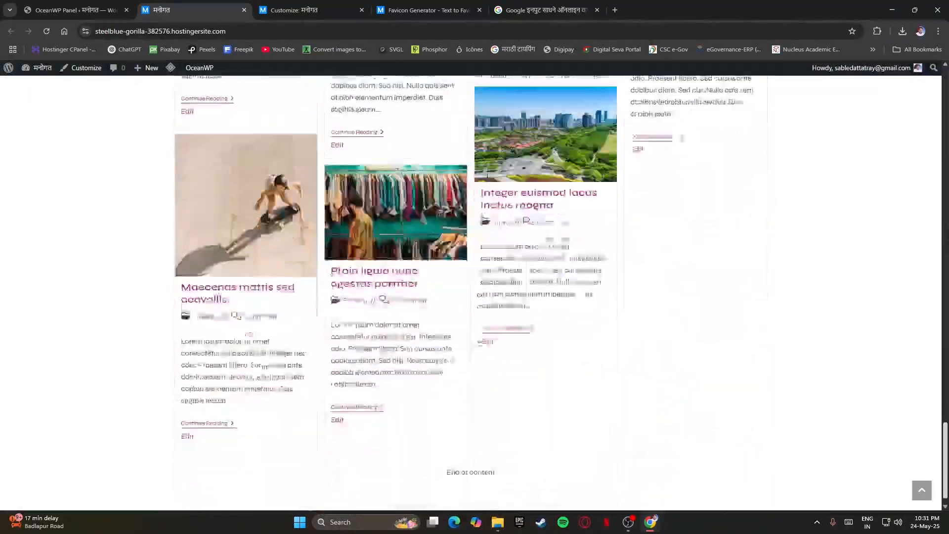
{"action": "left_click_drag", "start_coordinate": [365, 499], "coordinate": [583, 502]}
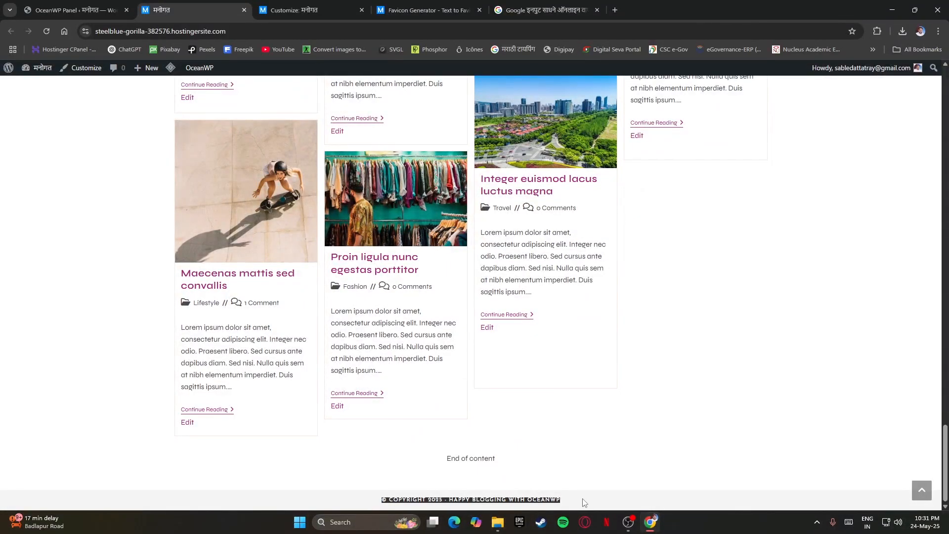
Return to the Customizer, leave the Header settings and open the Footer Copyright settings
{"action": "left_click", "coordinate": [79, 10]}
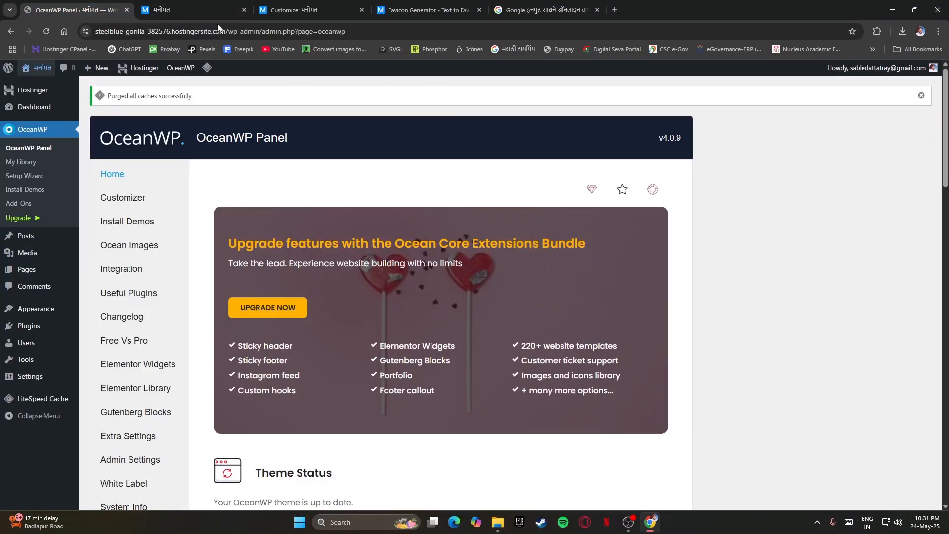
{"action": "left_click", "coordinate": [212, 11]}
{"action": "left_click", "coordinate": [291, 10]}
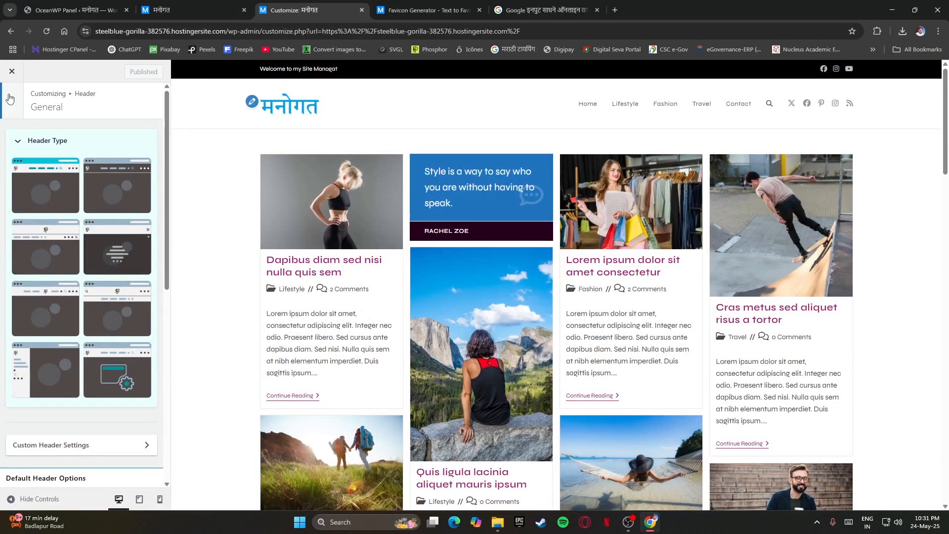
{"action": "left_click", "coordinate": [23, 113]}
{"action": "left_click", "coordinate": [18, 107]}
{"action": "scroll", "coordinate": [65, 262], "scroll_direction": "down", "scroll_amount": 3}
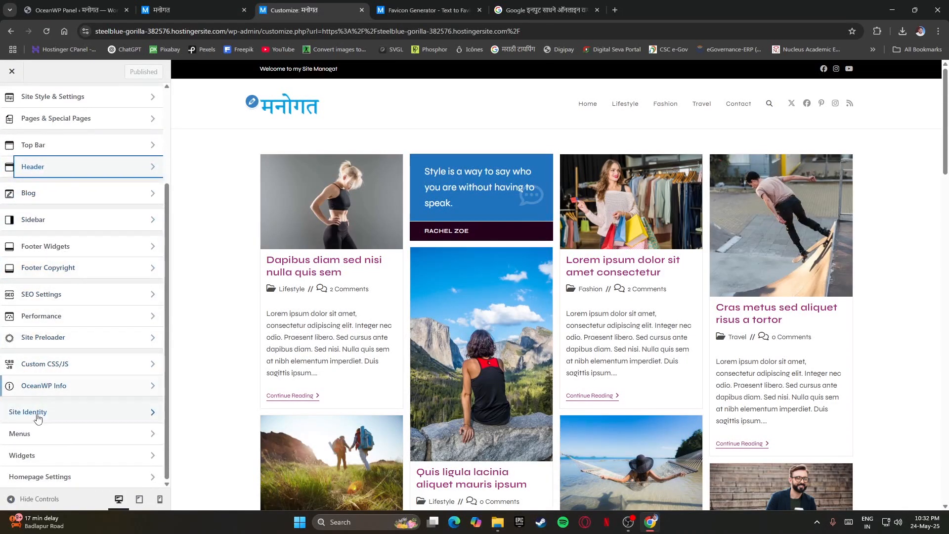
{"action": "left_click", "coordinate": [53, 268]}
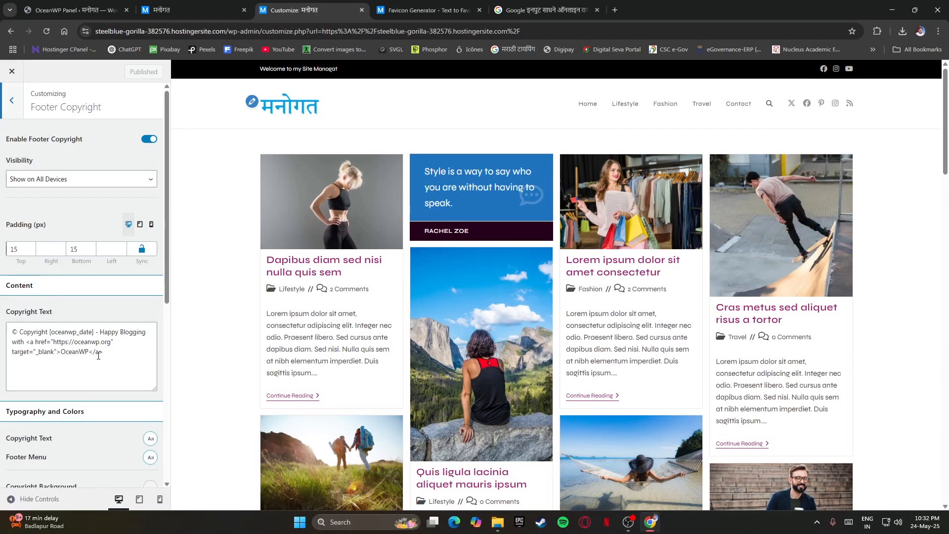
Replace "Happy Blogging with" in the footer's copyright text with "Manogat" and publish the change
{"action": "left_click", "coordinate": [161, 4]}
{"action": "left_click", "coordinate": [590, 500]}
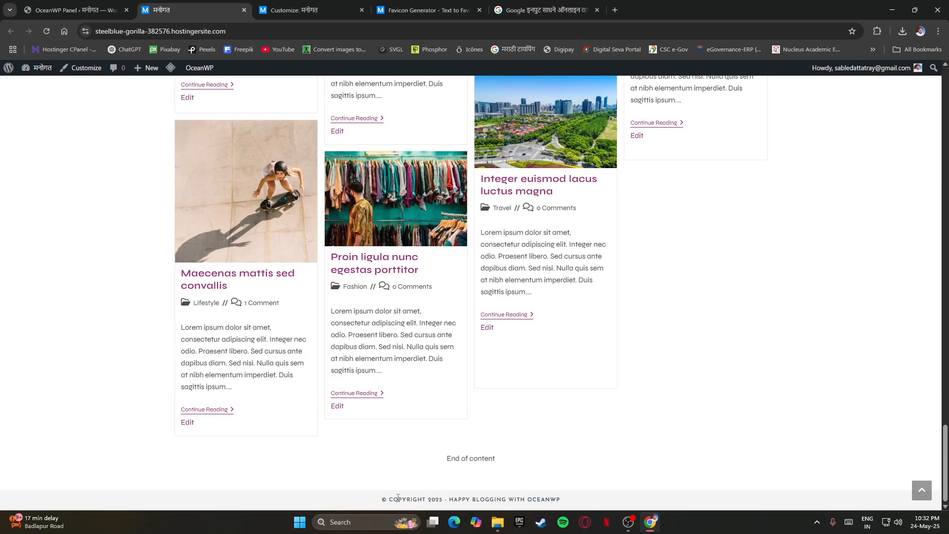
{"action": "left_click", "coordinate": [105, 3]}
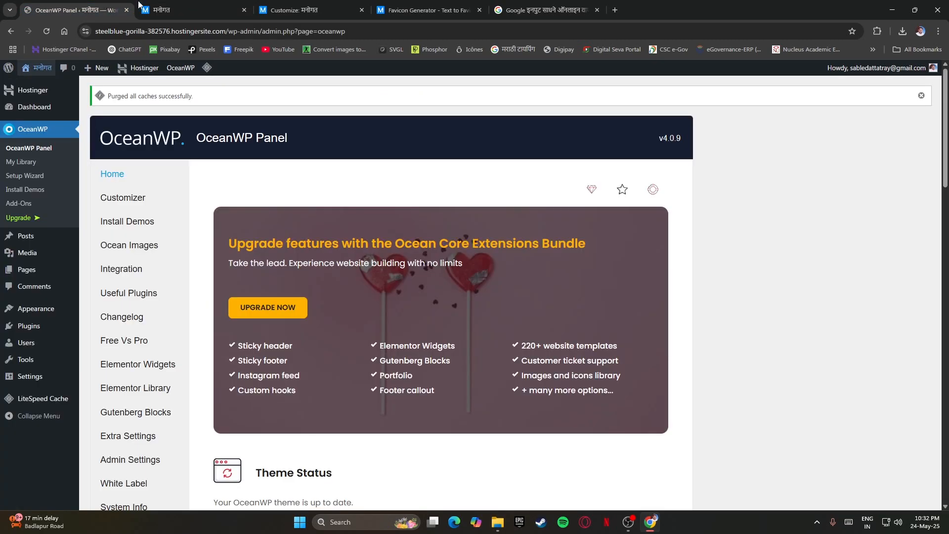
{"action": "left_click", "coordinate": [313, 3]}
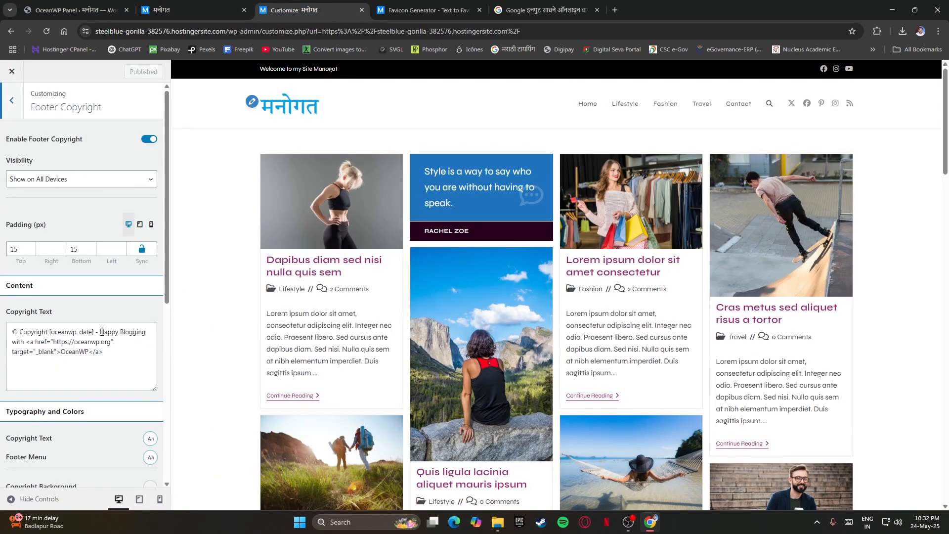
{"action": "left_click_drag", "start_coordinate": [102, 331], "coordinate": [25, 342]}
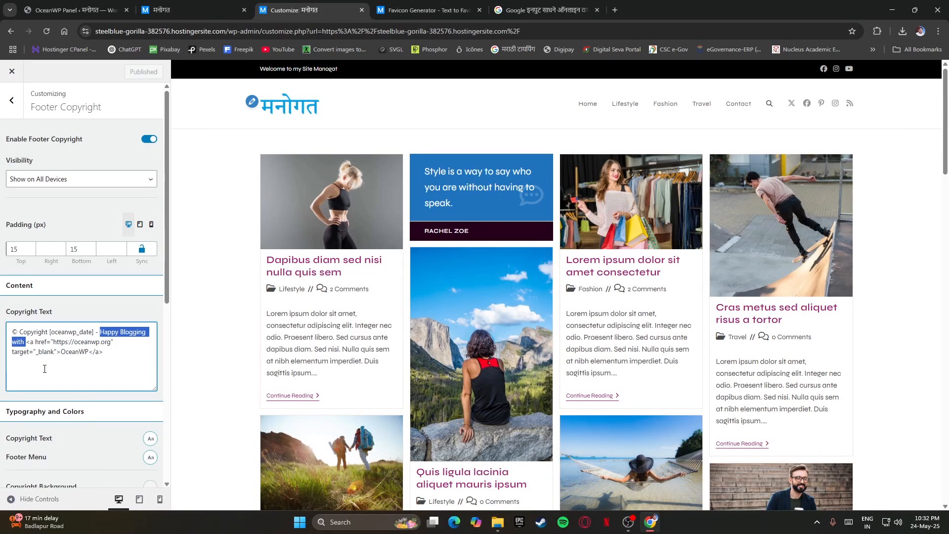
{"action": "type", "text": "Manogat"}
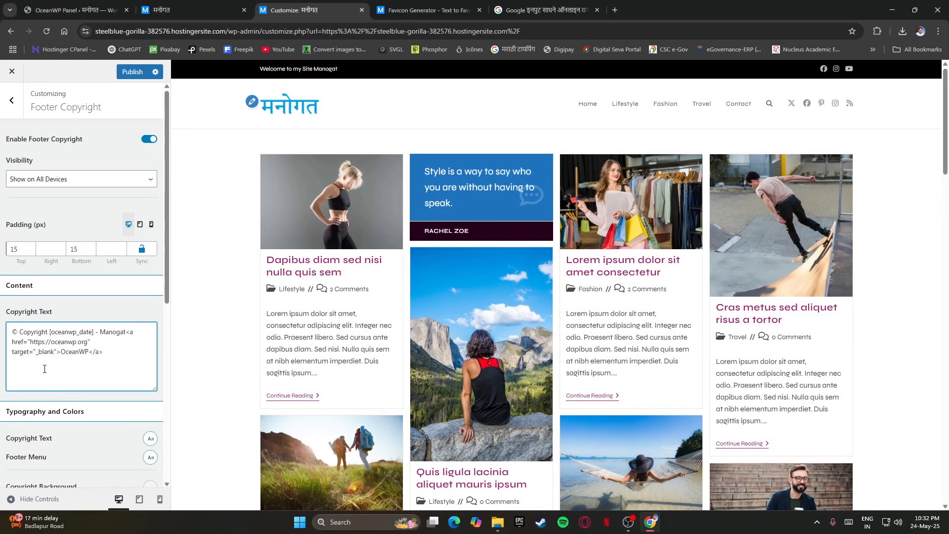
{"action": "left_click", "coordinate": [132, 72]}
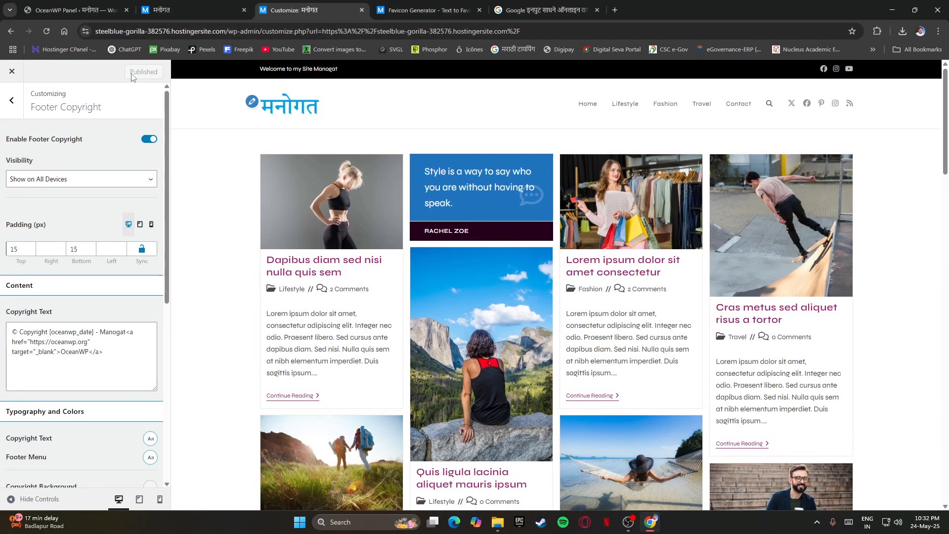
Reload the live site and check the edited copyright line at the end of the homepage
{"action": "left_click", "coordinate": [172, 5]}
{"action": "left_click", "coordinate": [44, 32]}
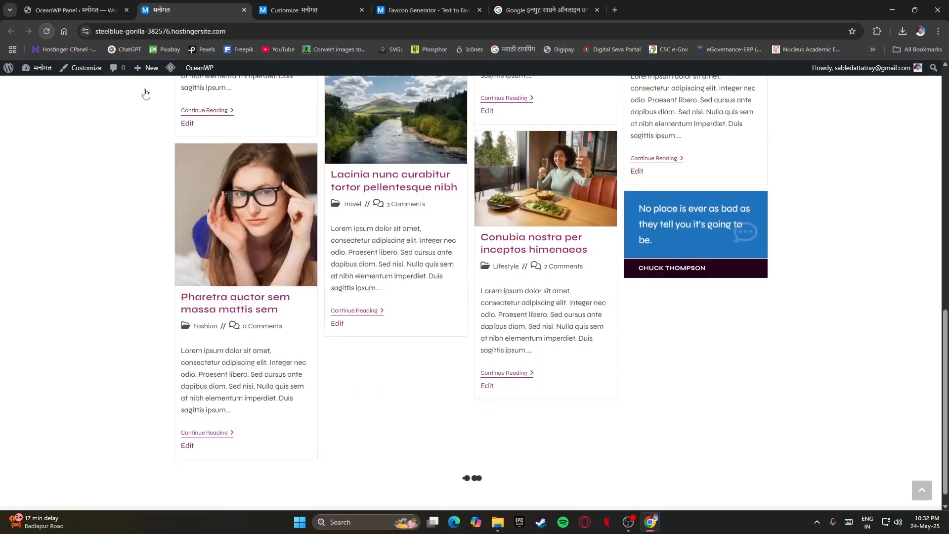
{"action": "scroll", "coordinate": [737, 370], "scroll_direction": "down", "scroll_amount": 7}
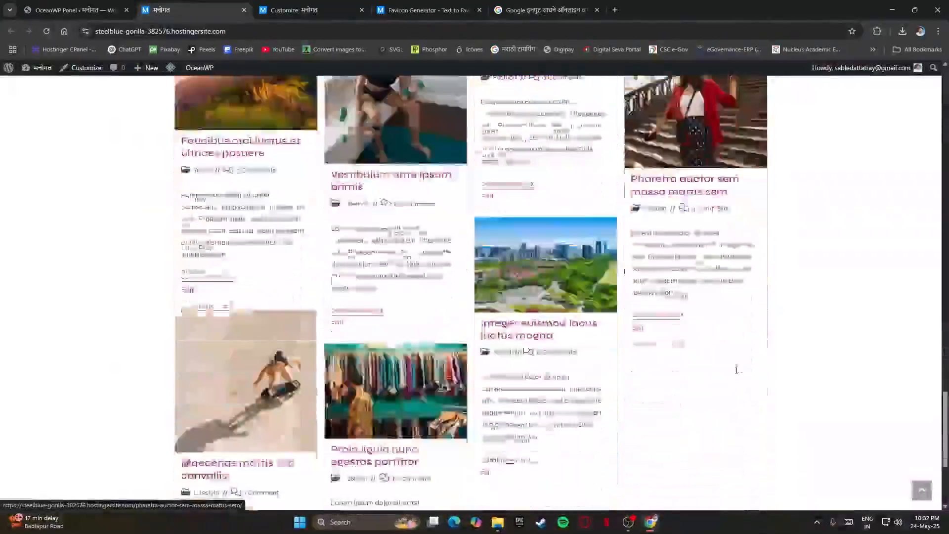
{"action": "left_click_drag", "start_coordinate": [945, 429], "coordinate": [946, 465]}
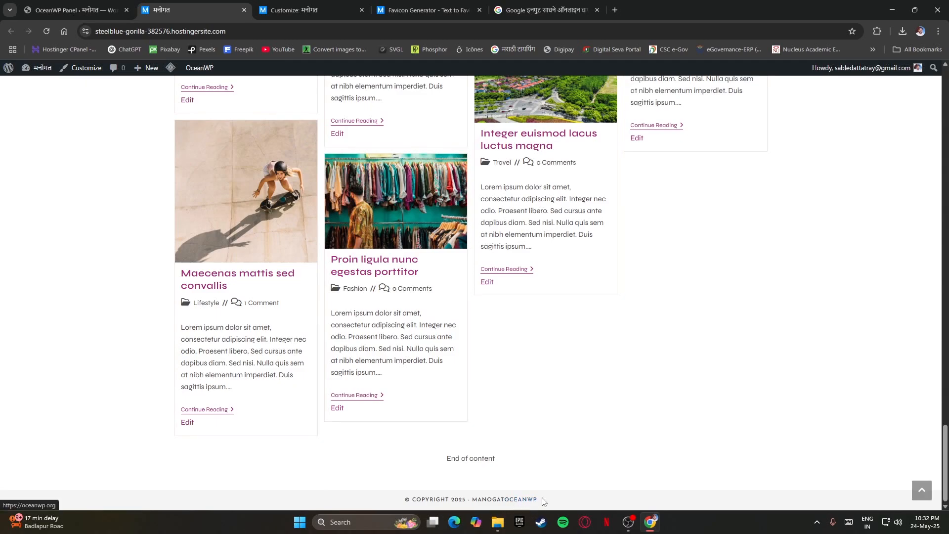
Delete the link text "OceanWP" from the footer's copyright text, keeping the surrounding link tags, and publish the change
{"action": "left_click", "coordinate": [297, 10]}
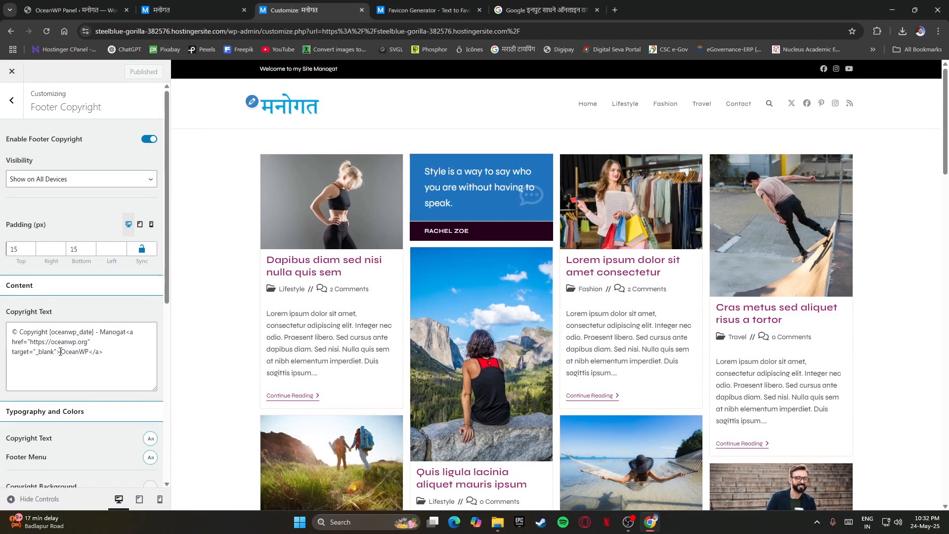
{"action": "left_click_drag", "start_coordinate": [60, 351], "coordinate": [90, 351]}
{"action": "key", "text": "BackSpace"}
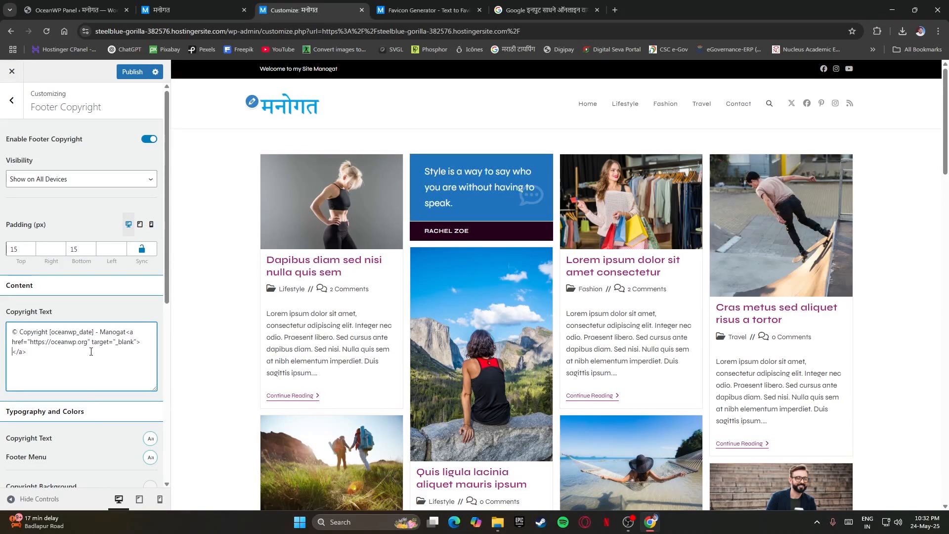
{"action": "left_click", "coordinate": [133, 72]}
Reload the live site again and review the homepage's footer copyright line and its header
{"action": "left_click", "coordinate": [189, 10]}
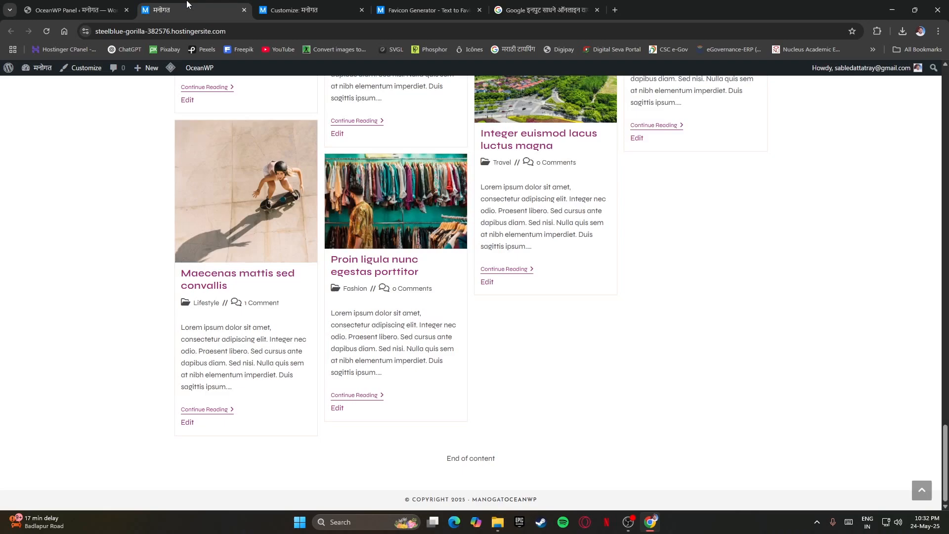
{"action": "left_click", "coordinate": [47, 31]}
{"action": "scroll", "coordinate": [762, 339], "scroll_direction": "down", "scroll_amount": 15}
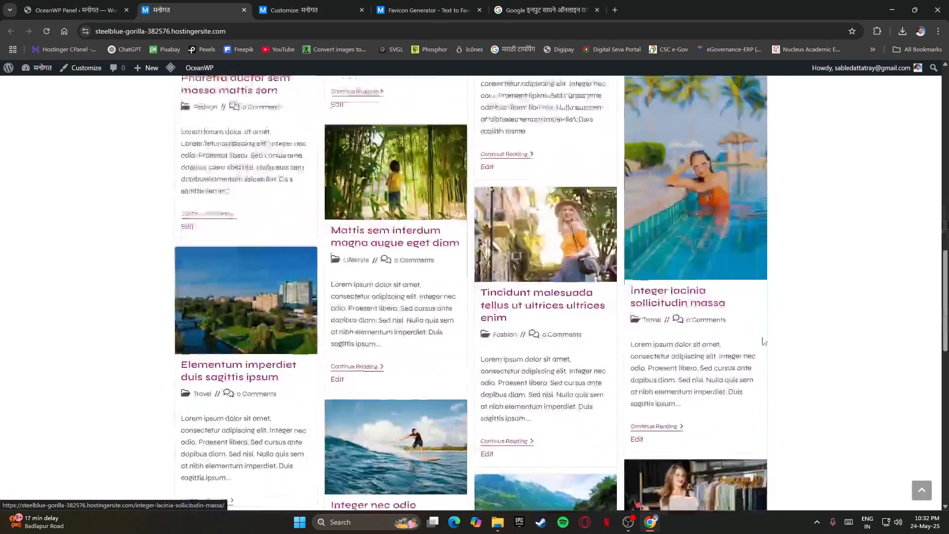
{"action": "scroll", "coordinate": [764, 342], "scroll_direction": "down", "scroll_amount": 5}
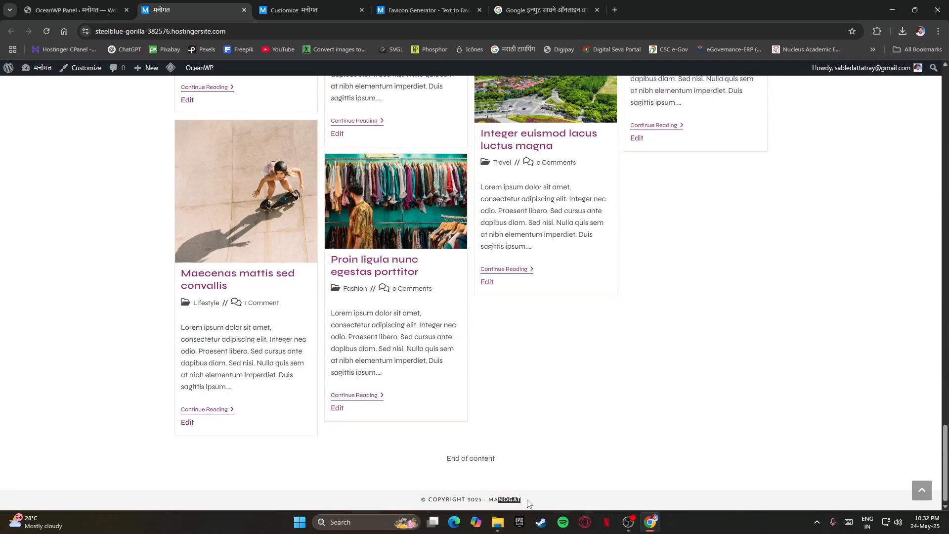
{"action": "scroll", "coordinate": [363, 444], "scroll_direction": "up", "scroll_amount": 1}
{"action": "scroll", "coordinate": [362, 444], "scroll_direction": "up", "scroll_amount": 20}
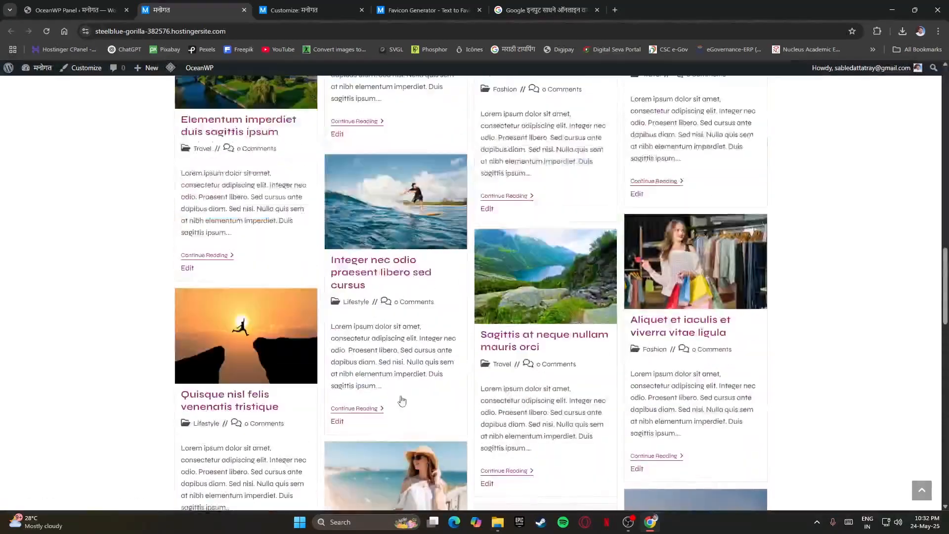
{"action": "scroll", "coordinate": [406, 386], "scroll_direction": "up", "scroll_amount": 1}
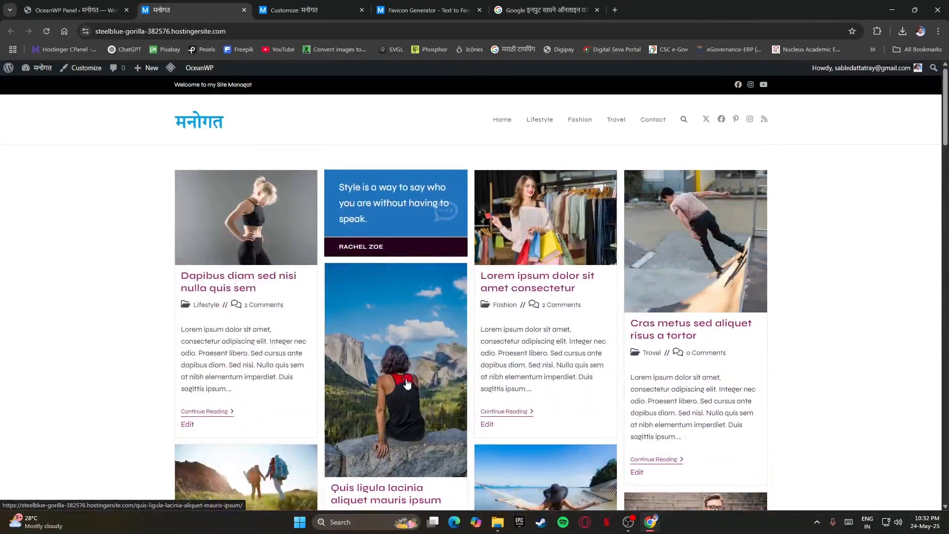
Switch to the OceanWP Panel and look over its home page
{"action": "key", "text": "ctrl+shift+Tab"}
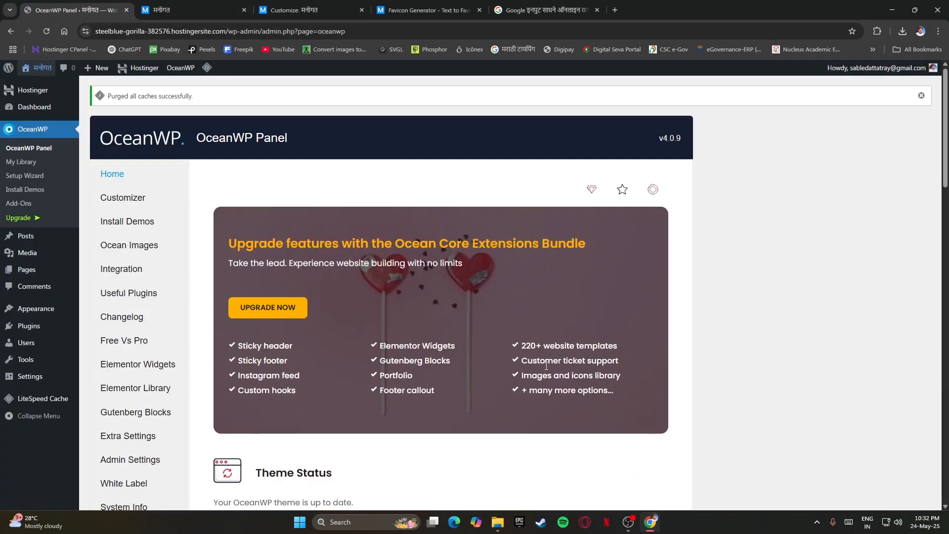
{"action": "scroll", "coordinate": [438, 343], "scroll_direction": "down", "scroll_amount": 8}
{"action": "scroll", "coordinate": [288, 344], "scroll_direction": "up", "scroll_amount": 5}
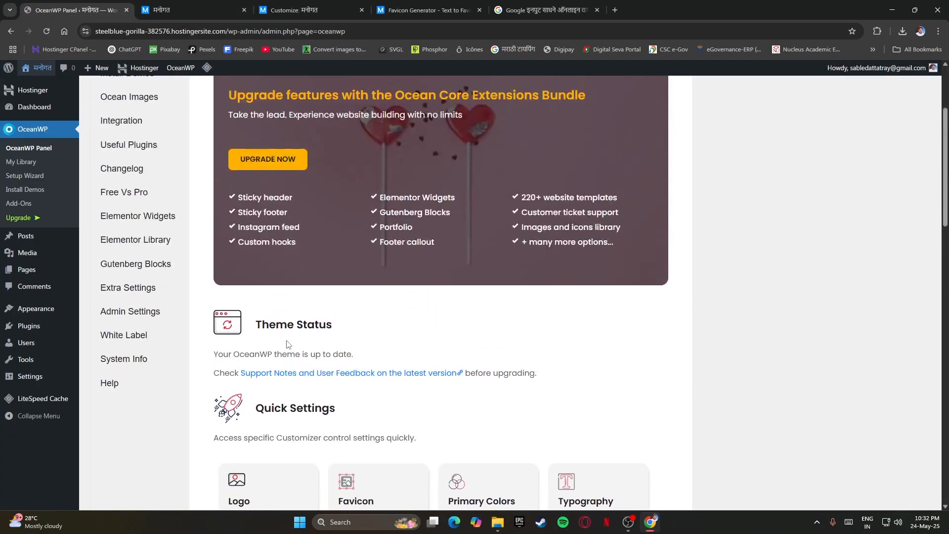
{"action": "scroll", "coordinate": [288, 345], "scroll_direction": "up", "scroll_amount": 3}
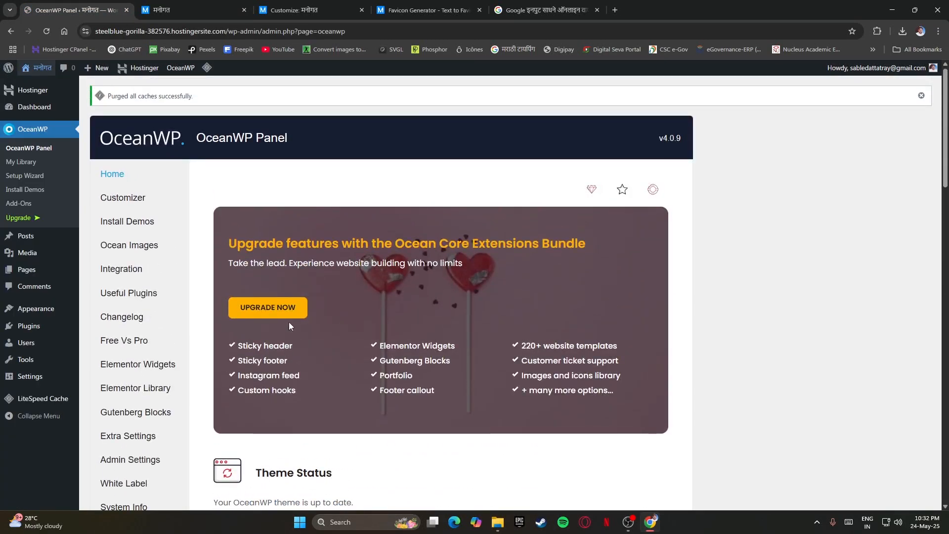